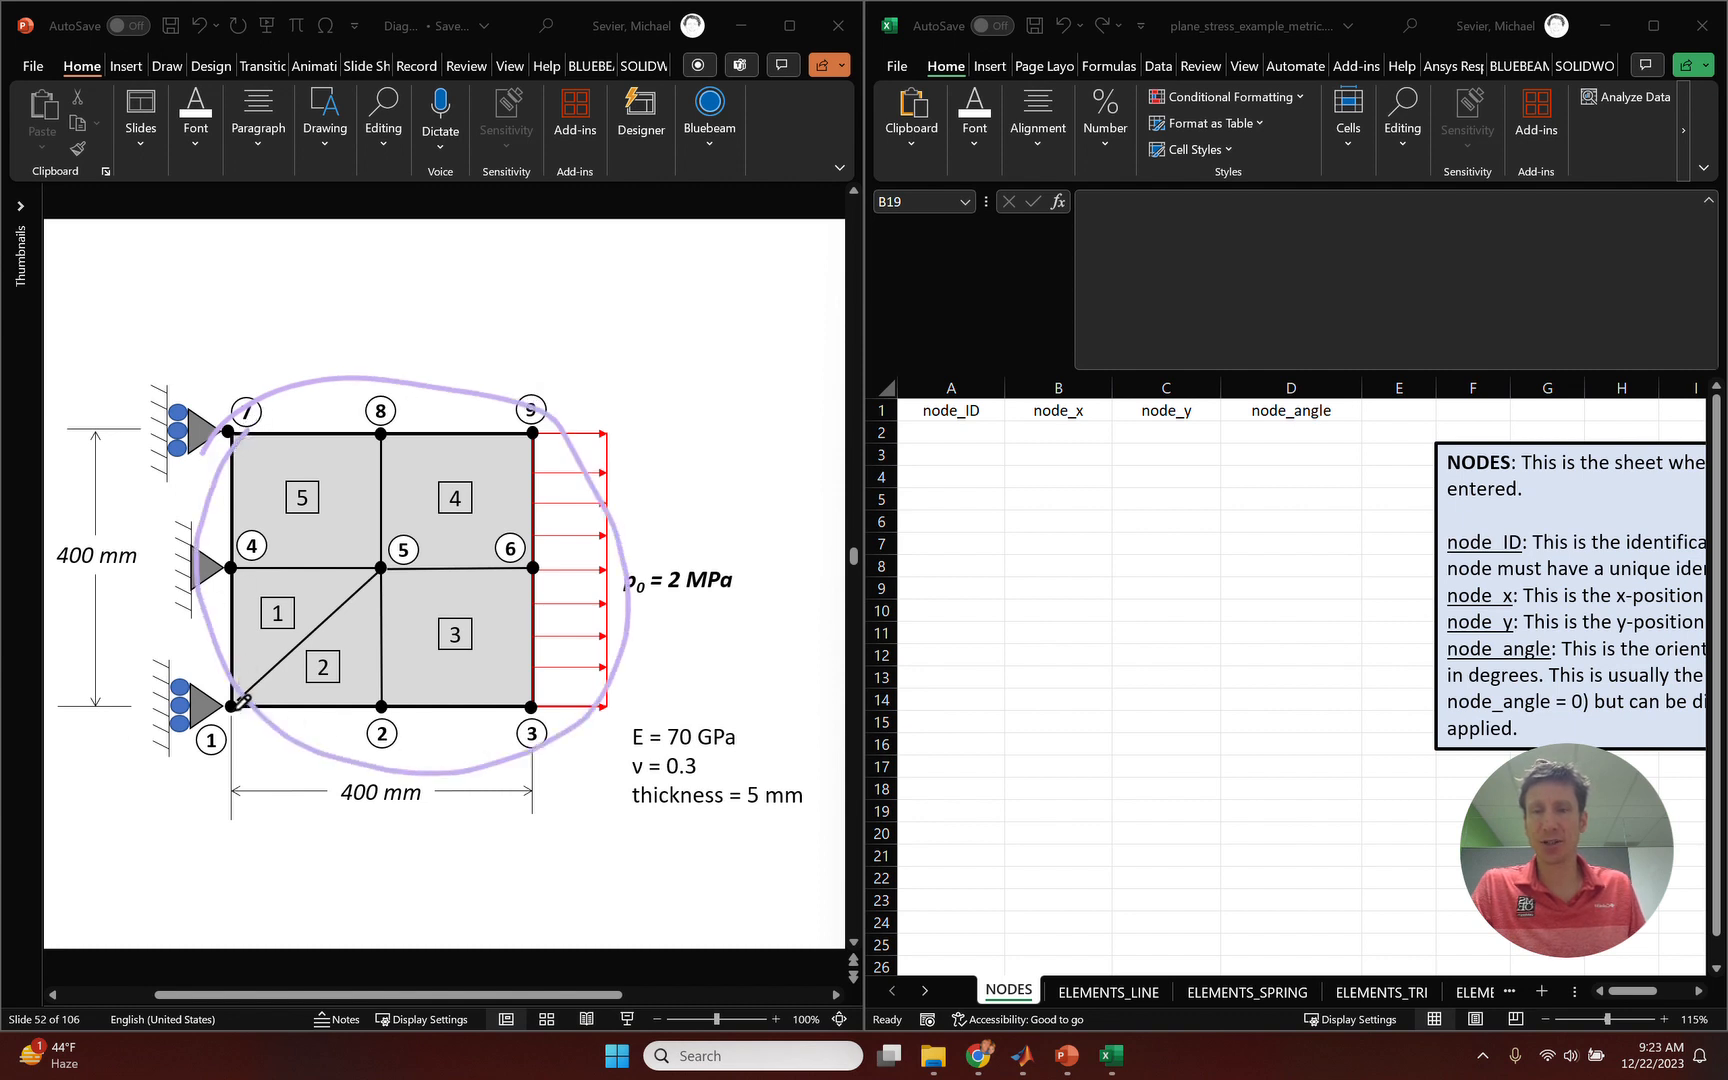
List the node IDs 1 through 9 in the node_ID column of the NODES sheet, starting in row 2.
key(Escape)
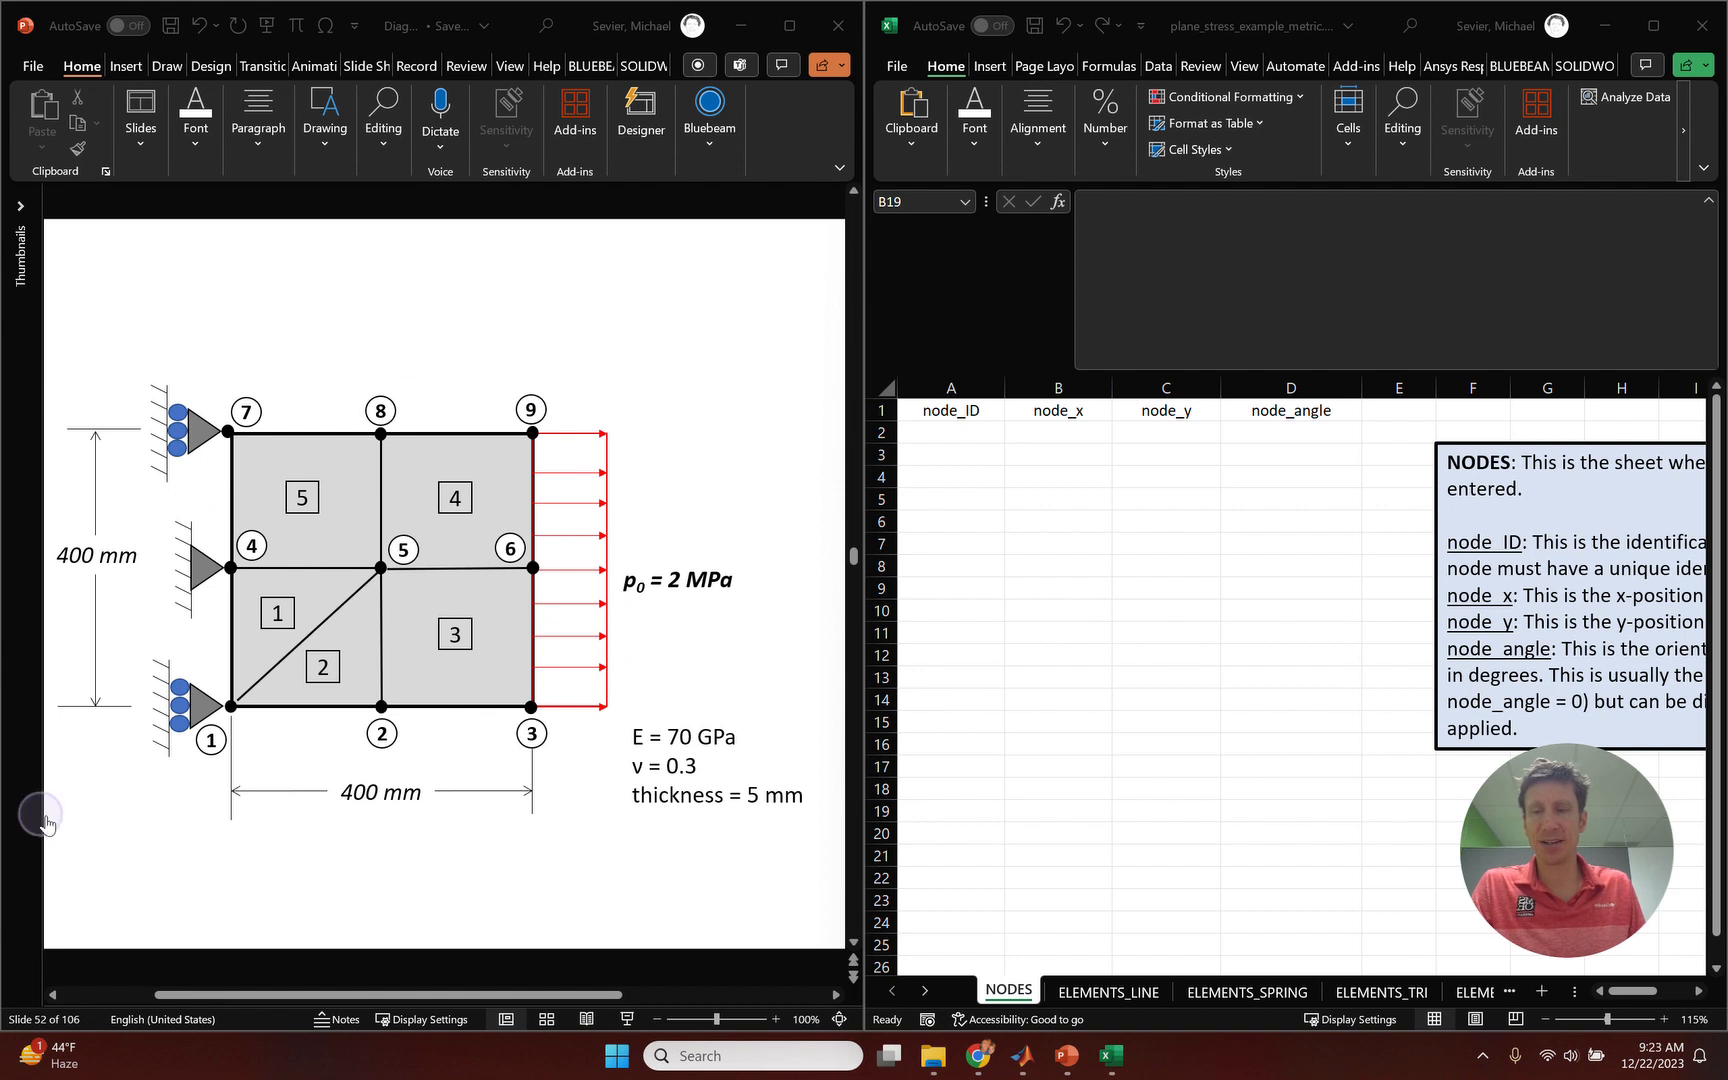
click(1092, 605)
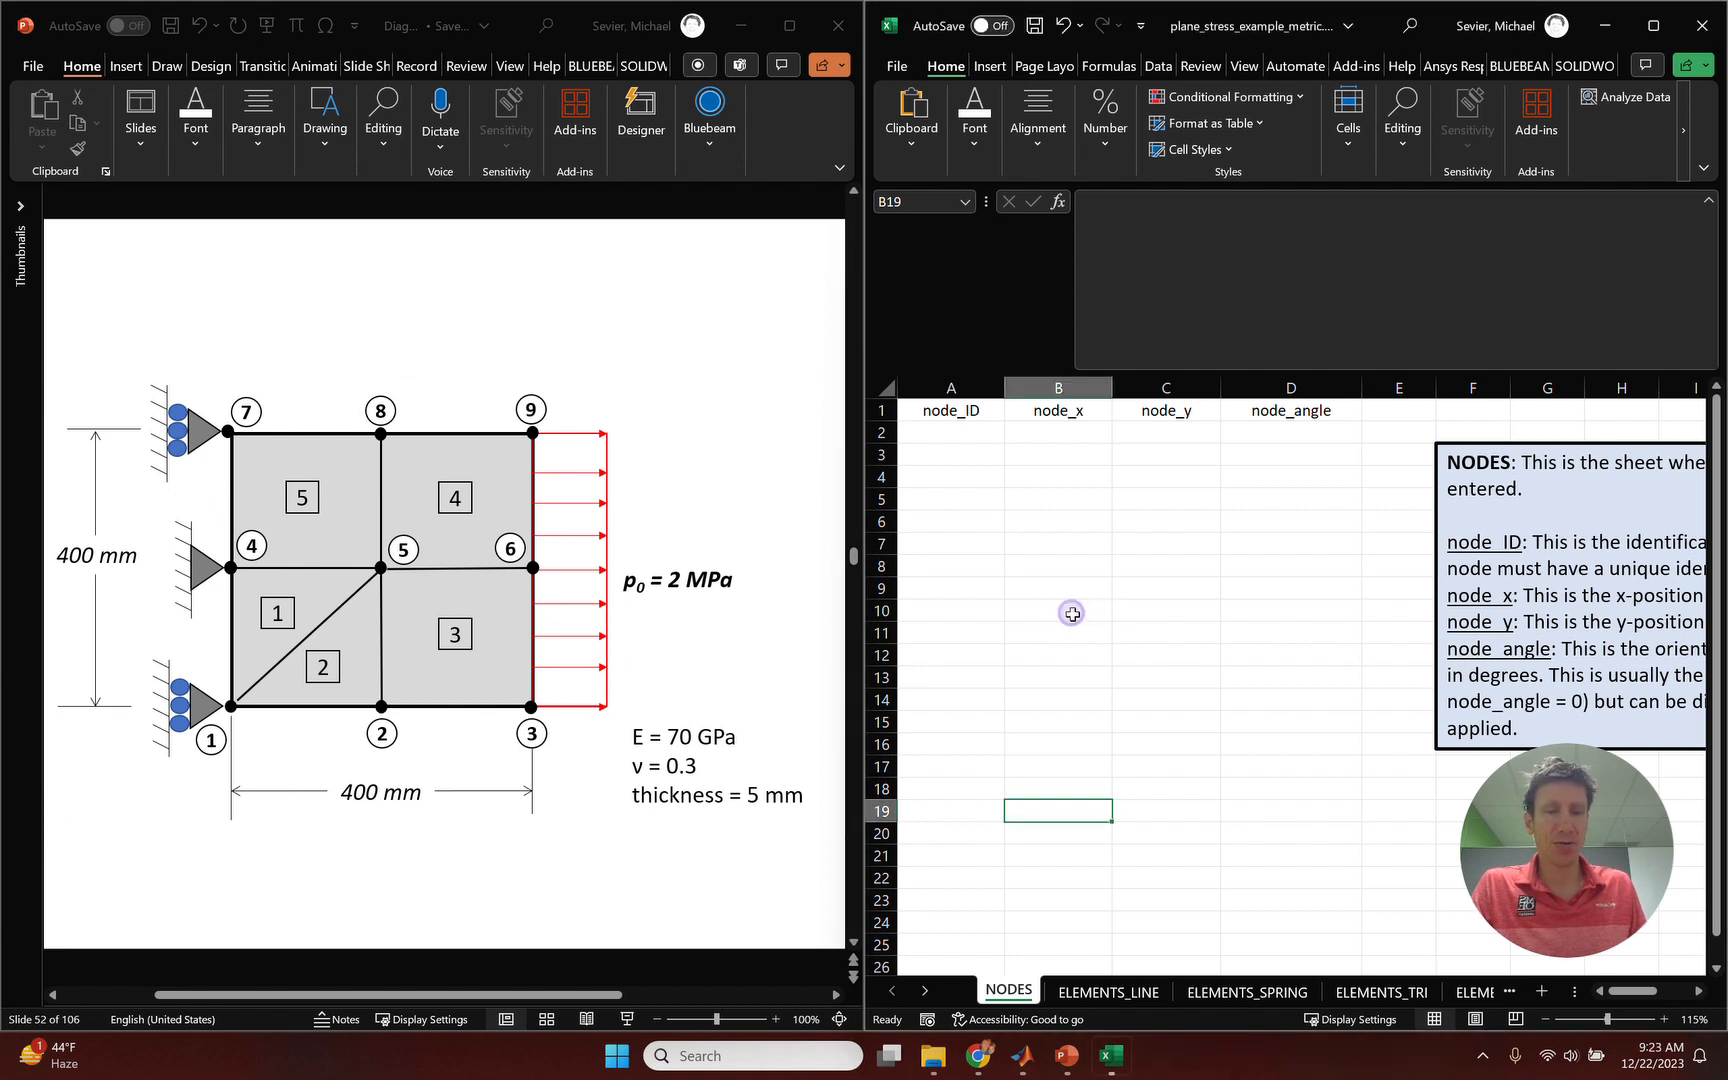
click(942, 434)
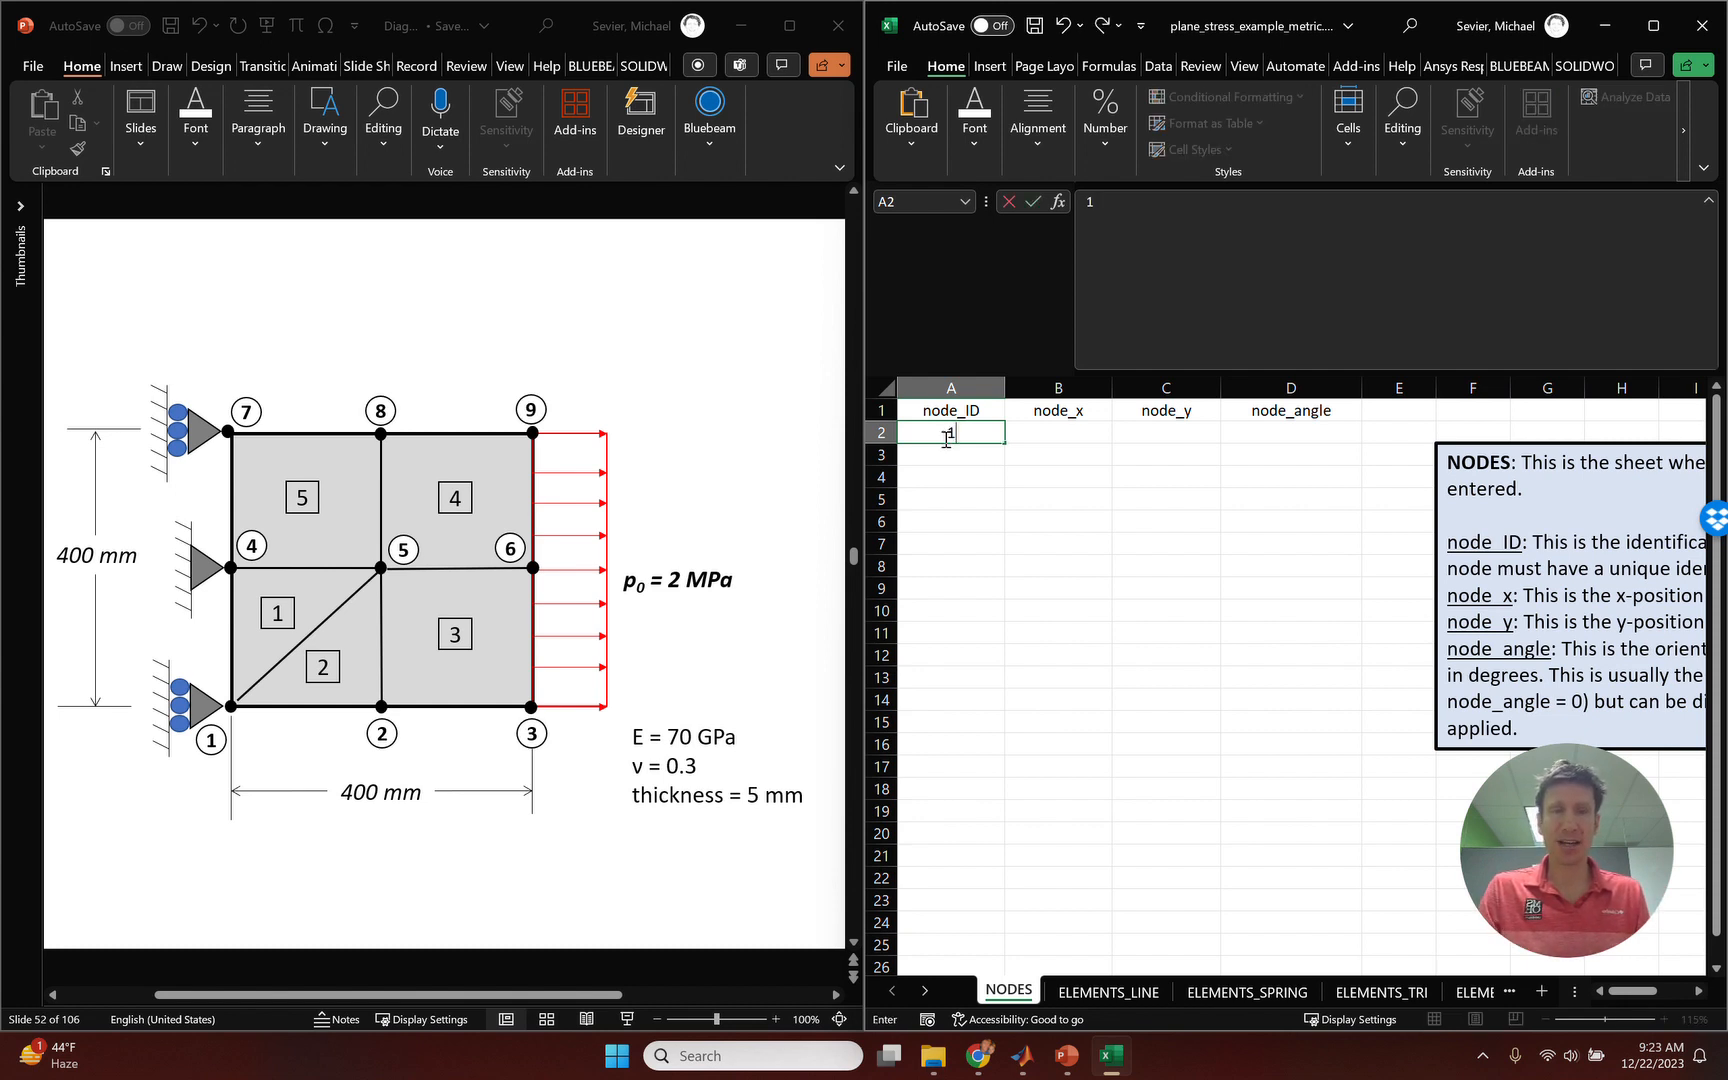
text(1)
key(Return)
text(2)
key(Return)
text(3)
key(Return)
text(4)
key(Return)
text(5 6 7 8 )
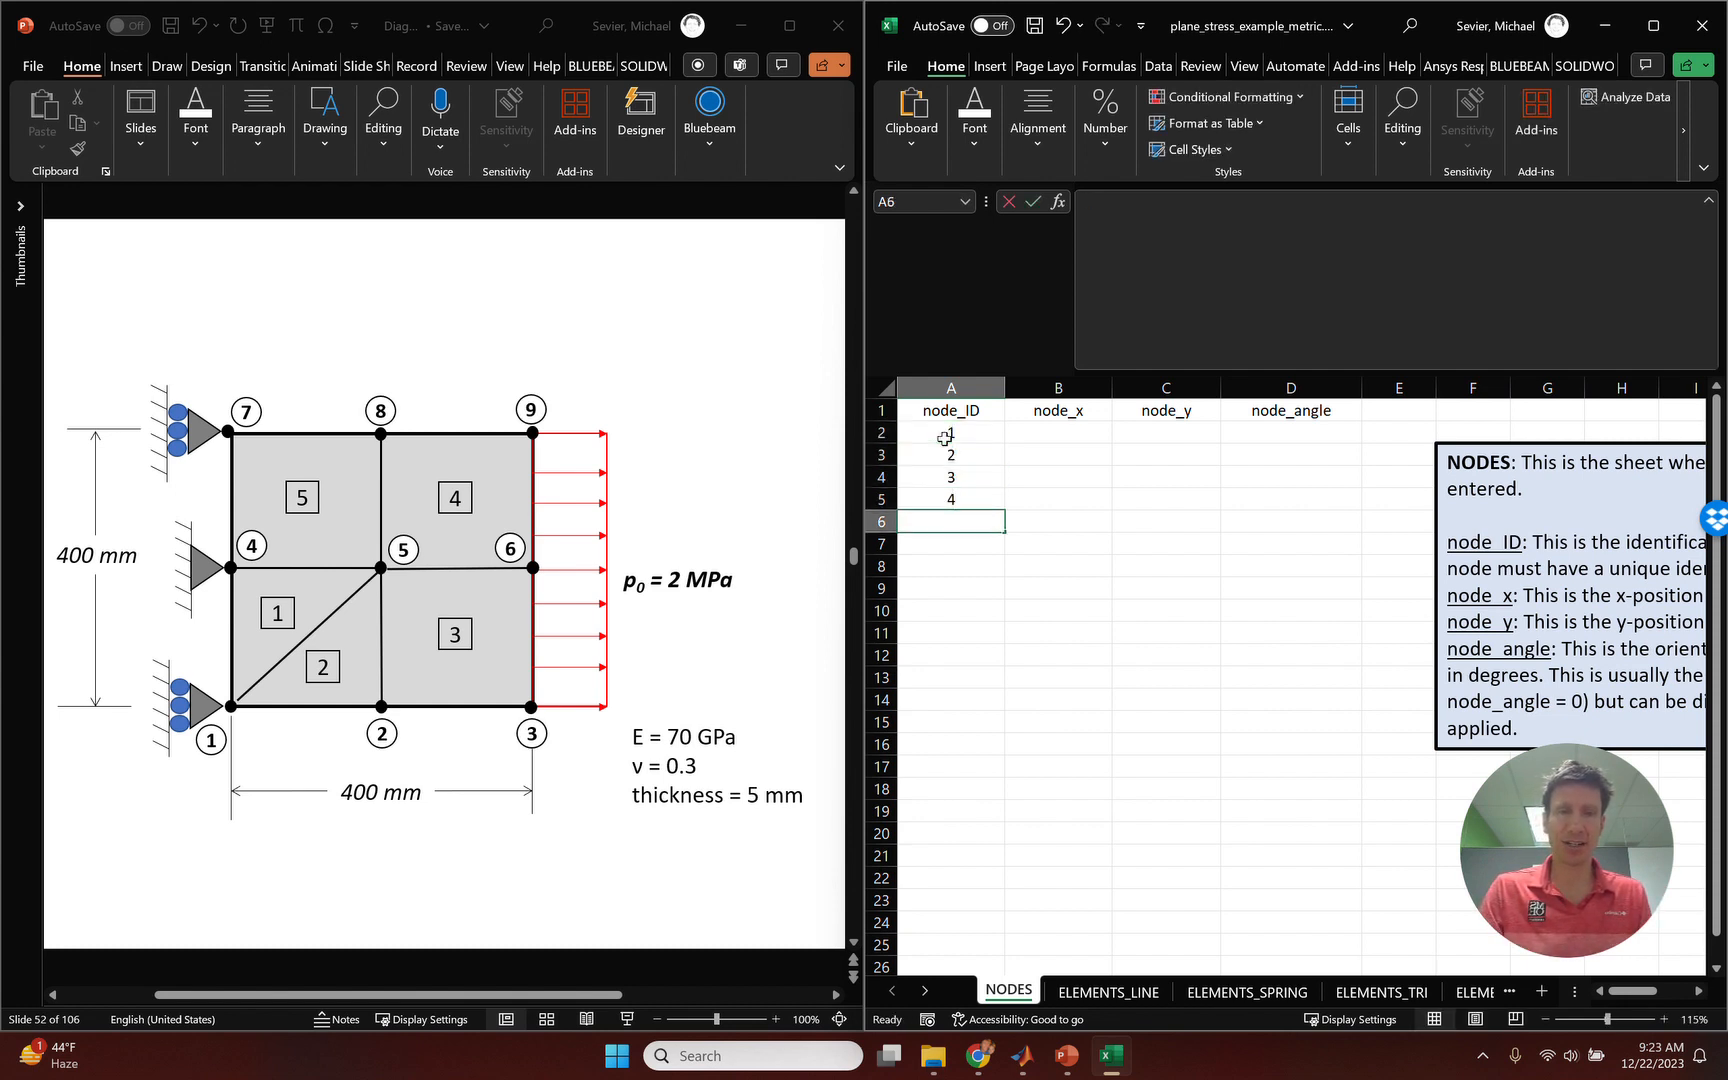
text(9)
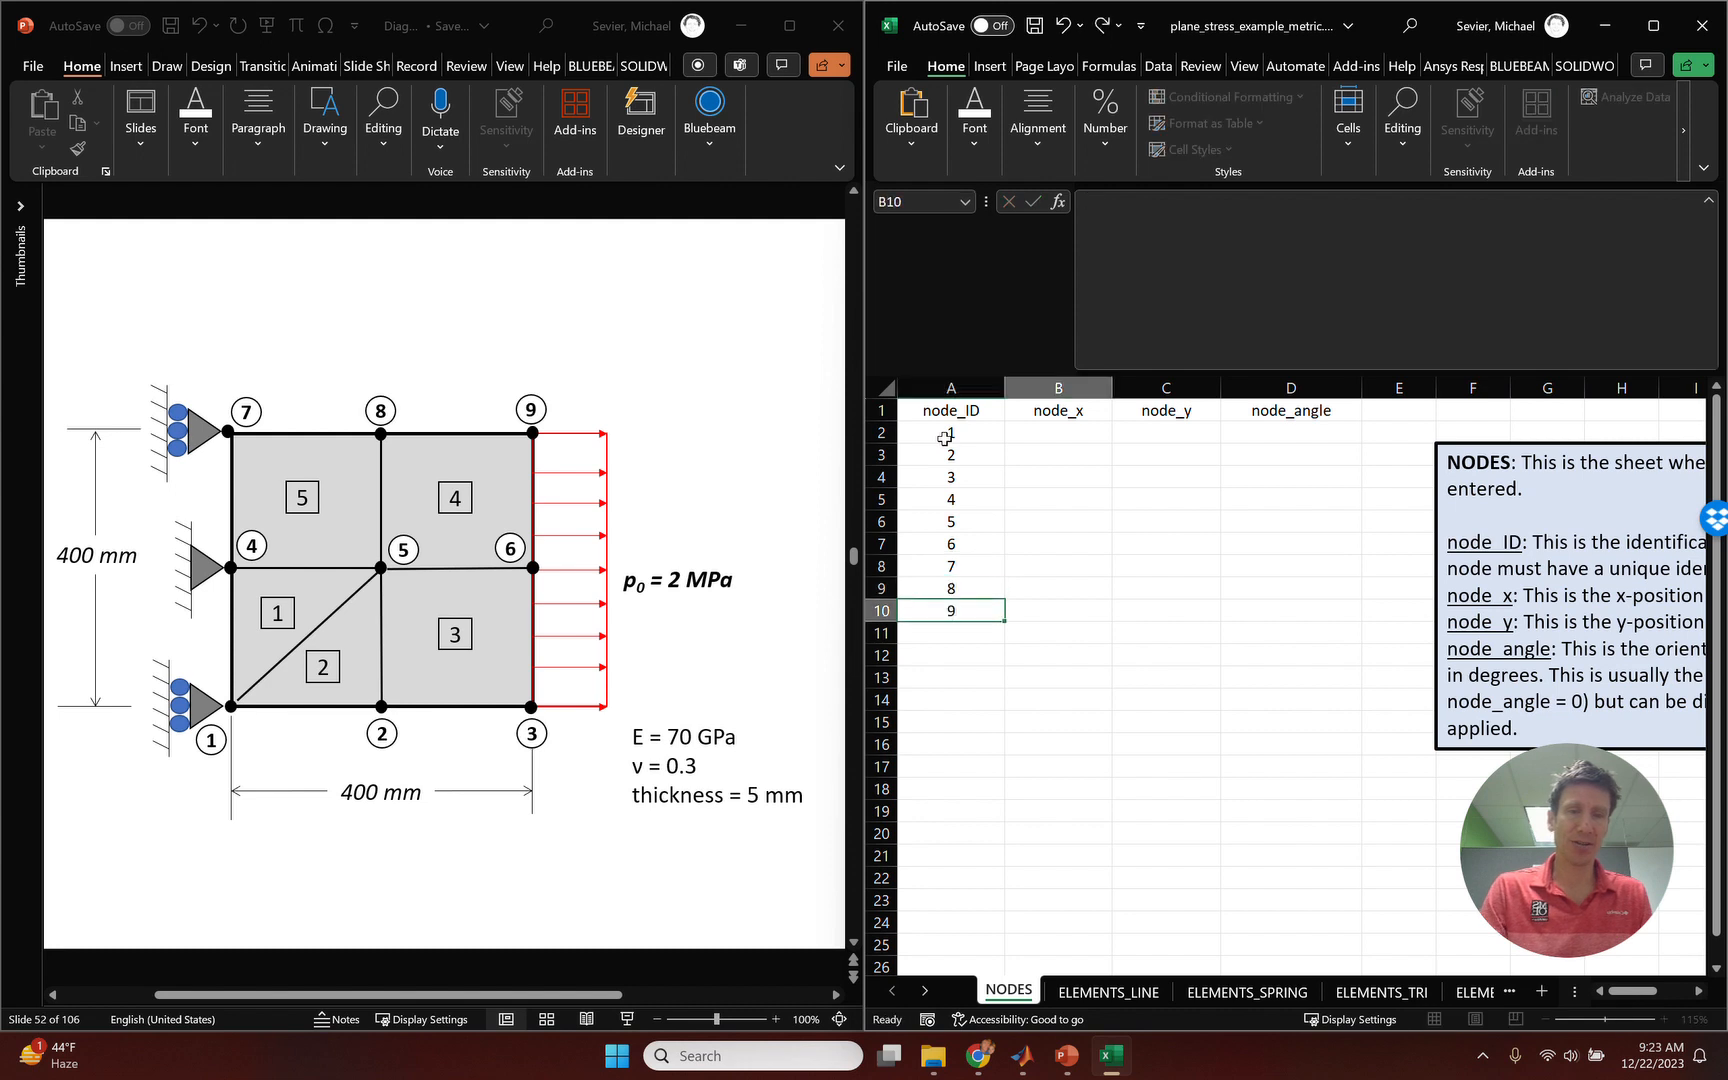
Enter the coordinates of node 1 as node_x 0 and node_y 0.
key(Tab)
key(Up)
key(Up)
key(Up)
key(Up)
key(Up)
key(Up)
key(Up)
key(Up)
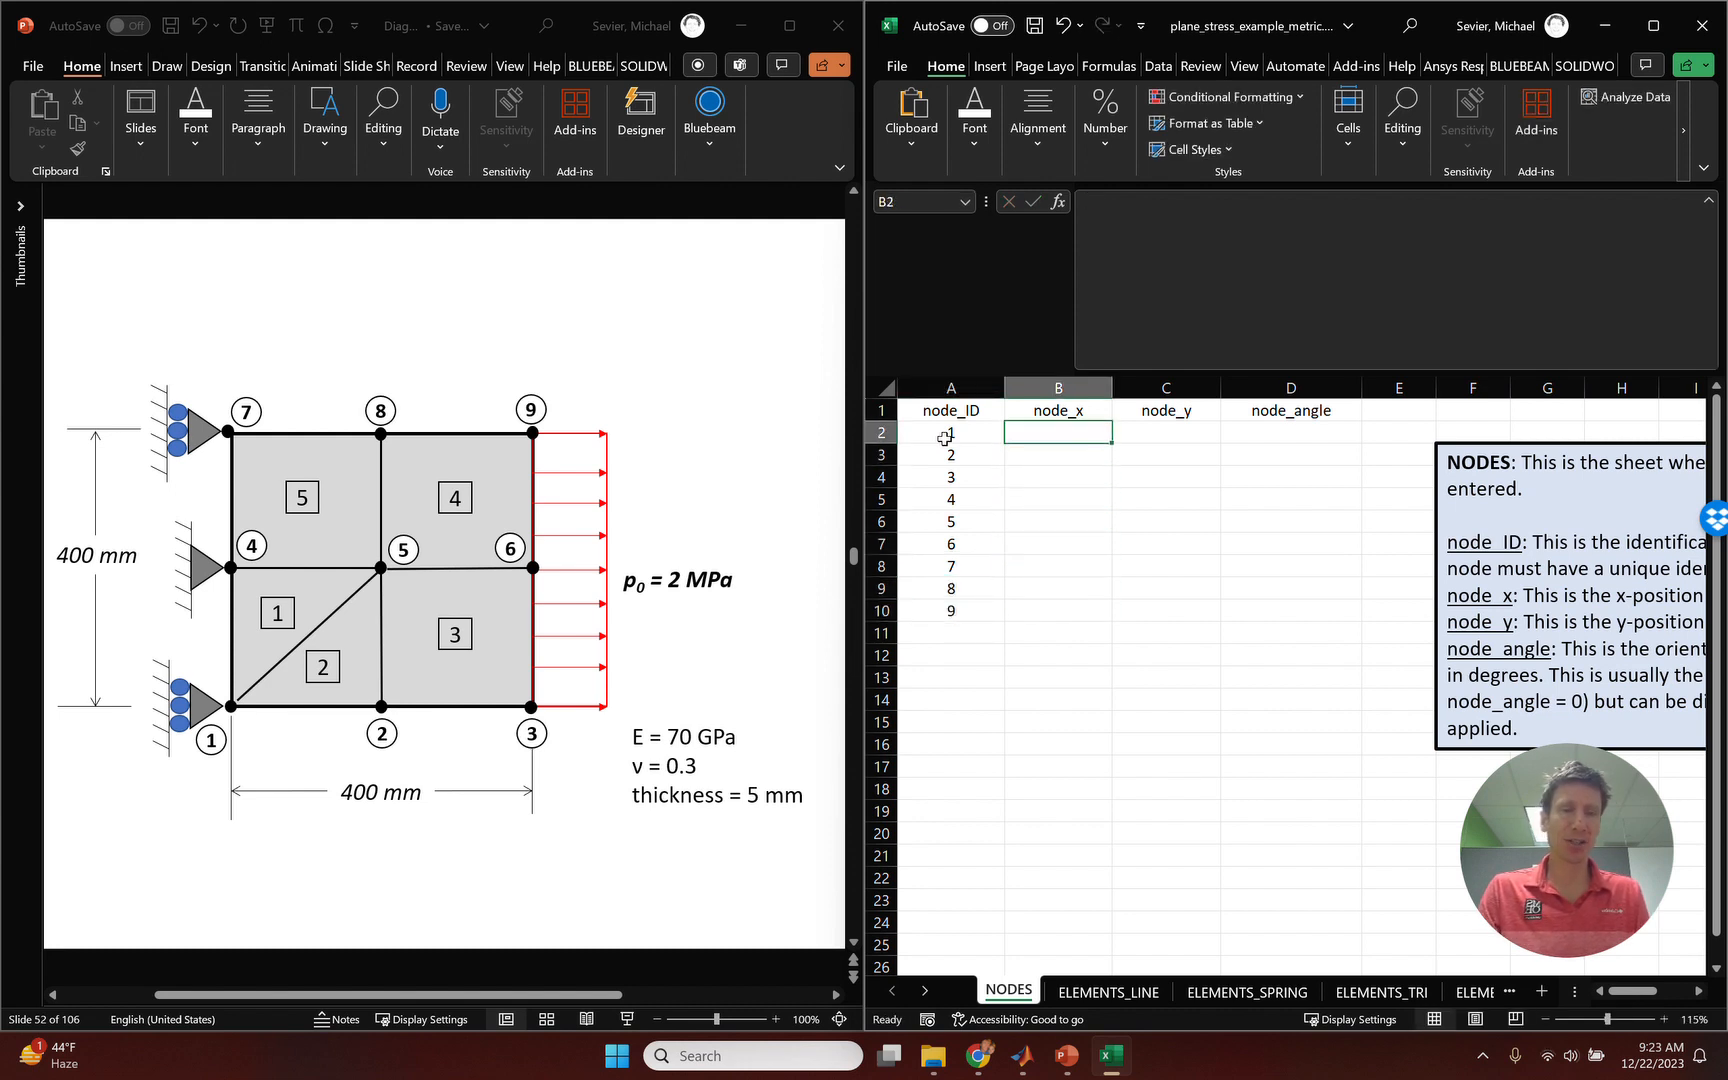
text(0)
key(Tab)
text(0)
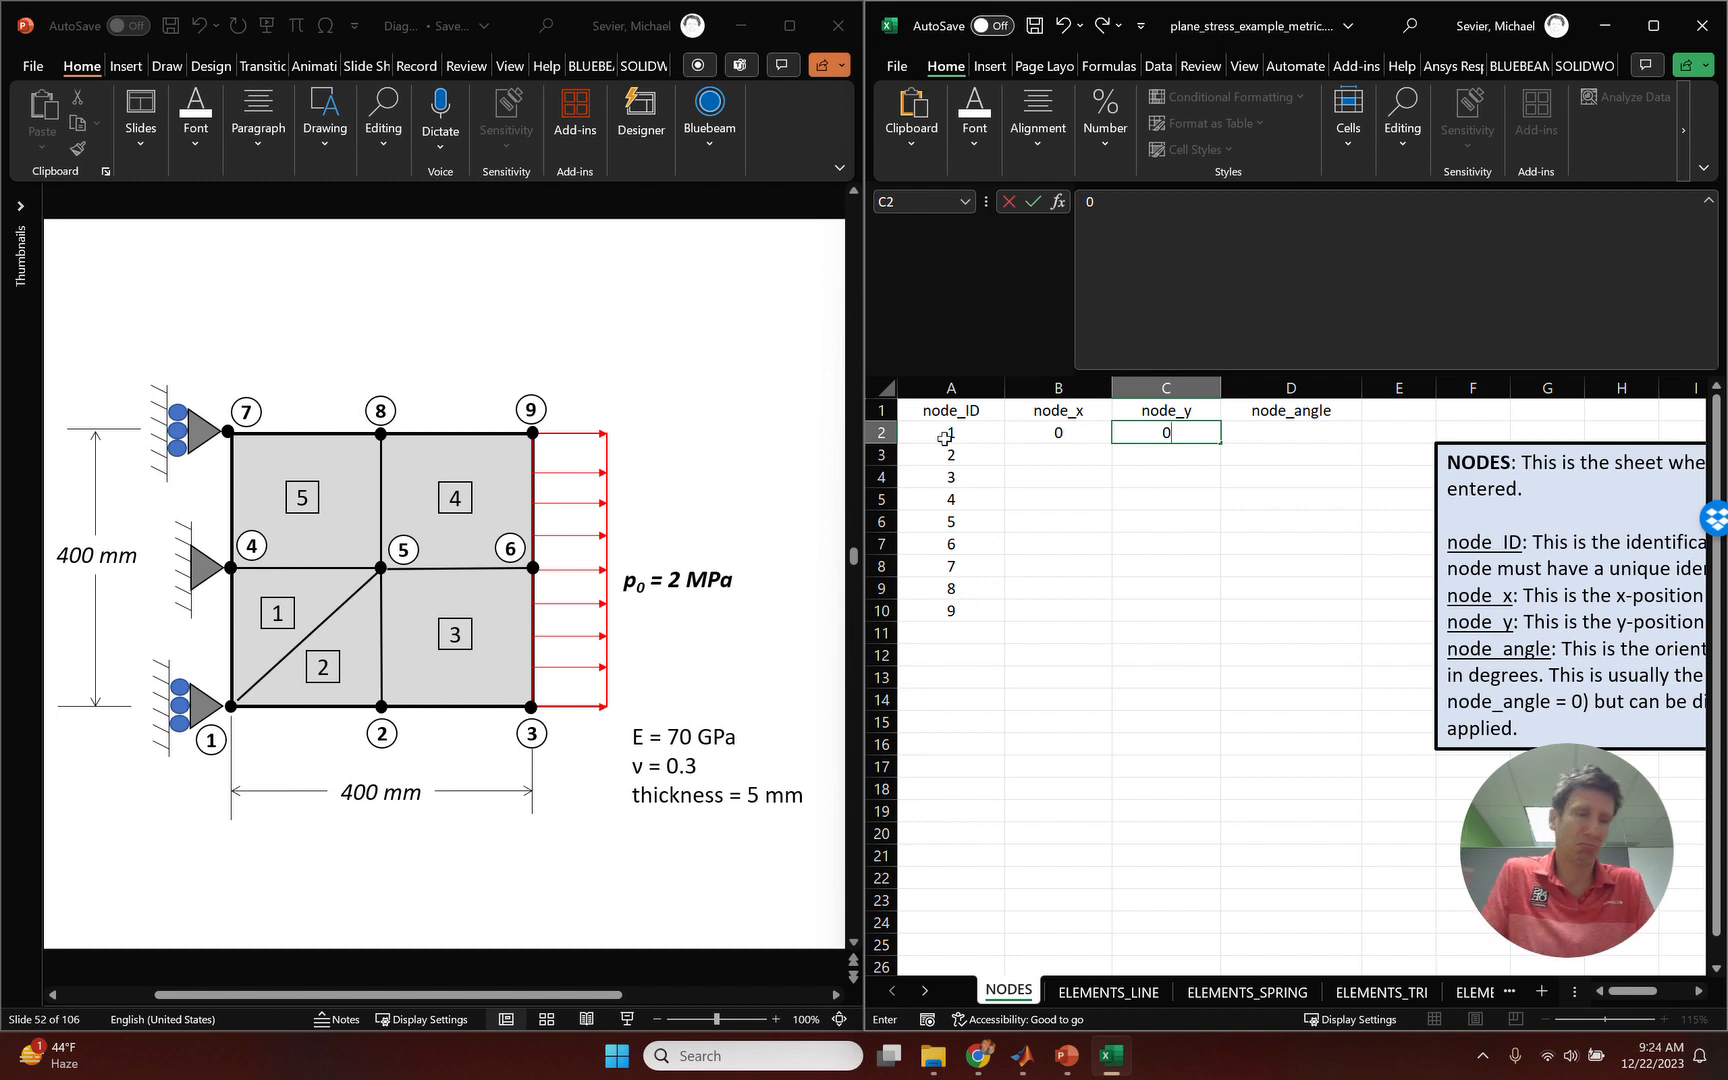
key(Return)
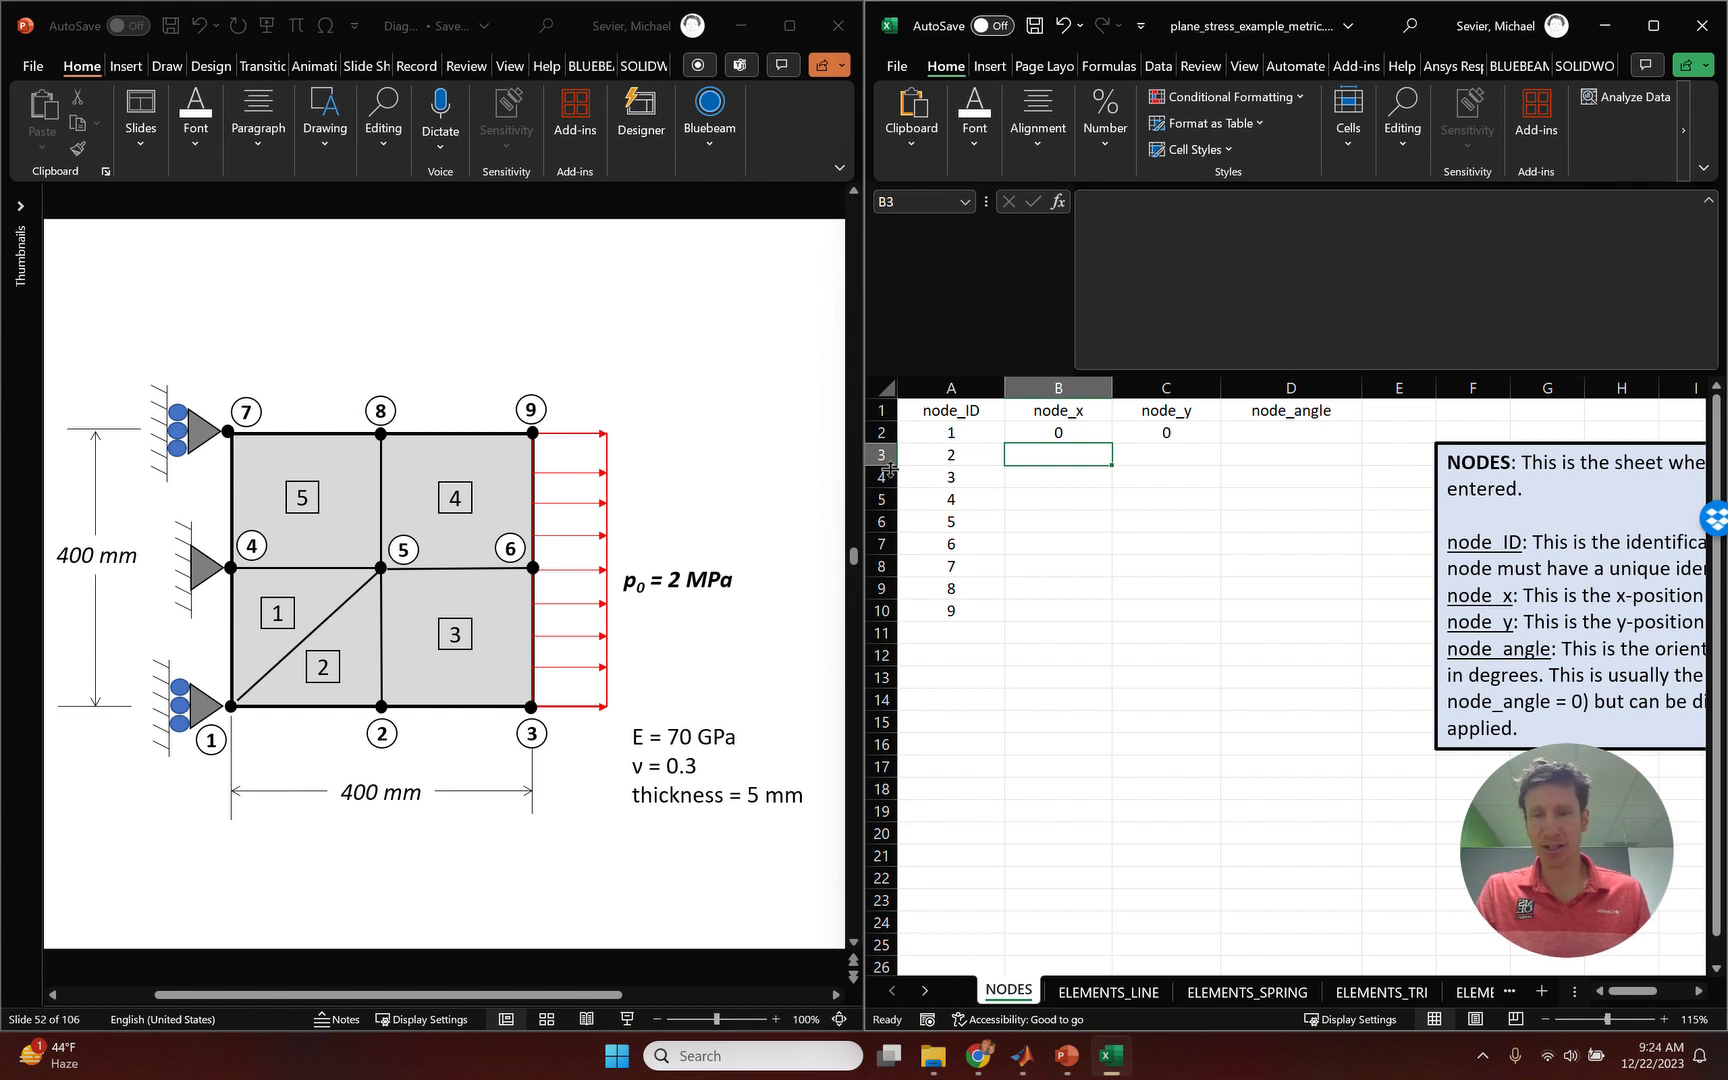
click(45, 808)
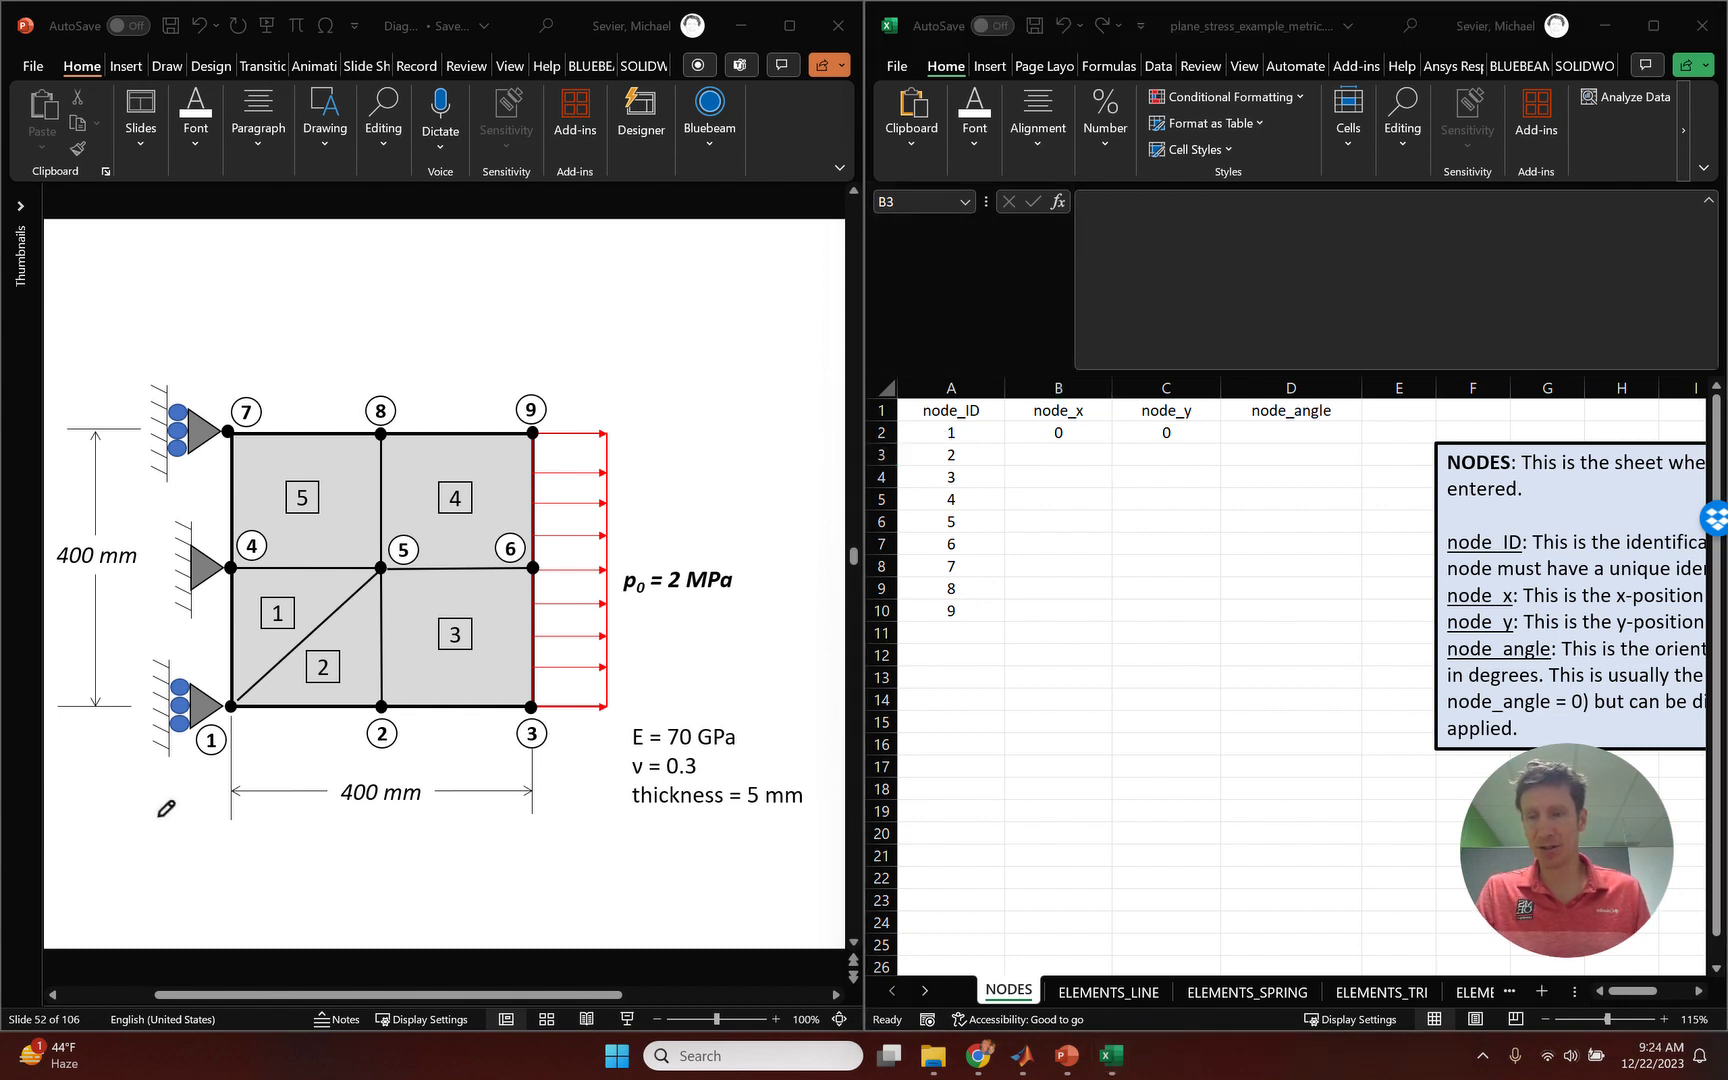
mouse_move(284, 830)
mouse_down()
mouse_move(378, 838)
mouse_move(420, 755)
mouse_move(305, 785)
mouse_move(336, 812)
mouse_up()
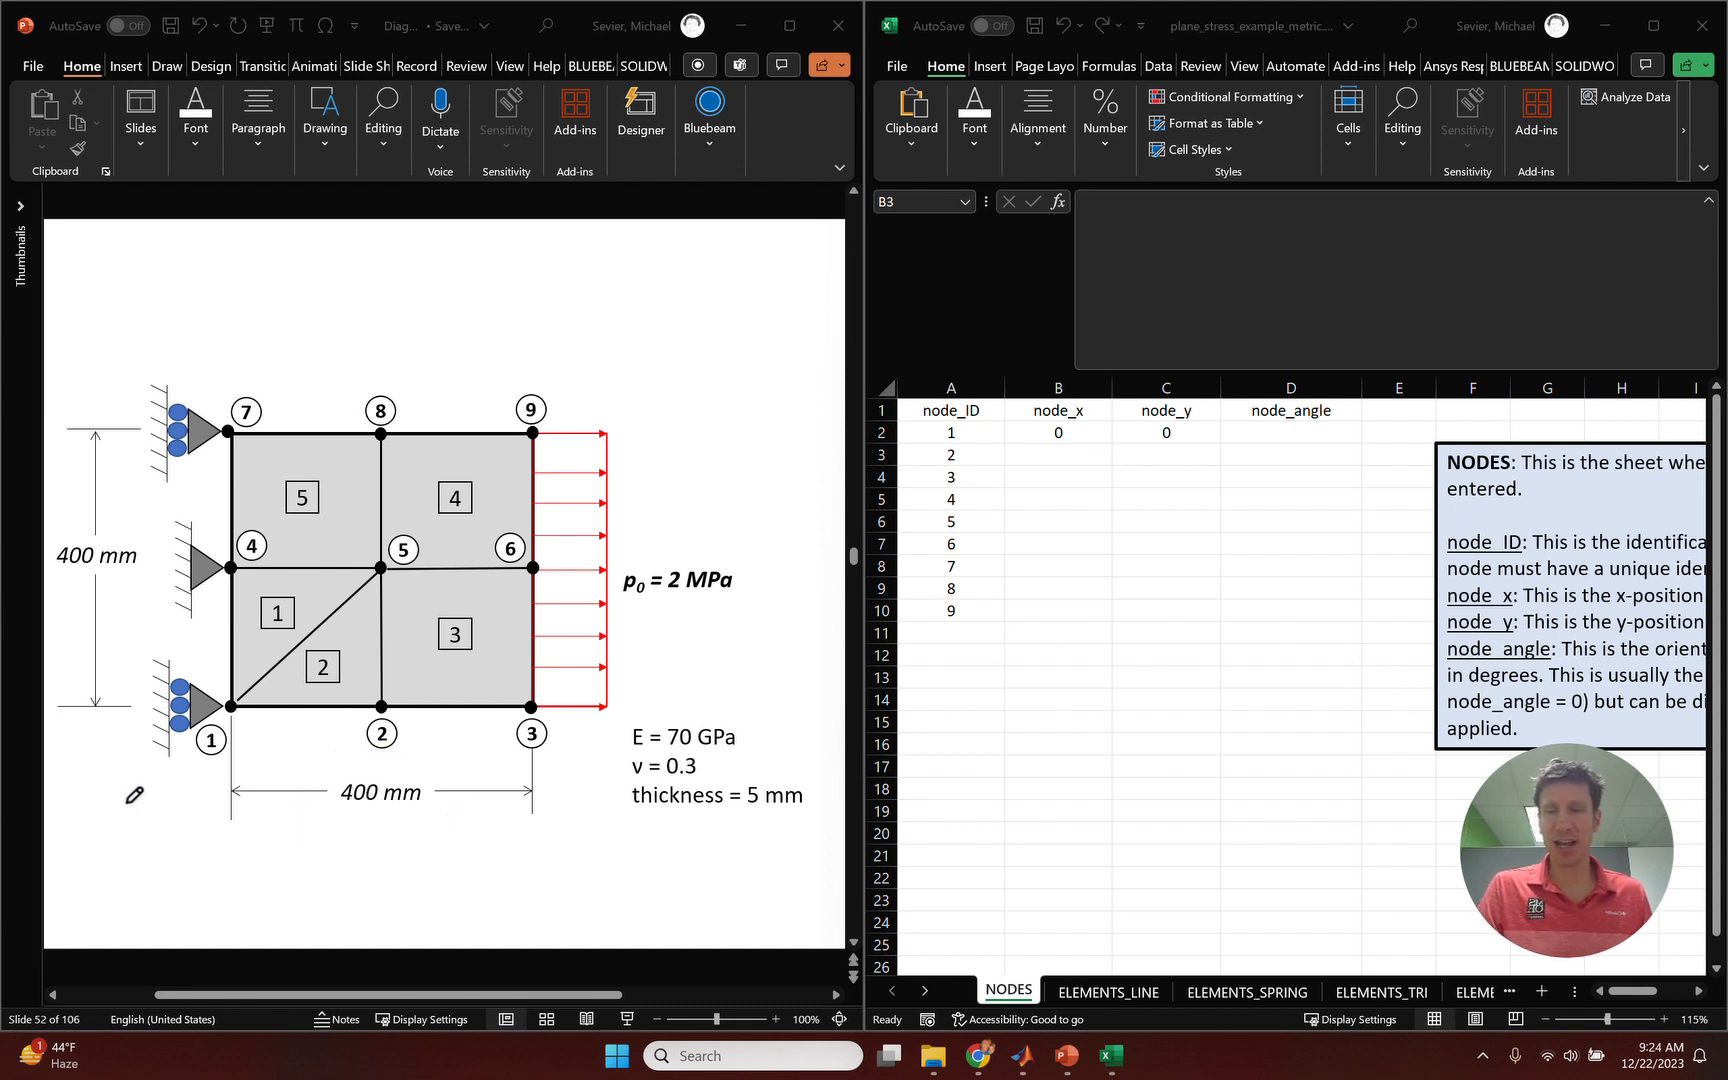
Enter node_x 0.2 and node_y 0 for node 2, and node_x 0.4 and node_y 0 for node 3.
click(1051, 458)
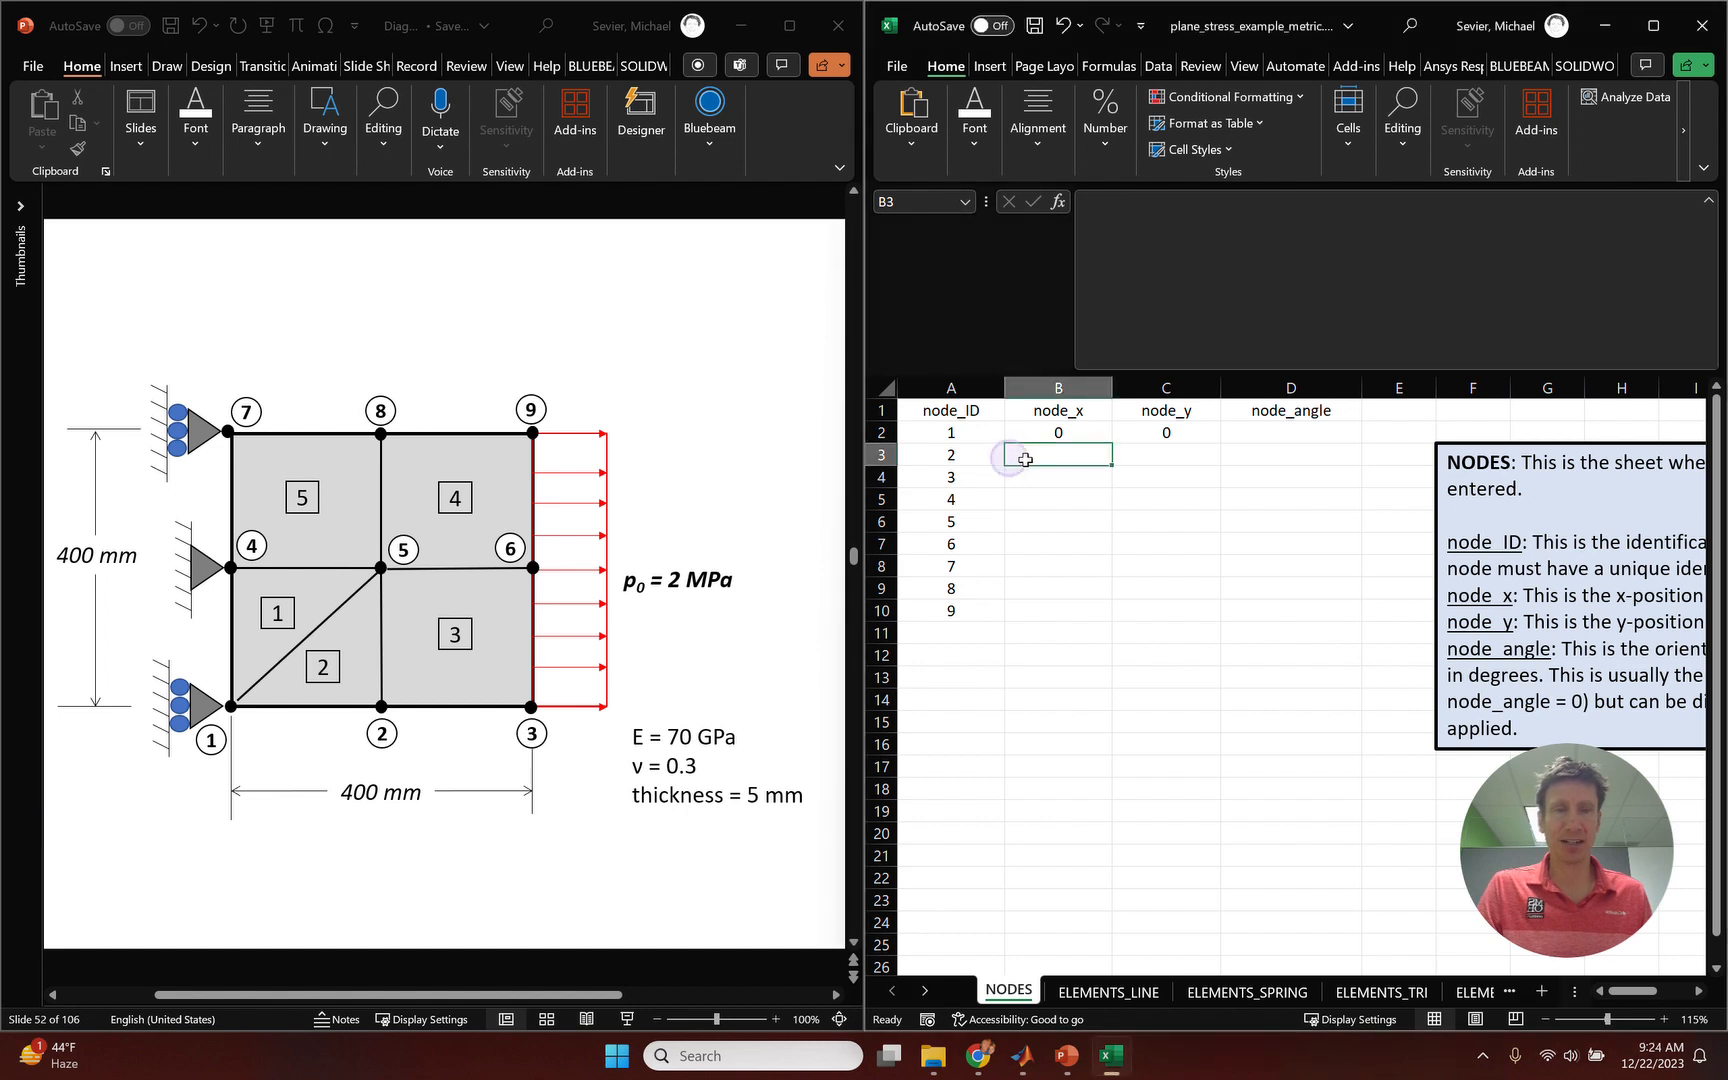
text(0.2)
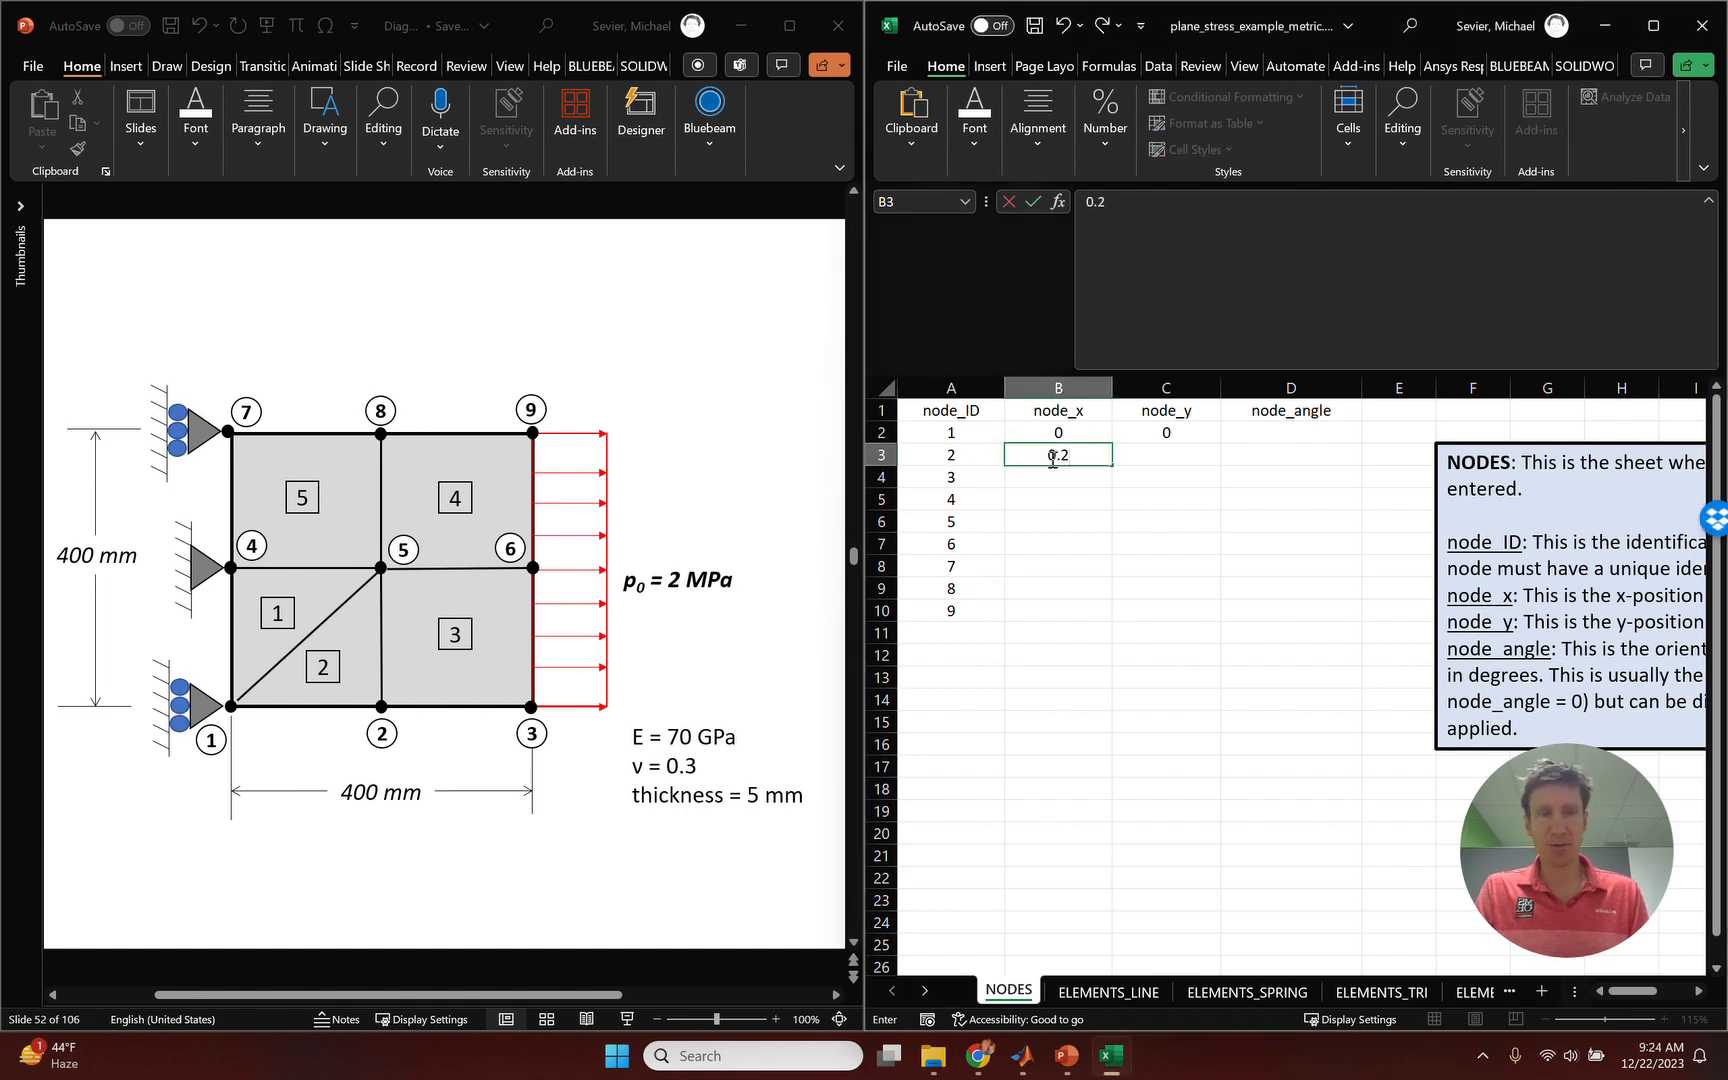
key(Tab)
text(0)
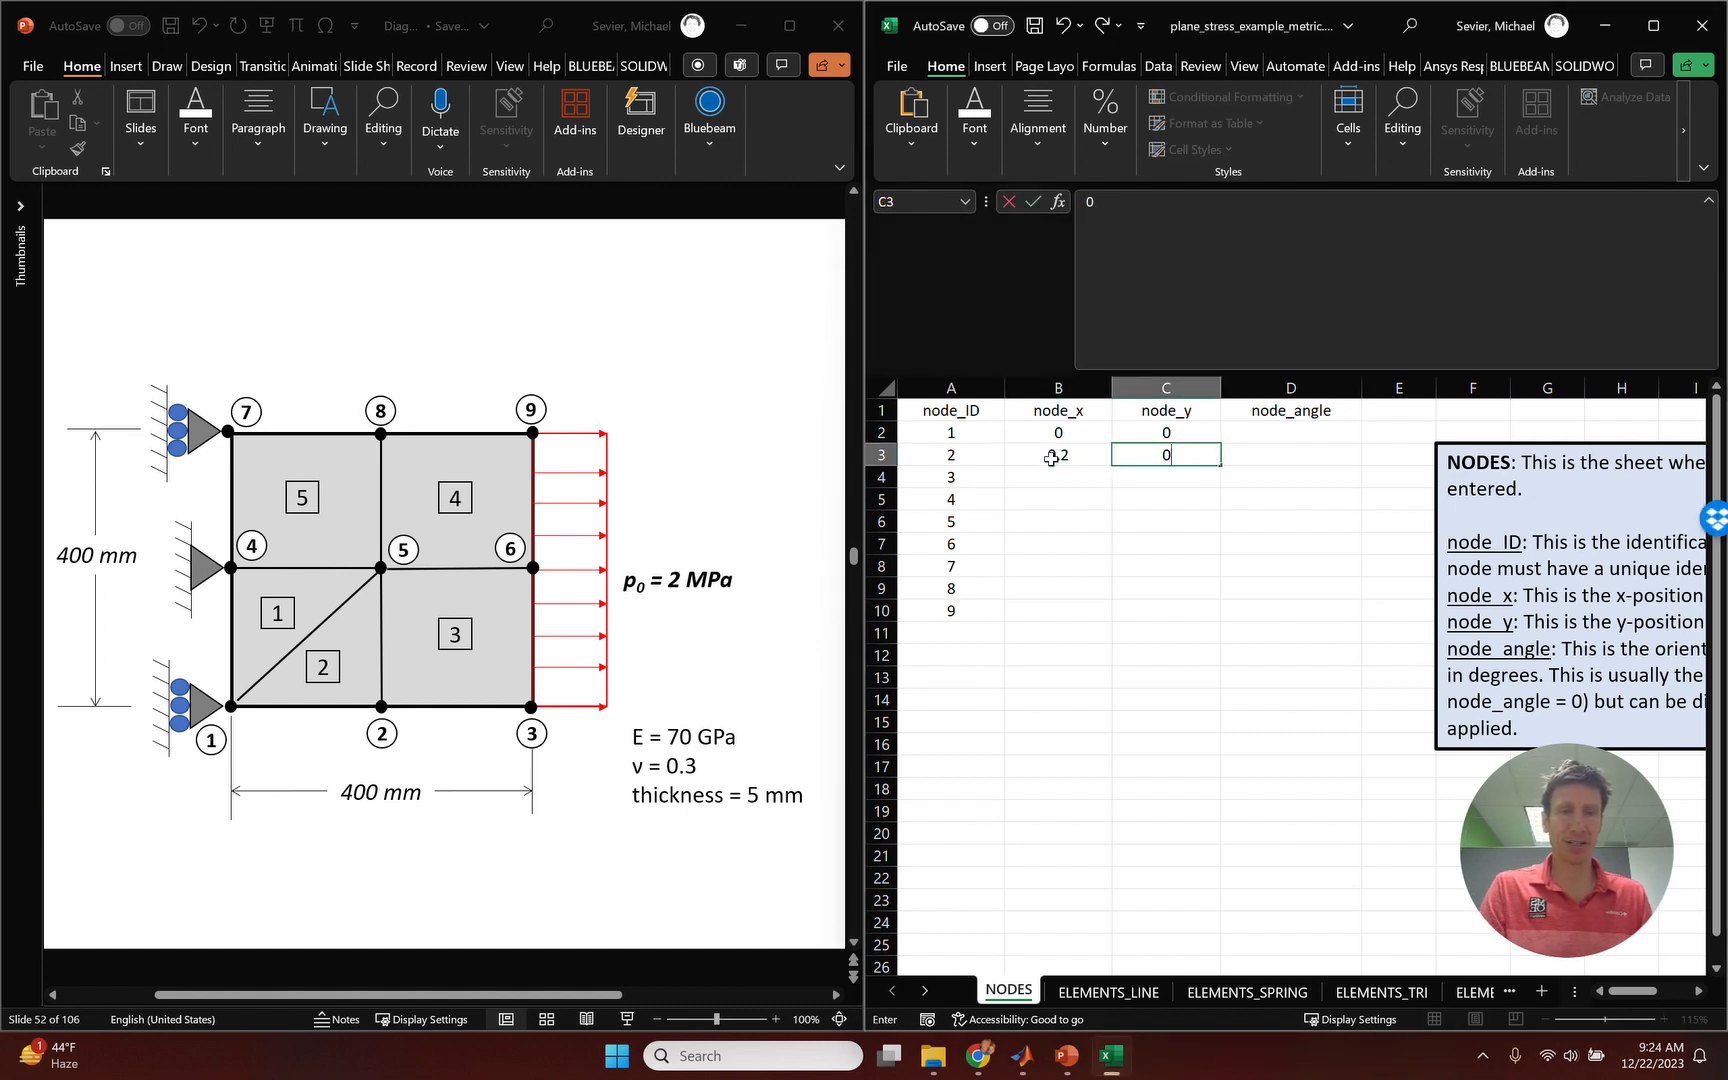
key(Return)
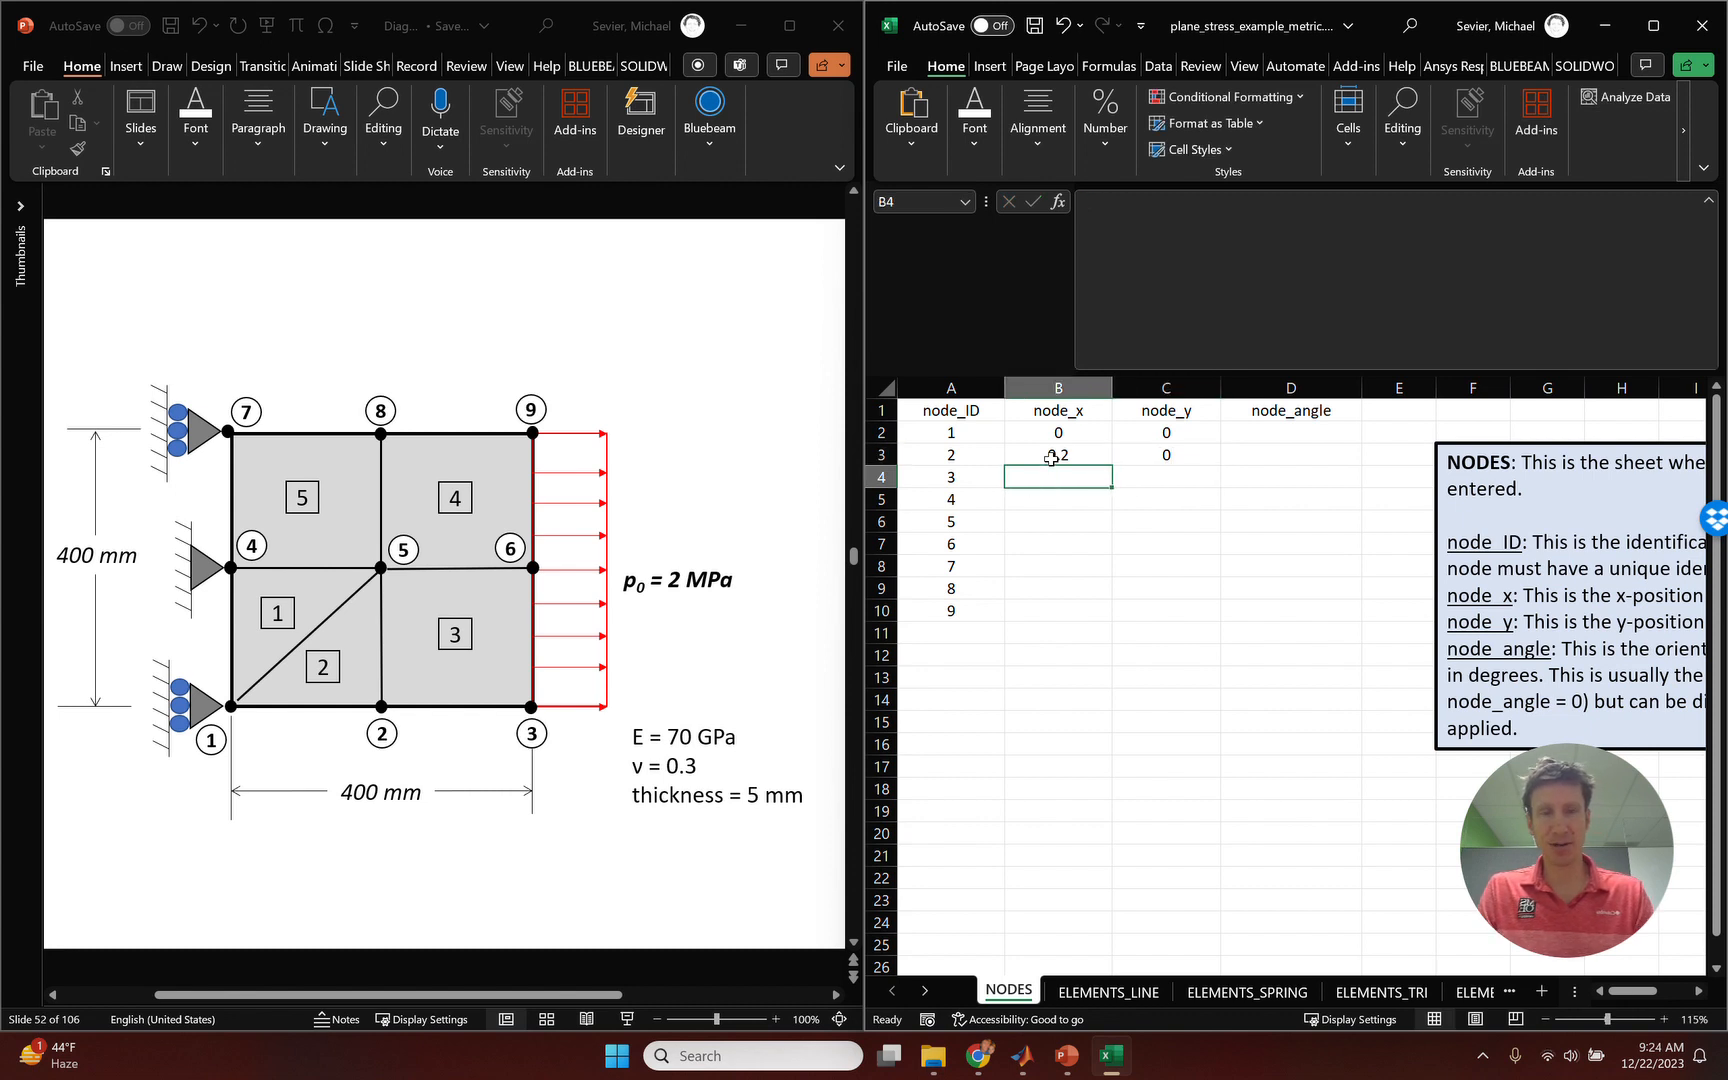
text(0.4)
key(Tab)
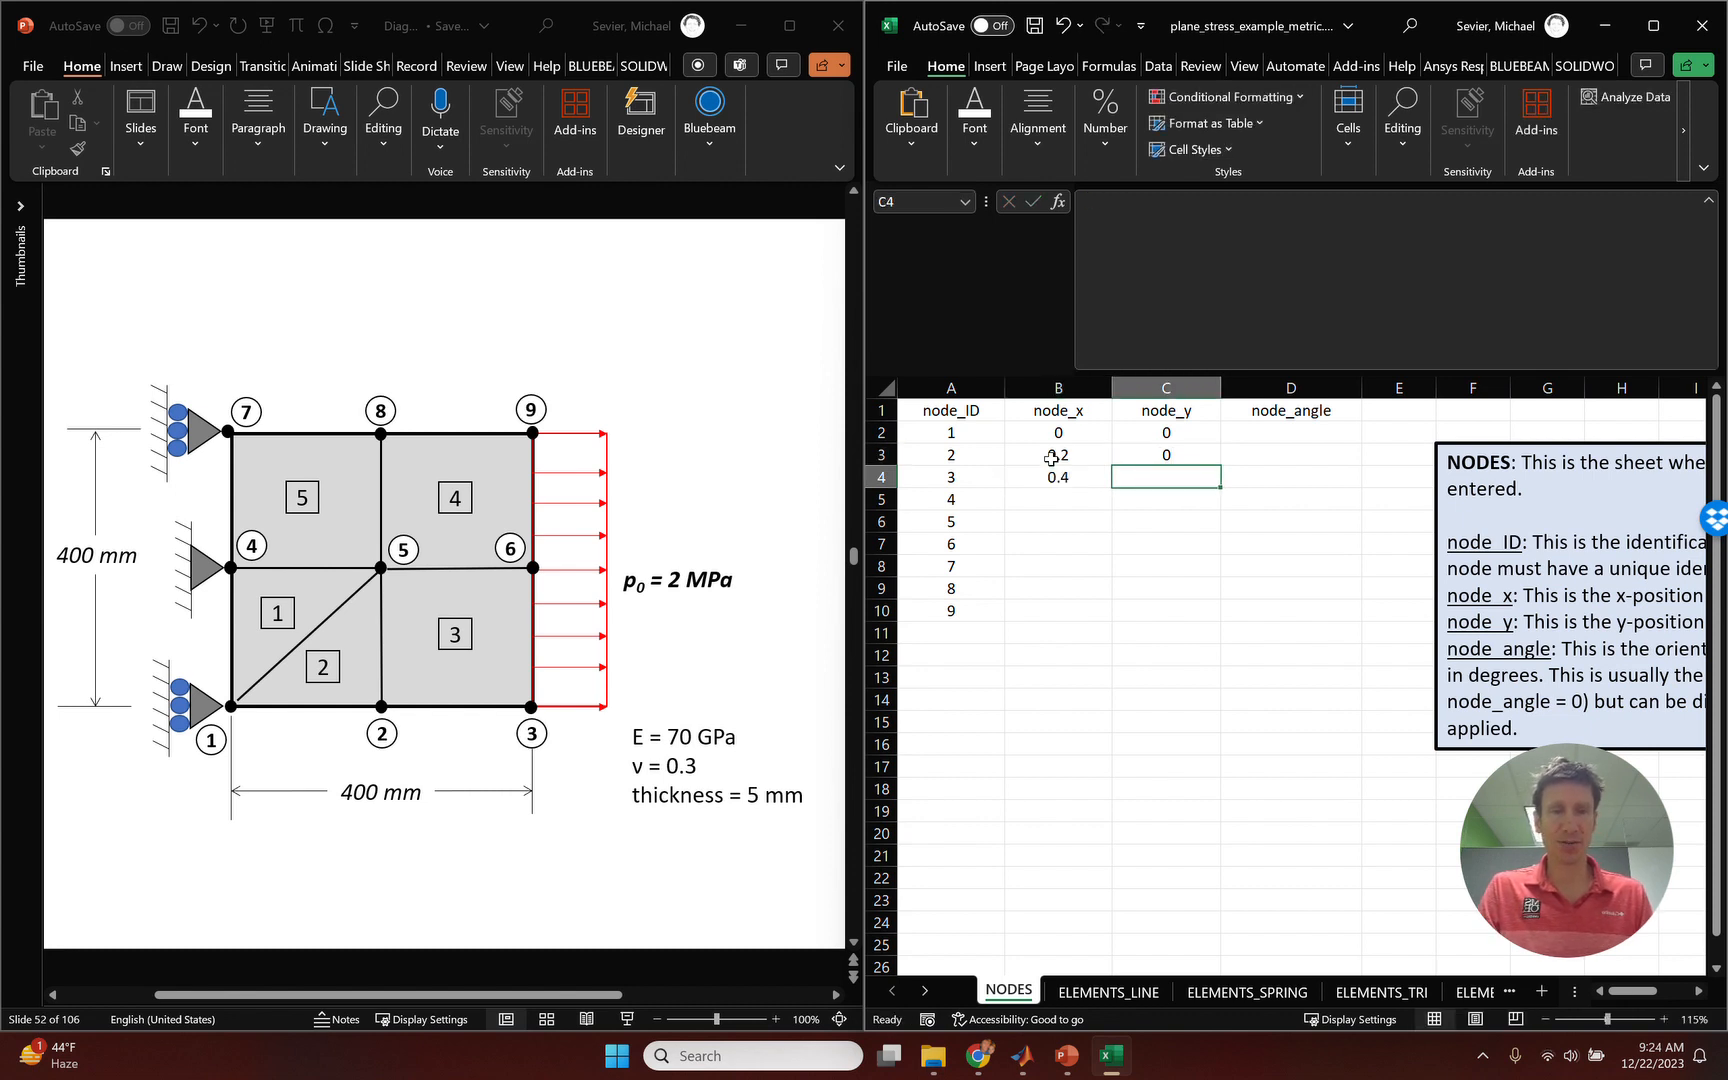
text(0)
key(Down)
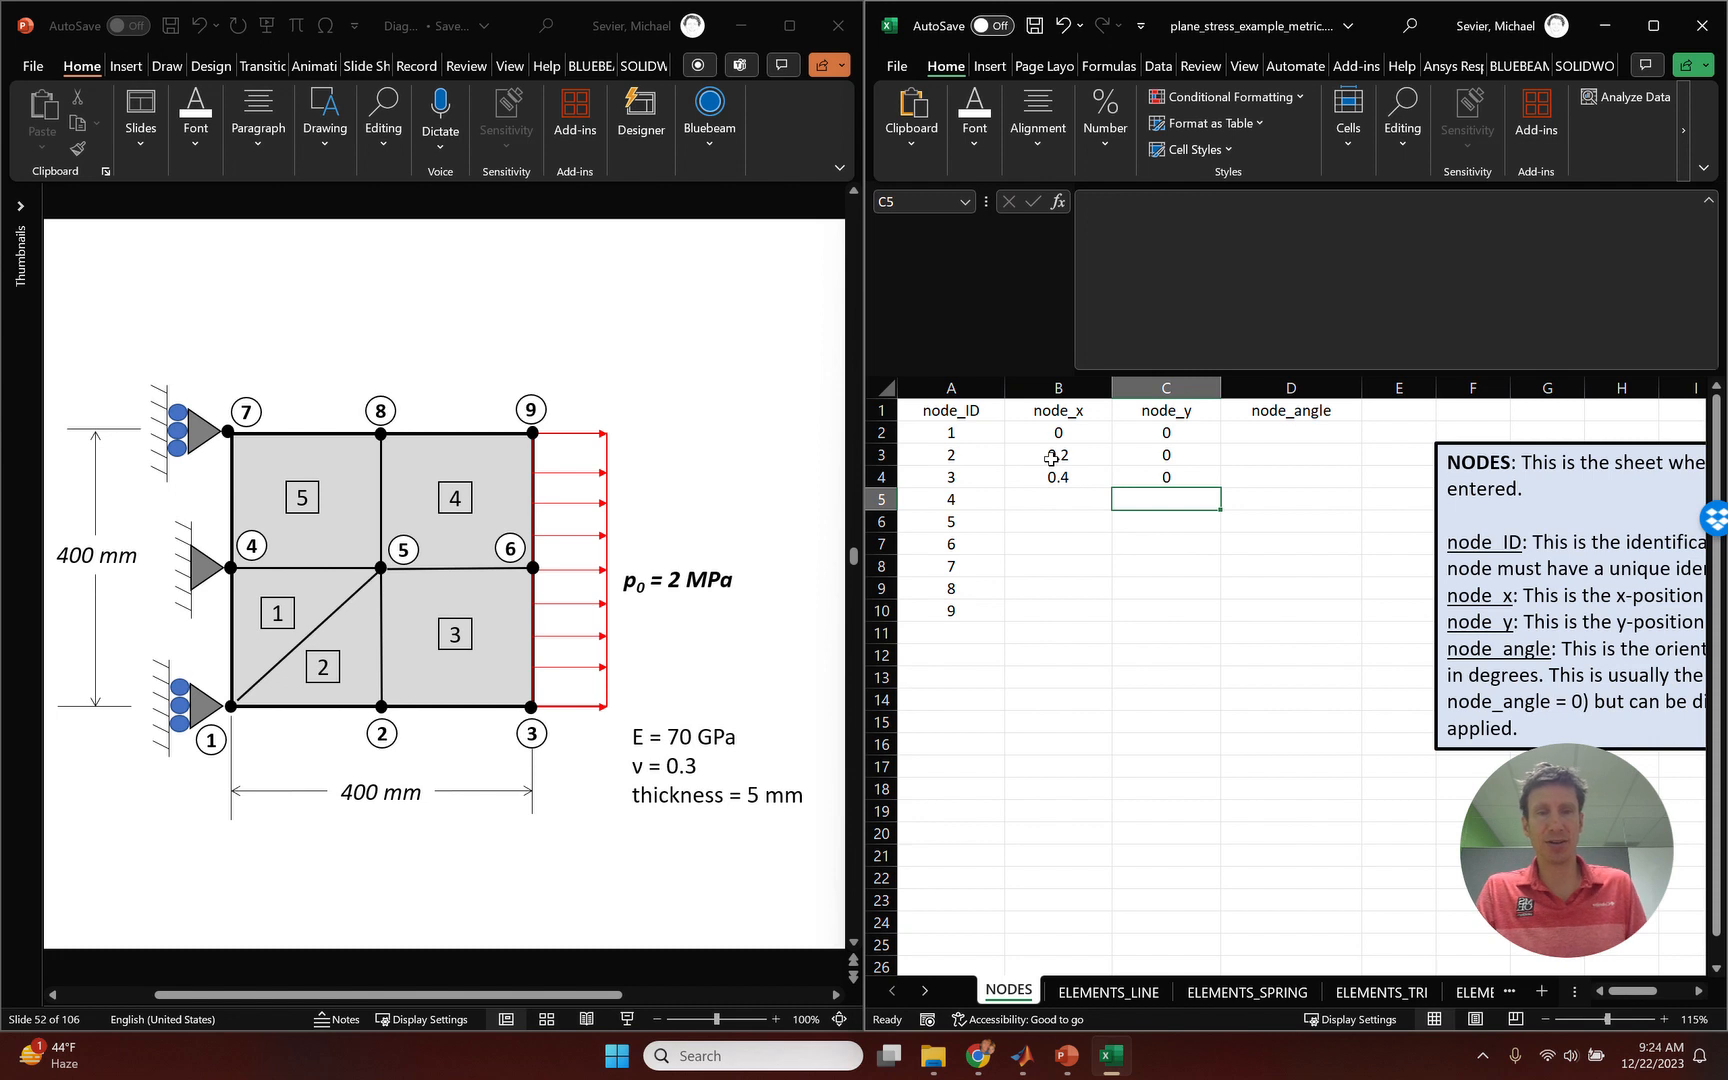
Copy the node_x values of nodes 1–3 to nodes 4–6 and to nodes 7–9.
drag(1050, 432, 1052, 478)
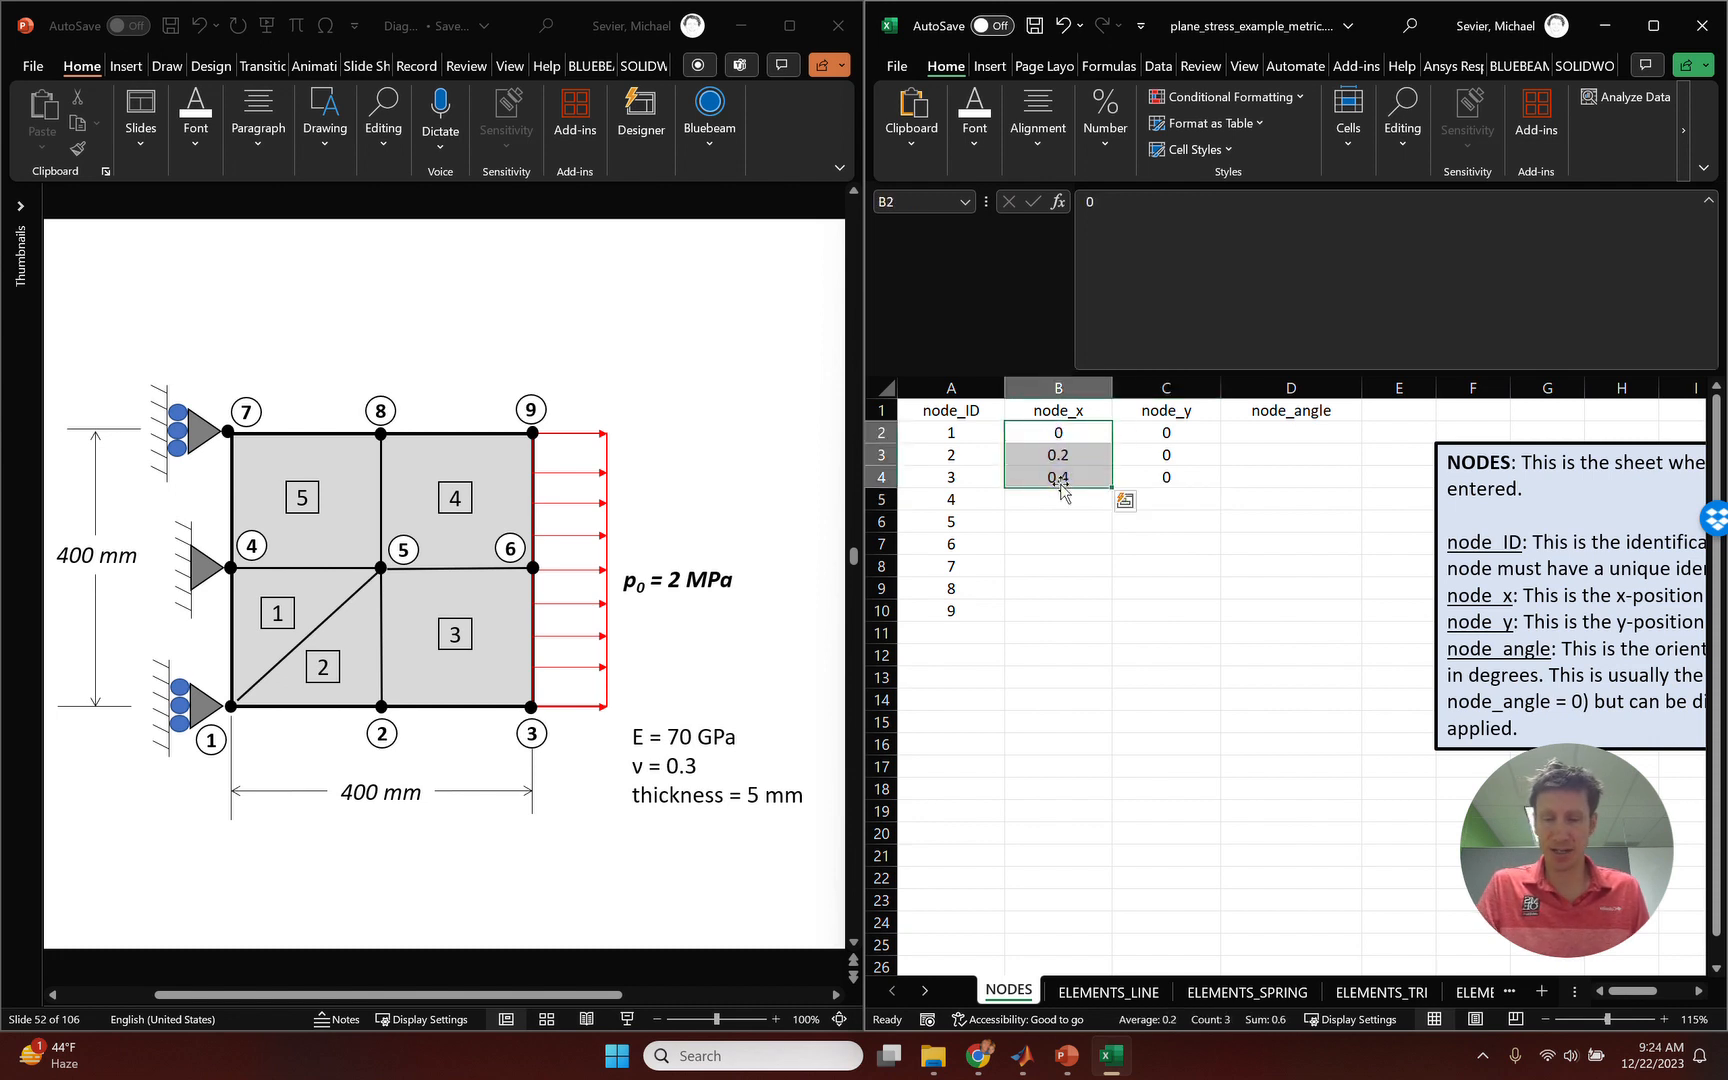
key(ctrl+c)
click(1058, 506)
key(ctrl+v)
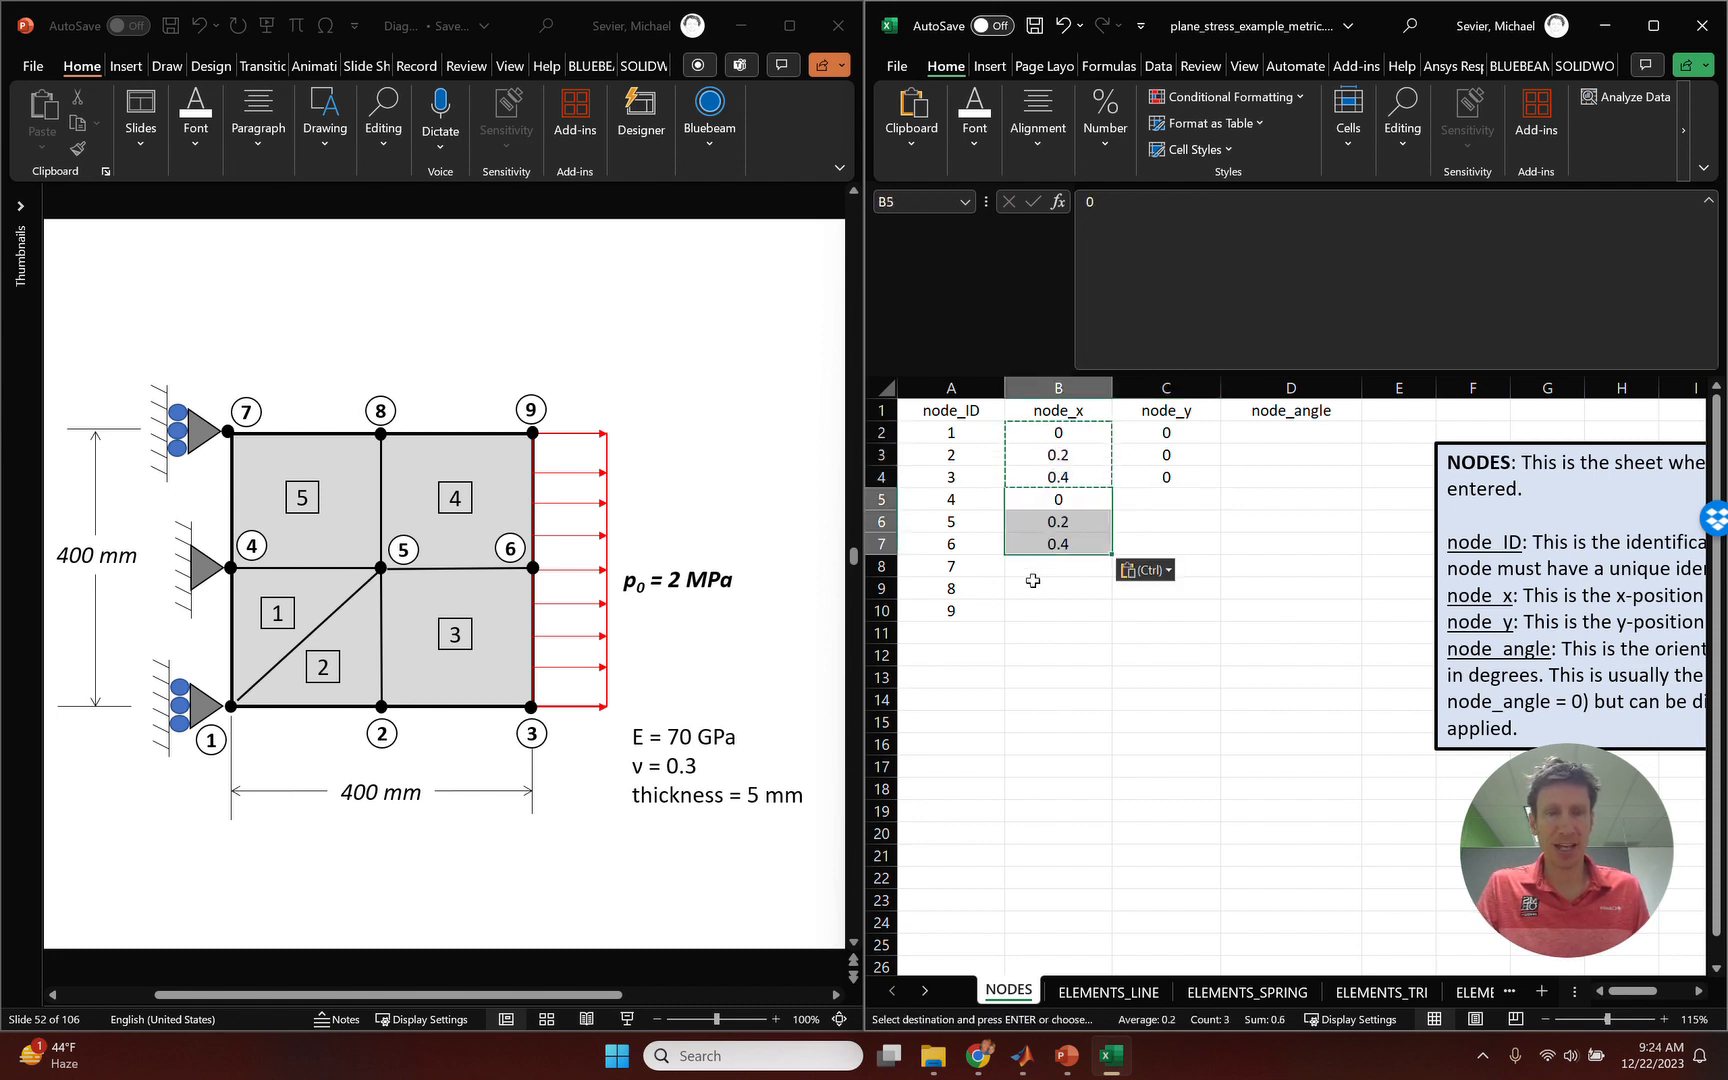
click(1029, 566)
key(ctrl+v)
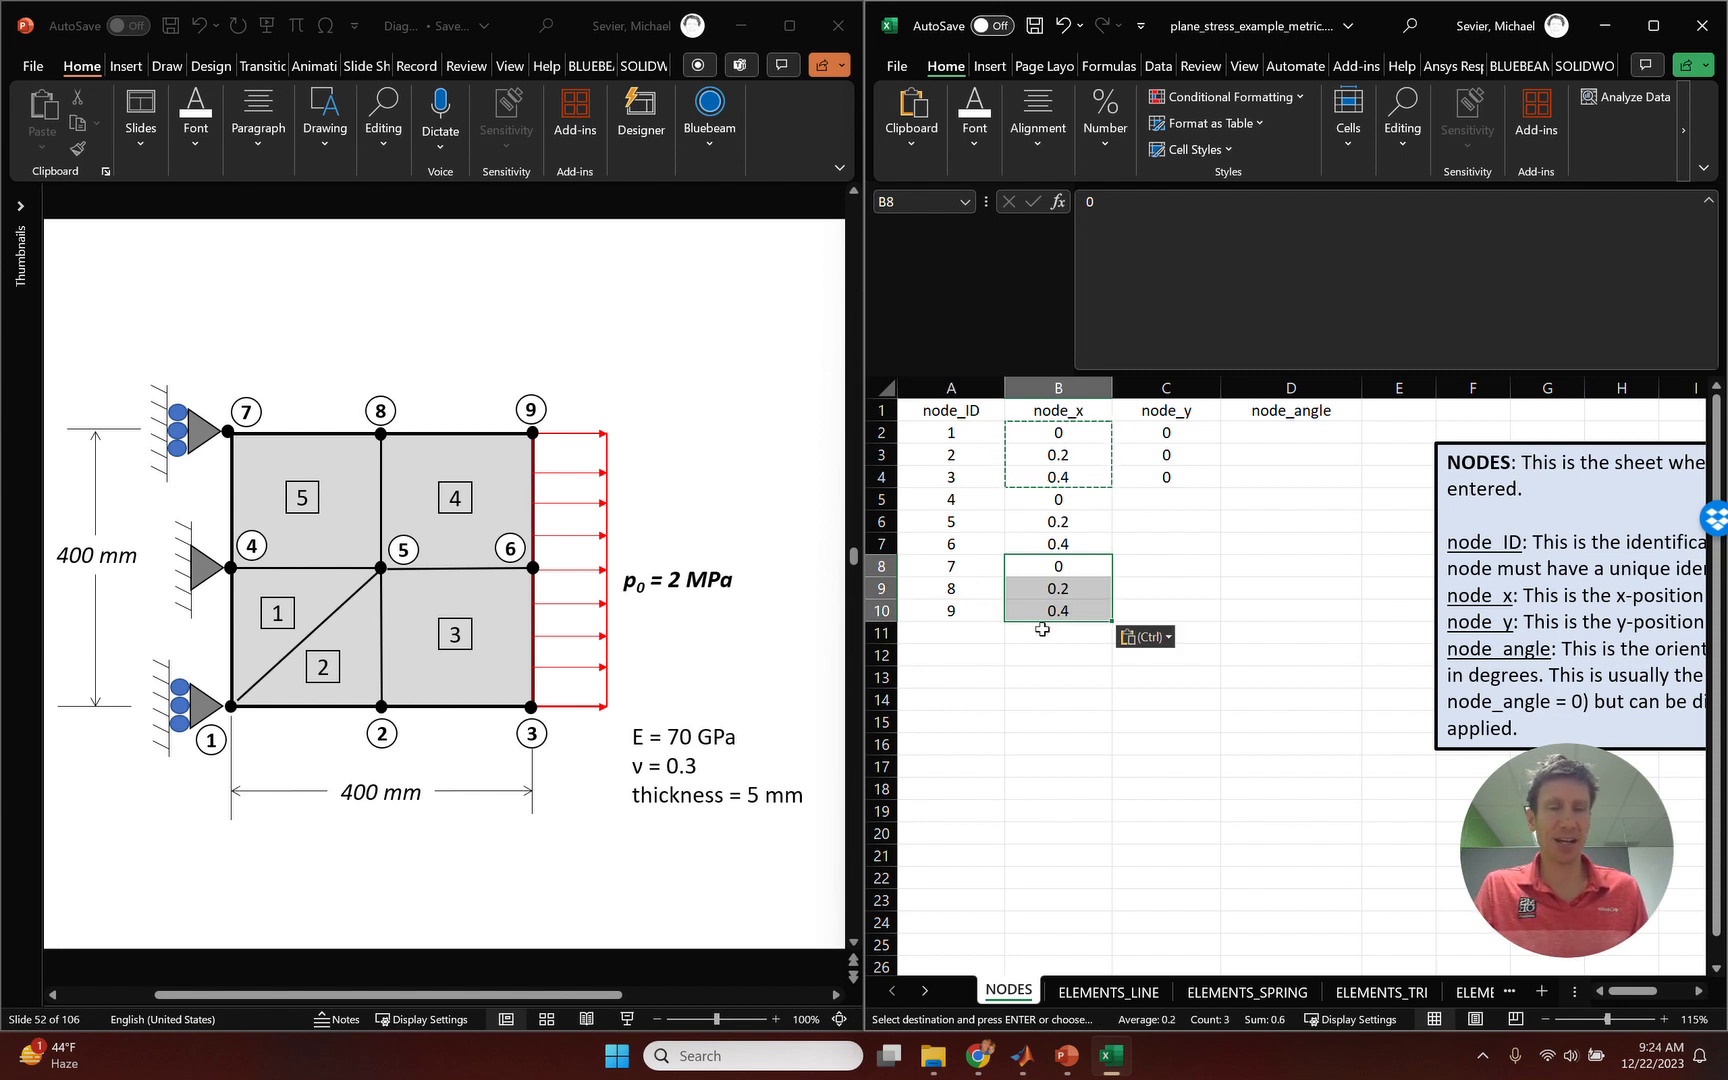
Fill node_y for nodes 4, 5 and 6 with 0.2, copied from node 2's node_x value.
click(1071, 456)
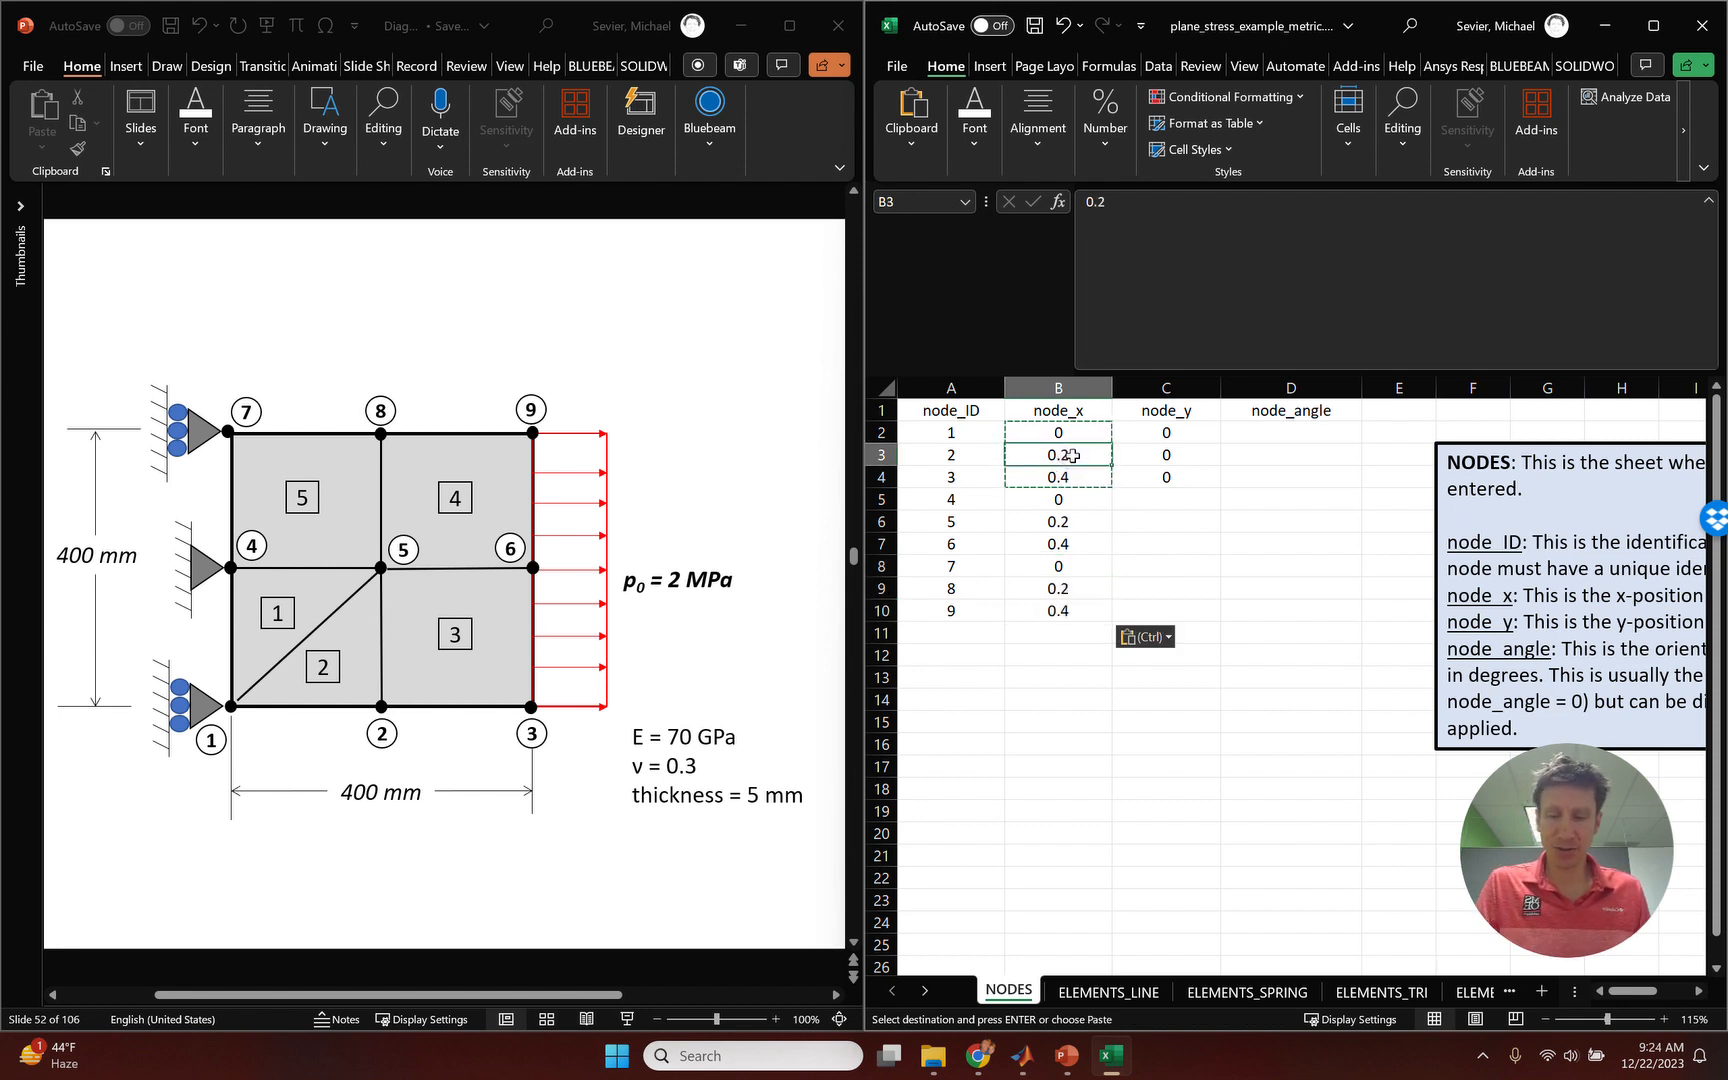
key(ctrl+c)
click(1150, 500)
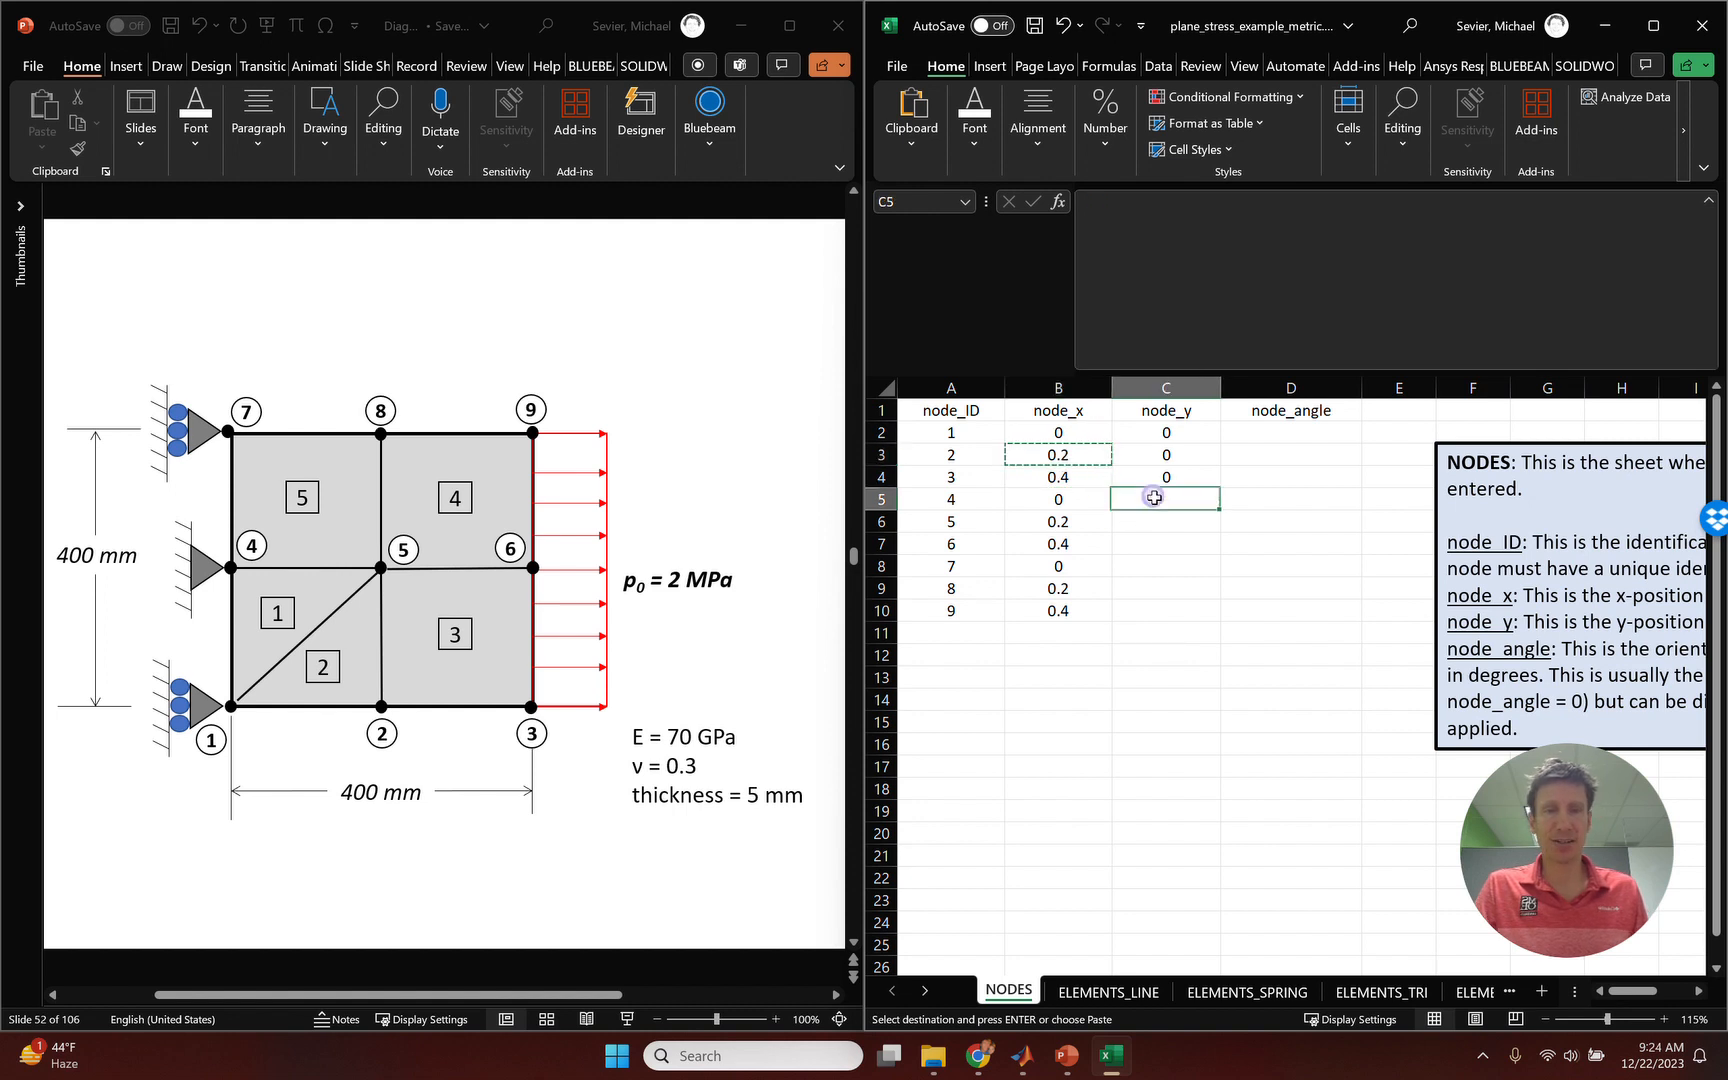
key(ctrl+v)
click(1150, 524)
key(ctrl+v)
click(1149, 547)
key(ctrl+v)
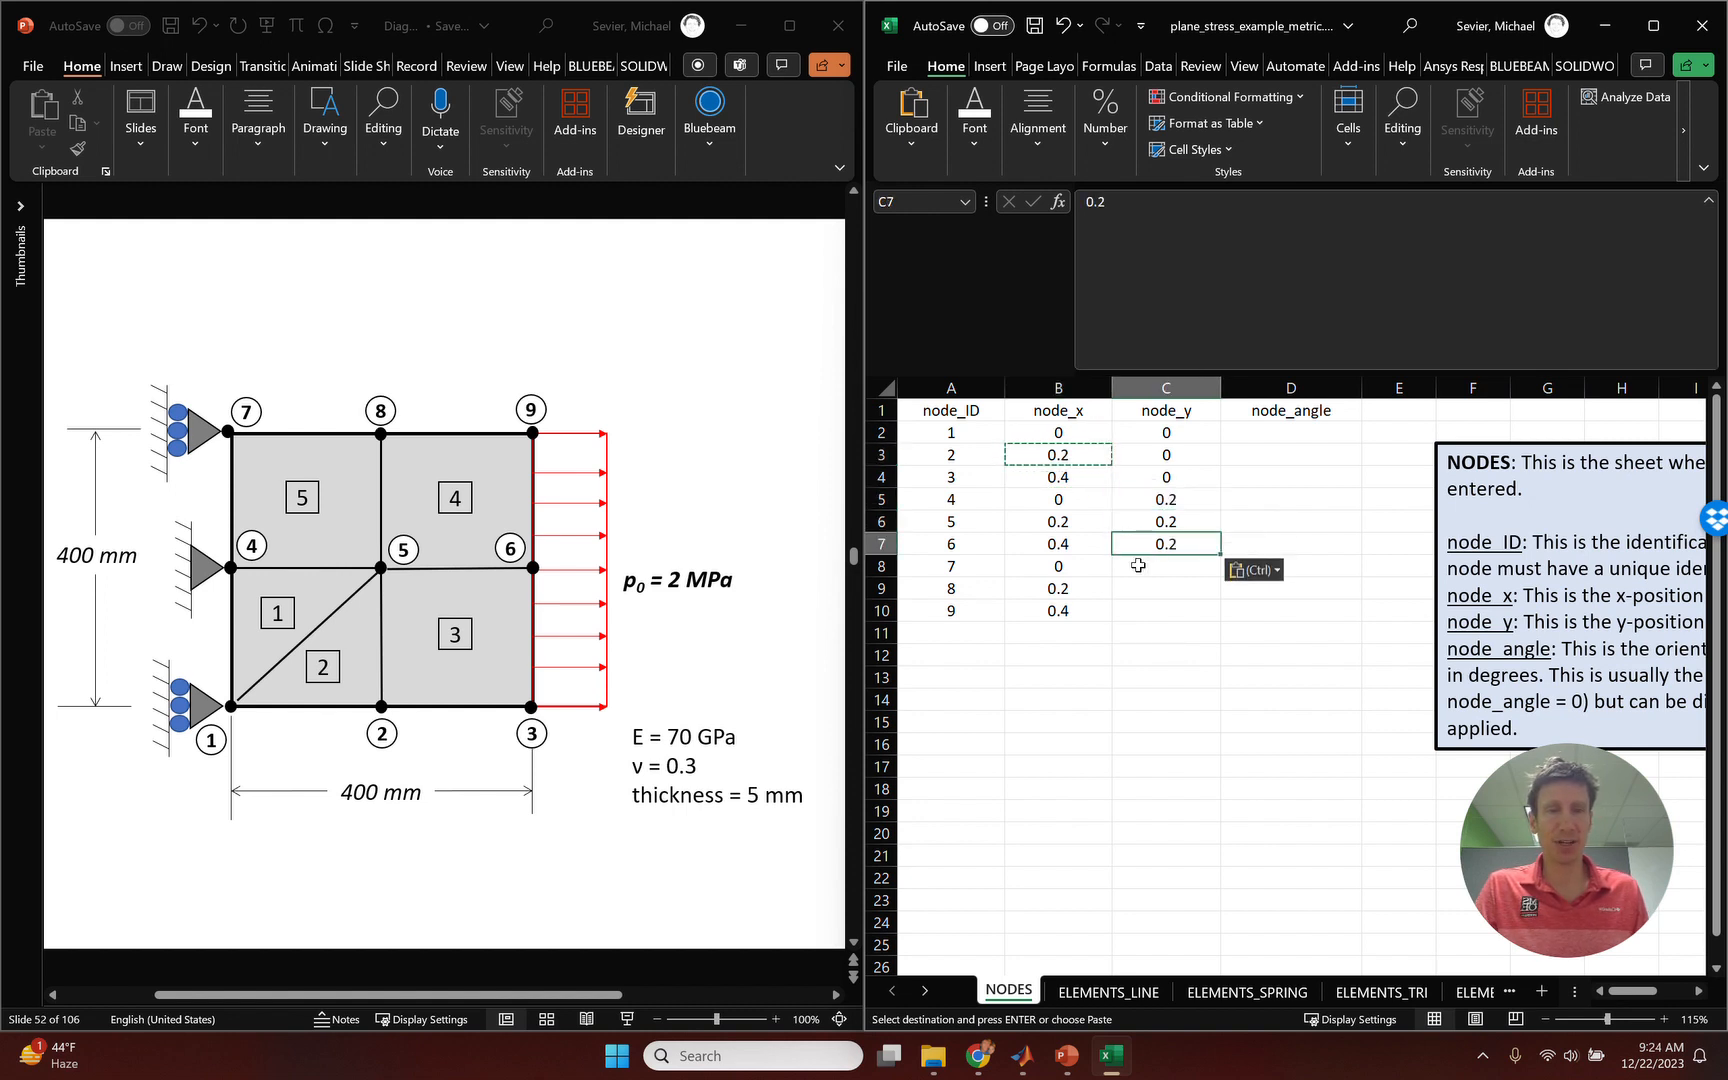
Fill node_y for nodes 7, 8 and 9 with 0.4, copied from node 6's node_x value.
click(1057, 545)
key(ctrl+c)
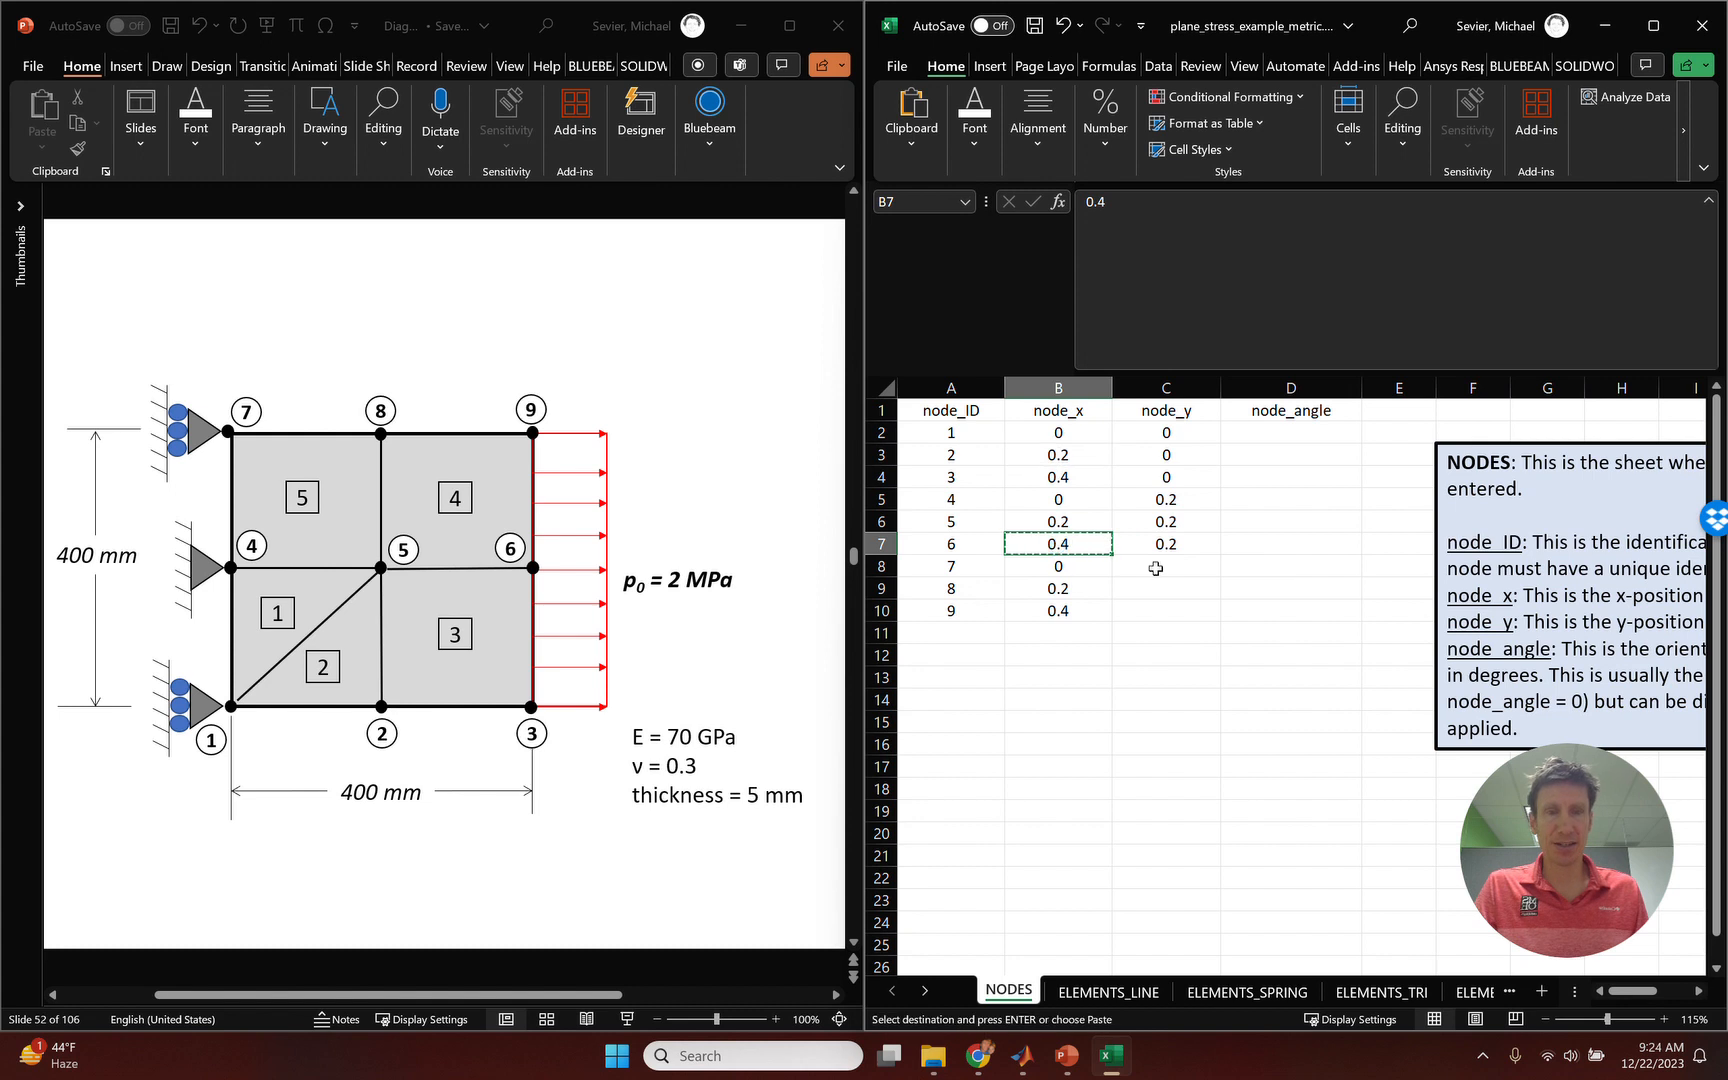
click(1155, 568)
key(ctrl+v)
click(1152, 593)
key(ctrl+v)
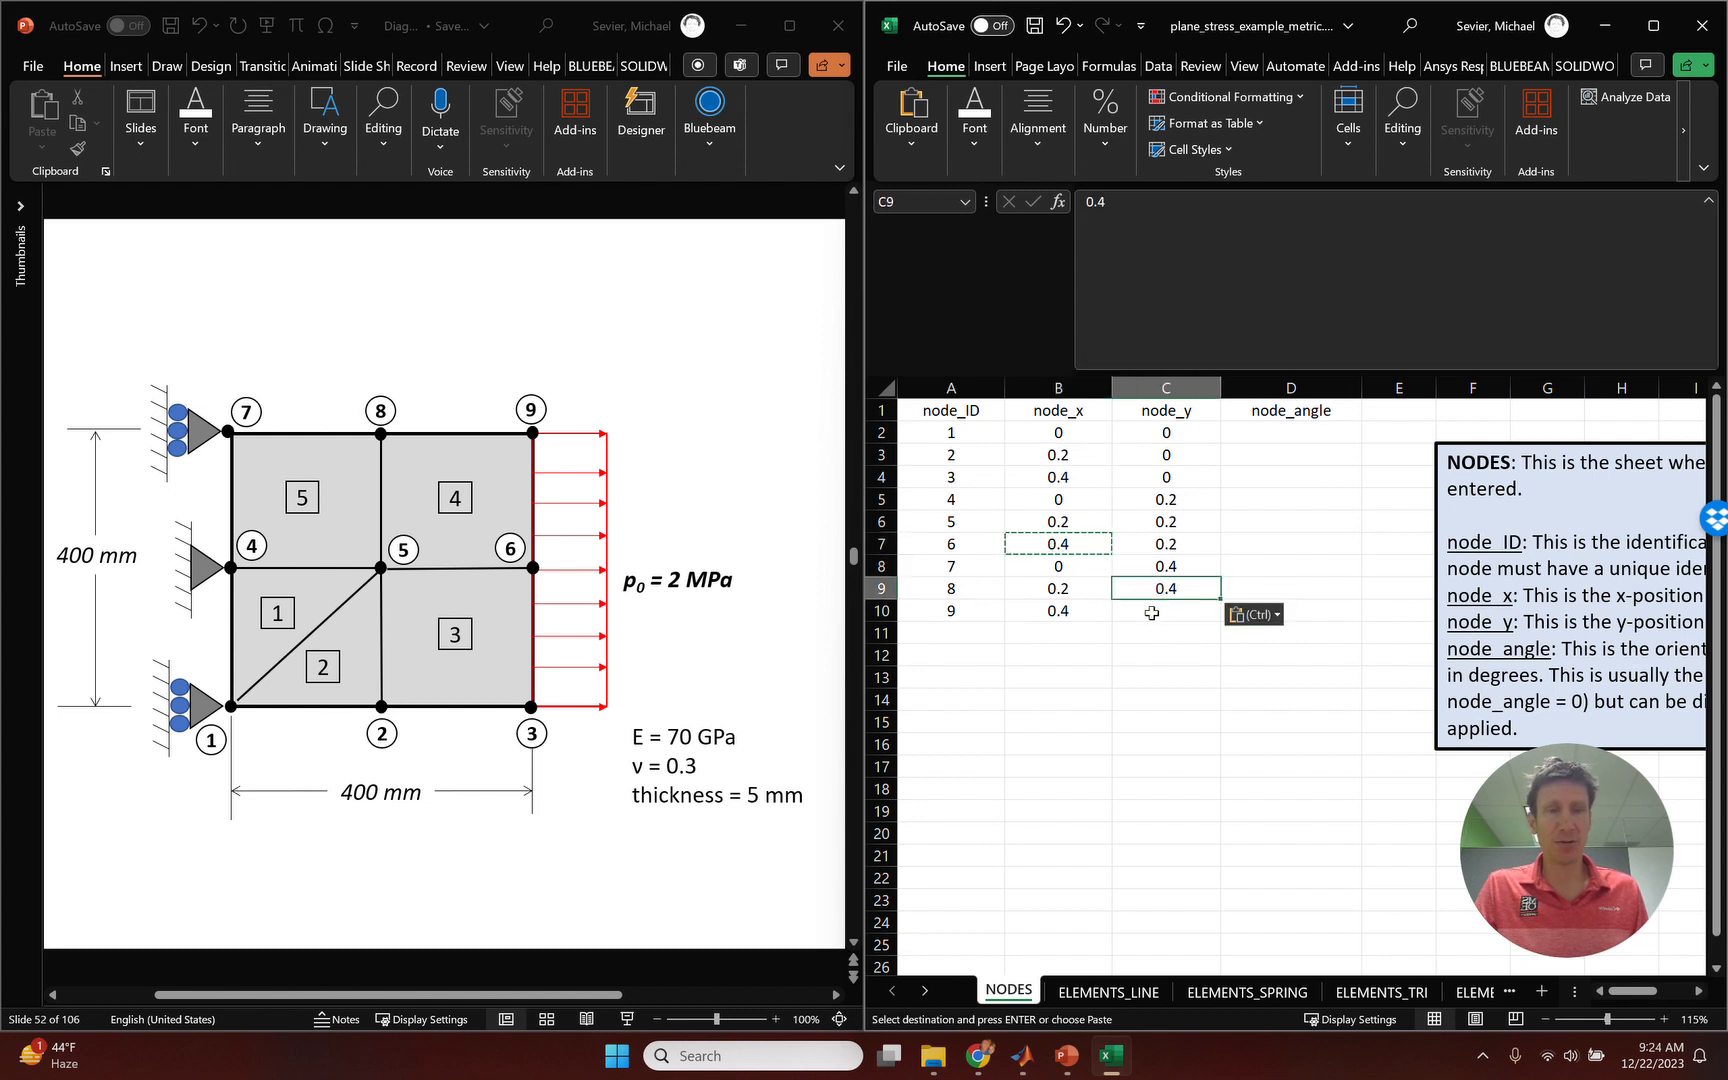
click(1155, 612)
key(ctrl+v)
click(1271, 543)
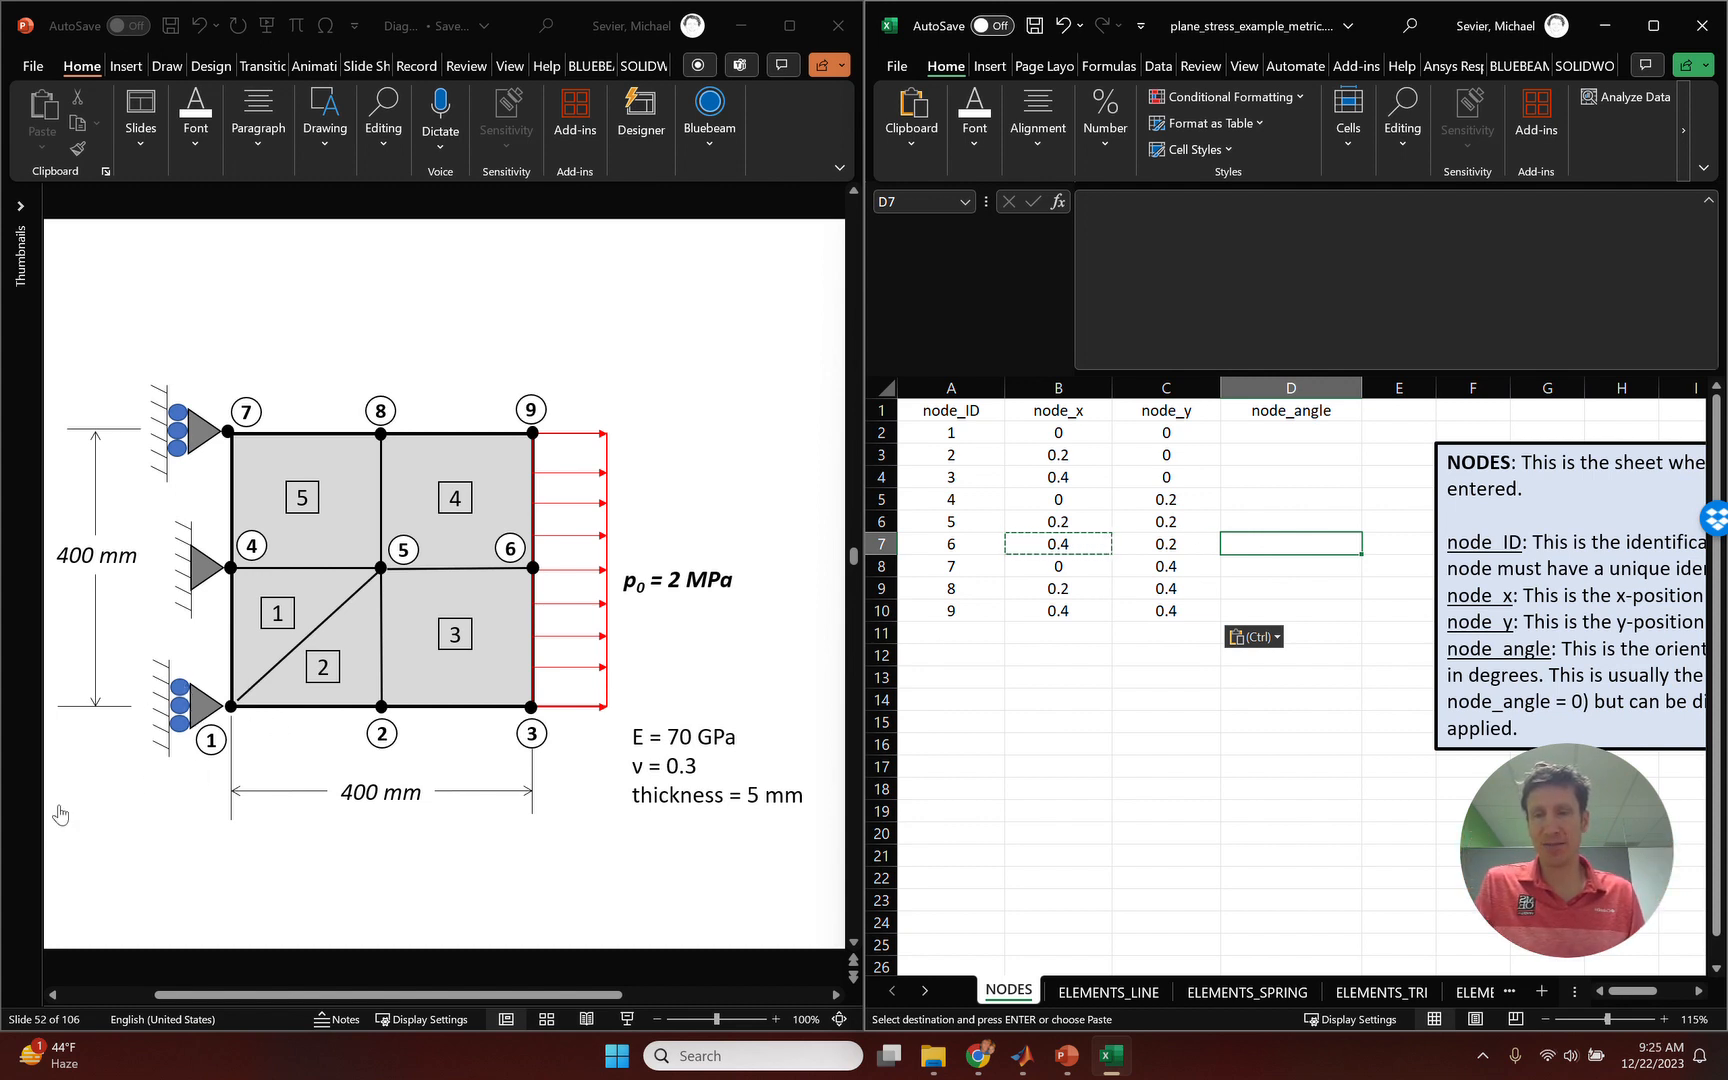
click(102, 806)
drag(182, 655, 178, 798)
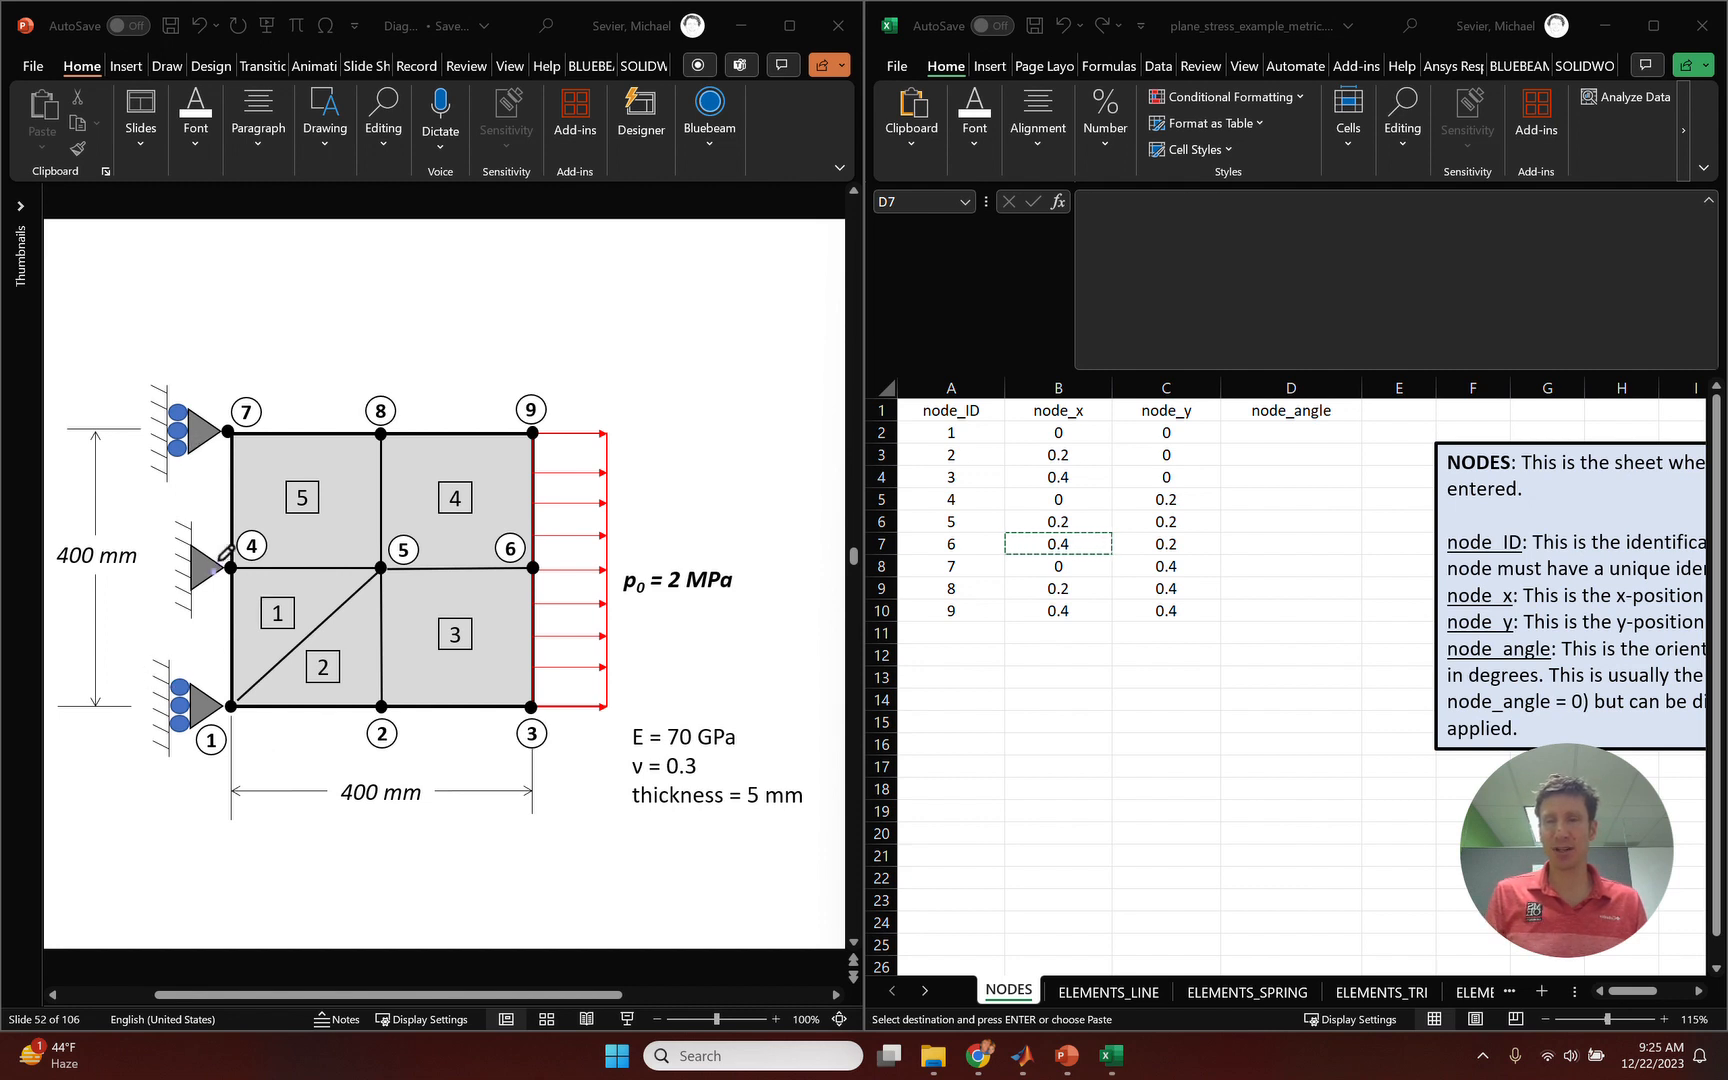
mouse_move(248, 558)
mouse_down()
mouse_move(232, 592)
mouse_move(232, 568)
mouse_up()
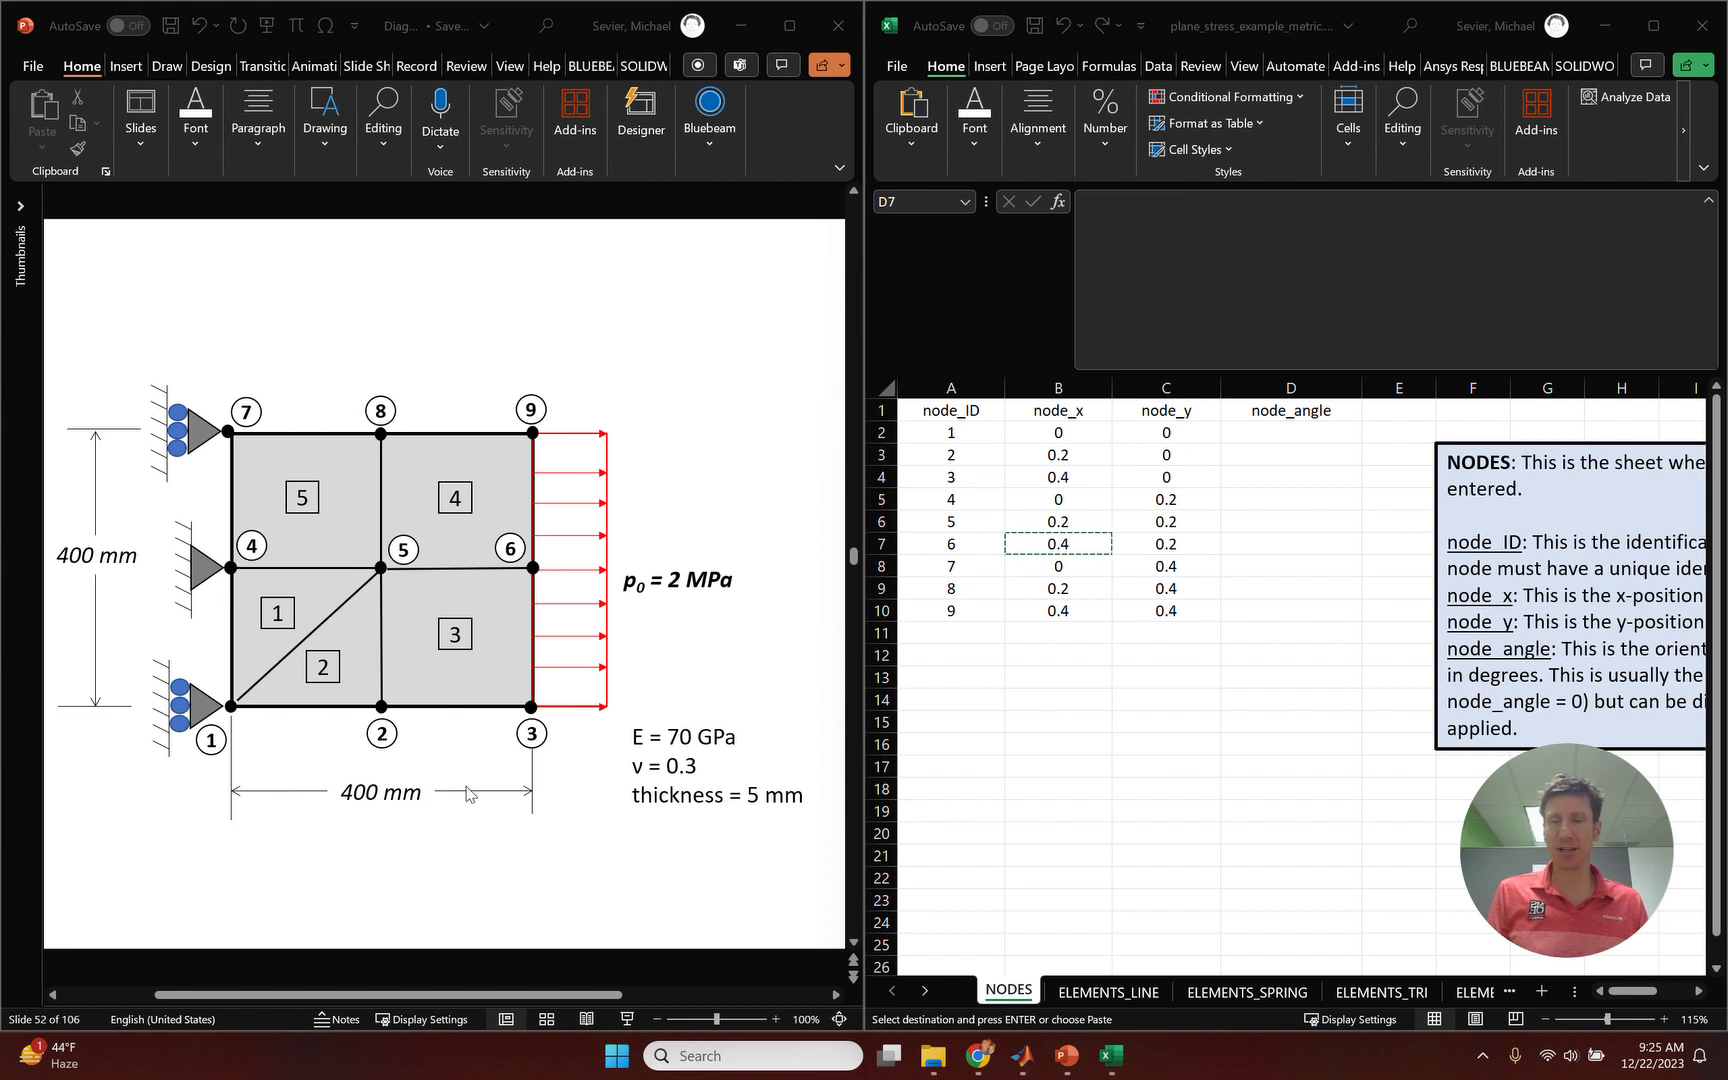
On the ELEMENTS_TRI sheet, enter element IDs 1 and 2 in the elem_ID column.
click(1116, 992)
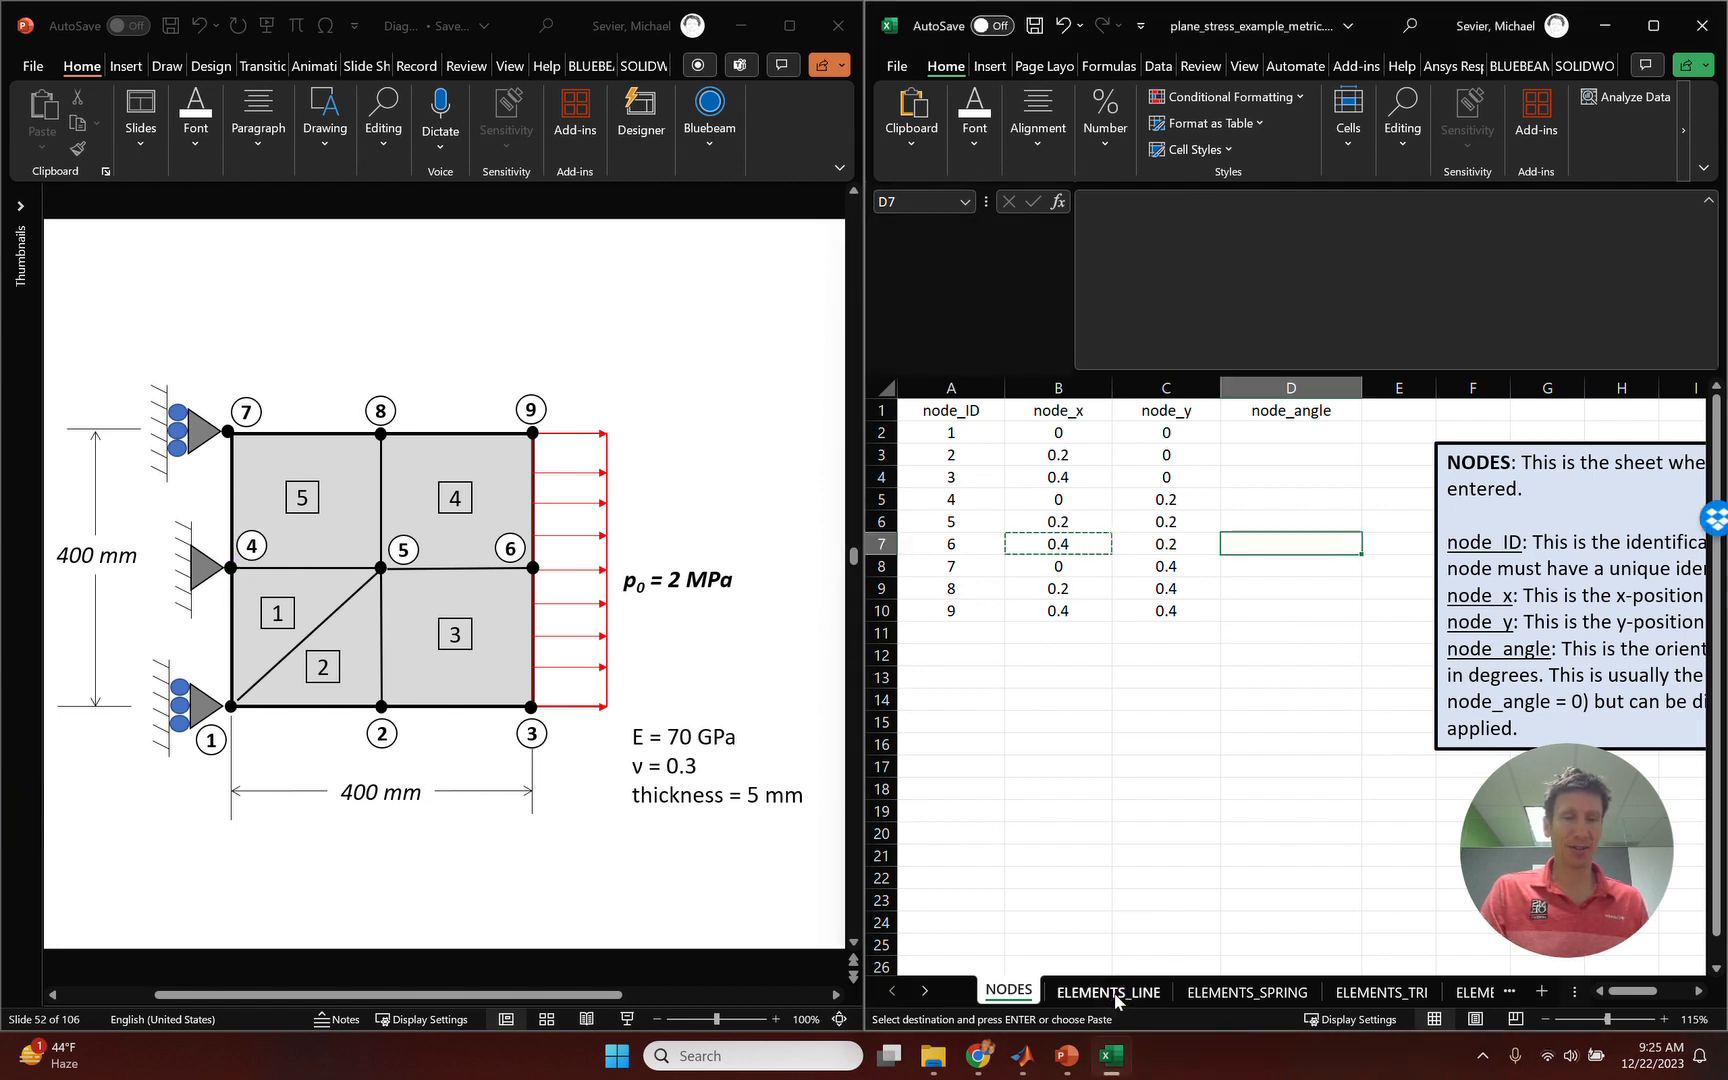
click(1244, 992)
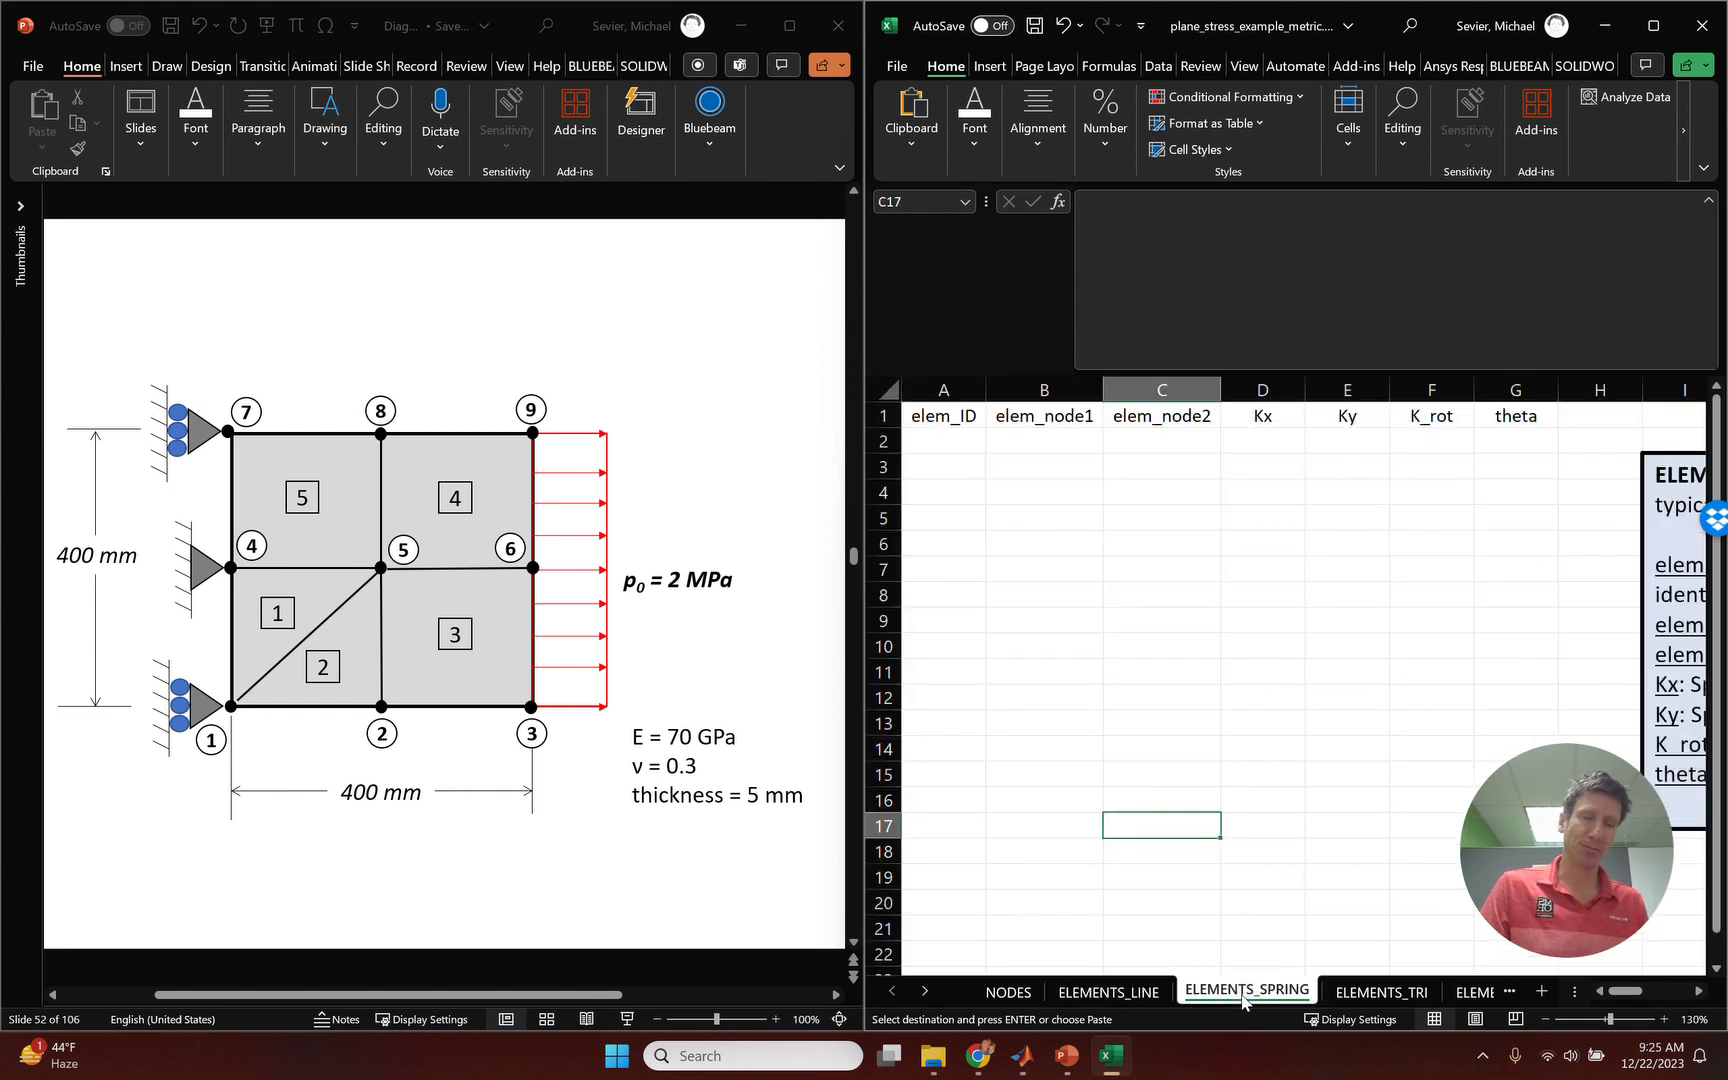
click(1381, 992)
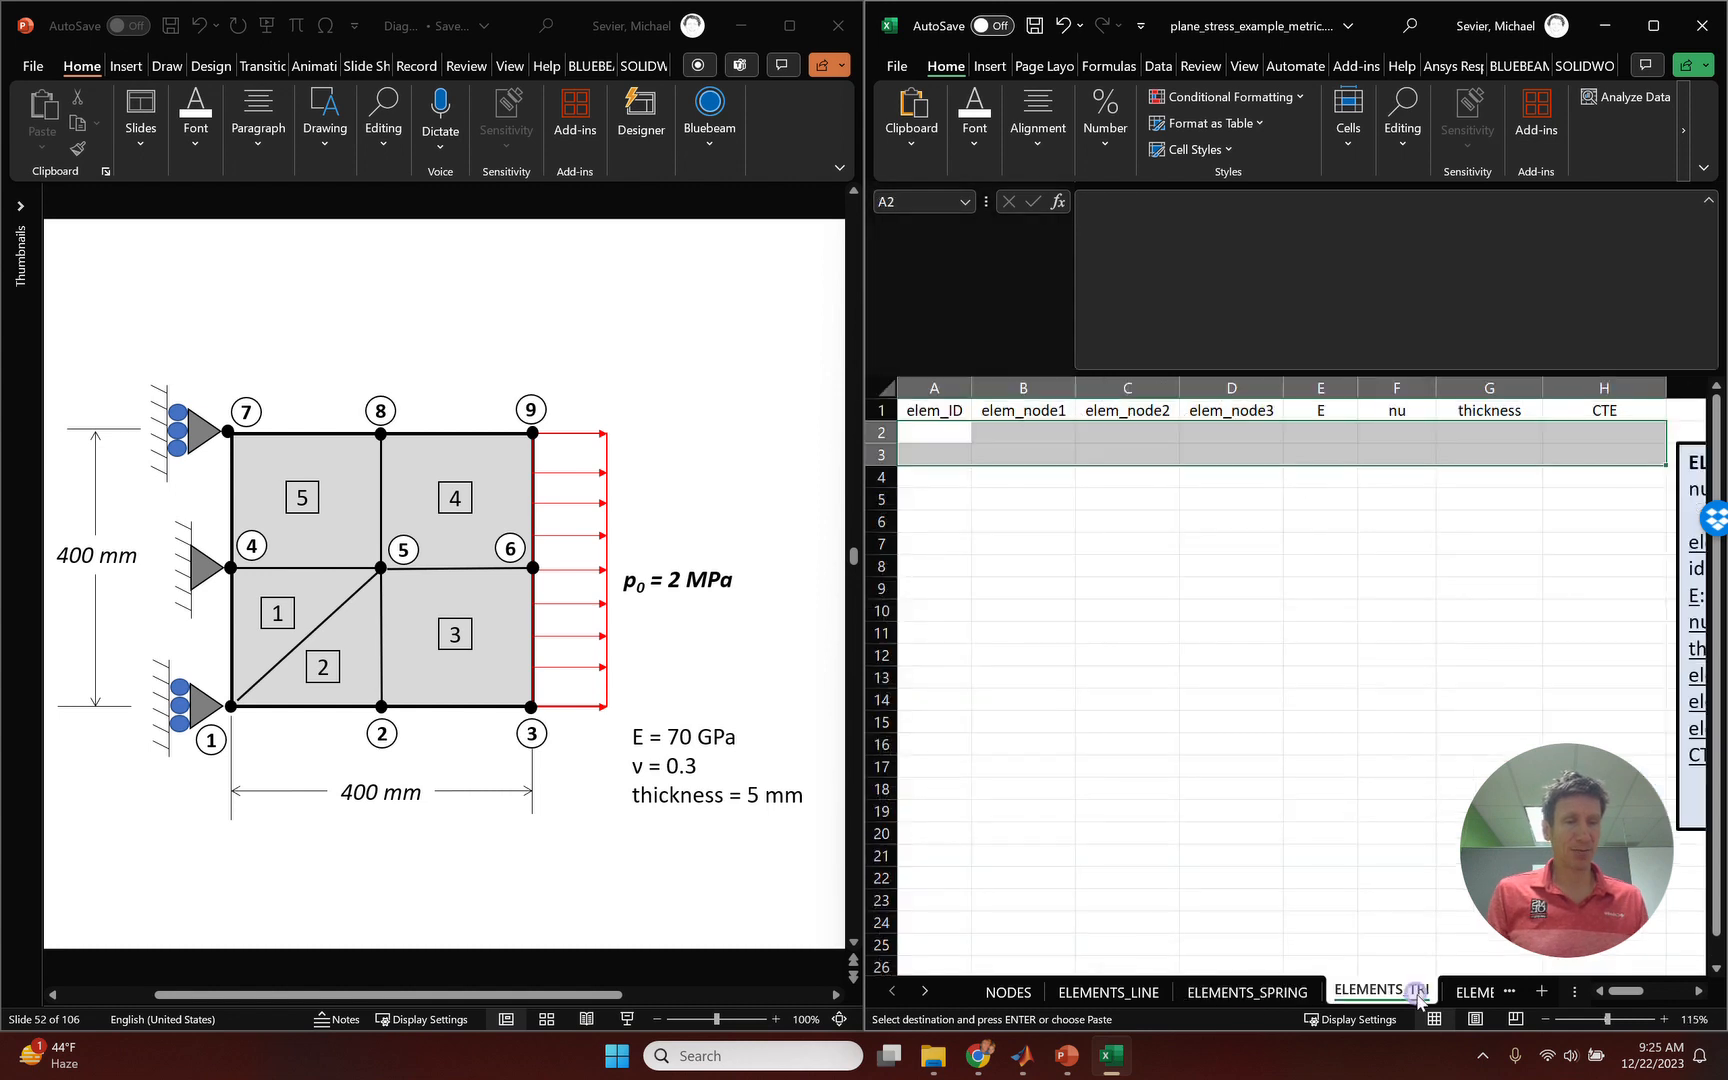
click(935, 440)
text(1)
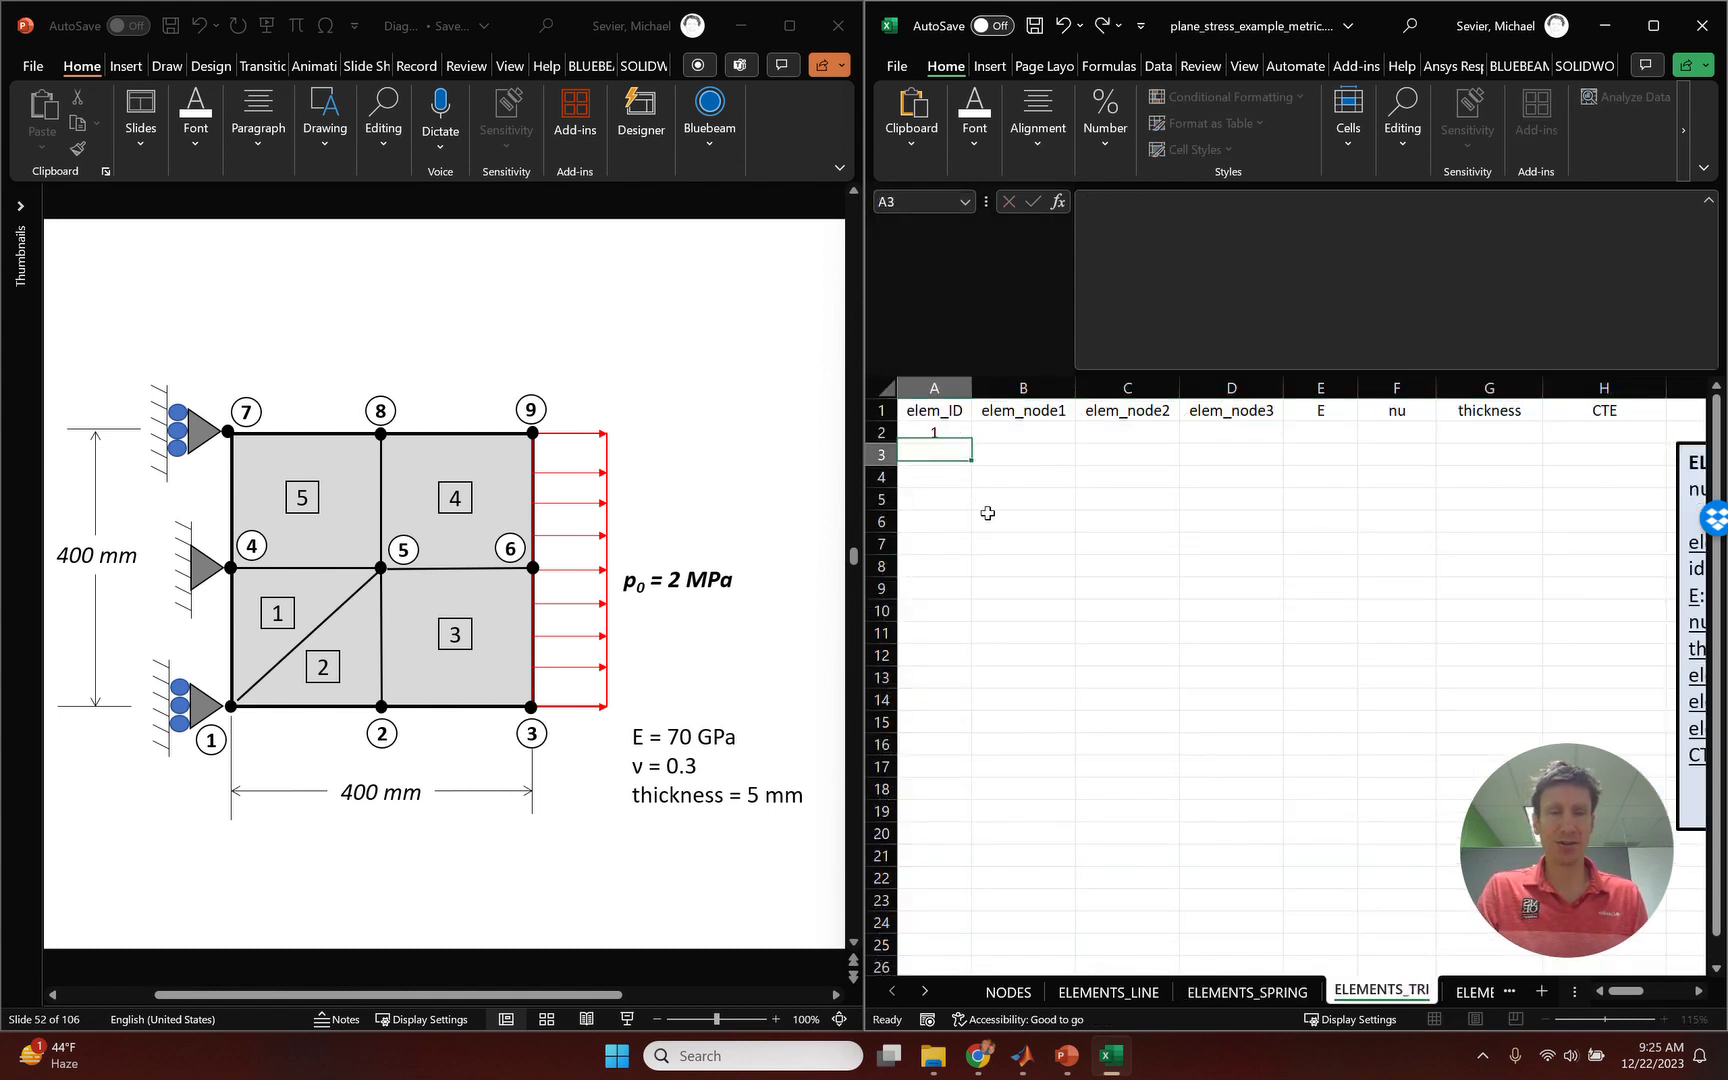
key(Return)
text(2)
key(Tab)
key(Up)
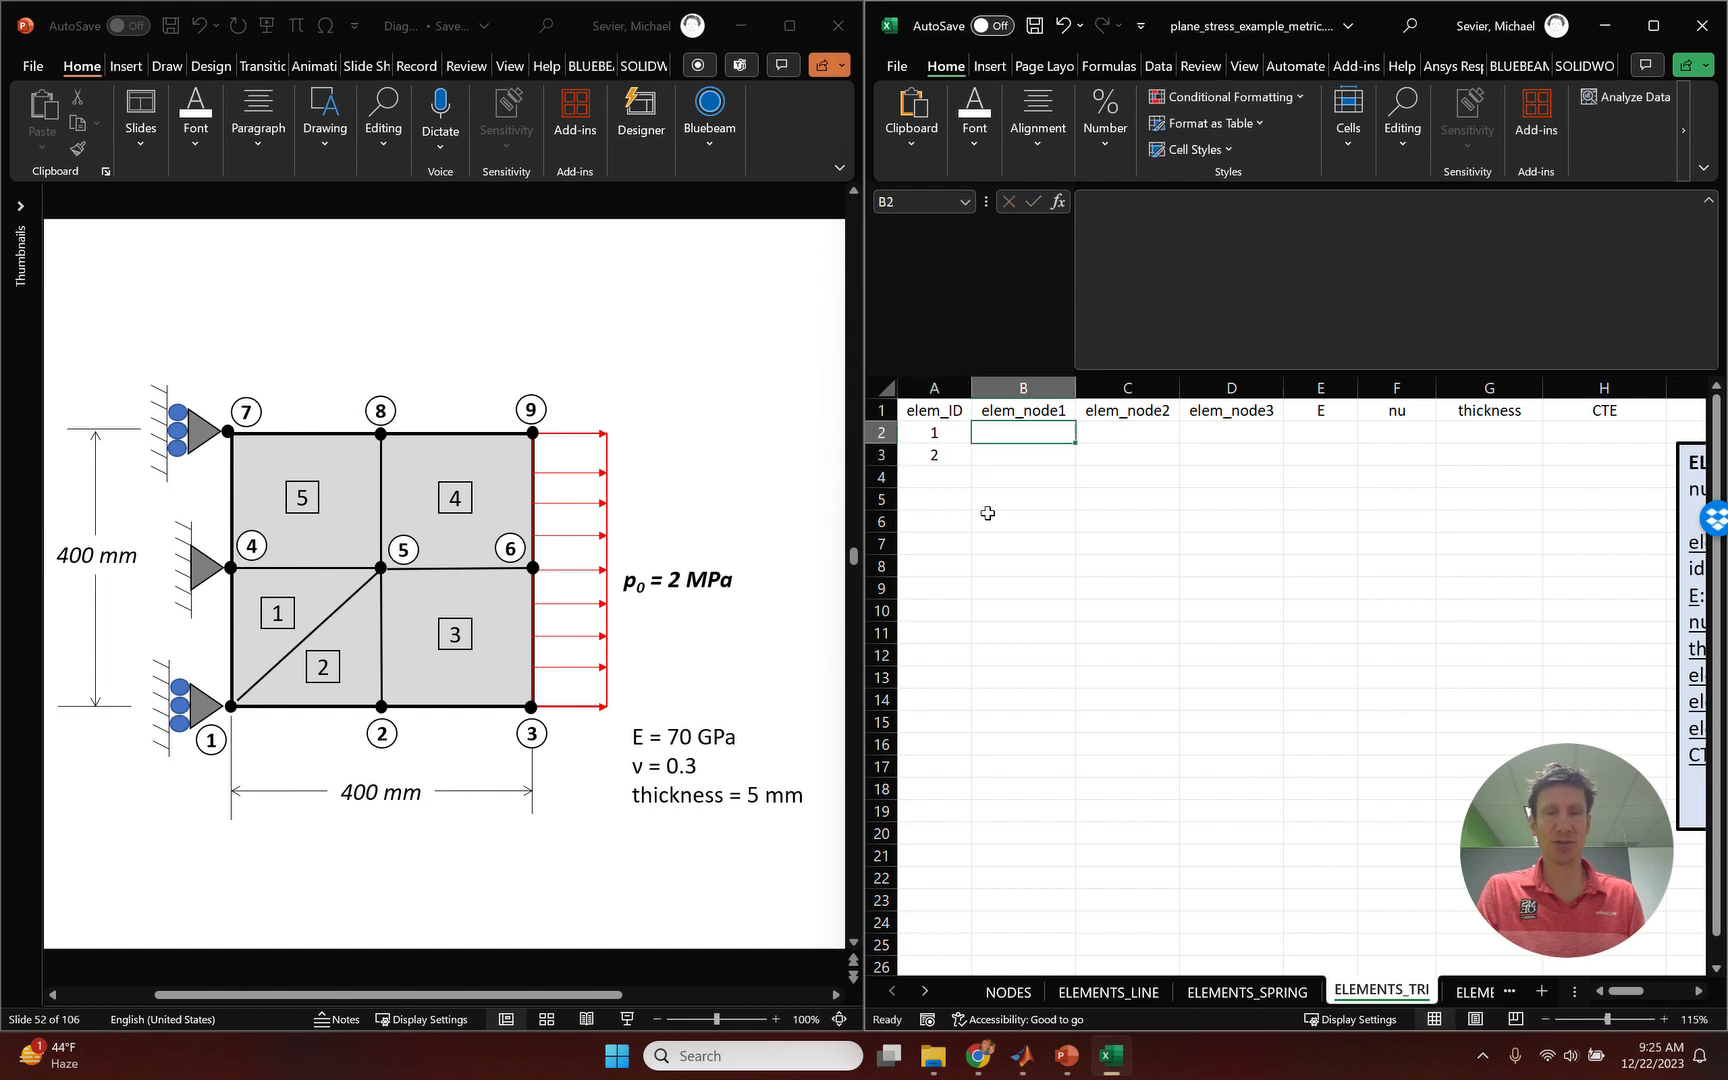
click(35, 815)
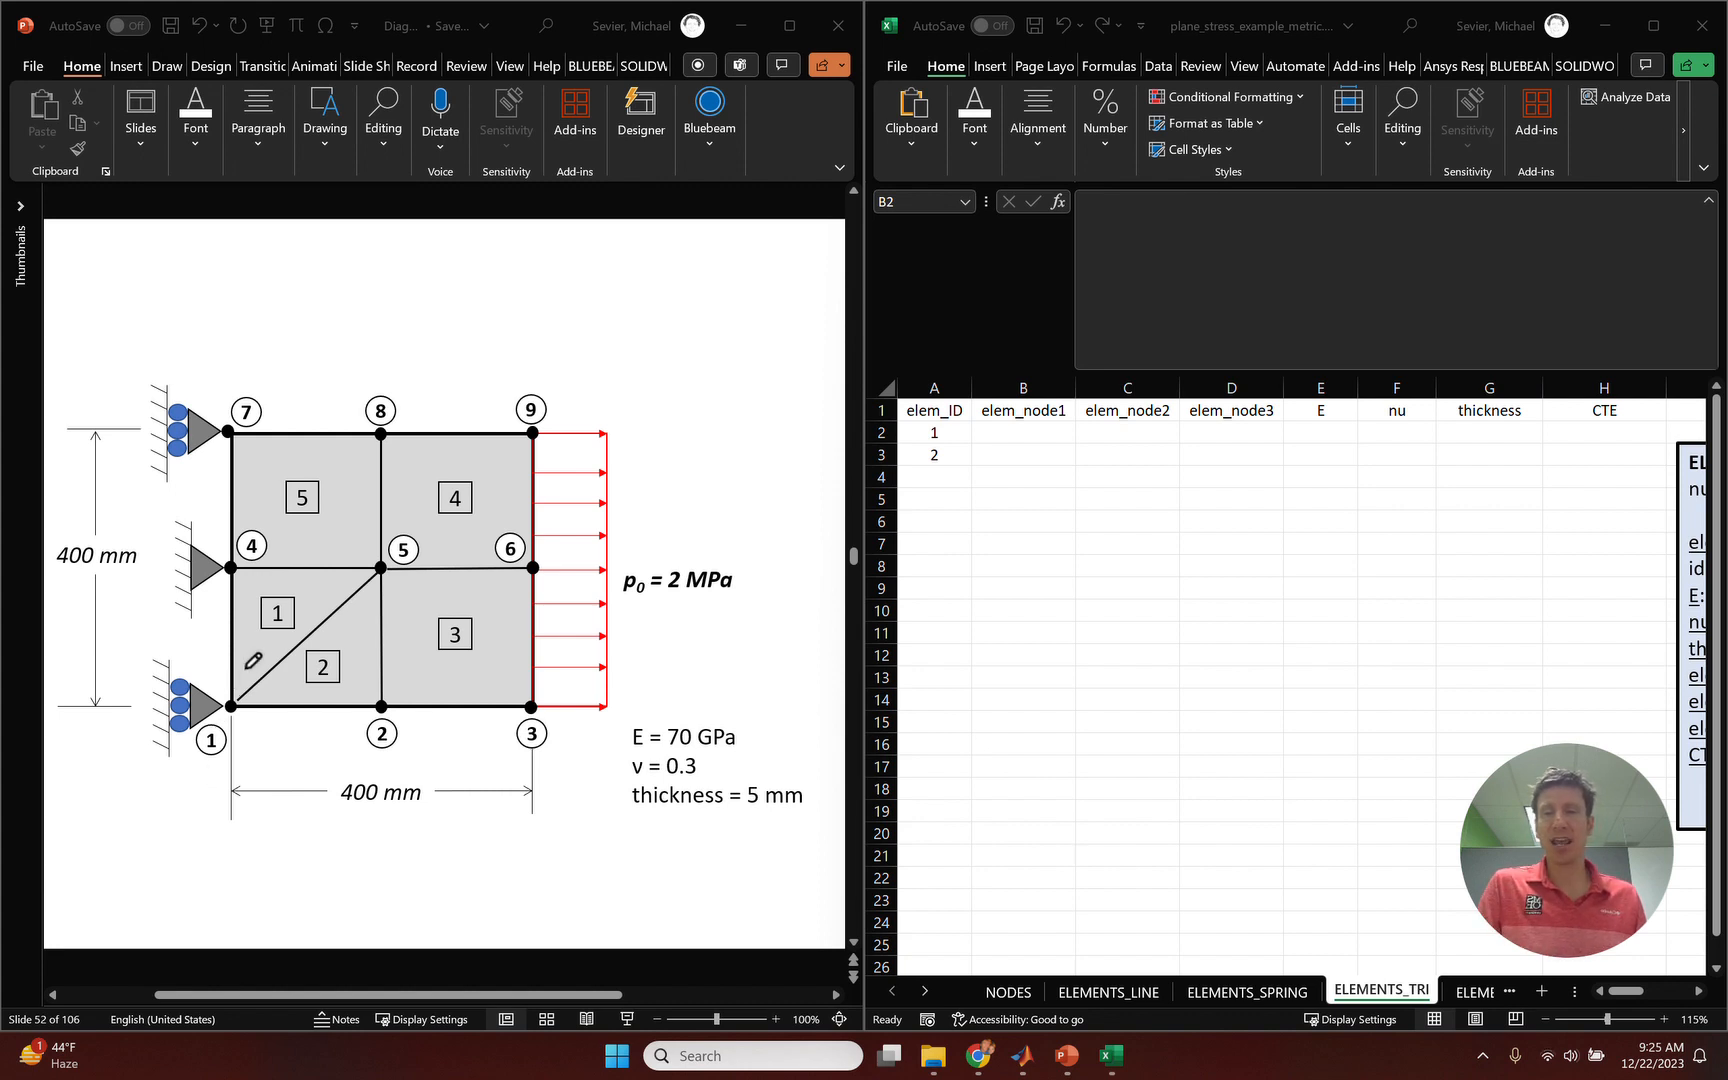
mouse_move(247, 650)
mouse_down()
mouse_move(267, 665)
mouse_move(350, 619)
mouse_move(321, 555)
mouse_move(245, 562)
mouse_move(223, 604)
mouse_move(238, 592)
mouse_up()
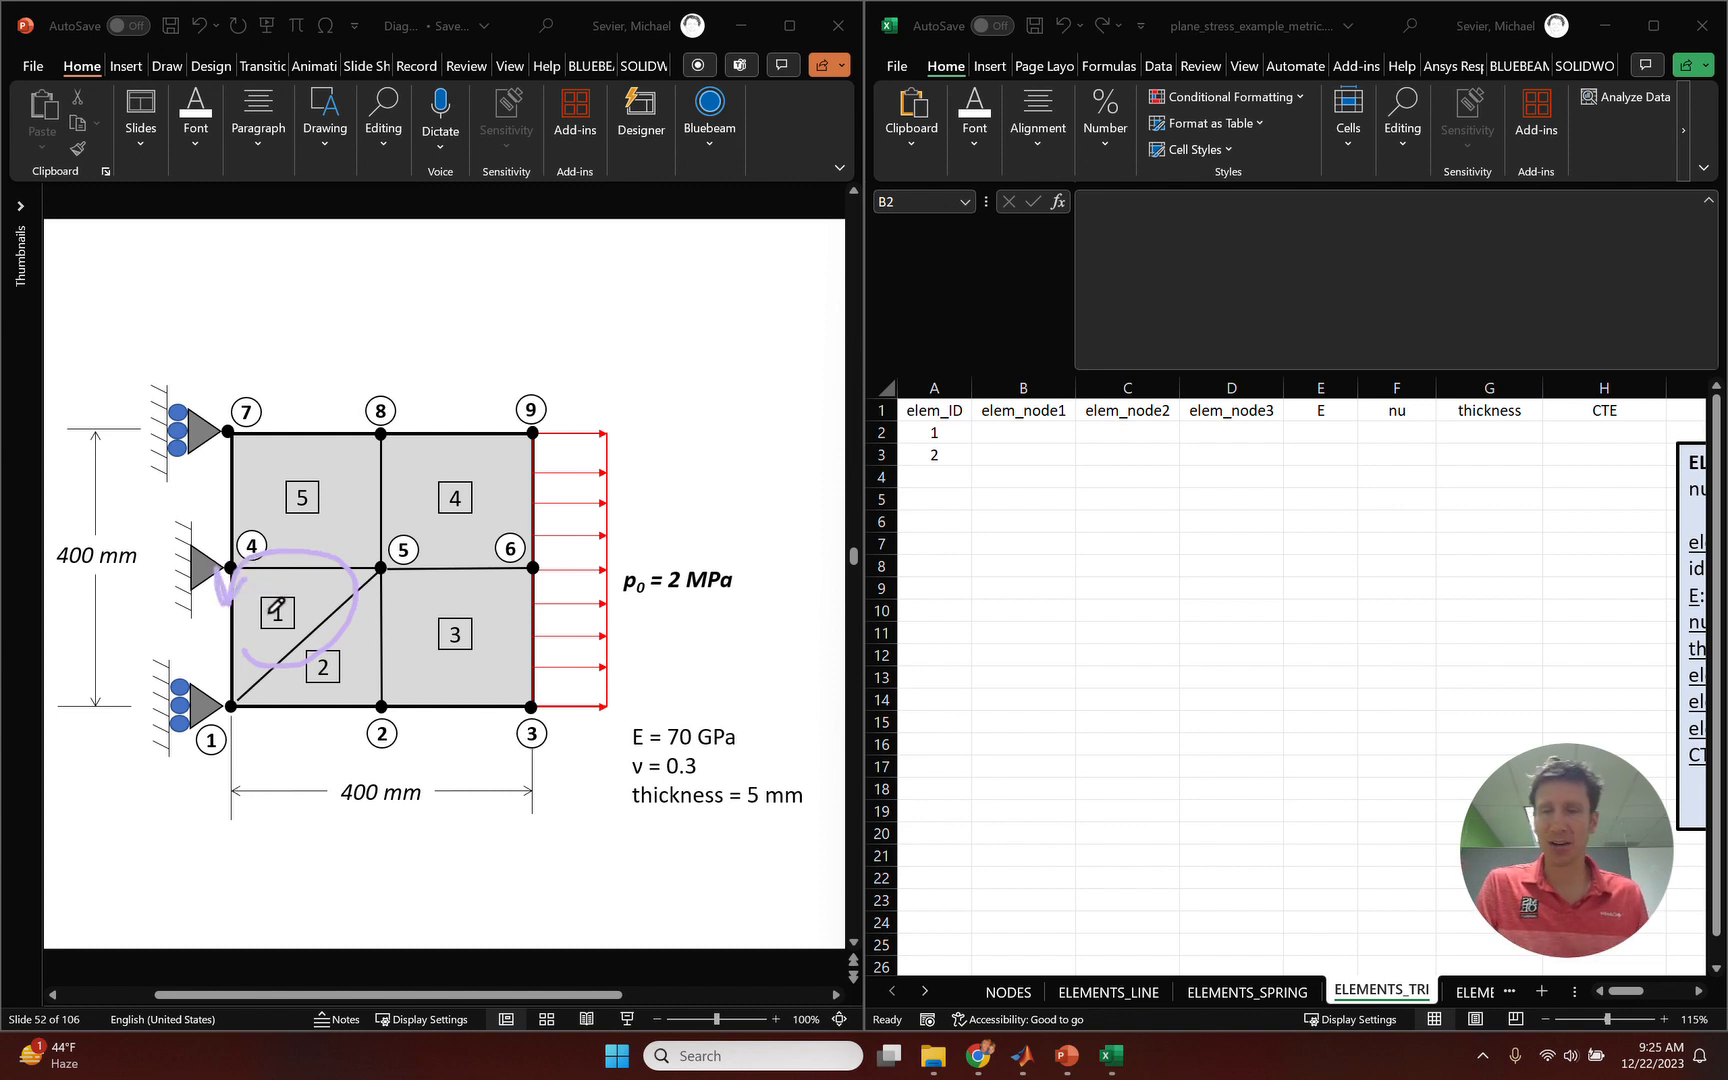
mouse_move(300, 690)
mouse_down()
mouse_move(374, 680)
mouse_move(347, 618)
mouse_move(316, 619)
mouse_up()
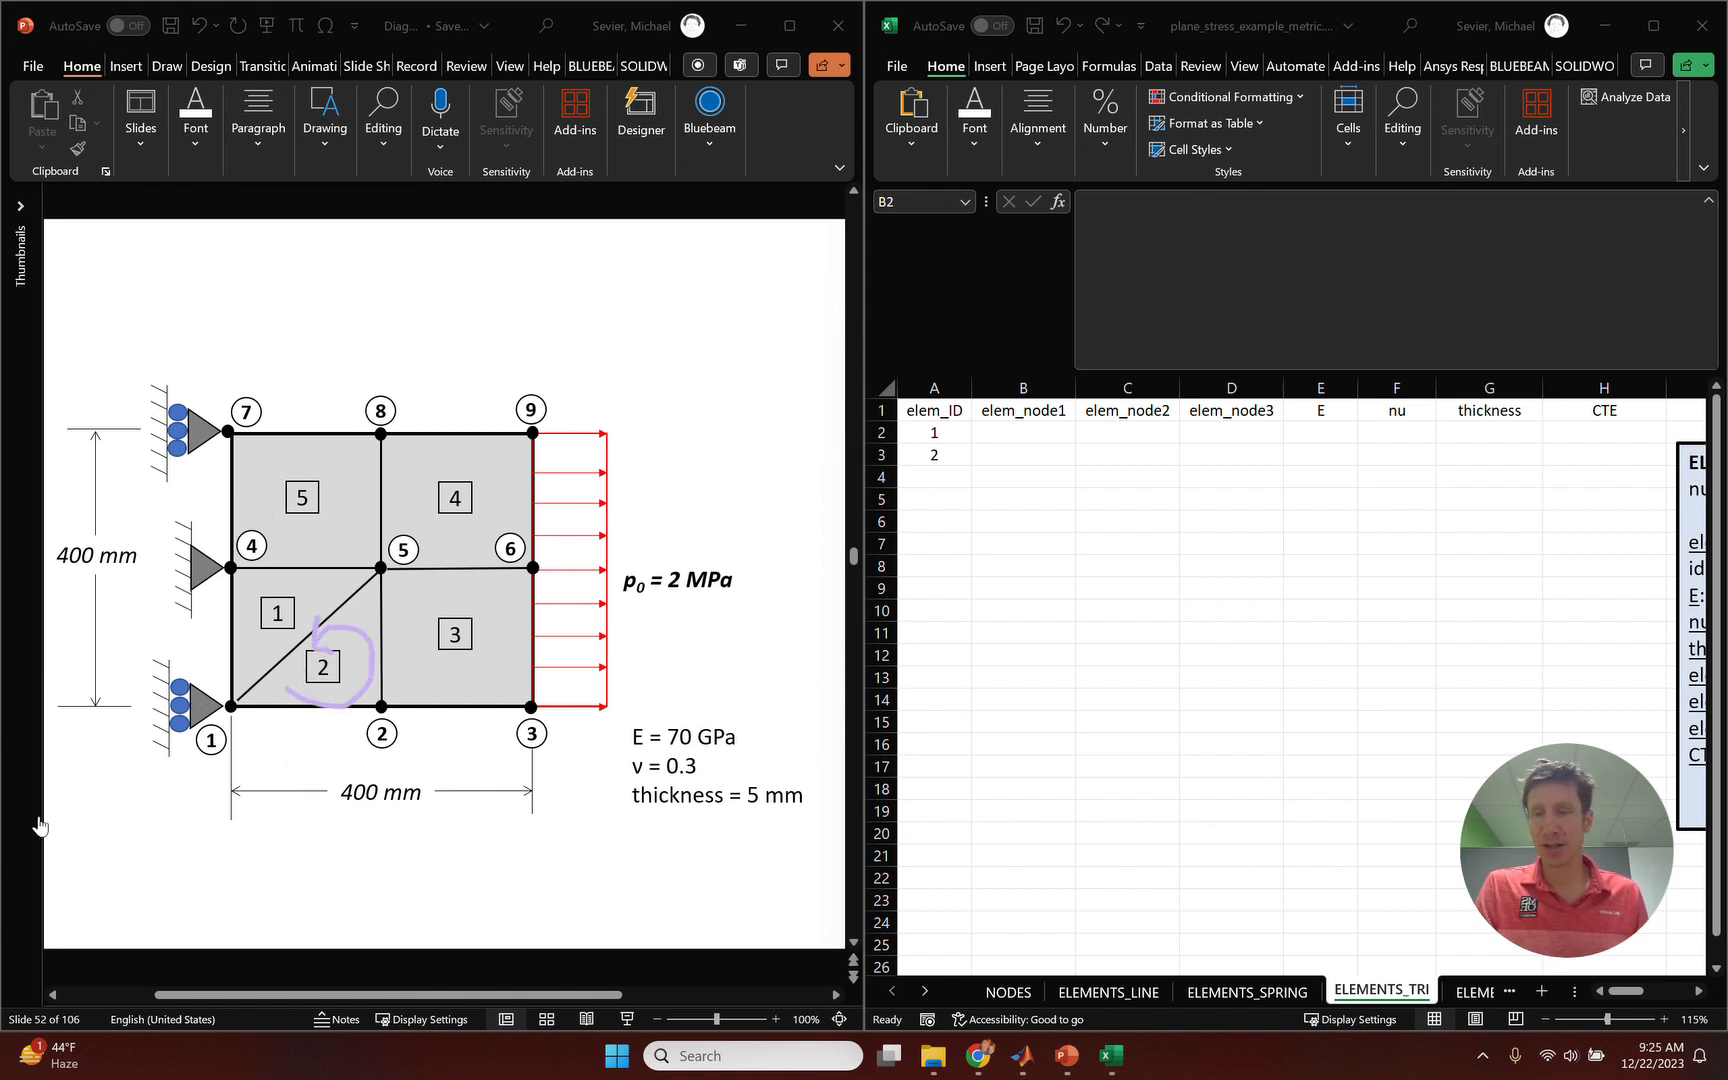
Enter nodes 4, 1 and 5 as elem_node1, elem_node2 and elem_node3 for triangular element 1.
click(1020, 440)
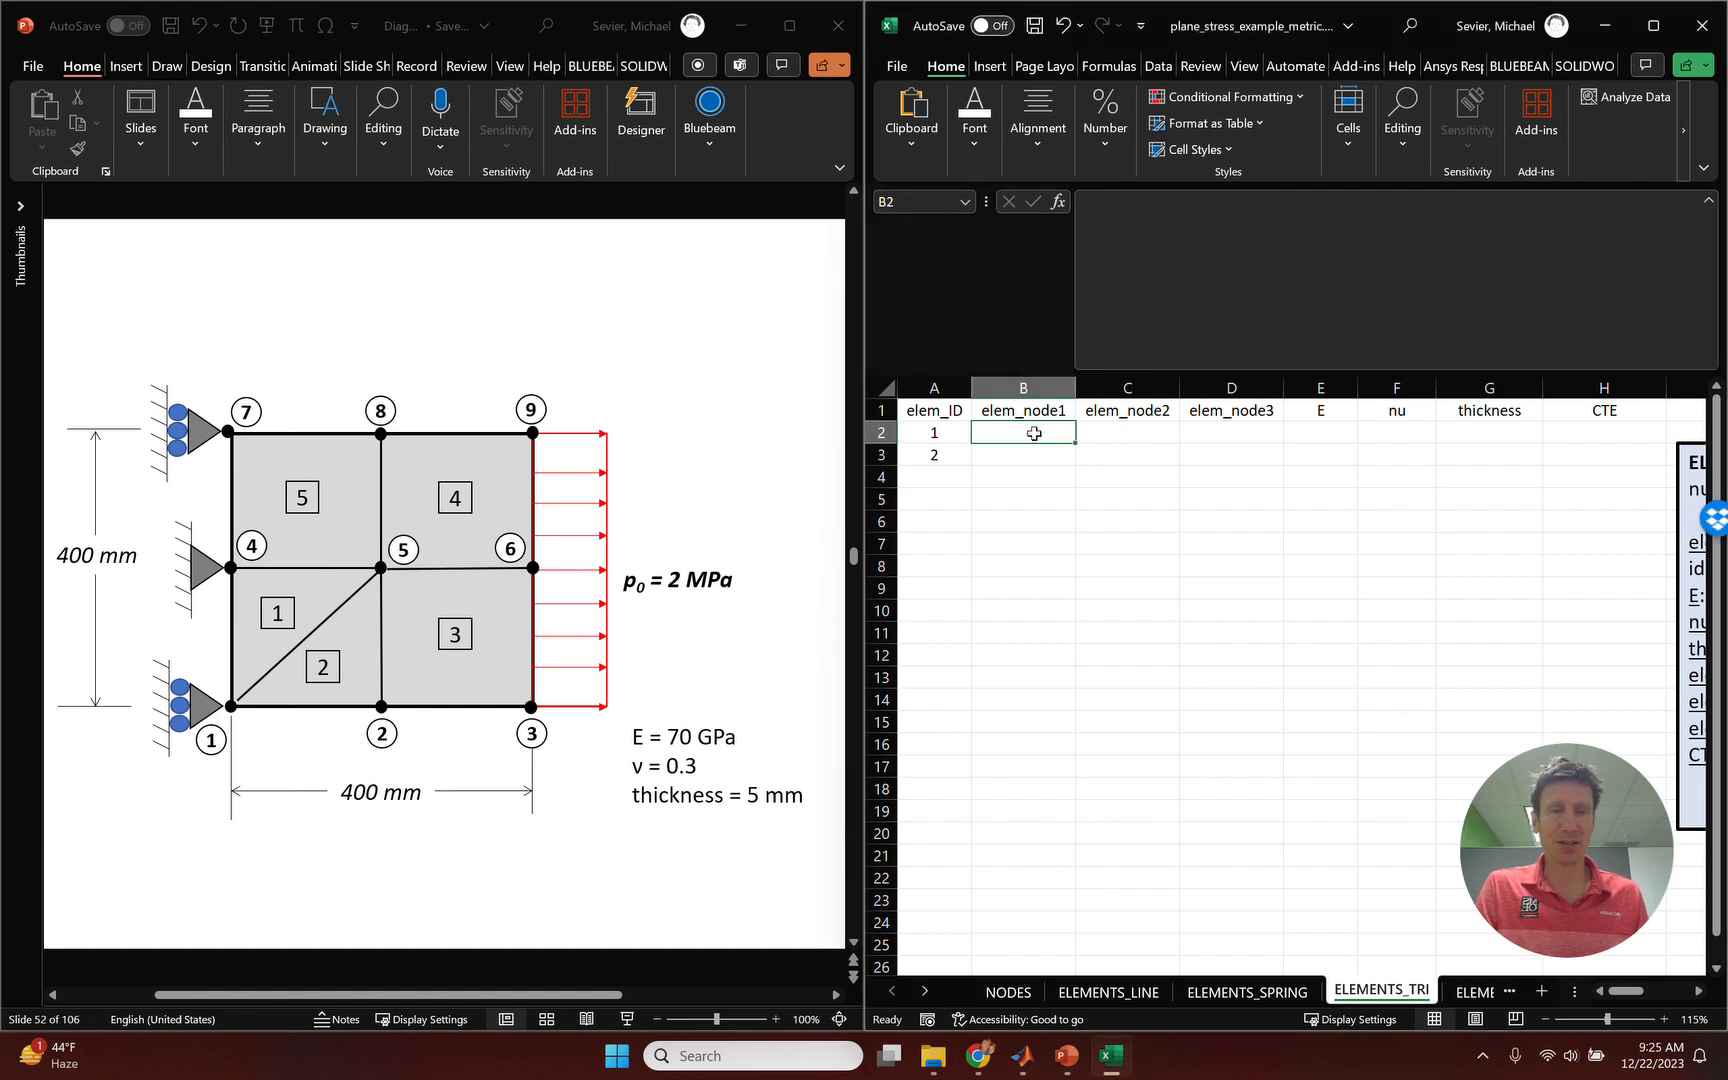
text(4)
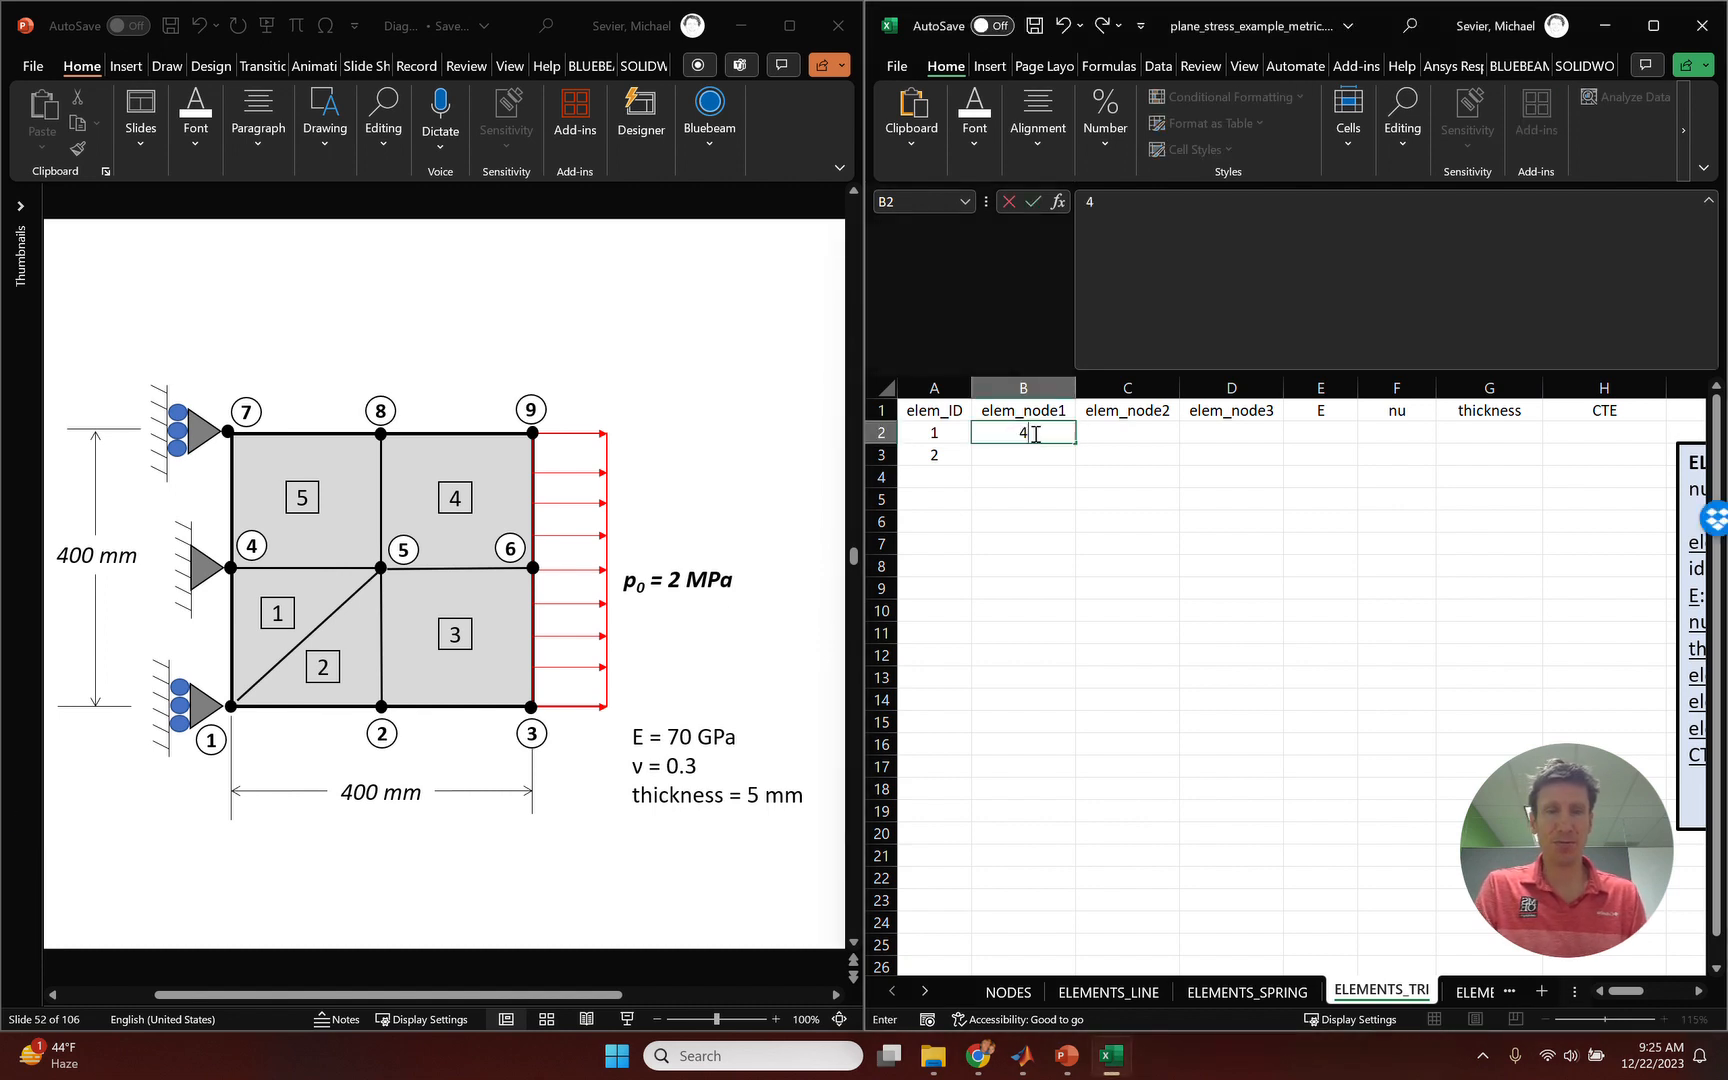
key(Tab)
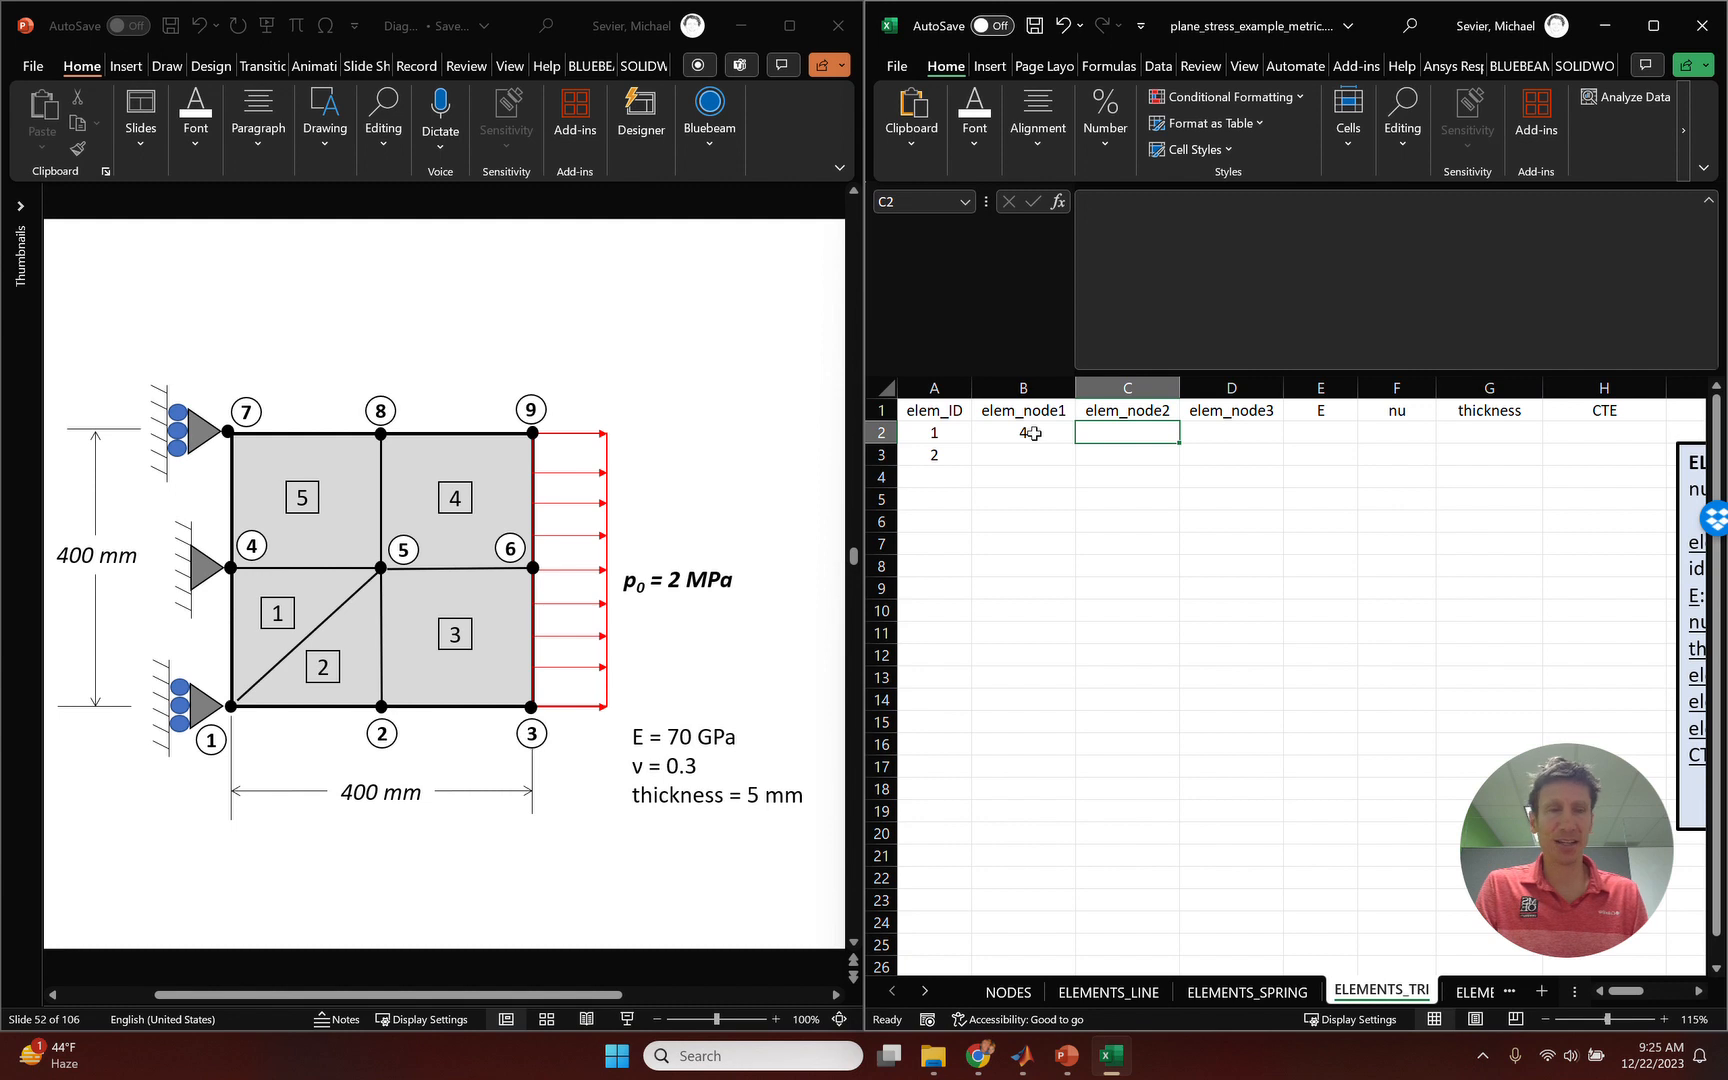
text(1)
key(Tab)
text(5)
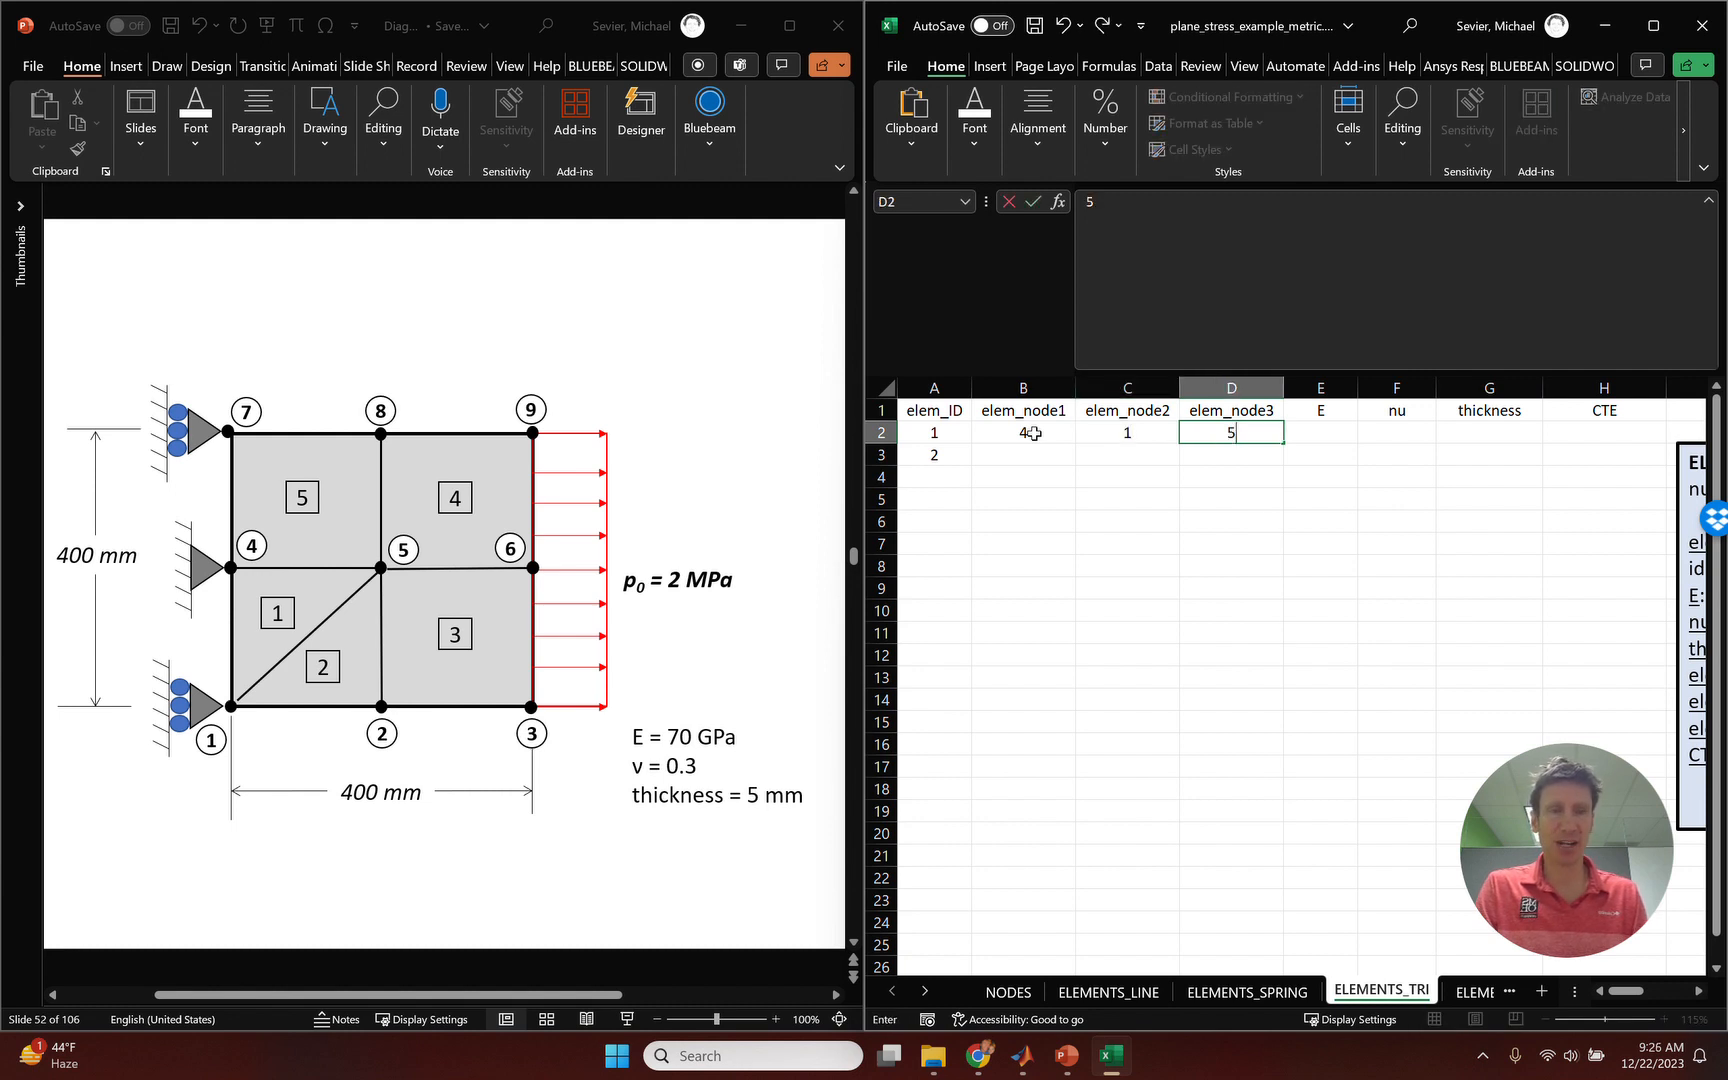
key(Return)
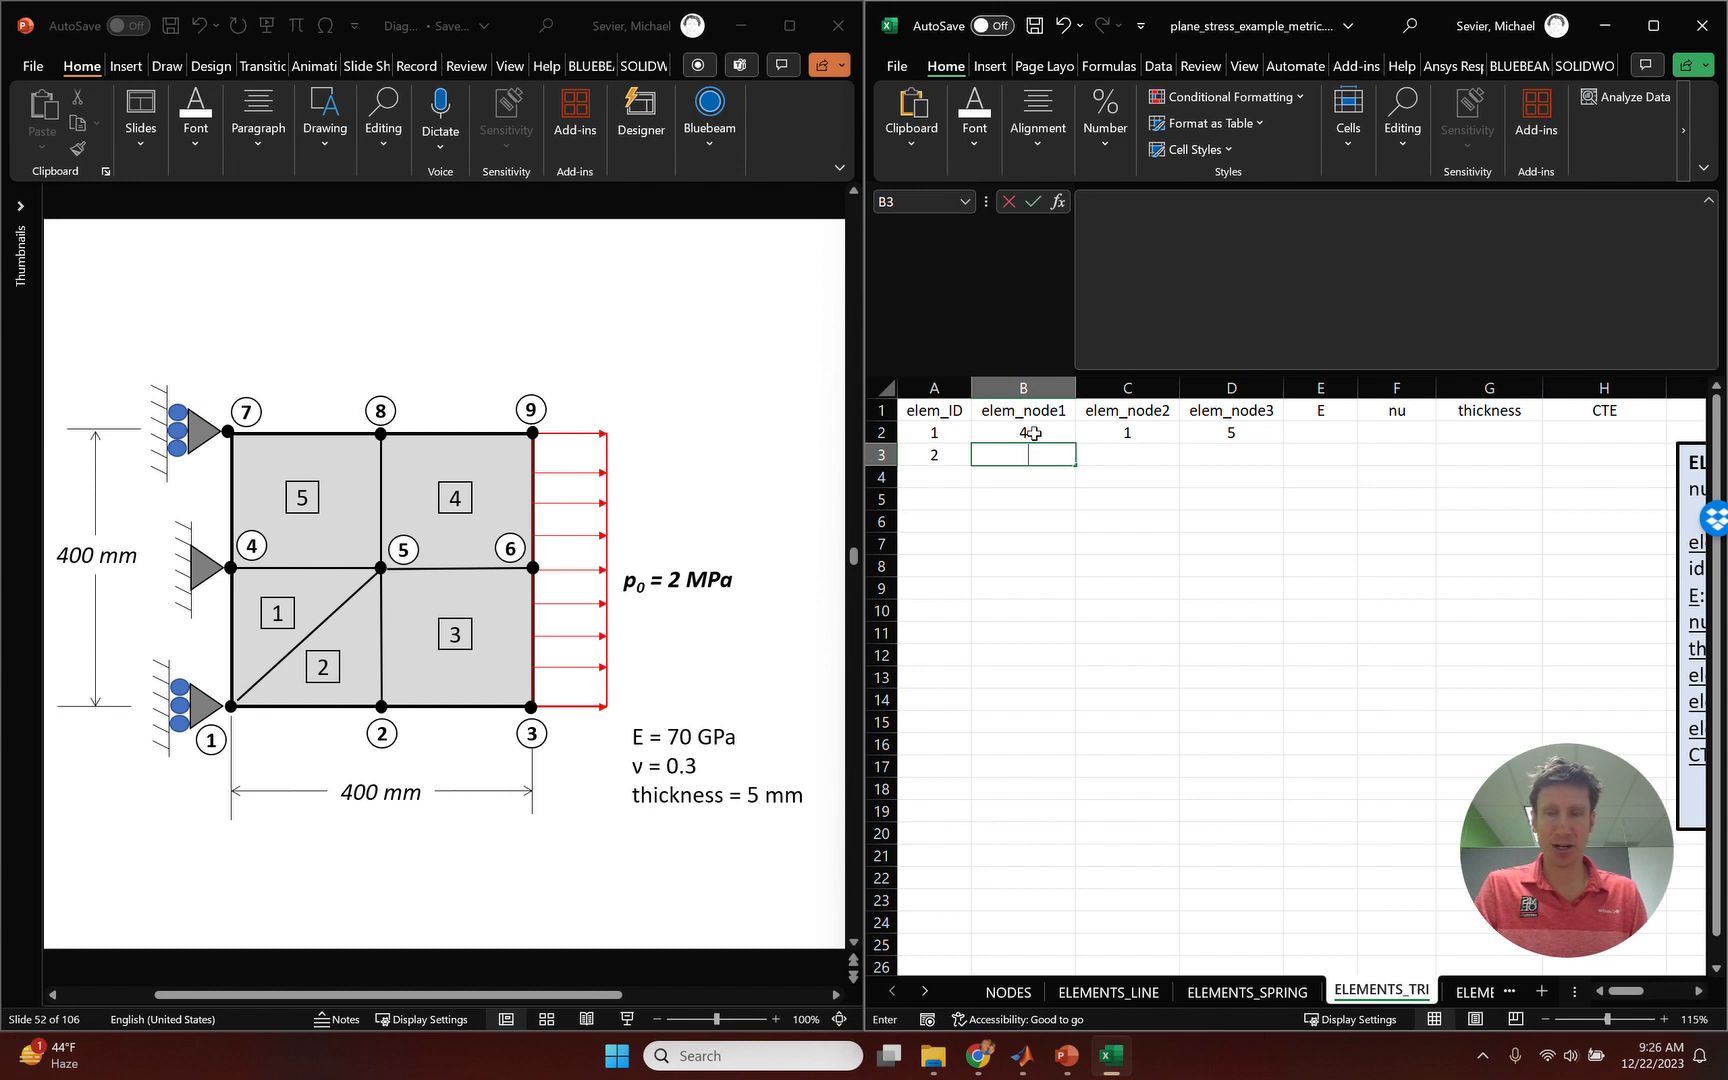
Enter nodes 5, 1 and 2 as elem_node1, elem_node2 and elem_node3 for triangular element 2.
text(5)
key(Tab)
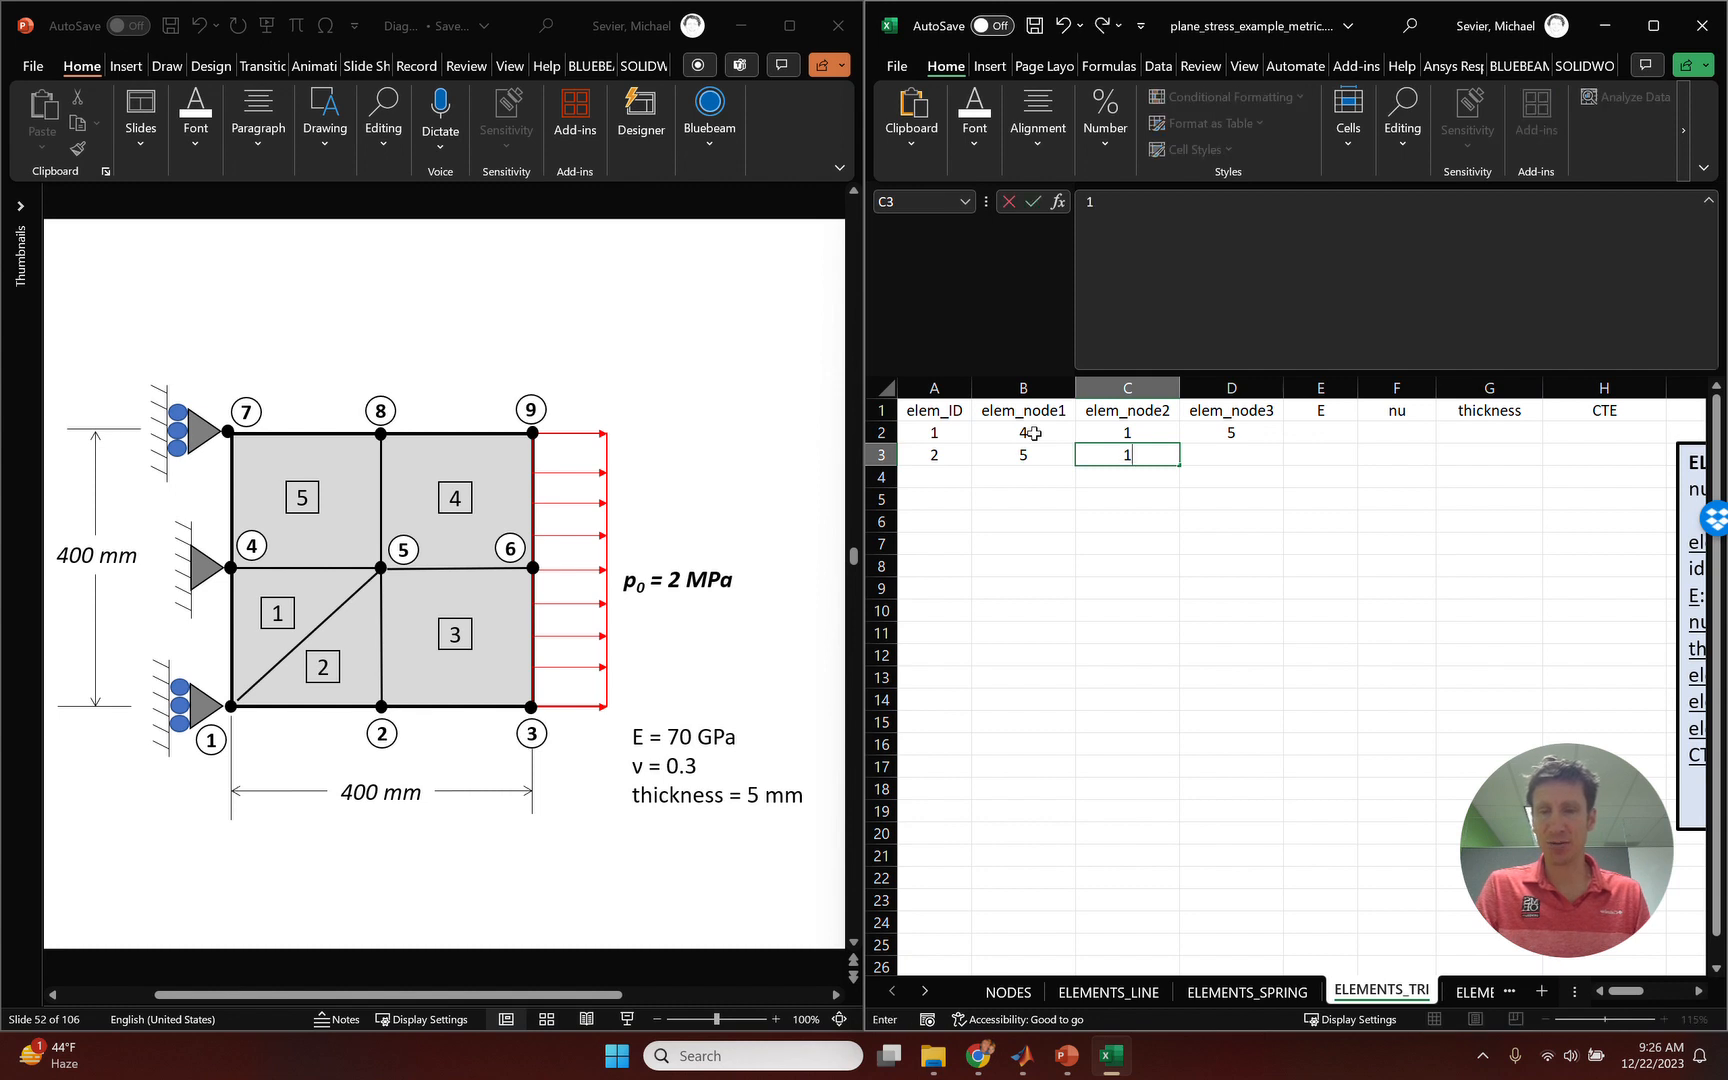
text(1)
key(Tab)
text(2)
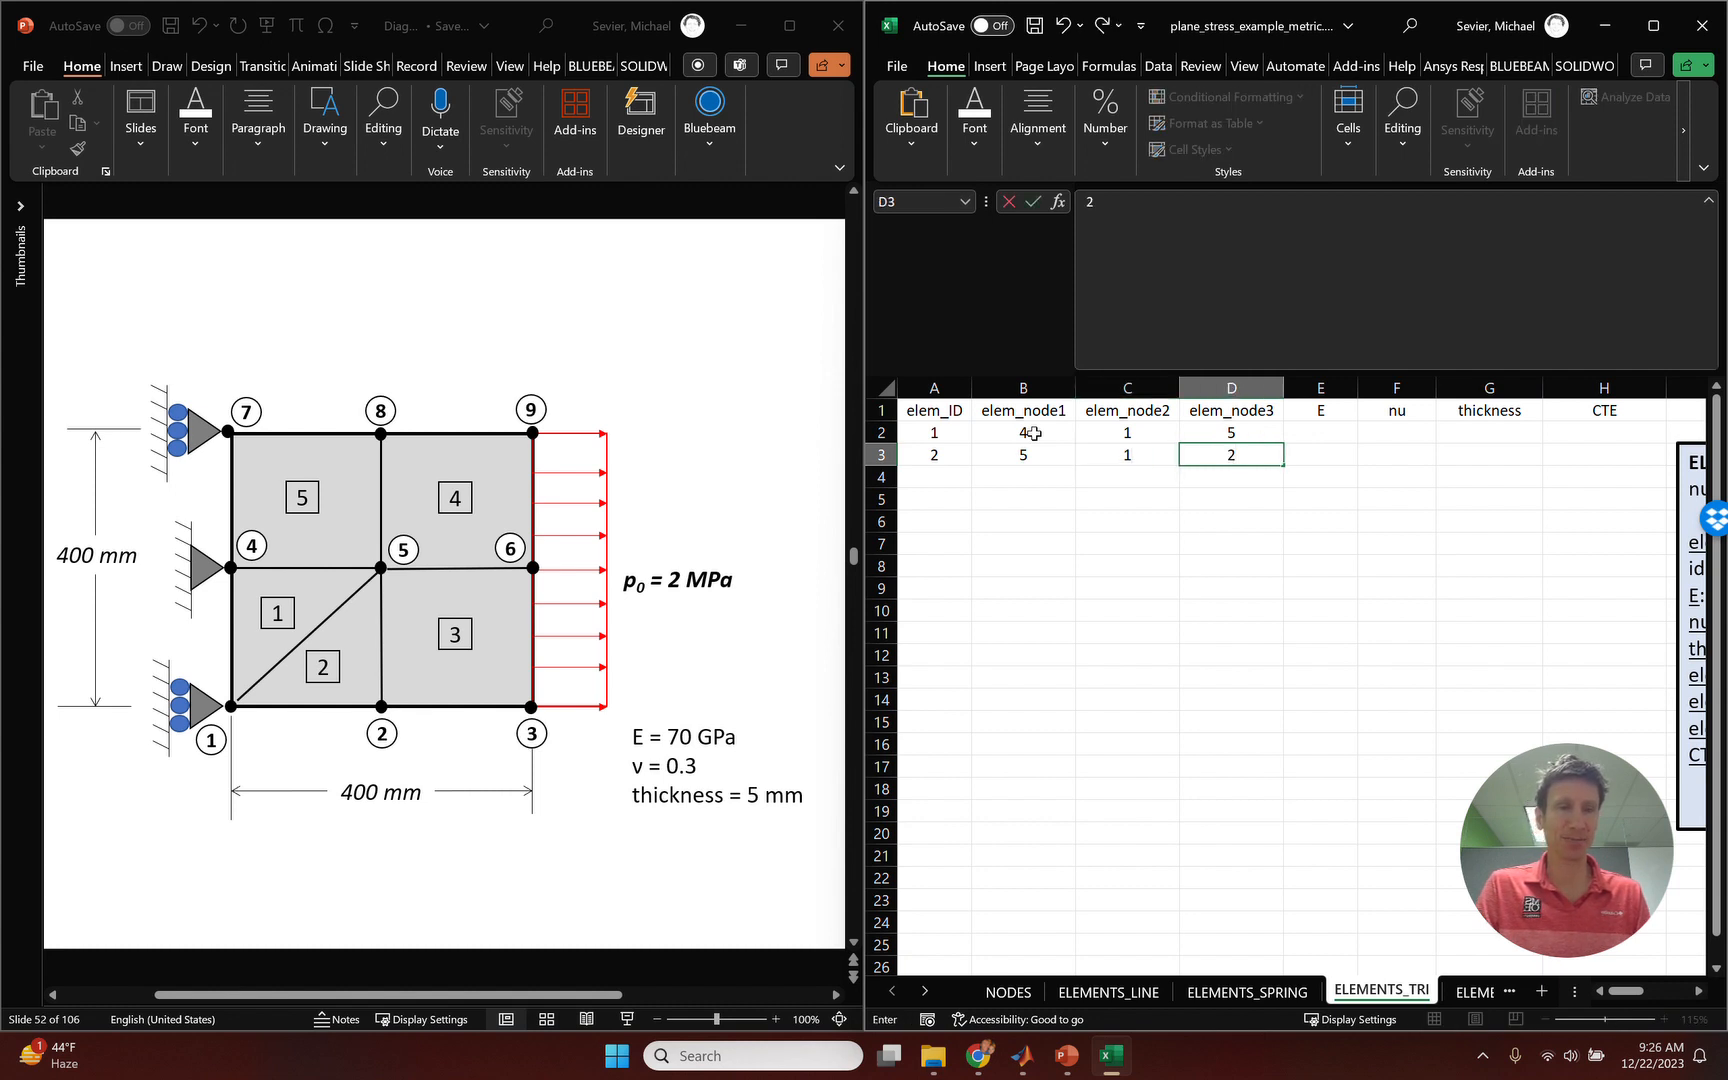
key(Tab)
Enter a modulus E of 70e9 and a Poisson's ratio nu of 0.3 for element 1.
key(Up)
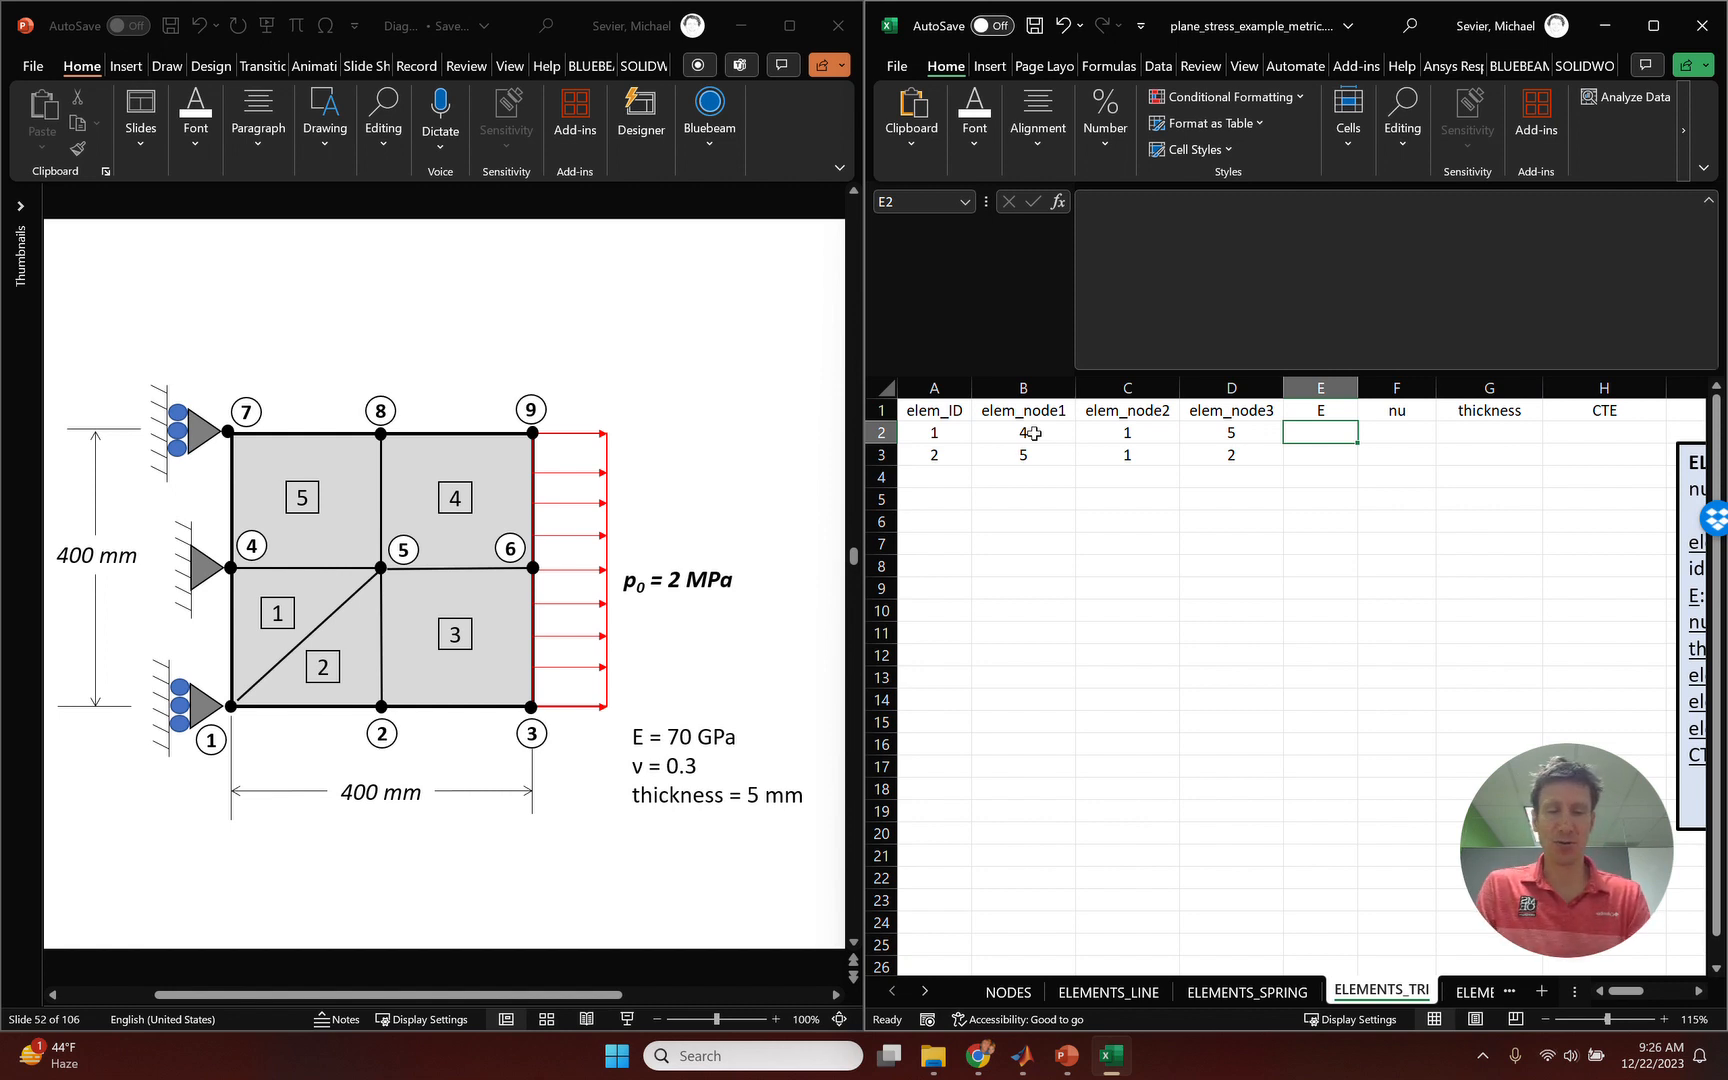
text(70e9)
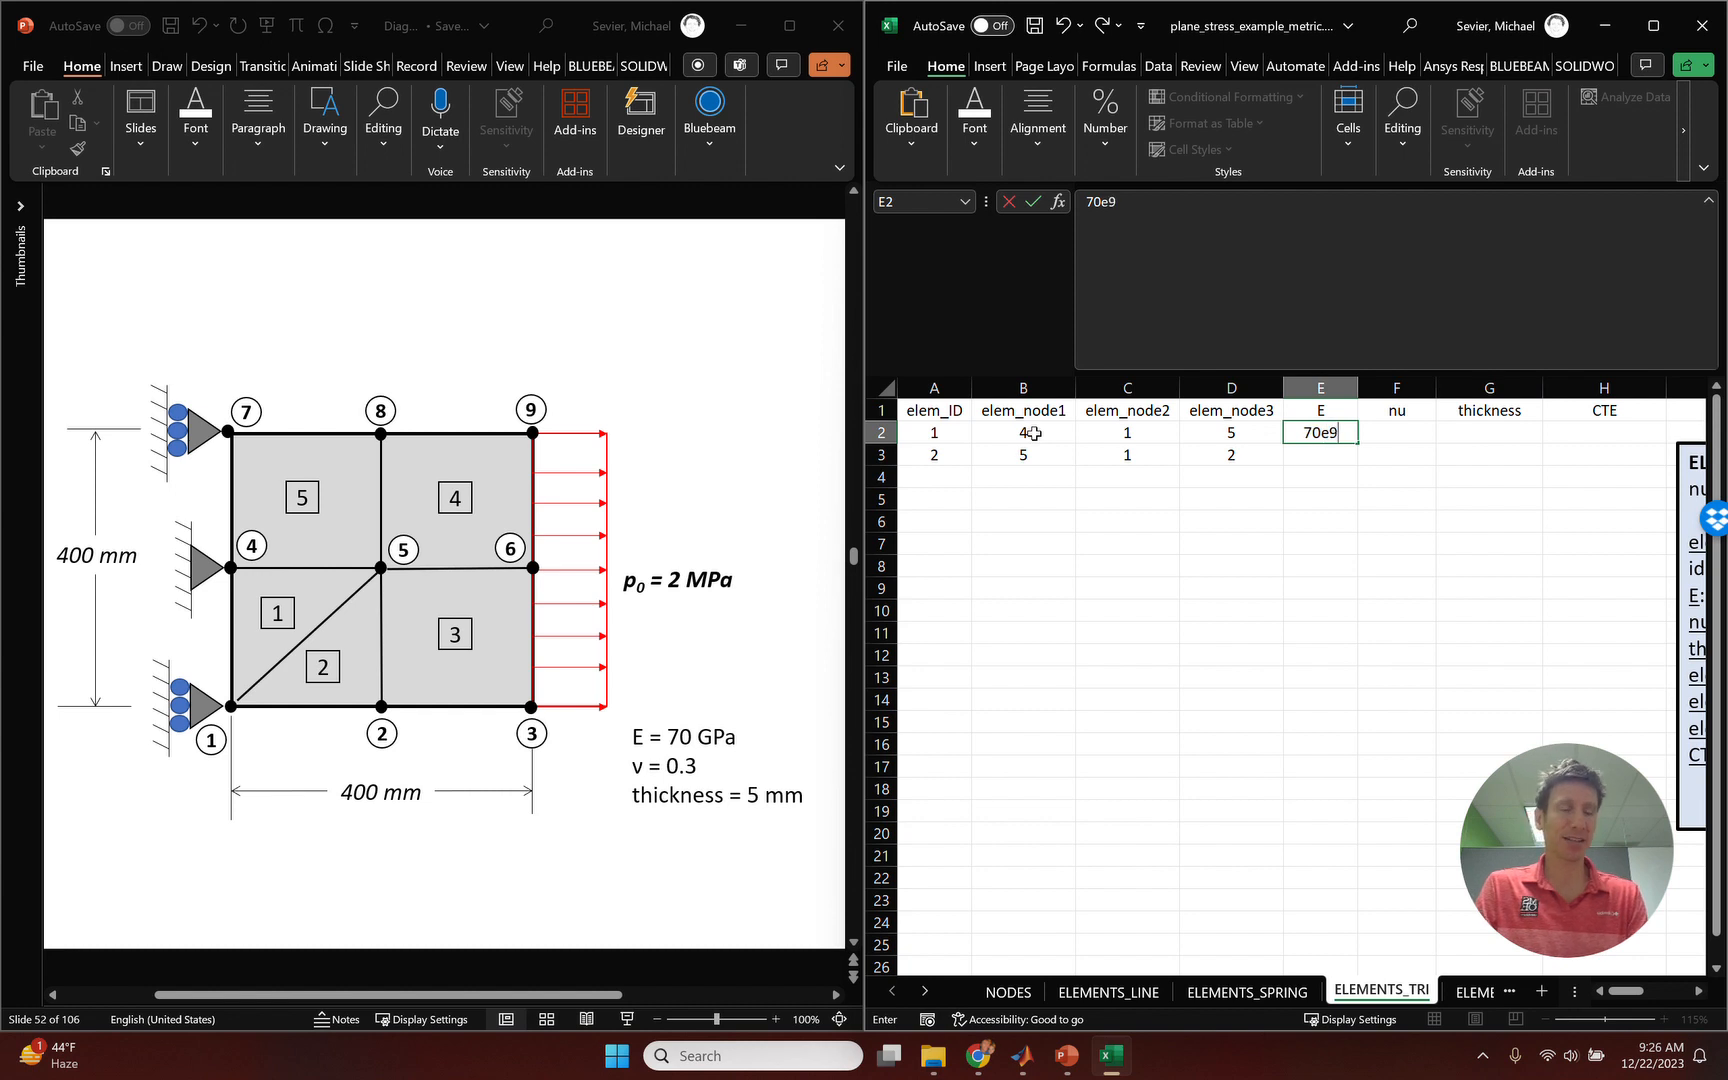
key(Return)
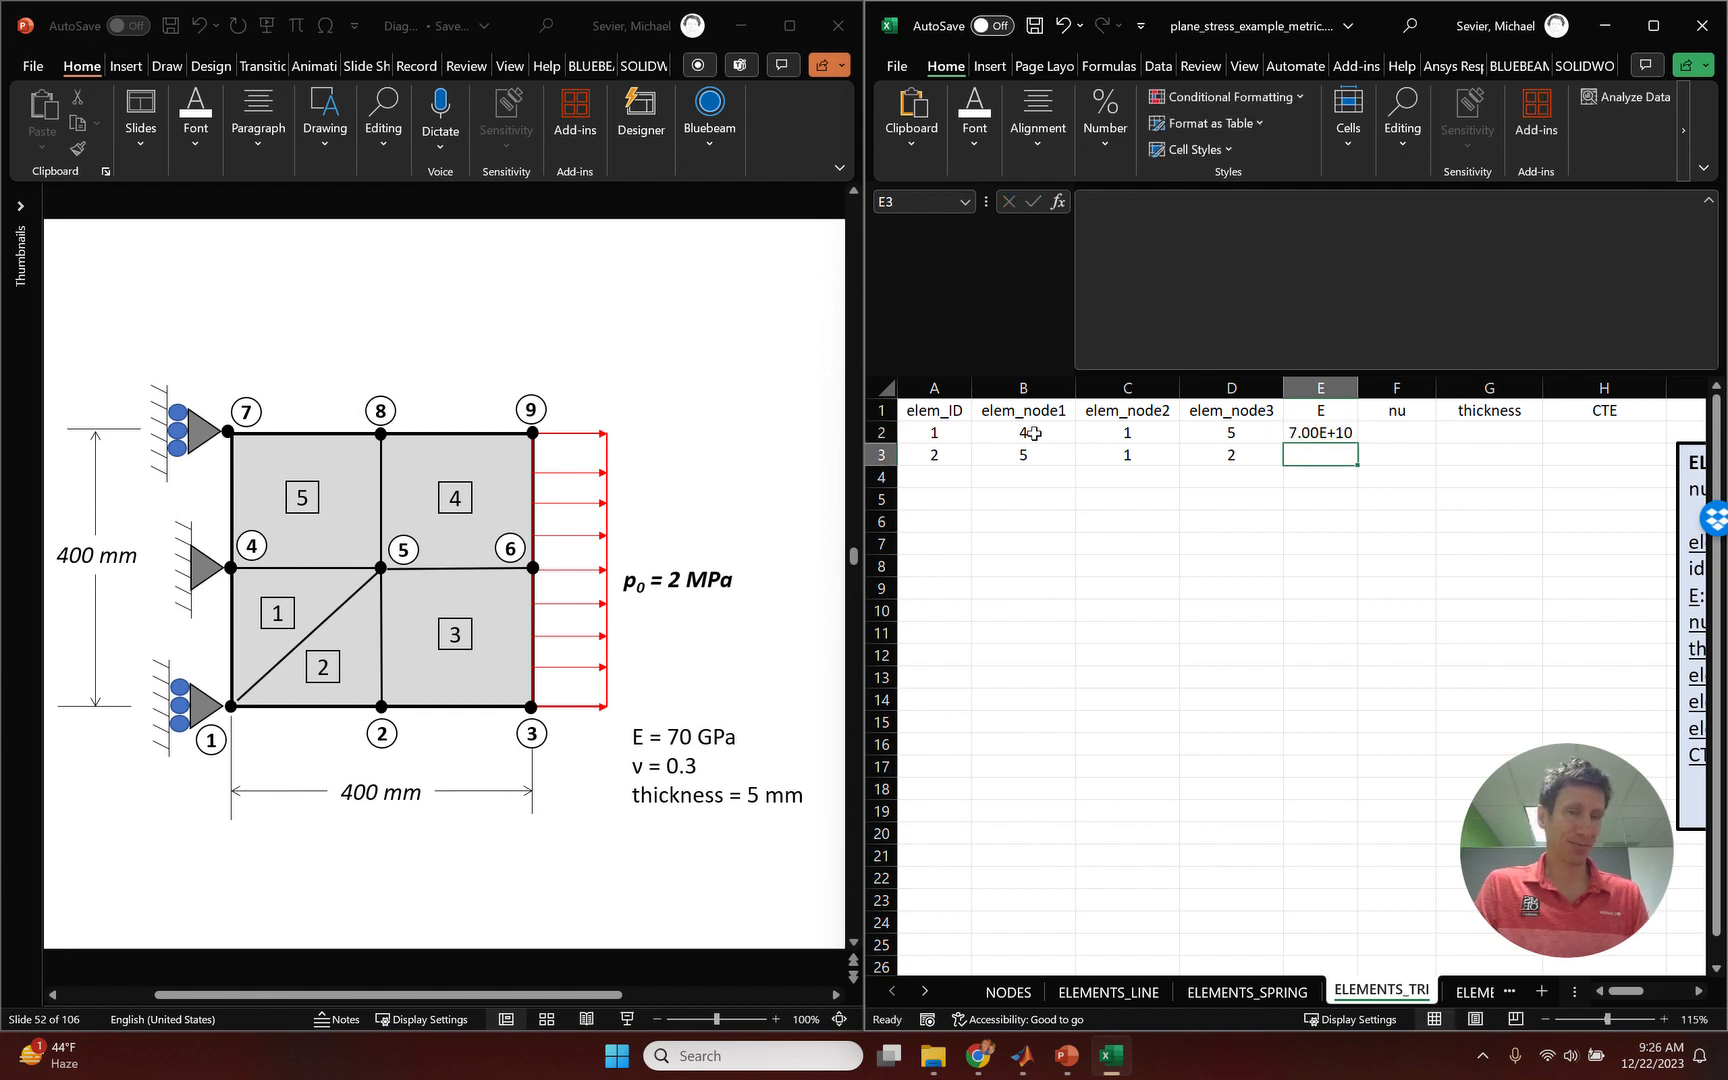
key(Up)
key(Right)
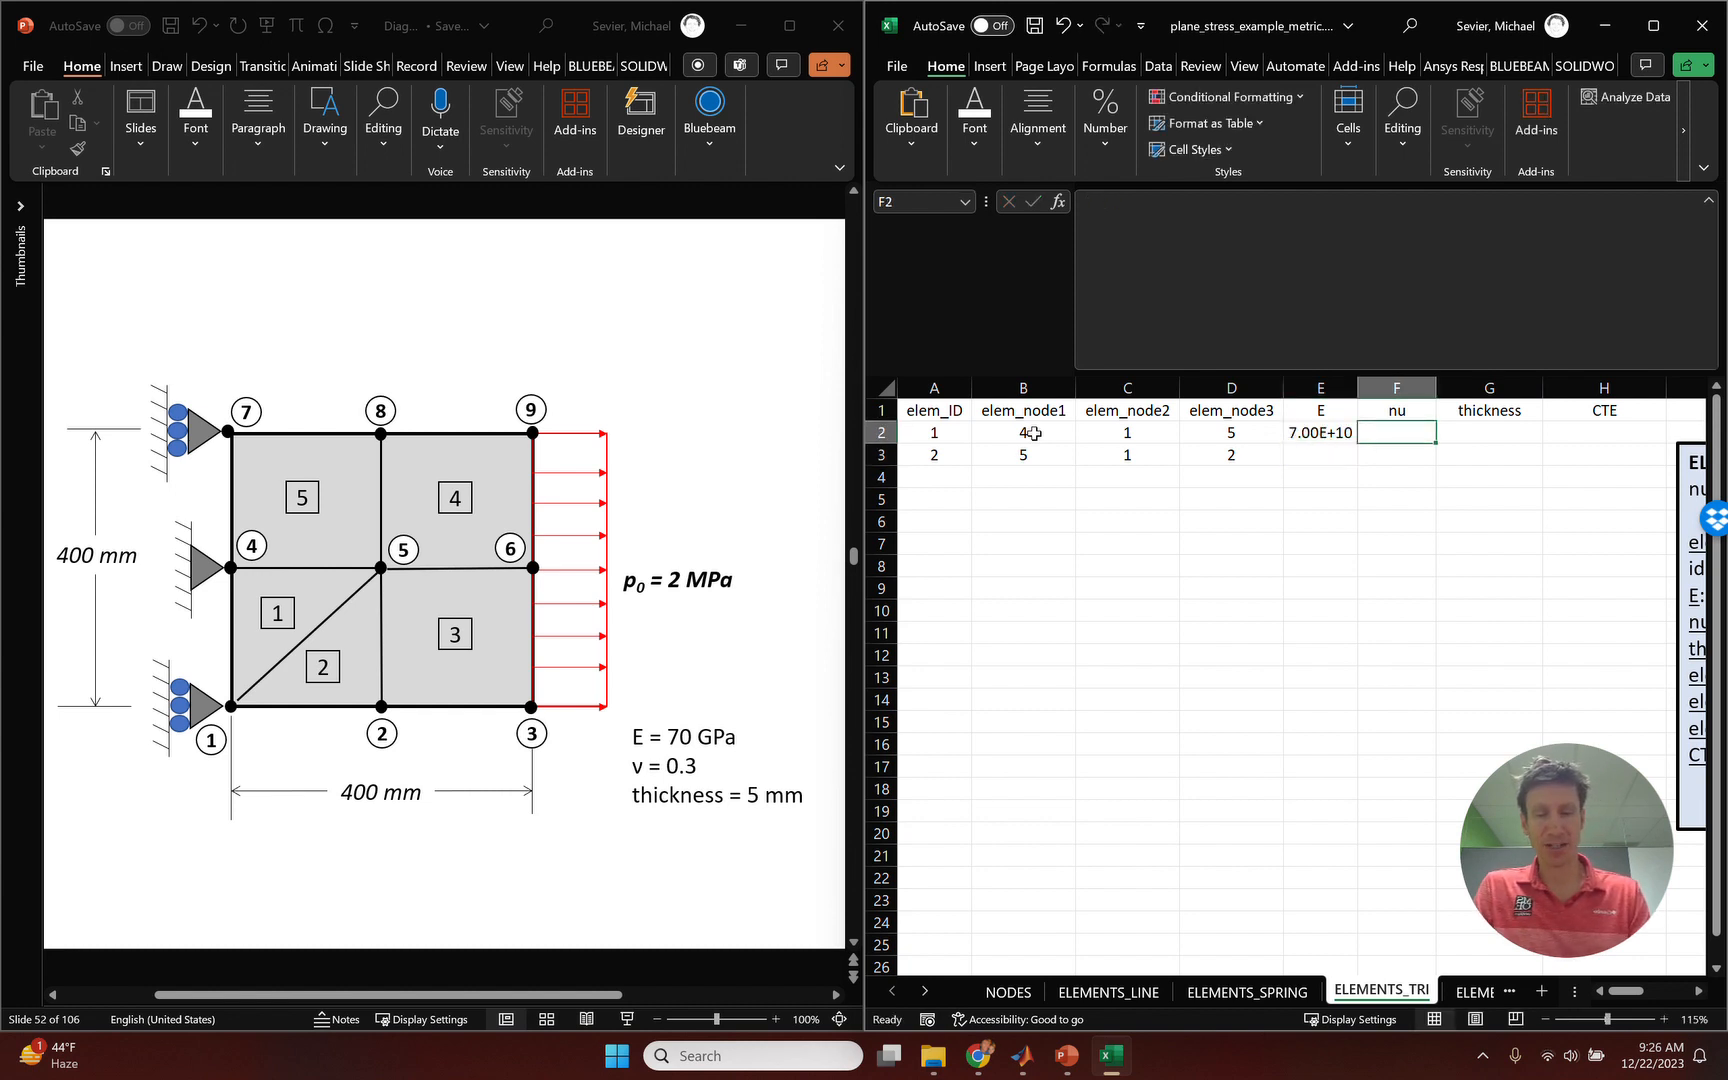
text(0.3)
key(Tab)
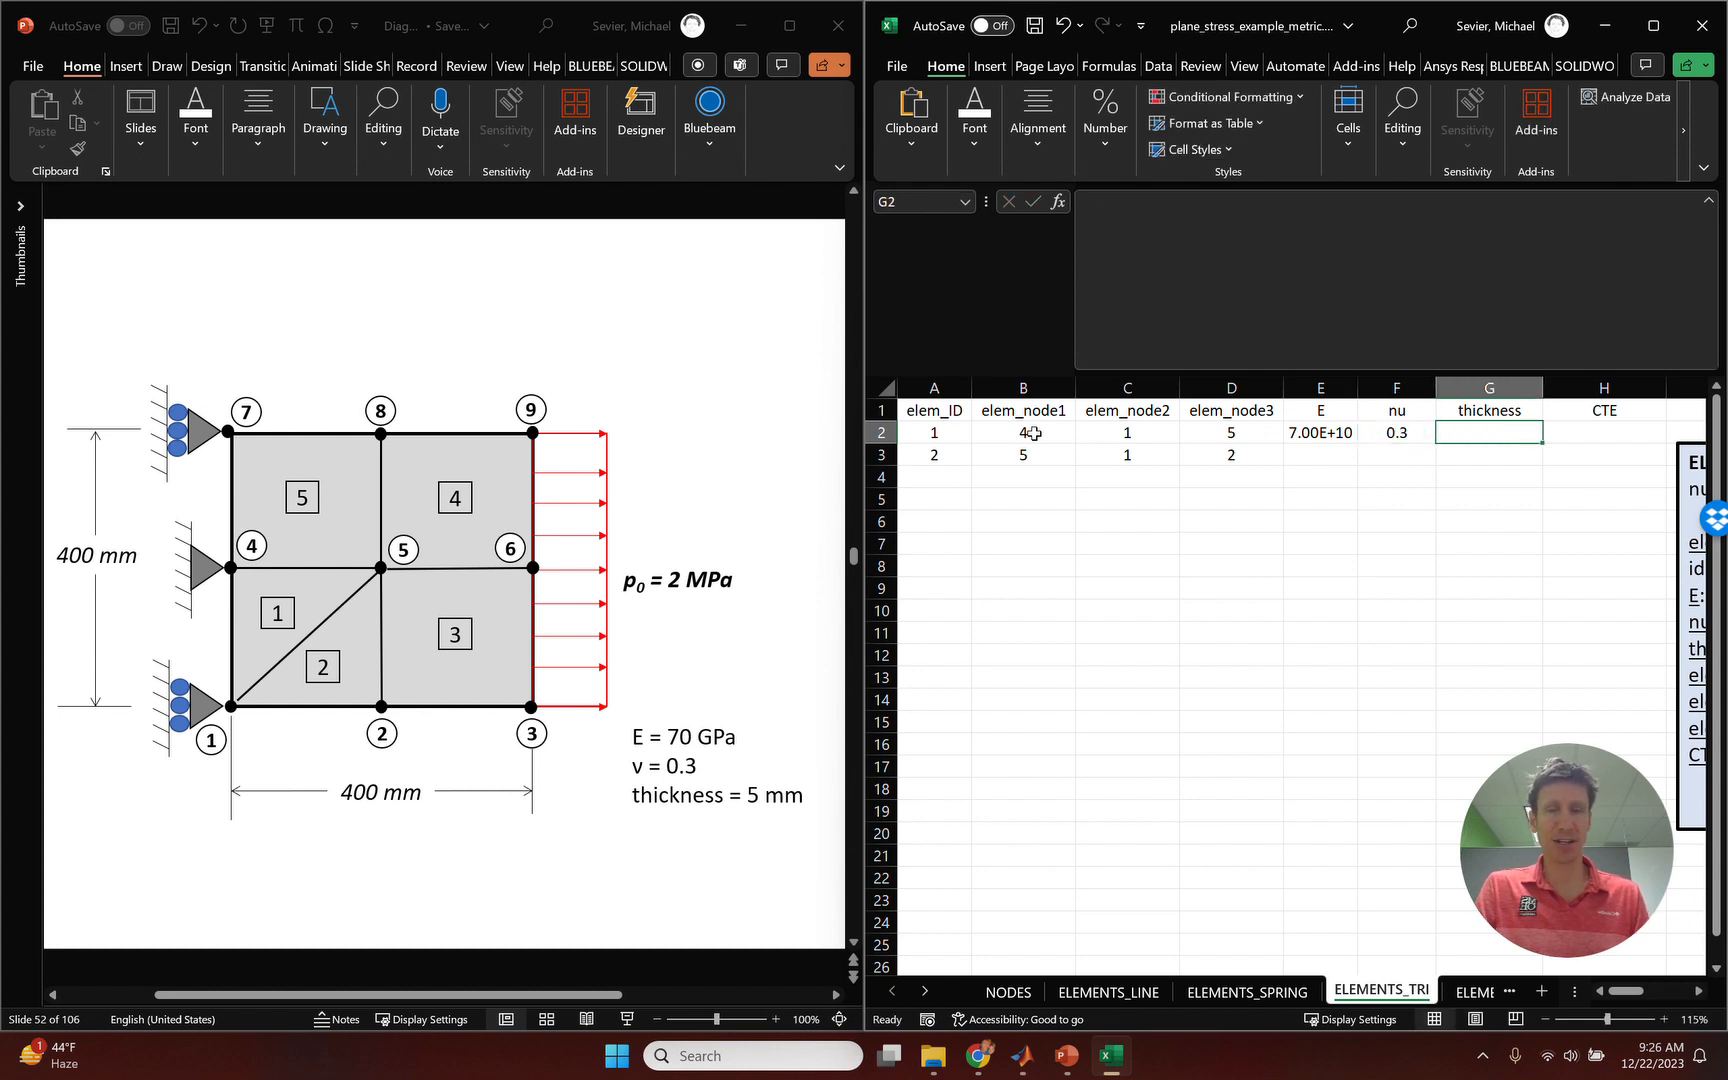
Enter a thickness of 0.005 and a CTE of 0 for element 1.
text(0.)
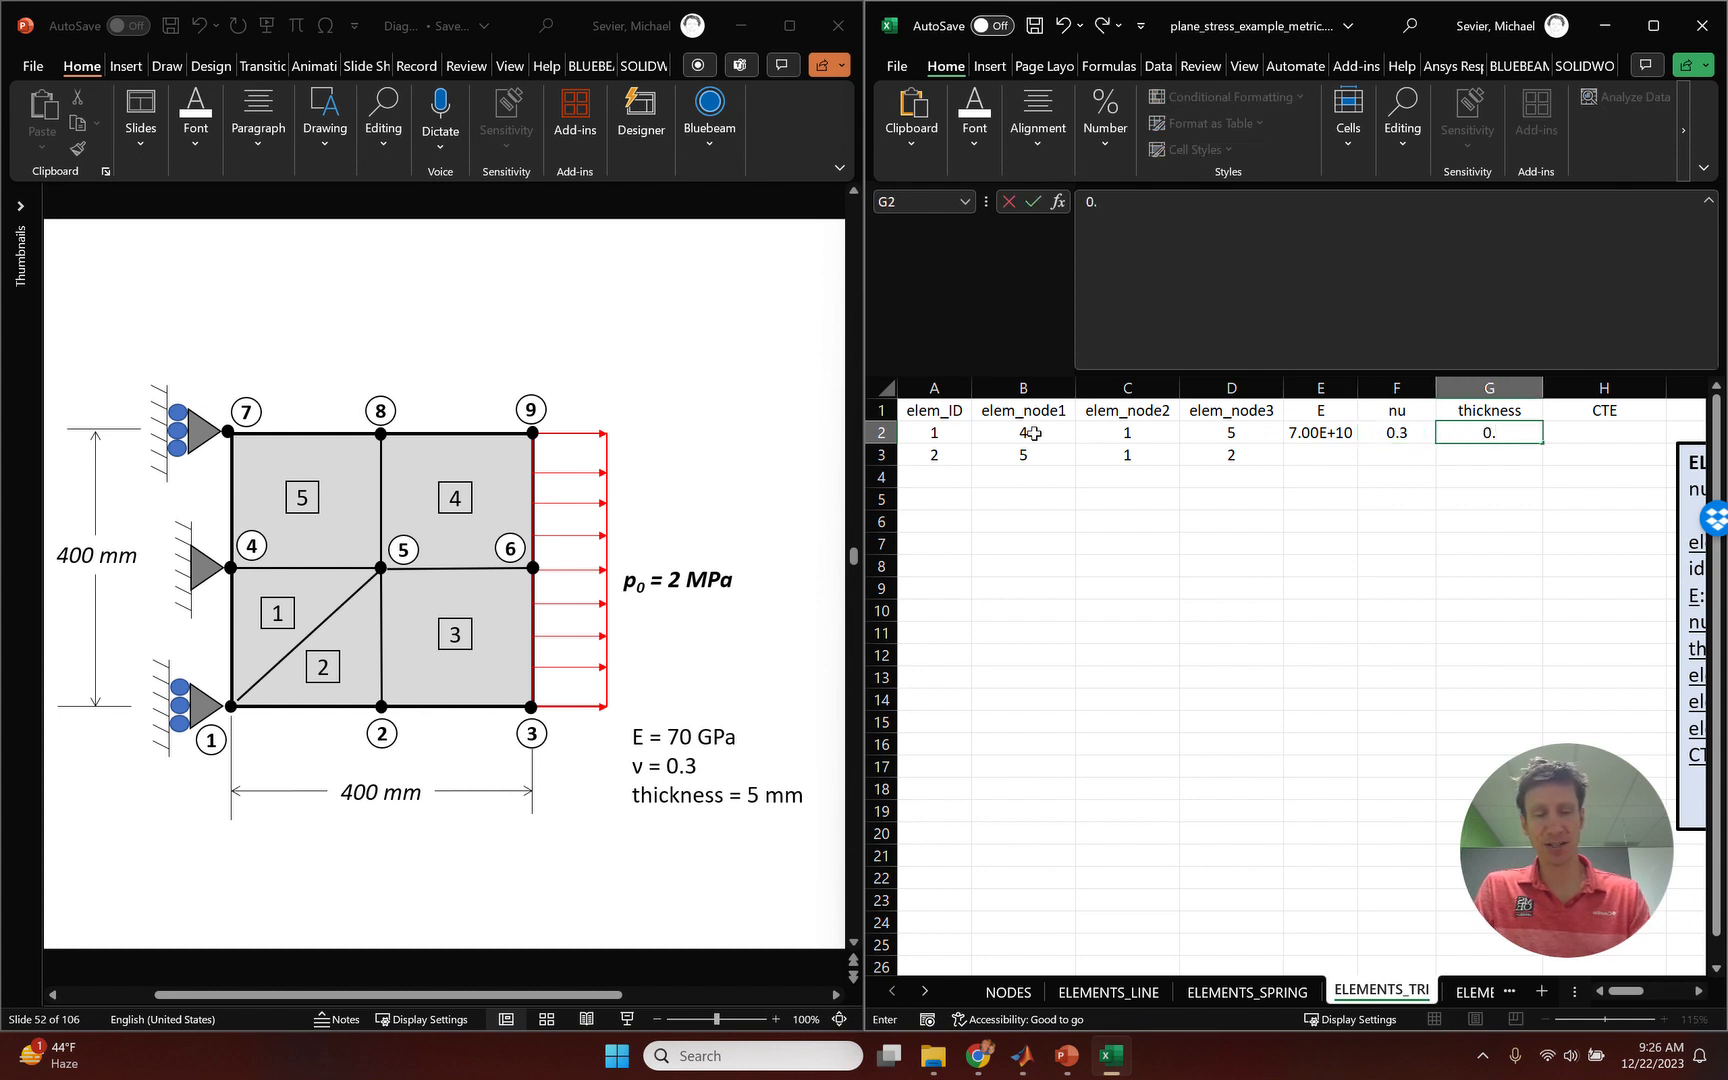
text(005)
key(Tab)
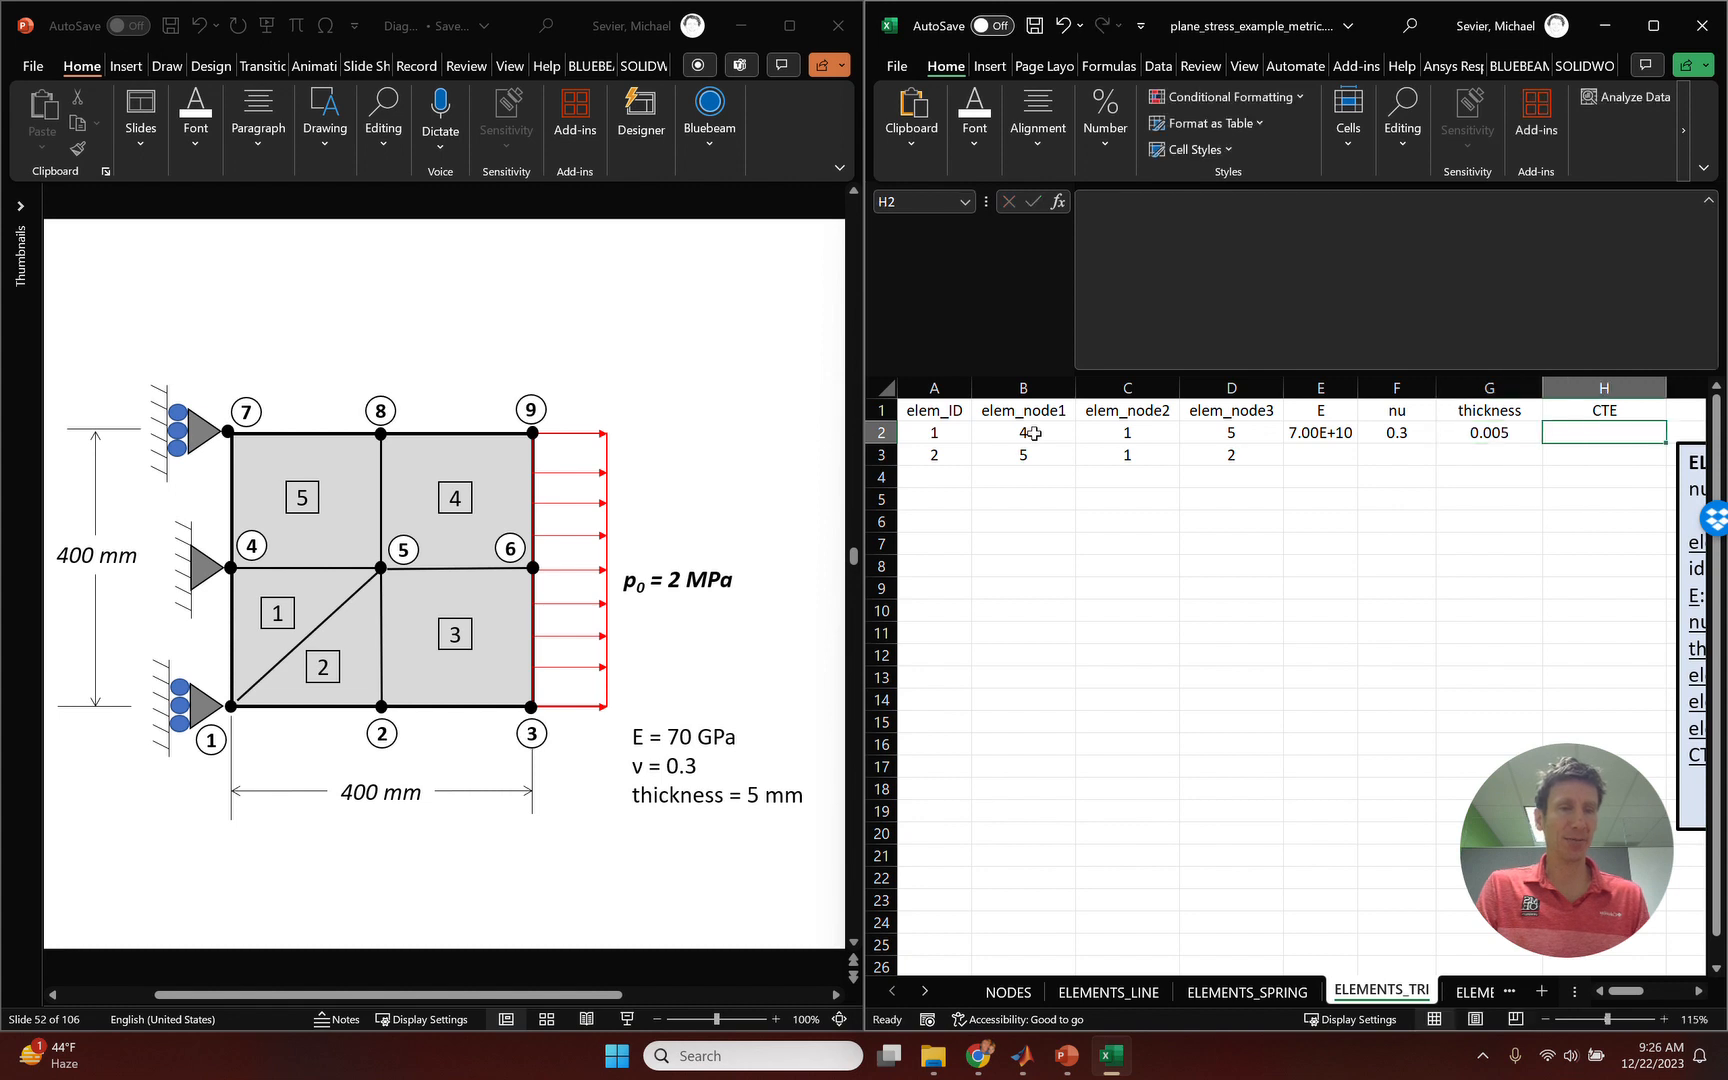
text(0)
key(Return)
Fill element 1's E, nu, thickness and CTE values down to element 2.
key(Left)
key(Left)
key(Left)
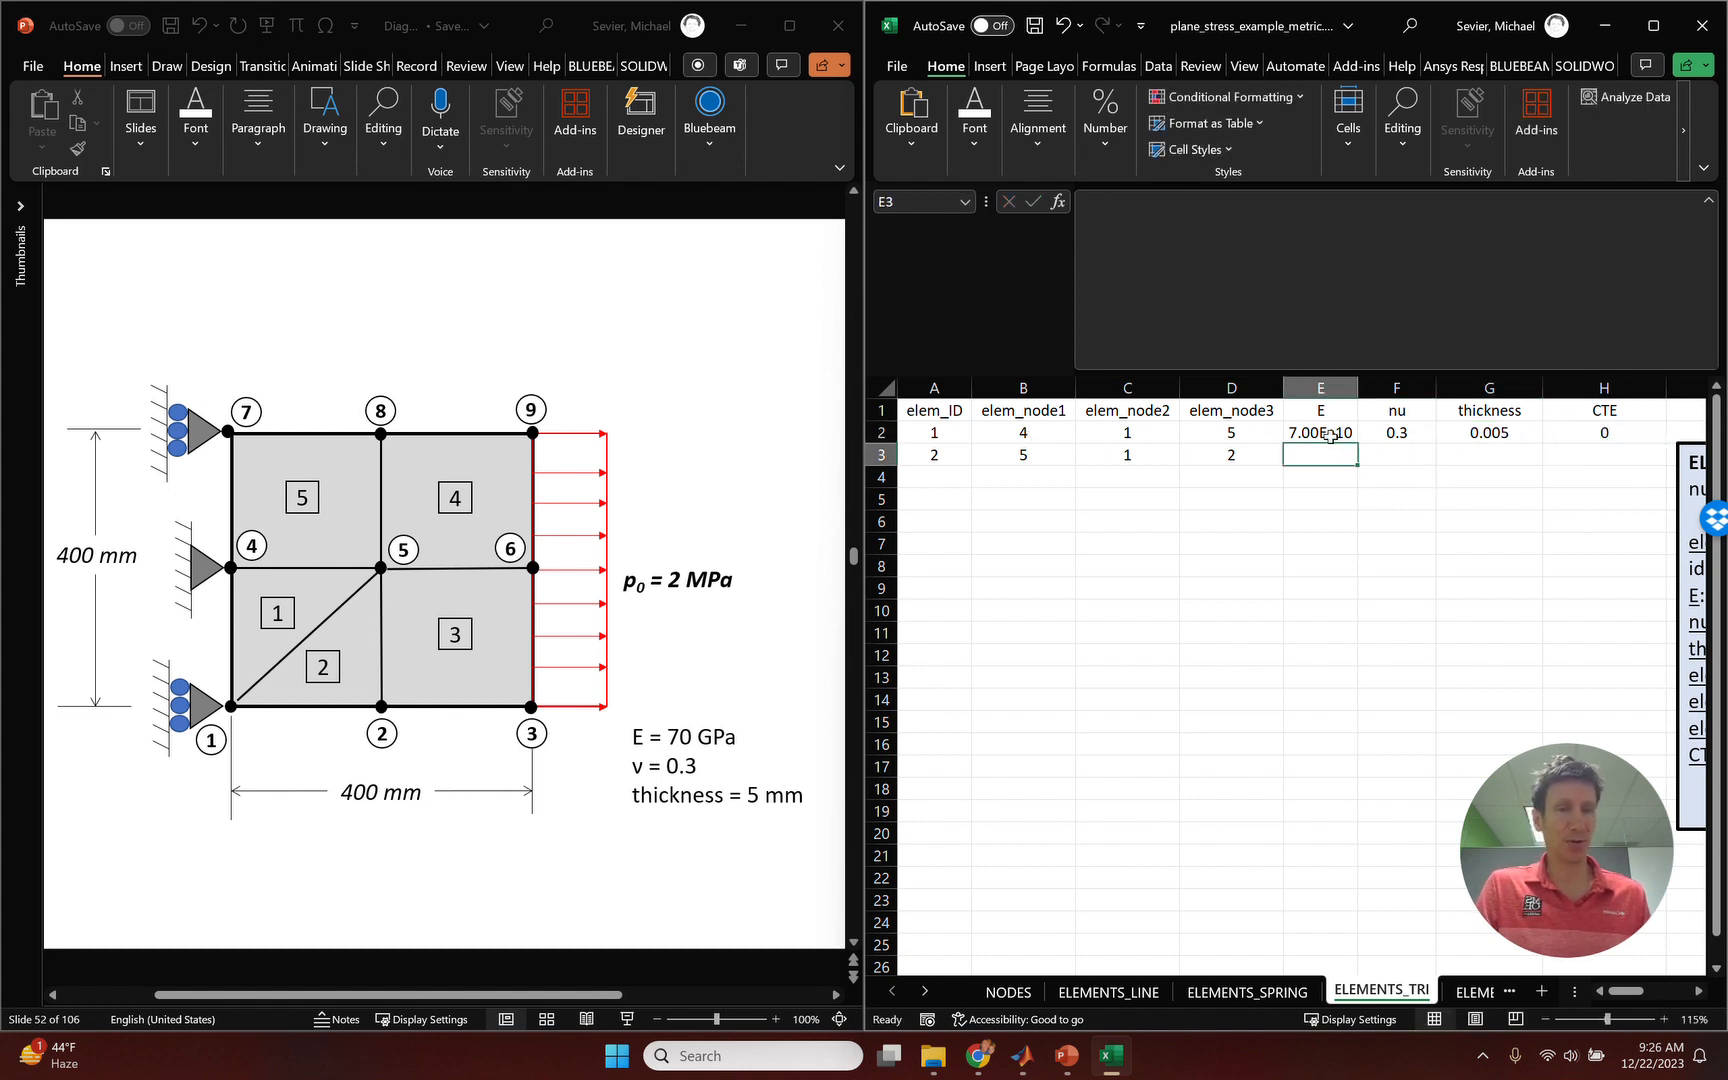
drag(1340, 432, 1664, 463)
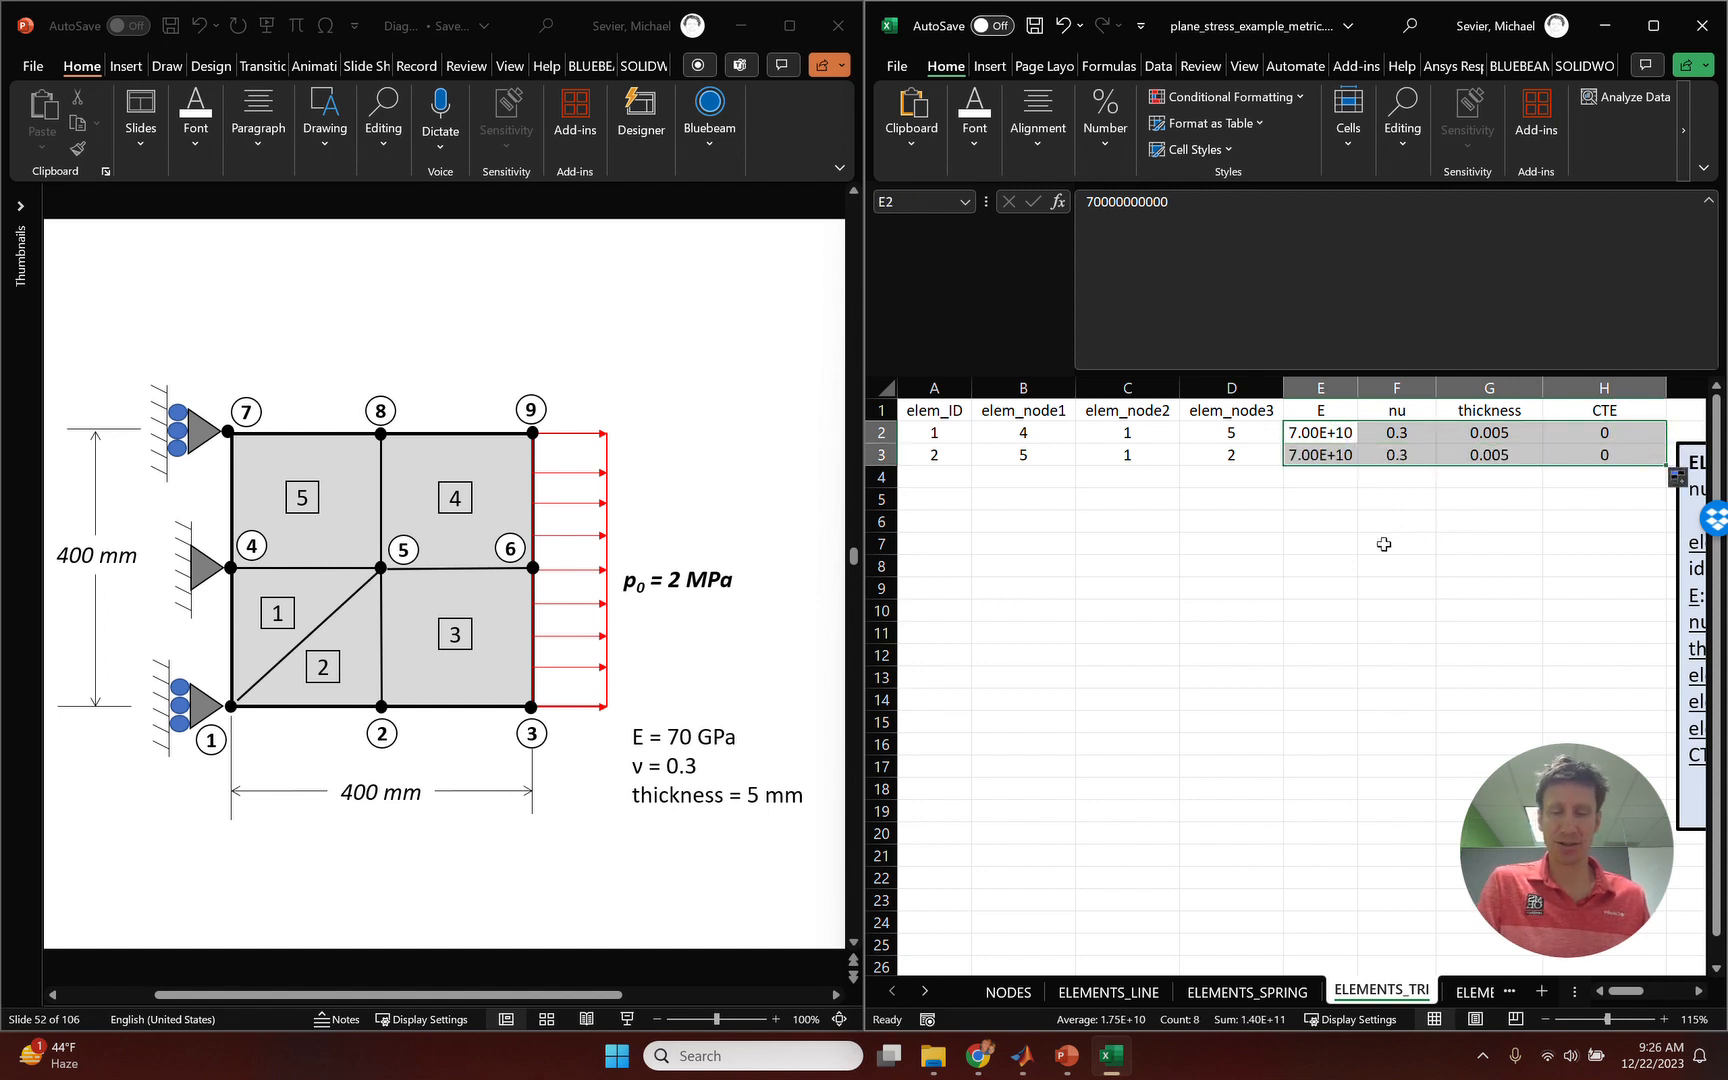
Copy the E, nu, thickness and CTE values of both triangular elements to the ELEMENTS_QUAD sheet, starting at cell F2.
key(ctrl+c)
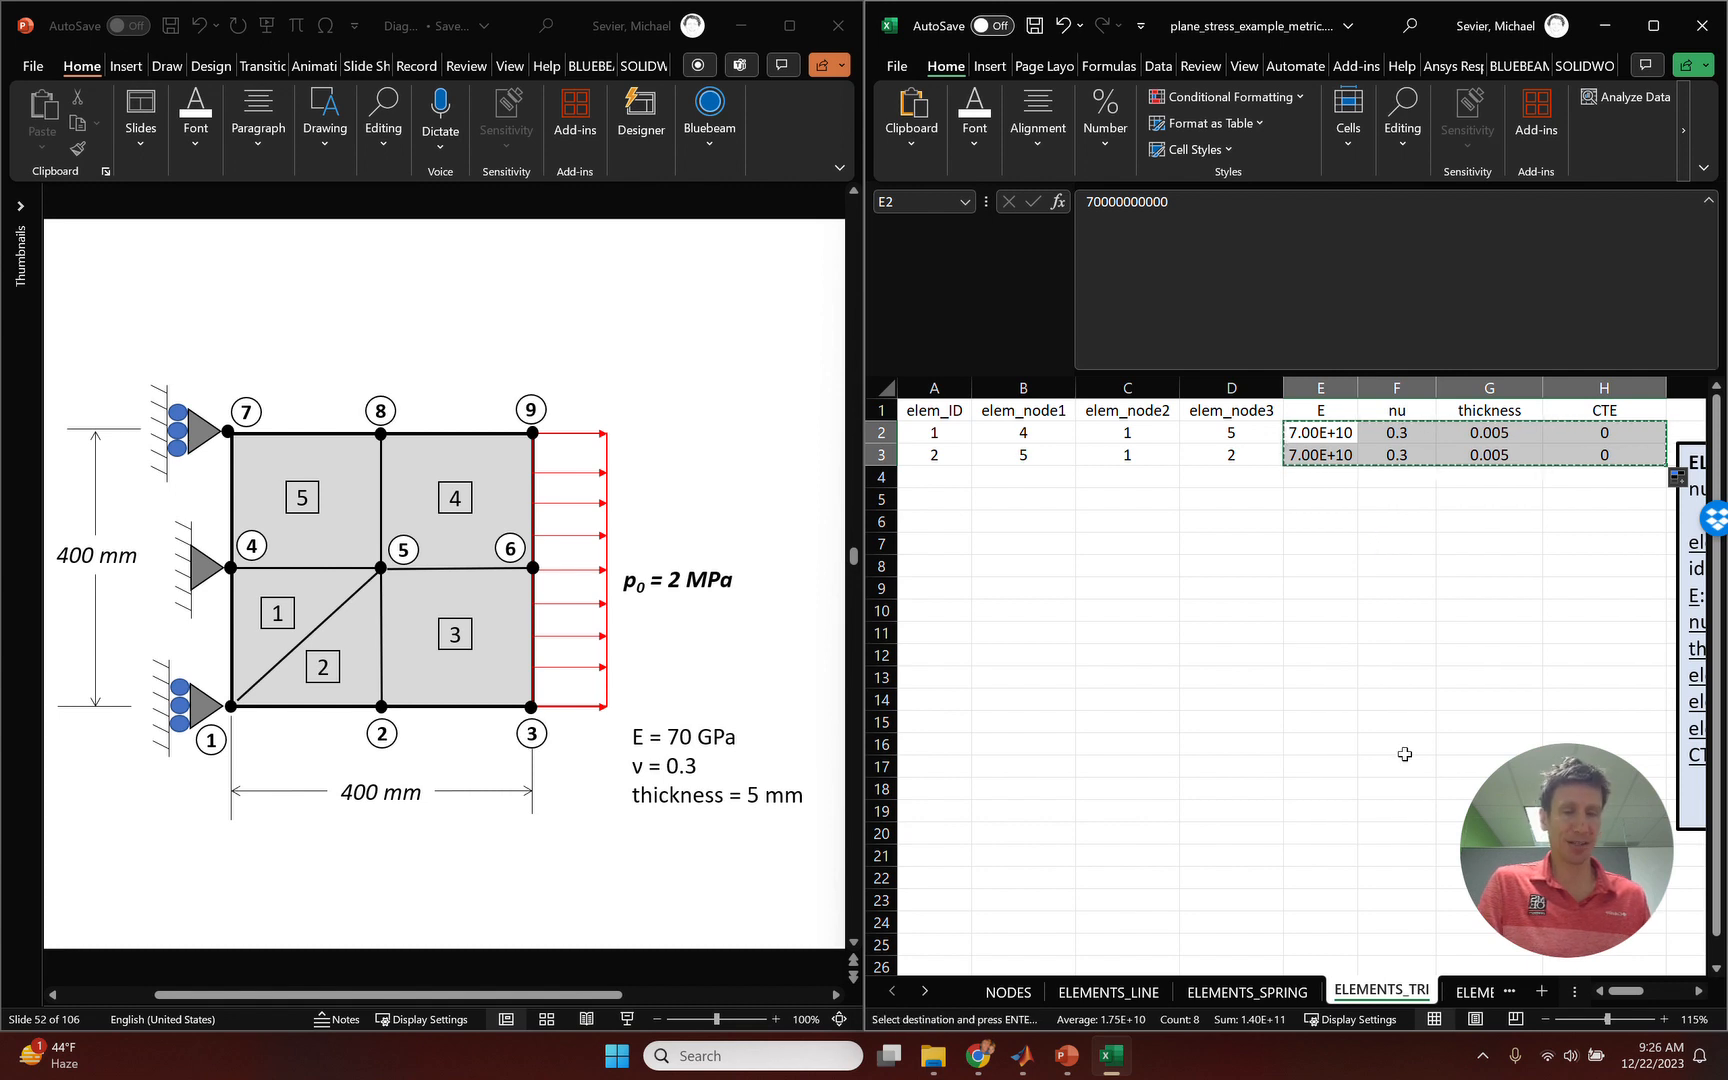
click(1476, 993)
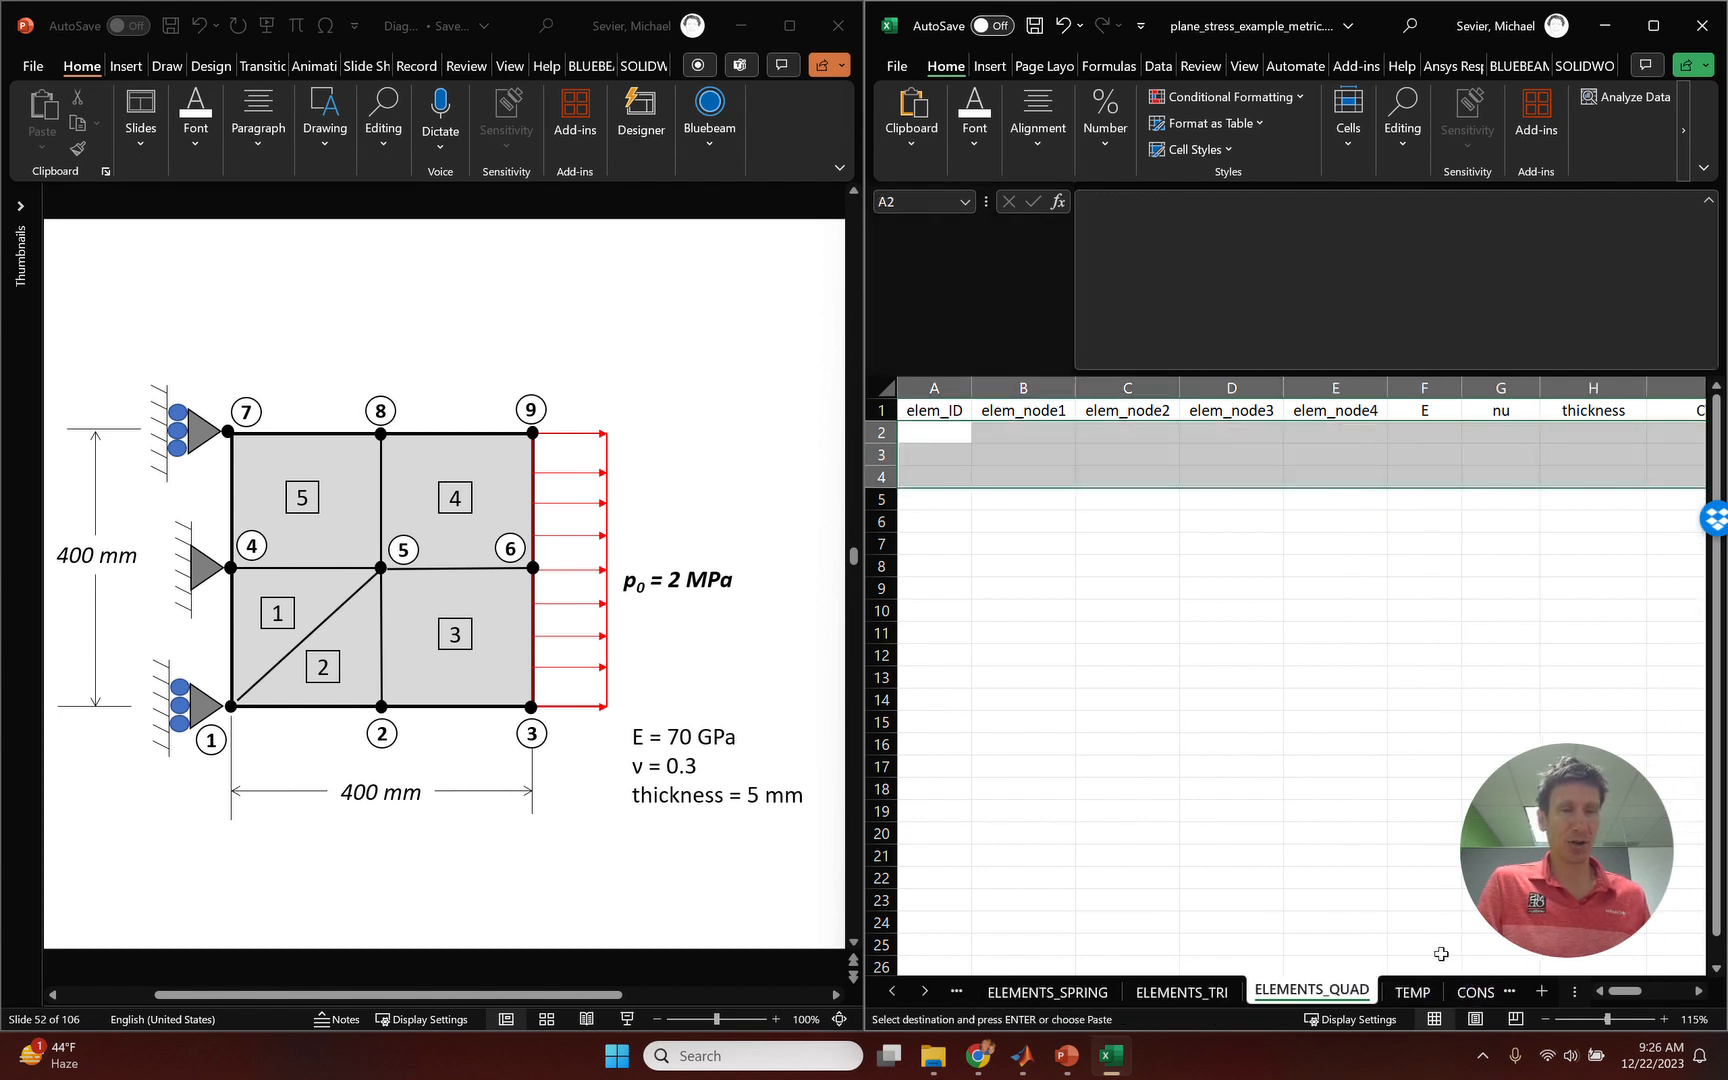
click(1442, 442)
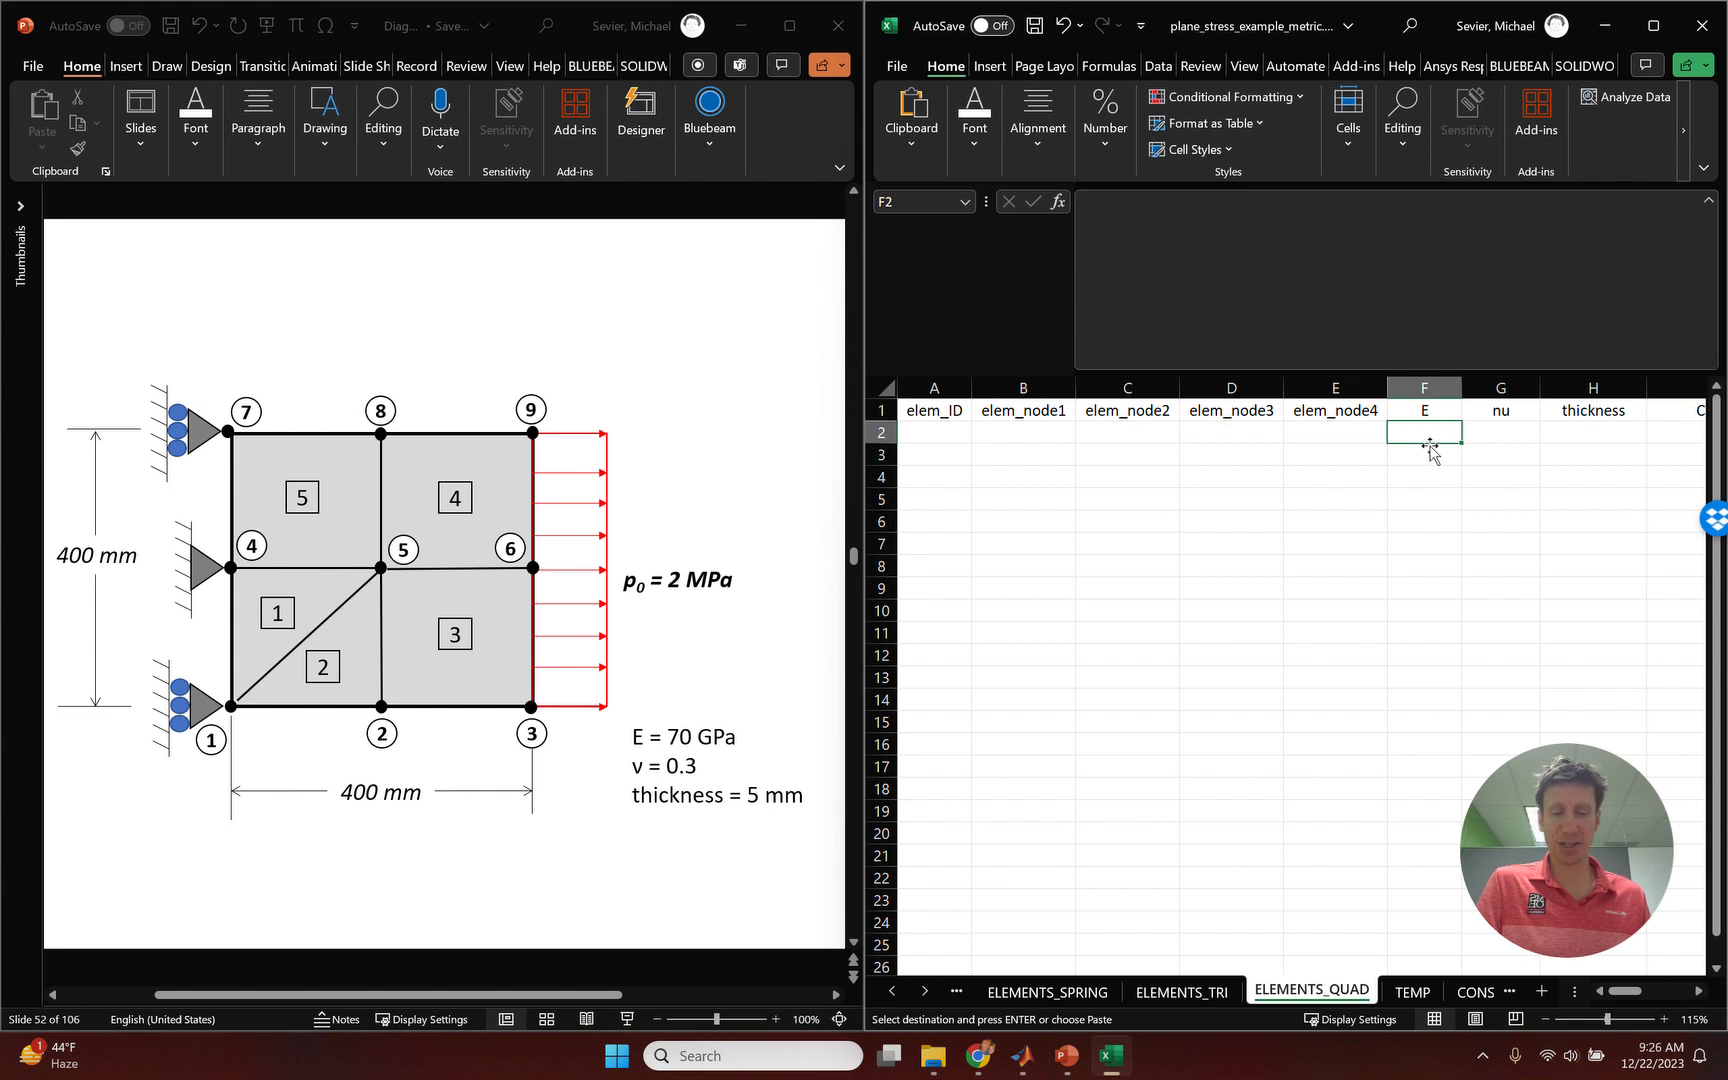
key(ctrl+v)
Fill the E, nu, thickness and CTE values from row 3 down to row 4 on the ELEMENTS_QUAD sheet.
drag(1626, 991, 1638, 992)
click(1118, 459)
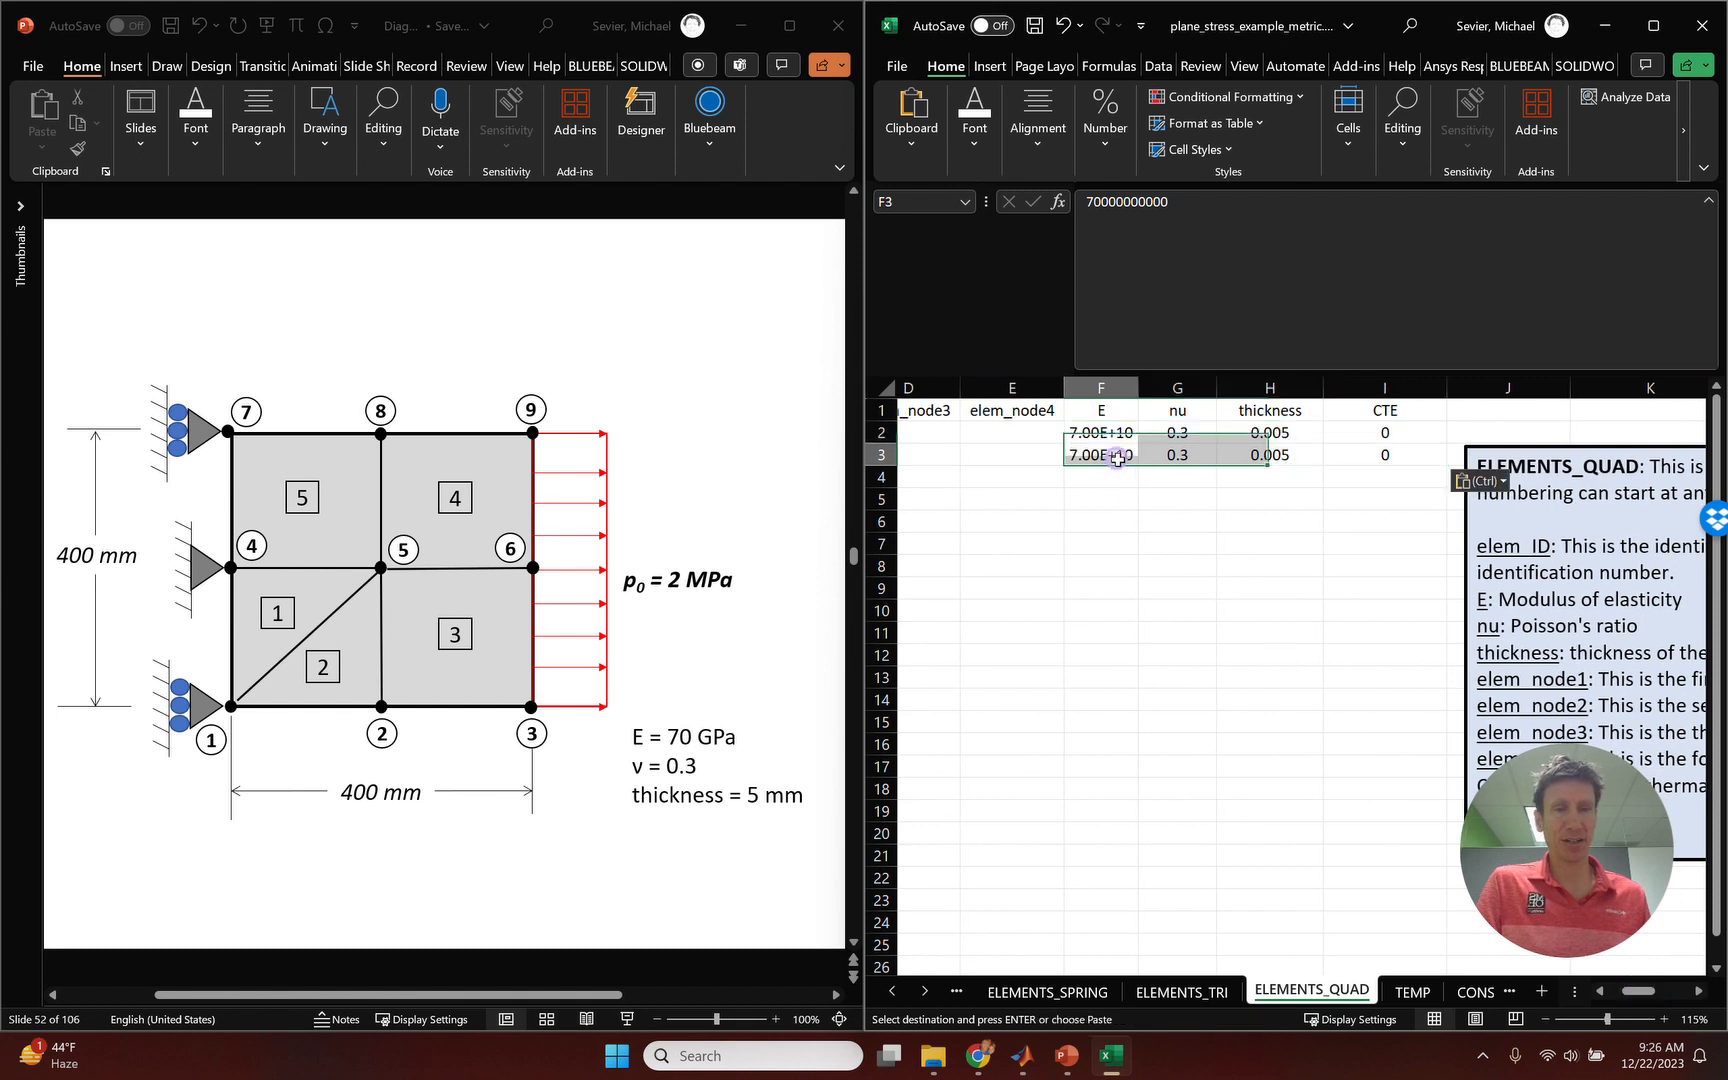
drag(1118, 459, 1293, 461)
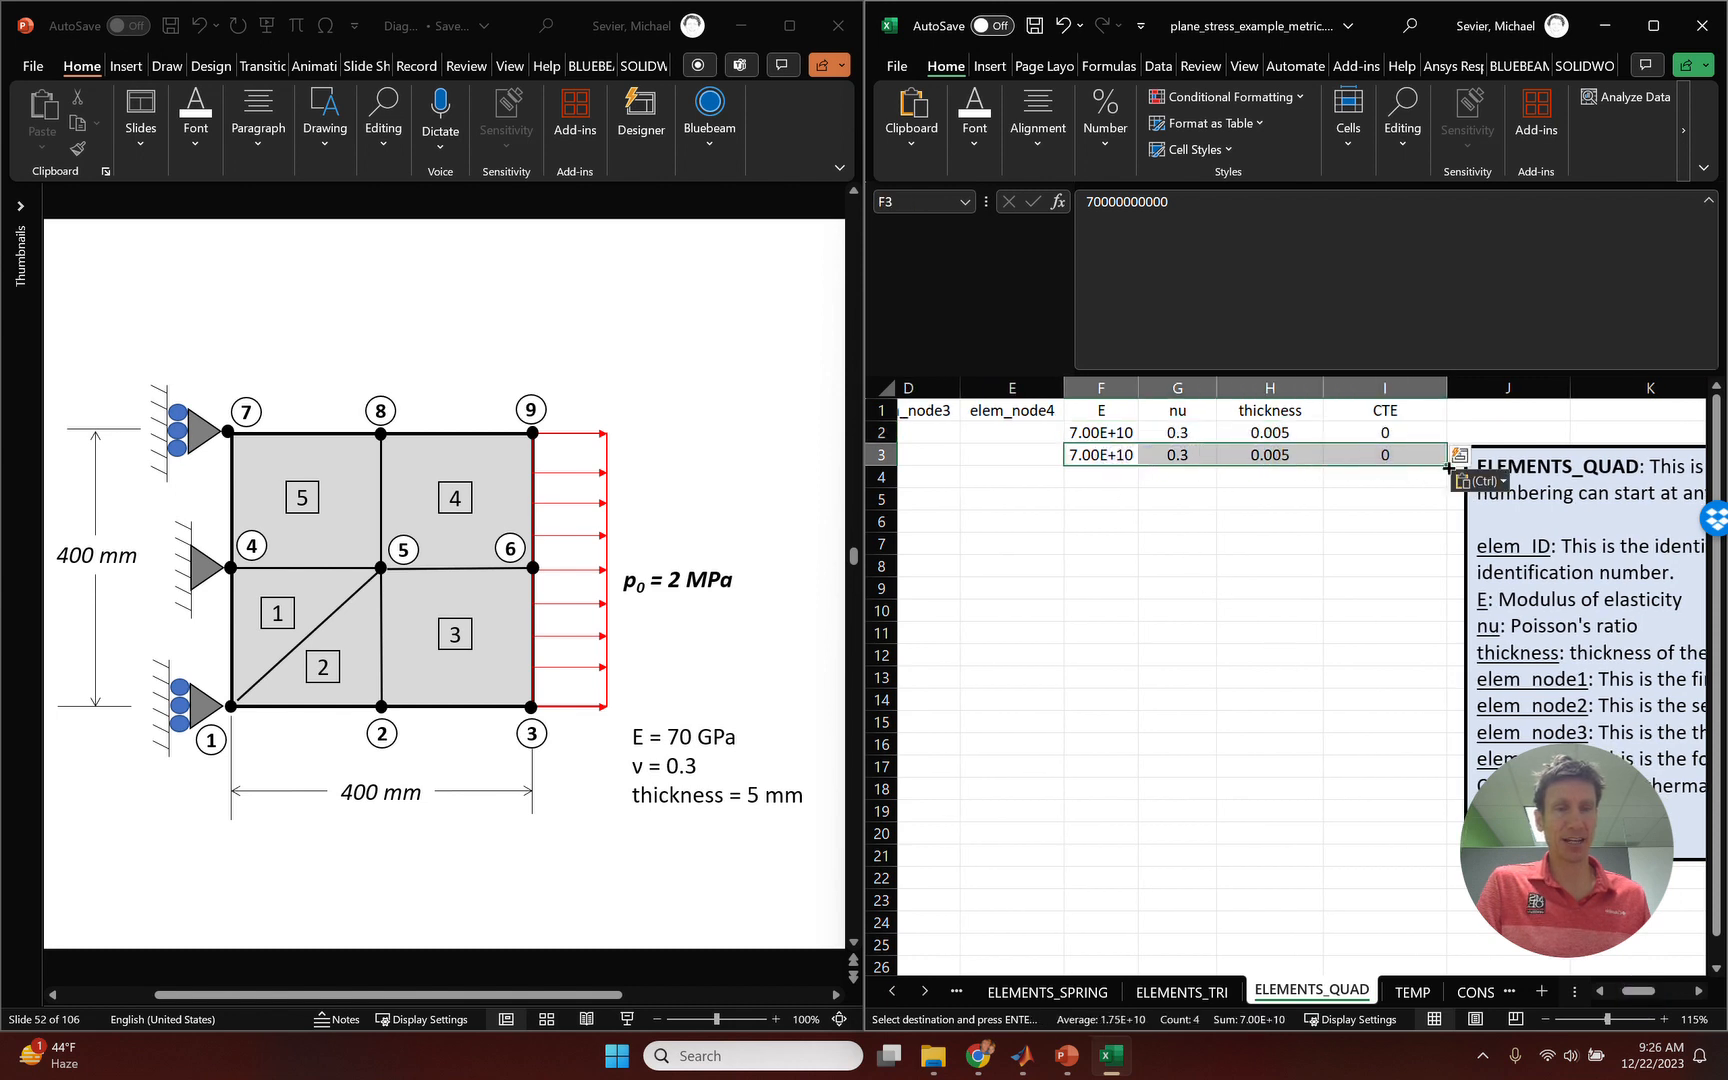
drag(1446, 465, 1446, 487)
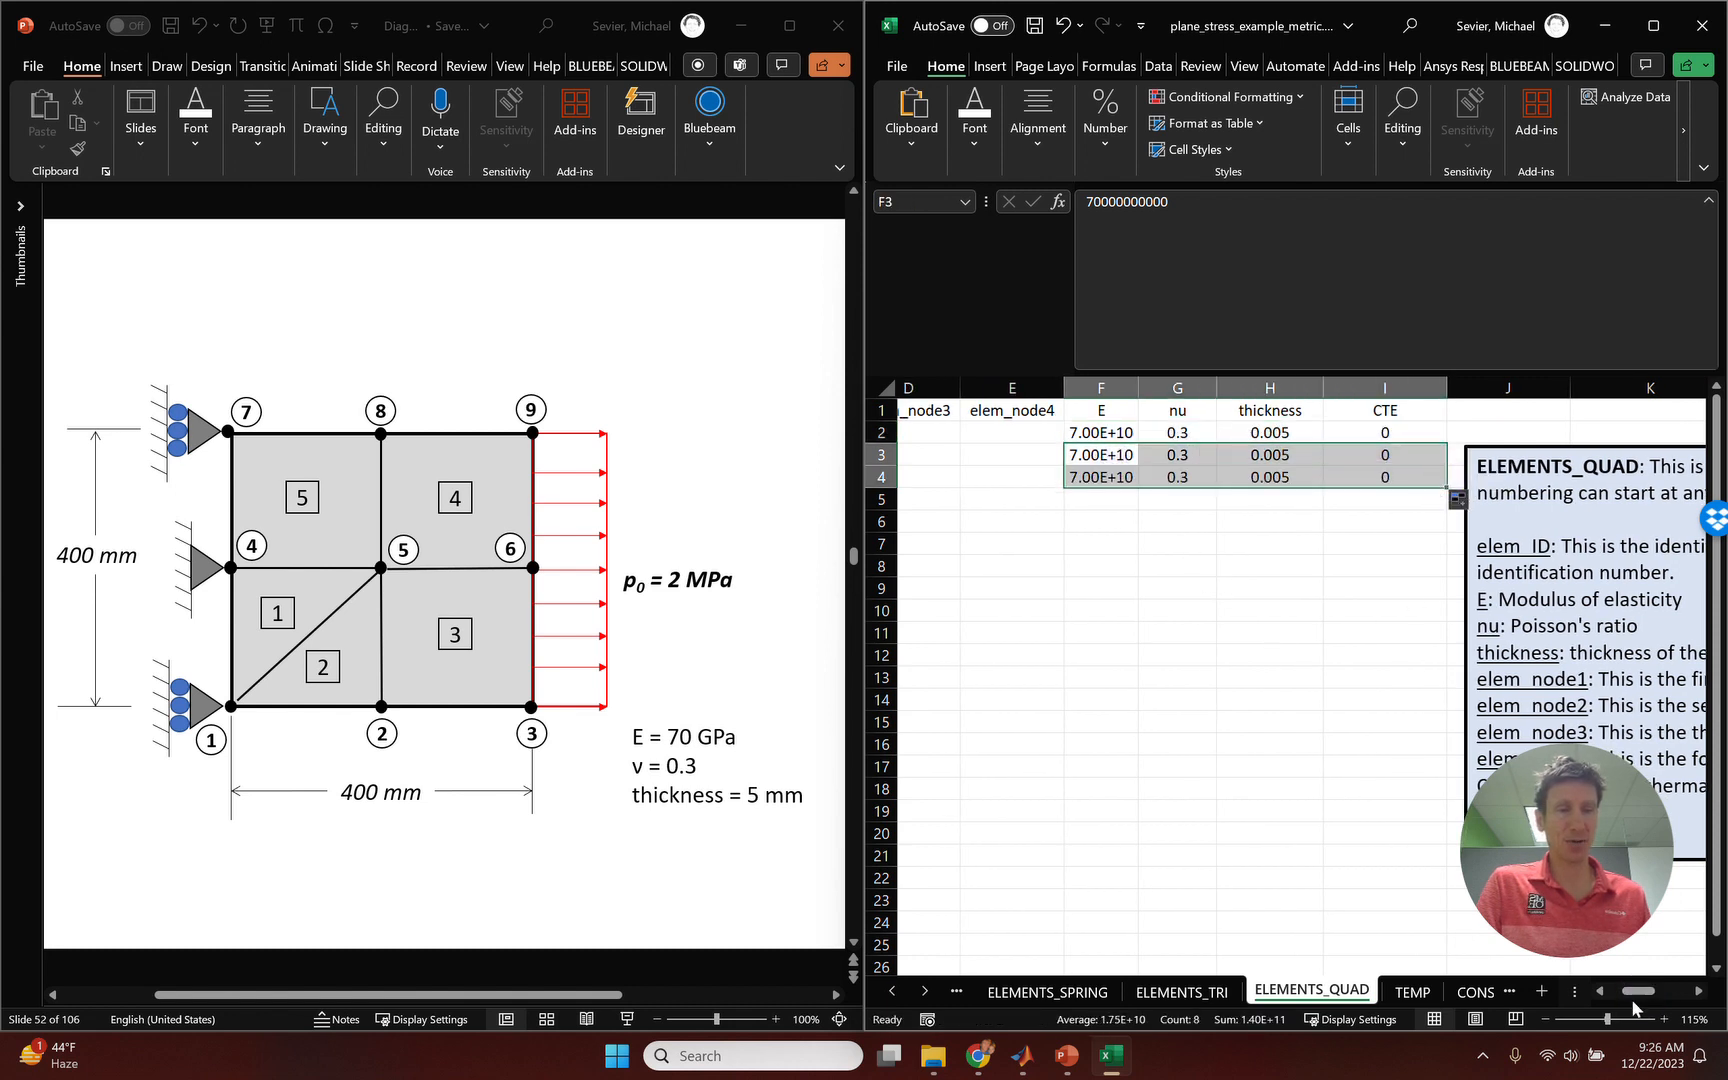
Enter element IDs 3, 4 and 5 in the elem_ID column of the ELEMENTS_QUAD sheet.
drag(1642, 992, 1629, 992)
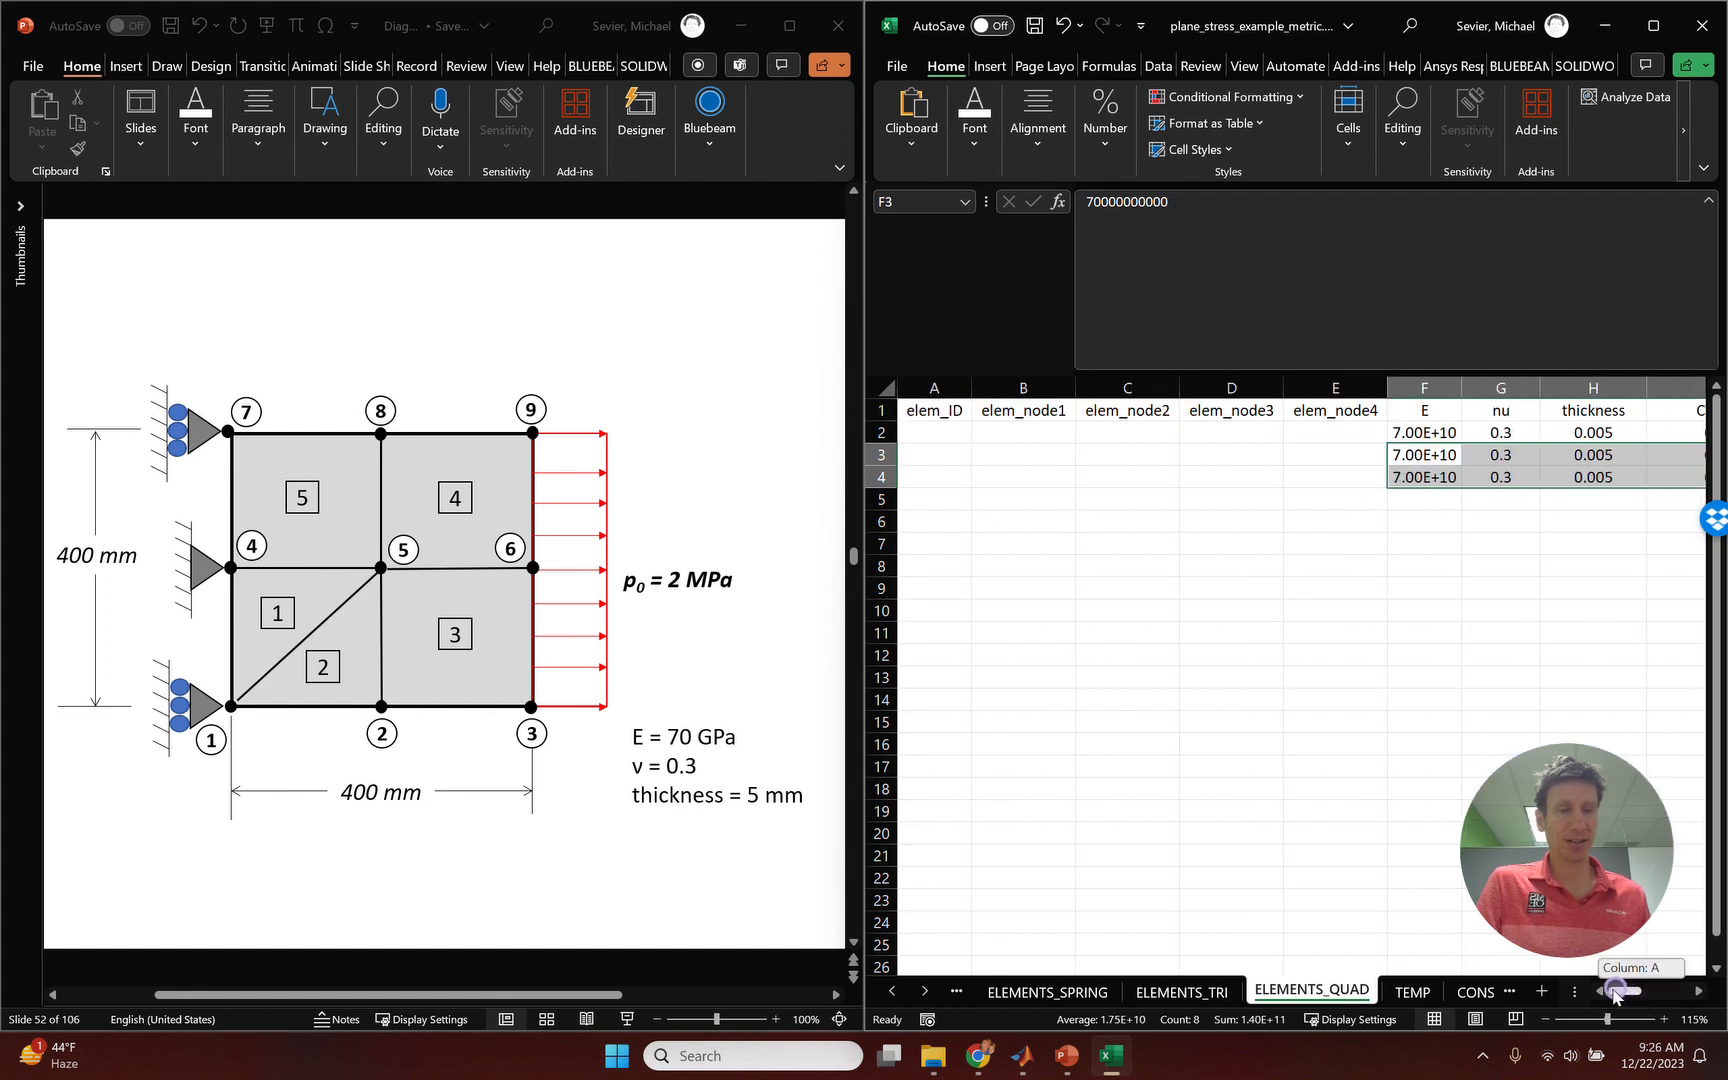
click(932, 432)
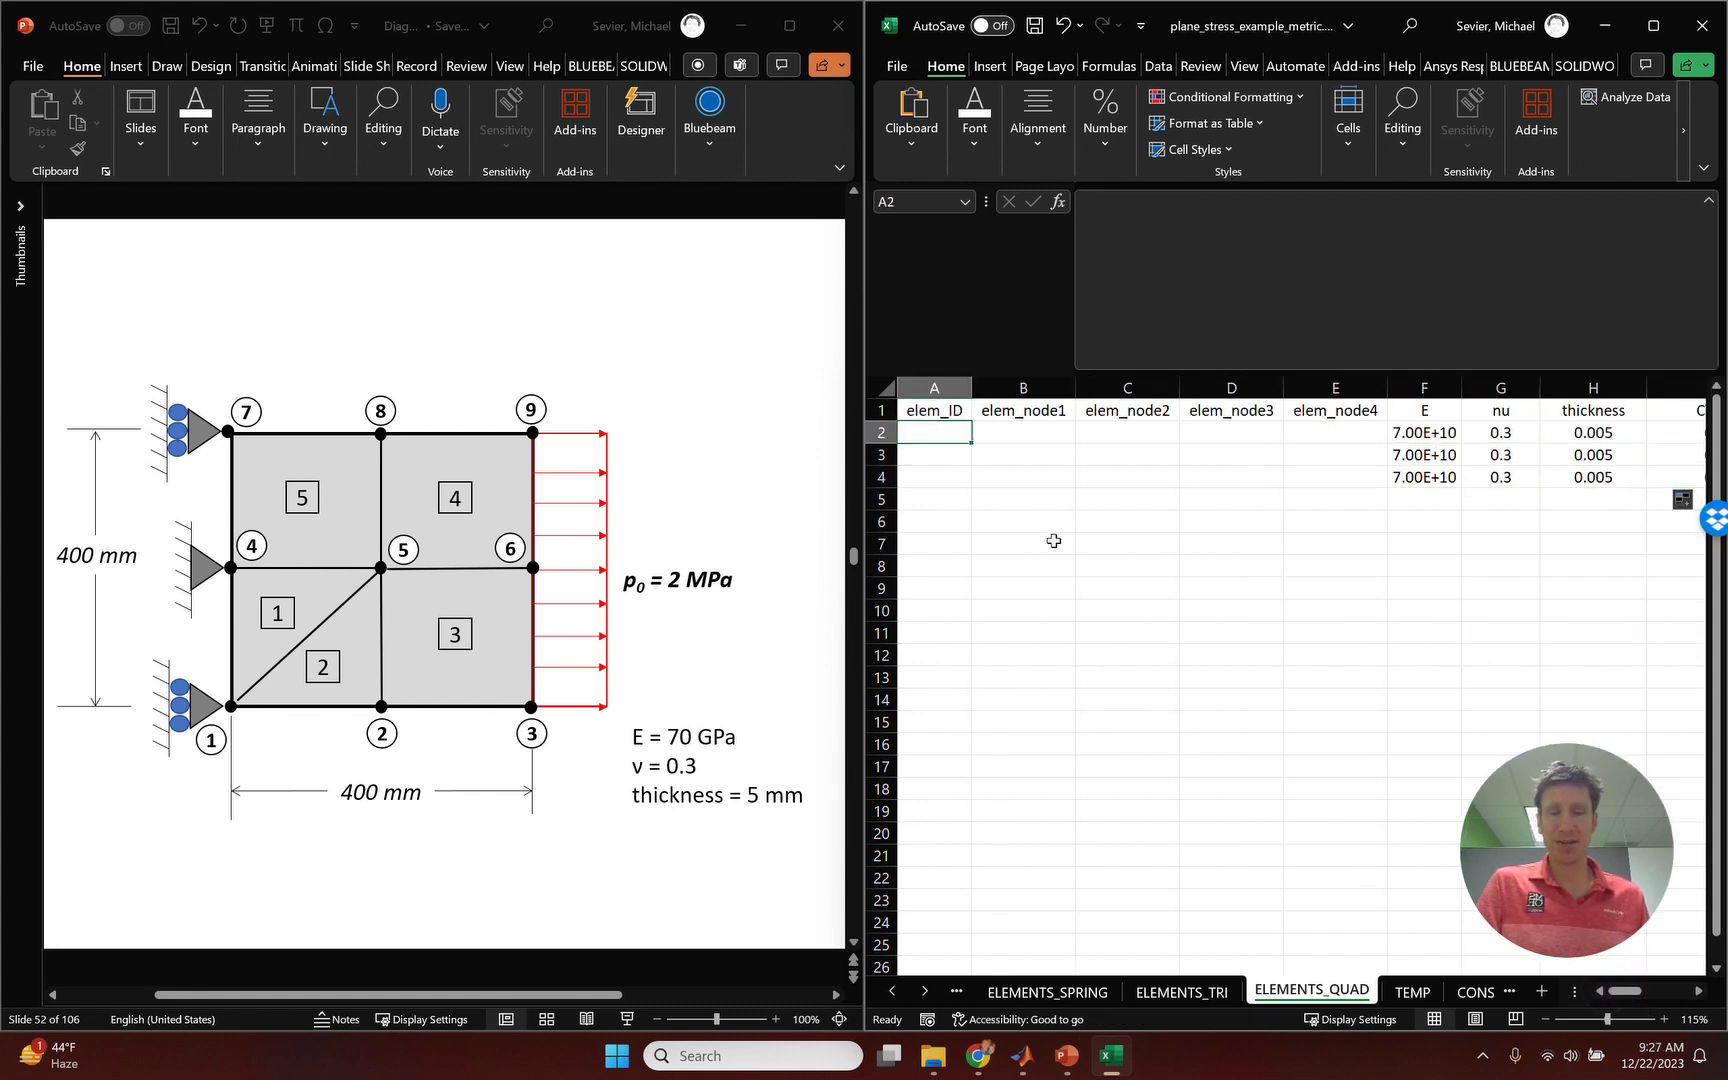
text(3)
key(Return)
text(4)
key(Return)
text(5)
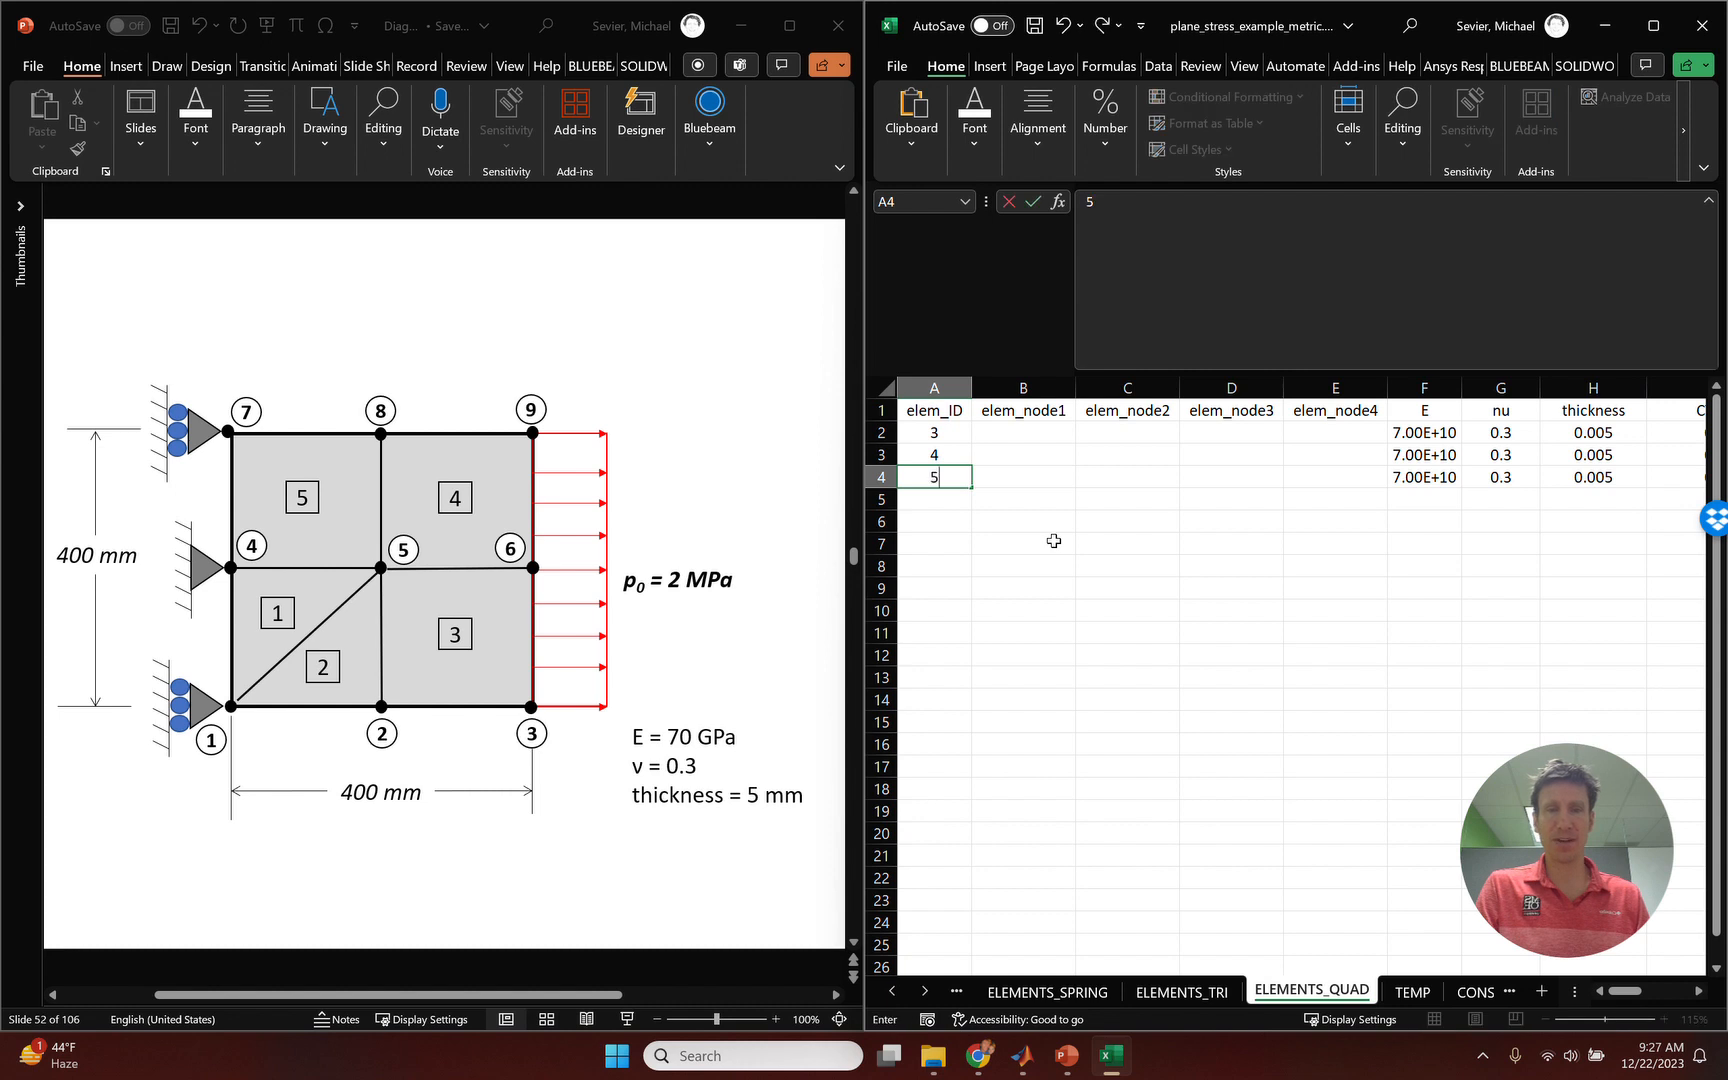
key(Up)
key(Up)
key(Right)
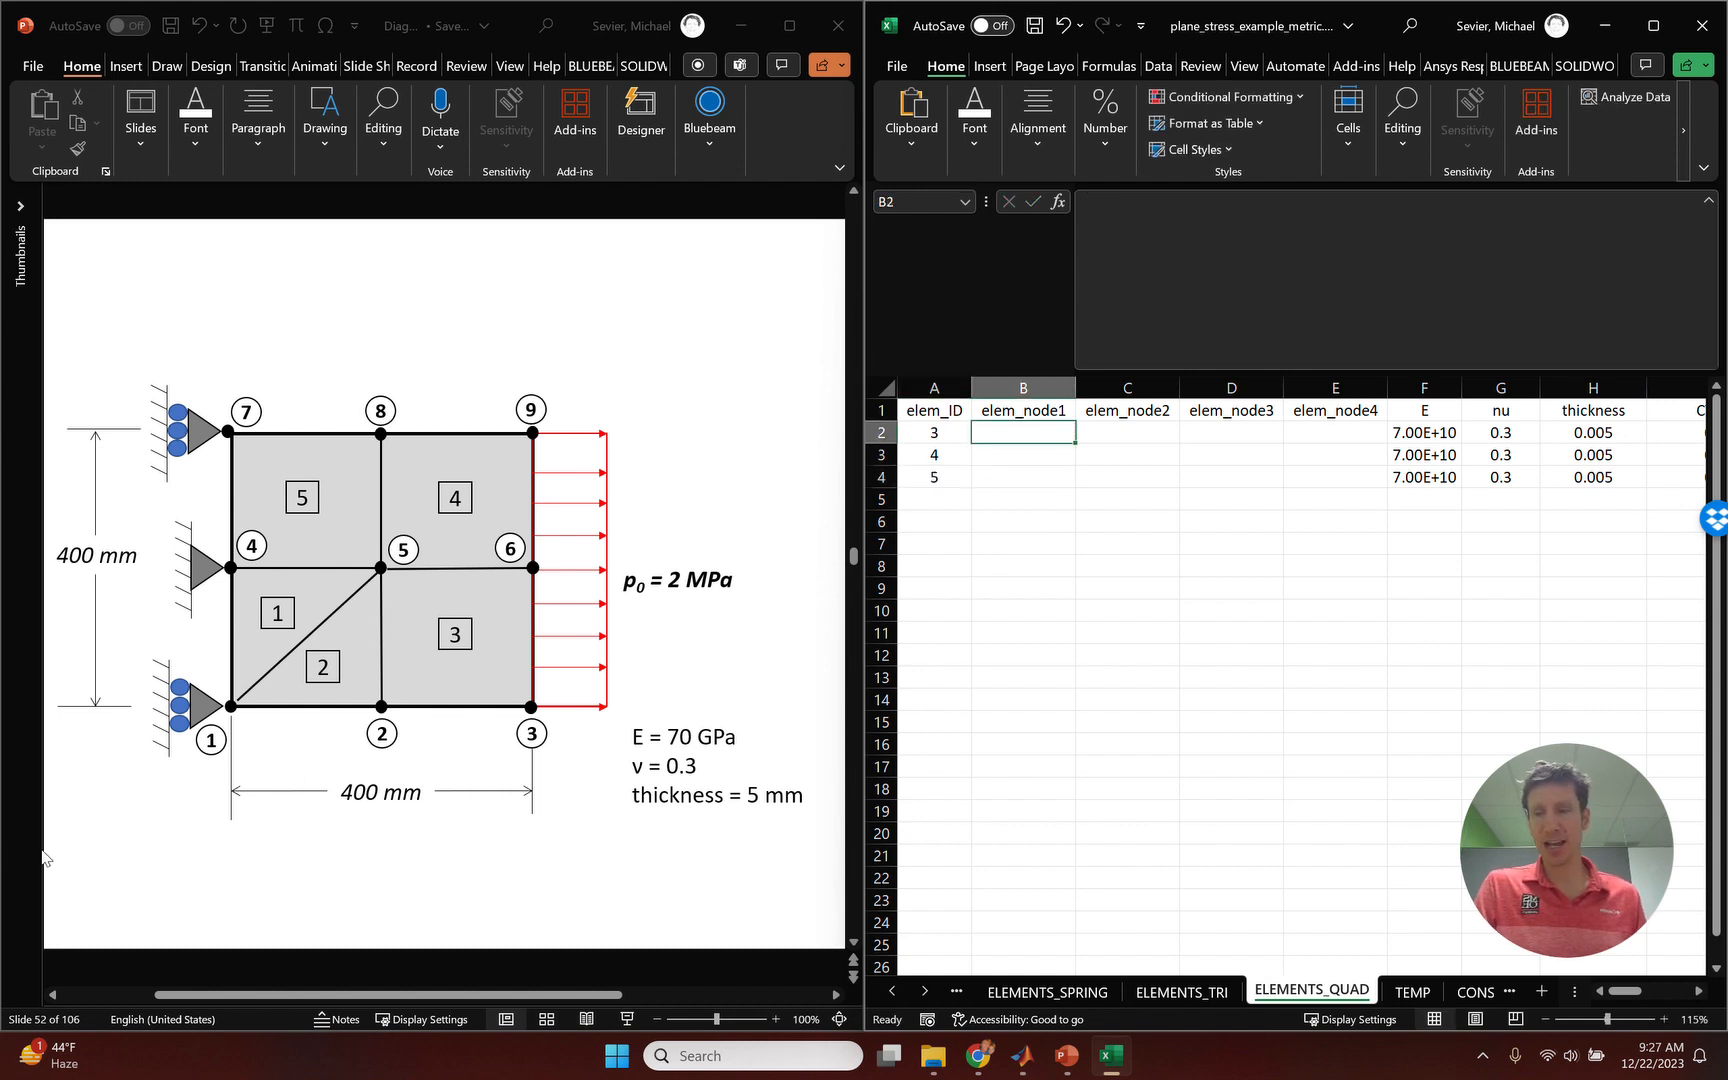
Trace element 3 on the PowerPoint diagram, and enter its nodes 2, 3, 6 and 5 as elem_node1 to elem_node4 in the Excel sheet.
click(33, 812)
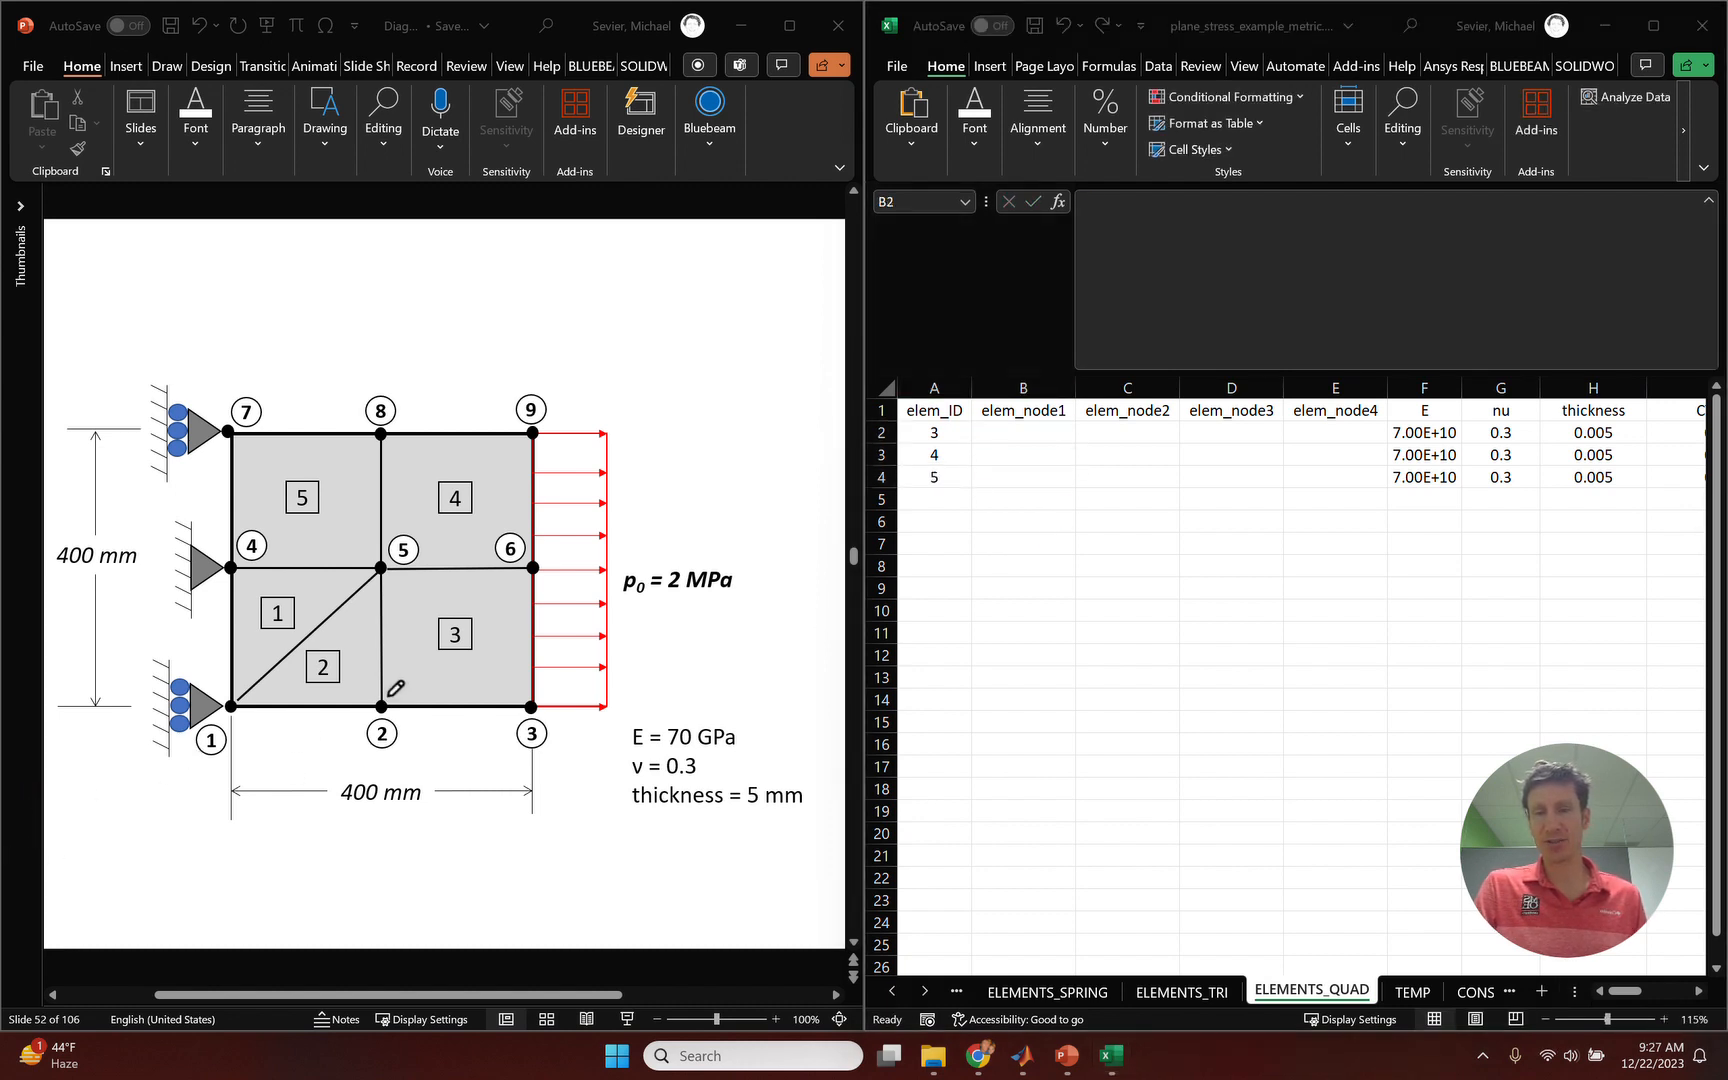
mouse_move(398, 669)
mouse_down()
mouse_move(429, 692)
mouse_move(492, 671)
mouse_move(511, 601)
mouse_move(422, 583)
mouse_move(418, 604)
mouse_move(438, 607)
mouse_move(424, 621)
mouse_up()
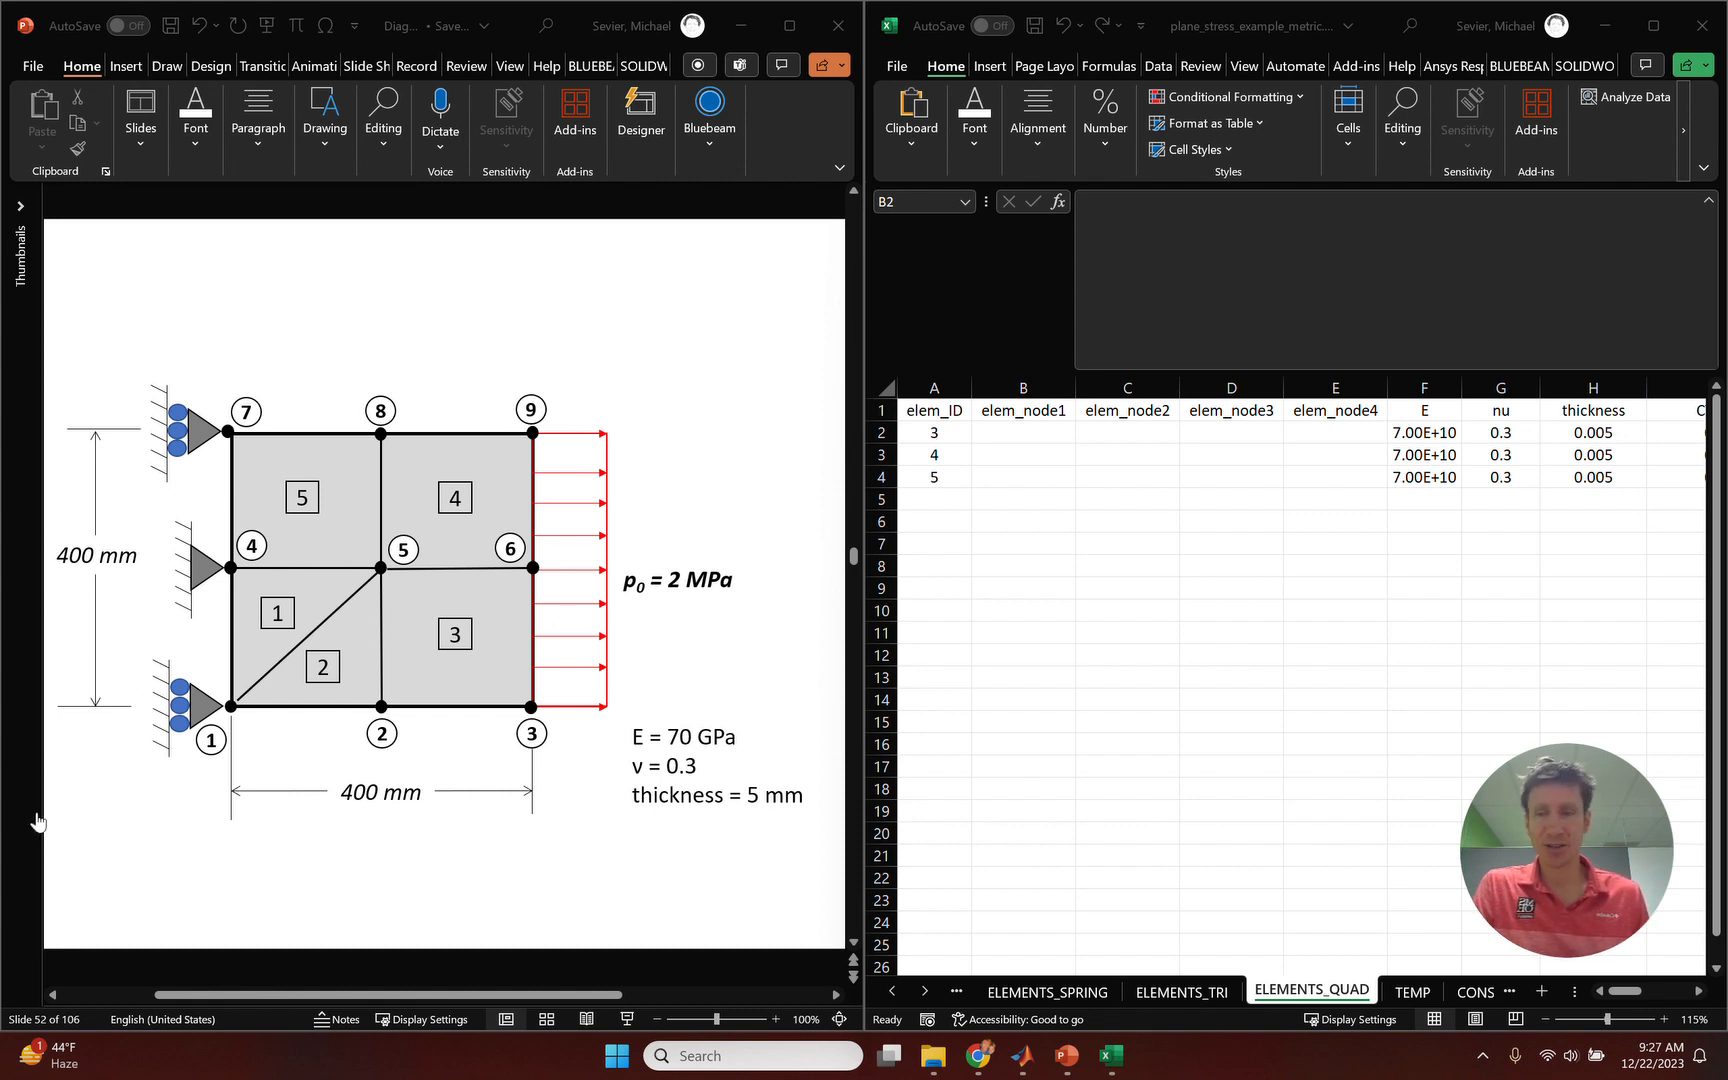
click(1025, 443)
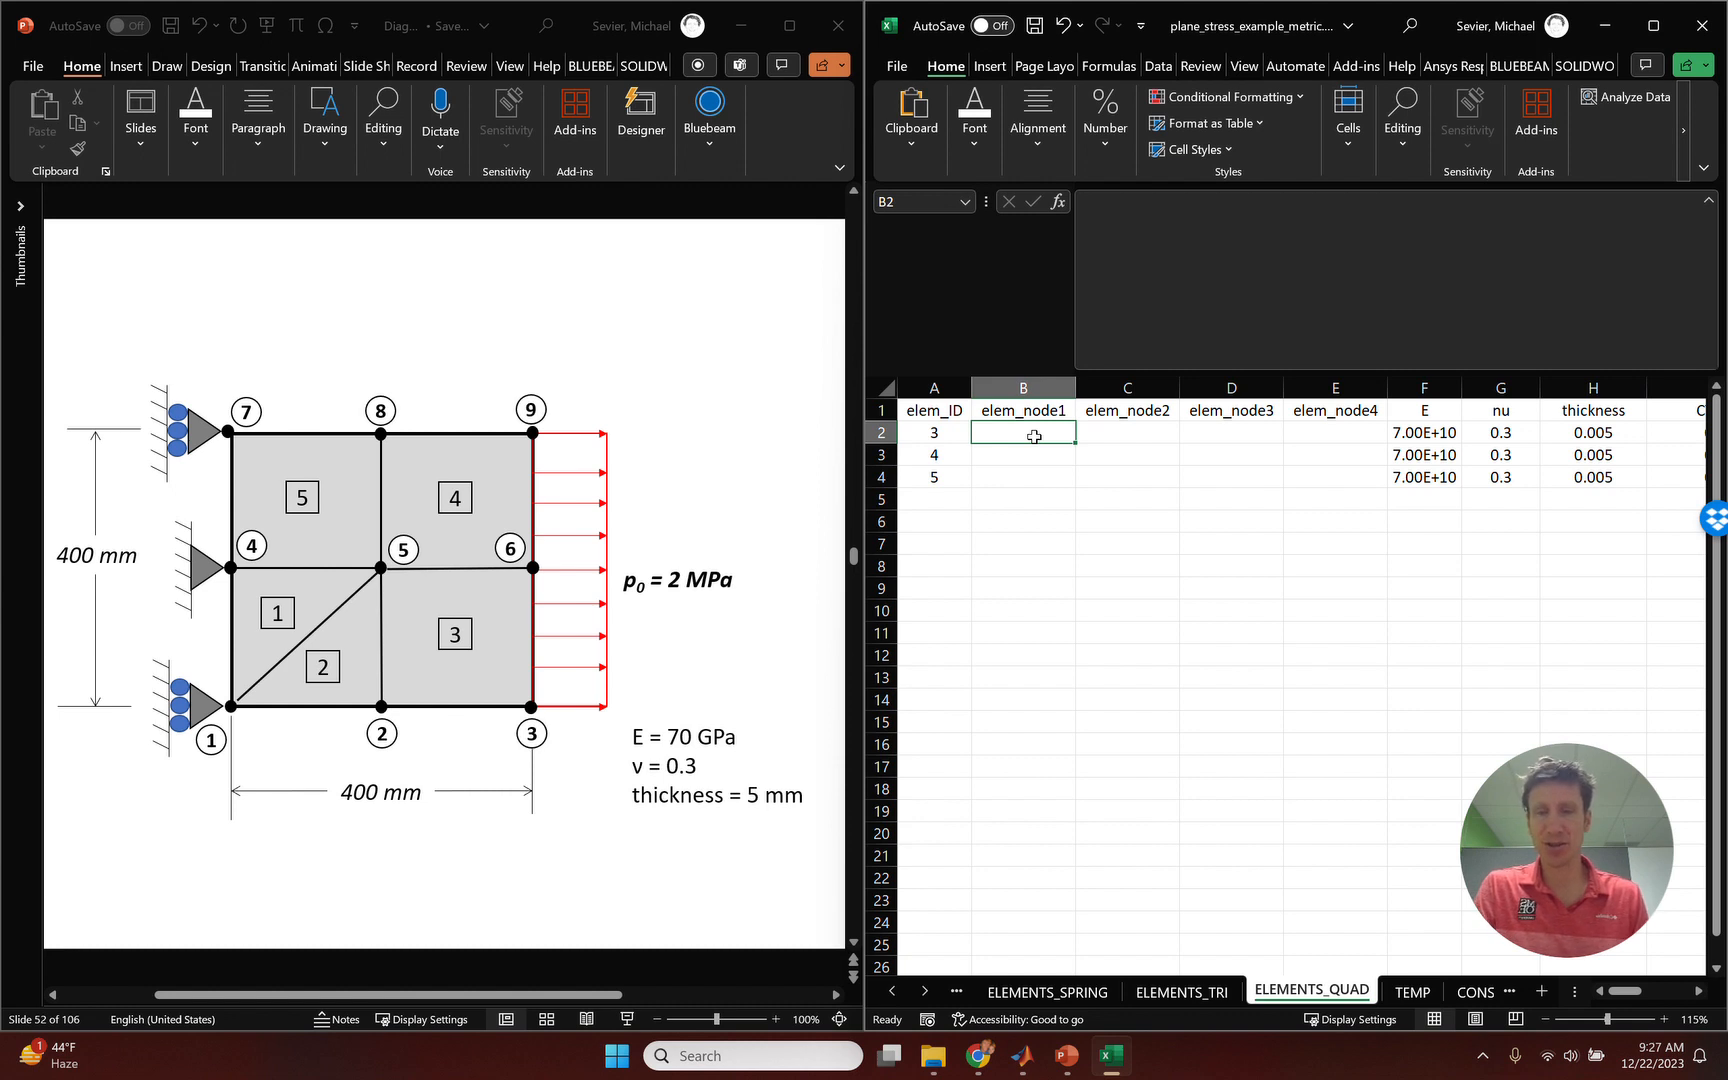
text(2)
key(Tab)
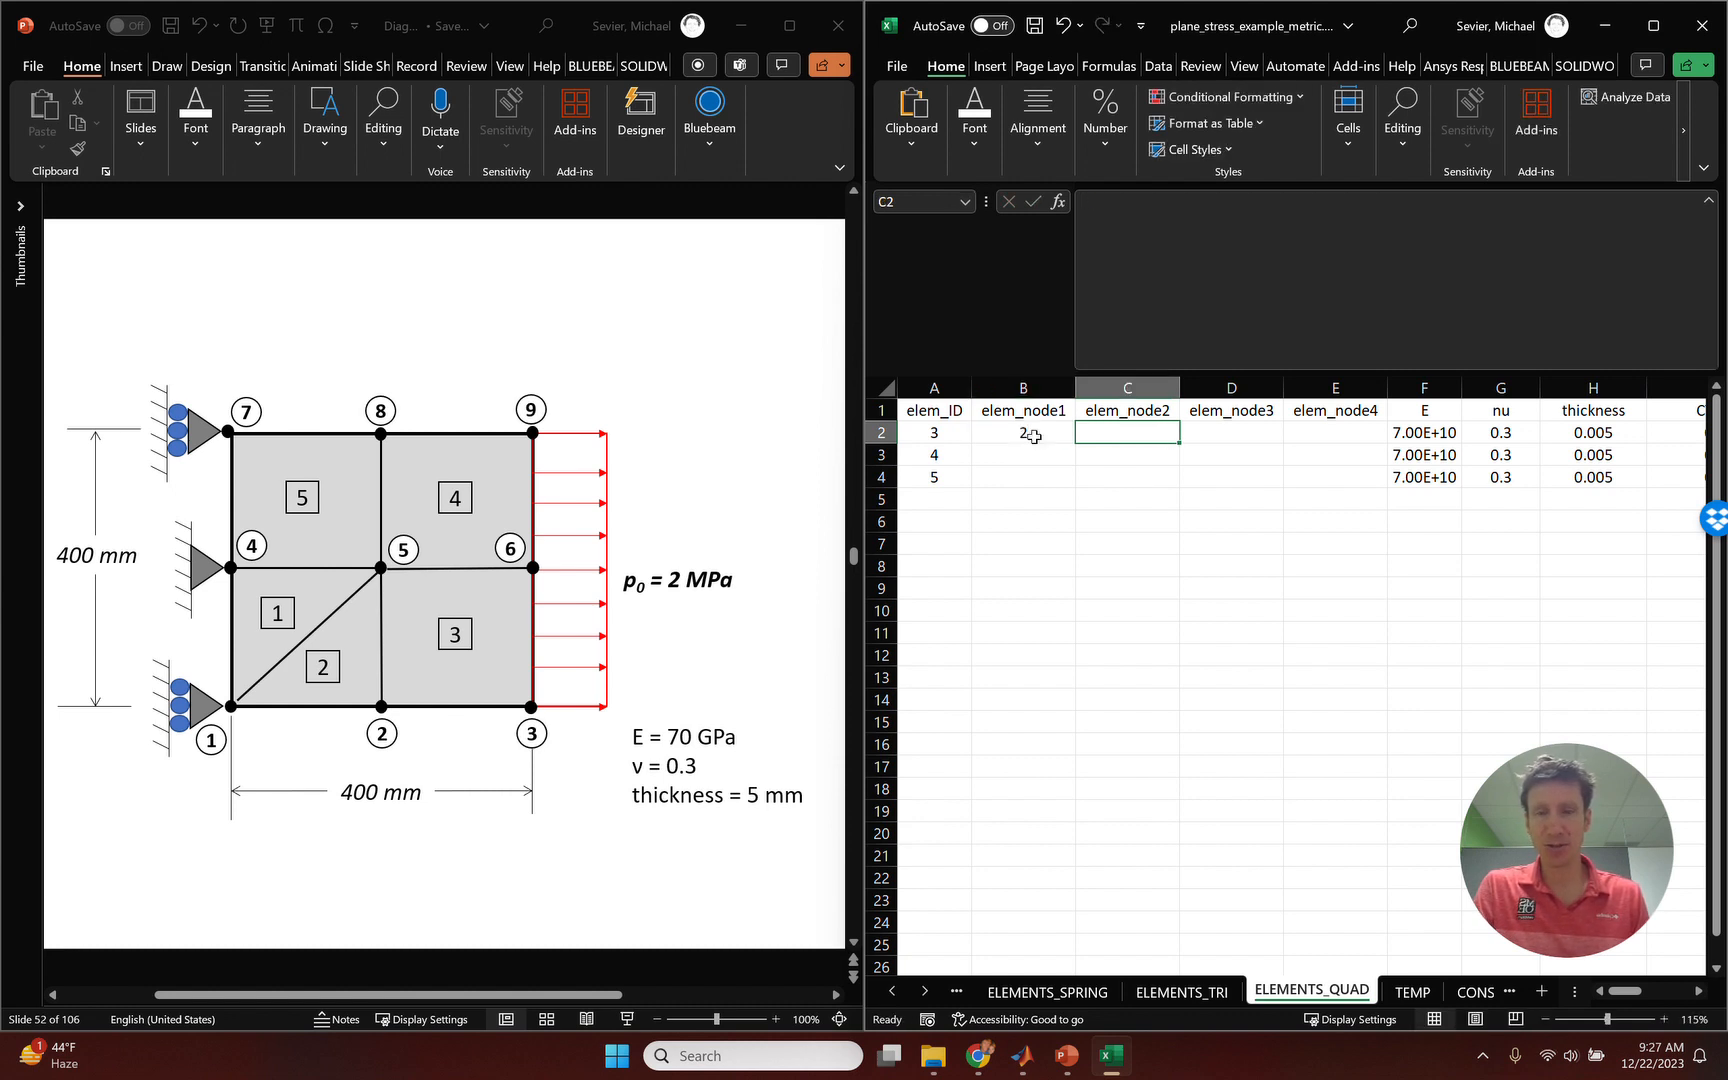
text(3)
key(Tab)
text(6)
key(Tab)
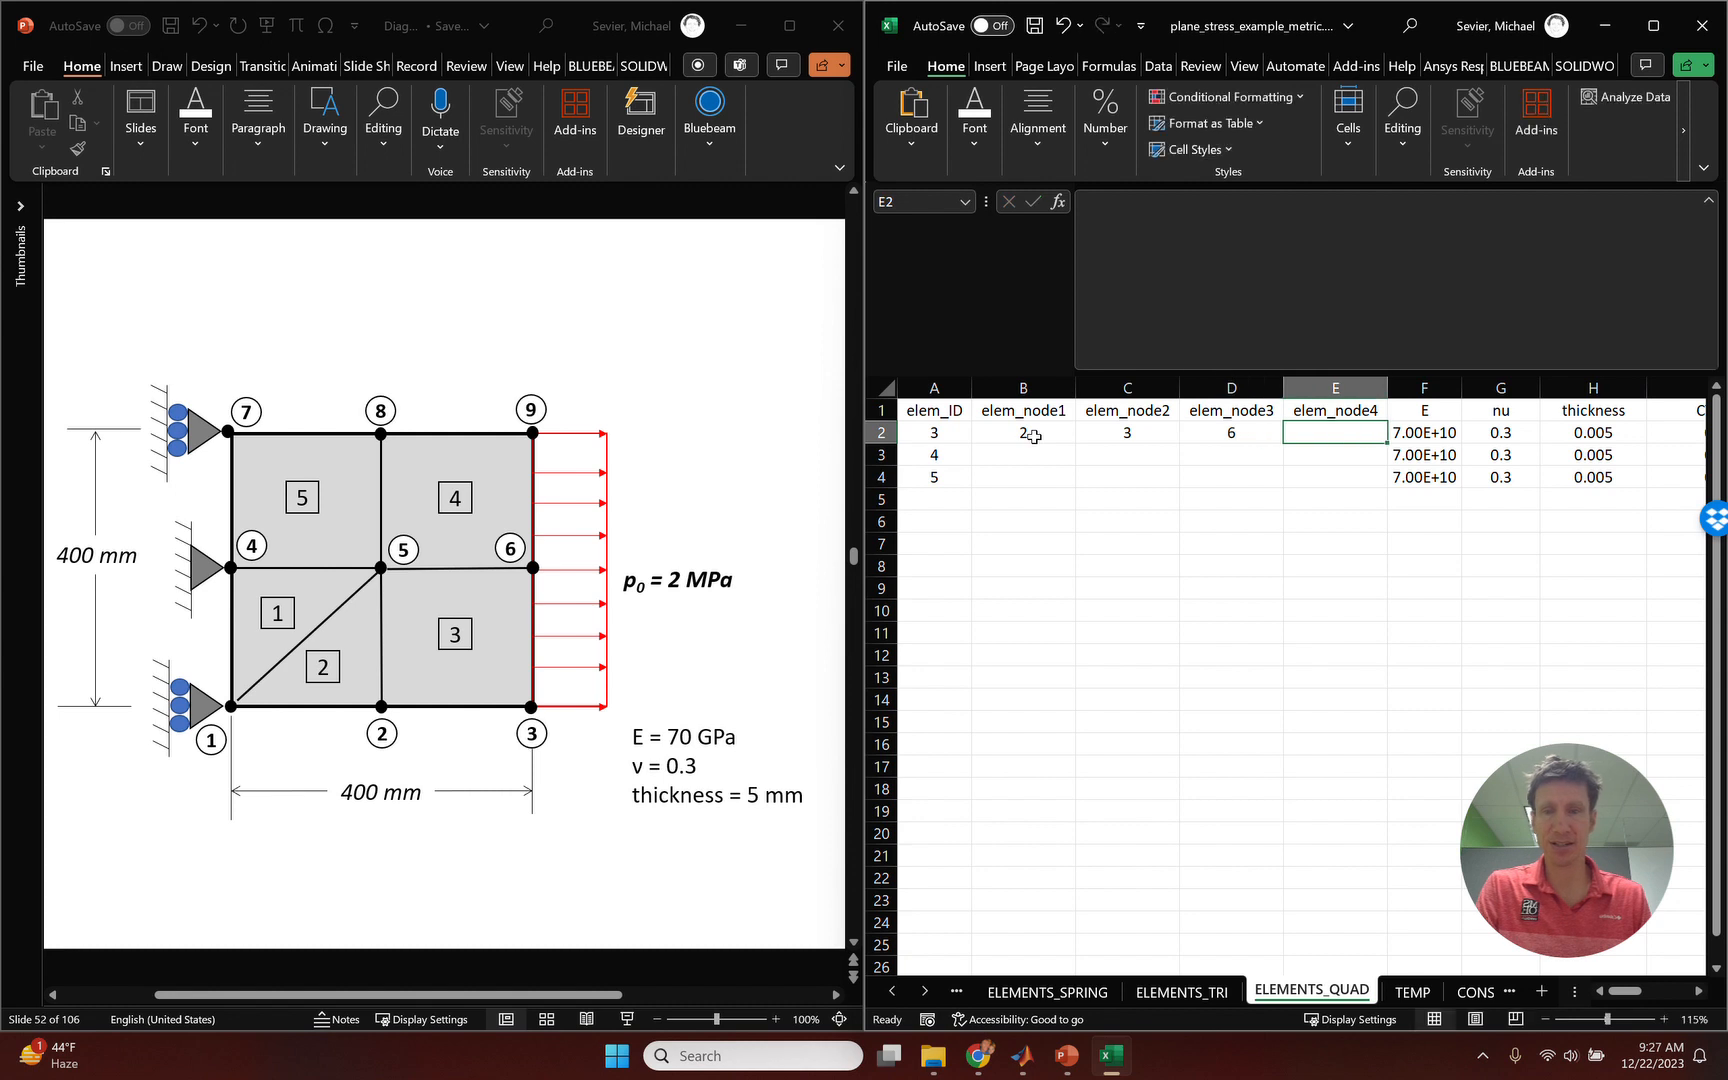
text(5)
key(Return)
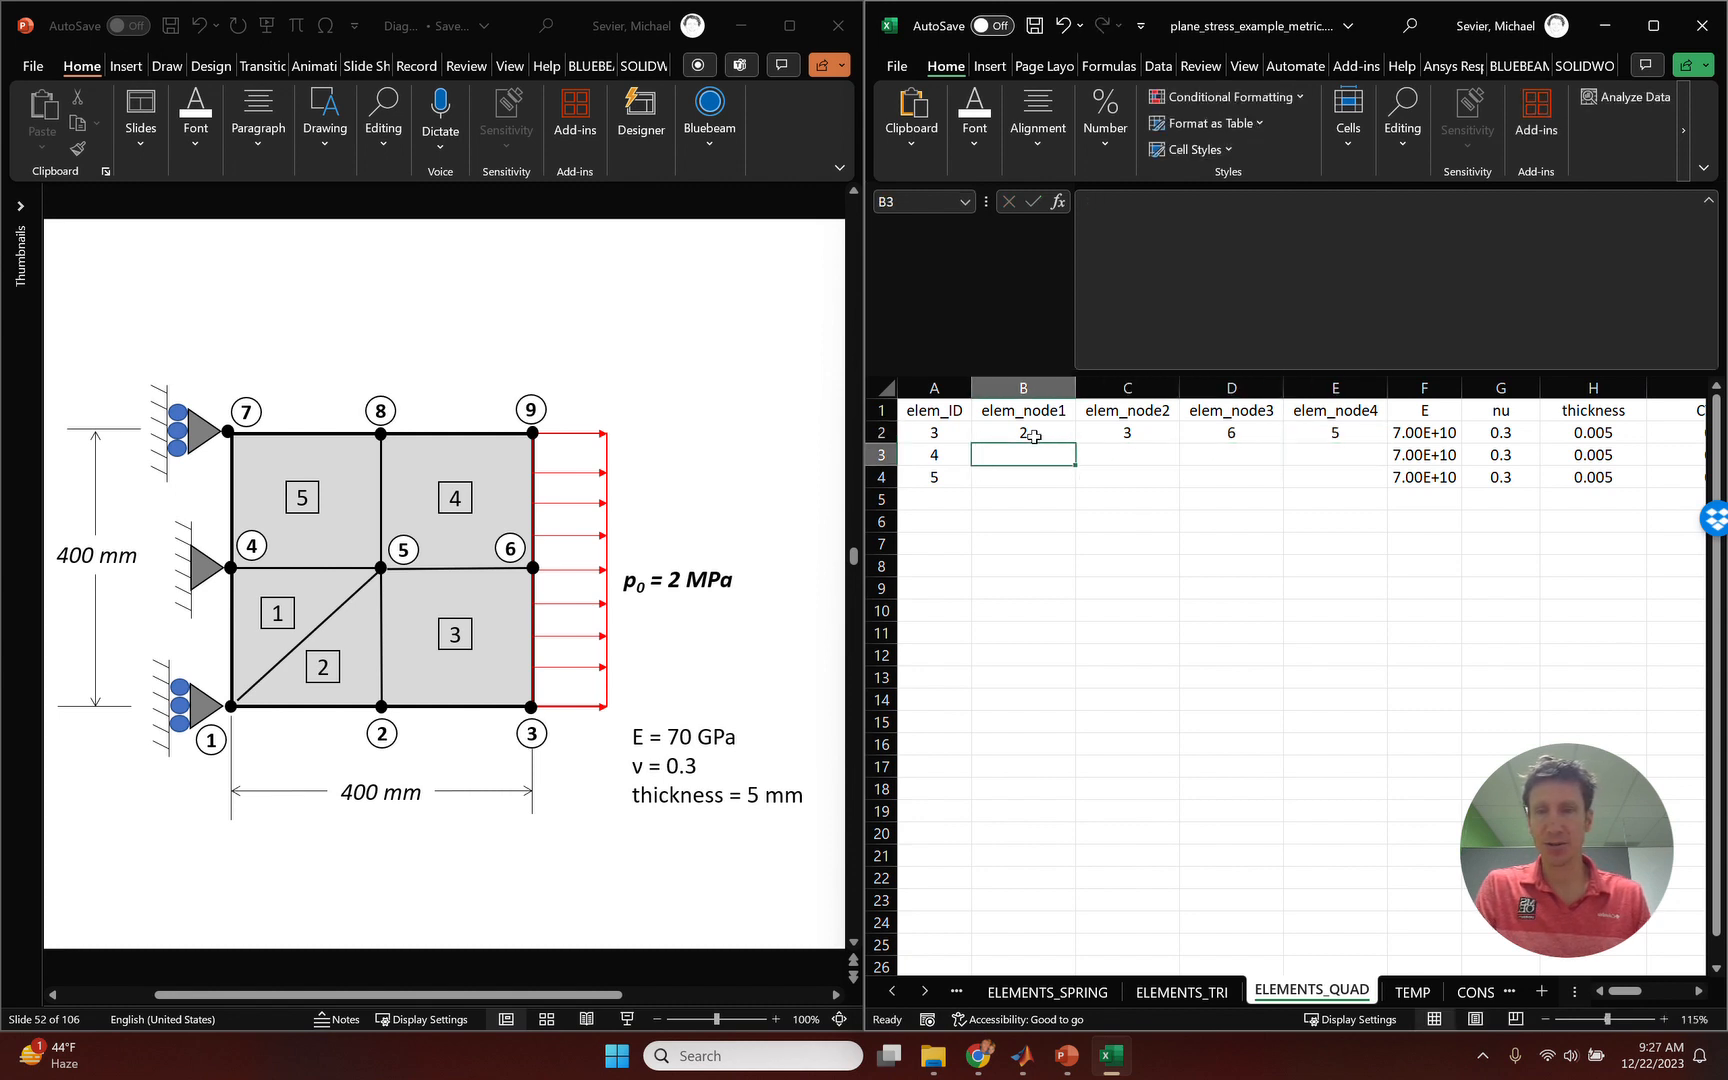
Enter nodes 5, 6, 9 and 8 as elem_node1 to elem_node4 for quad element 4.
text(5)
key(Tab)
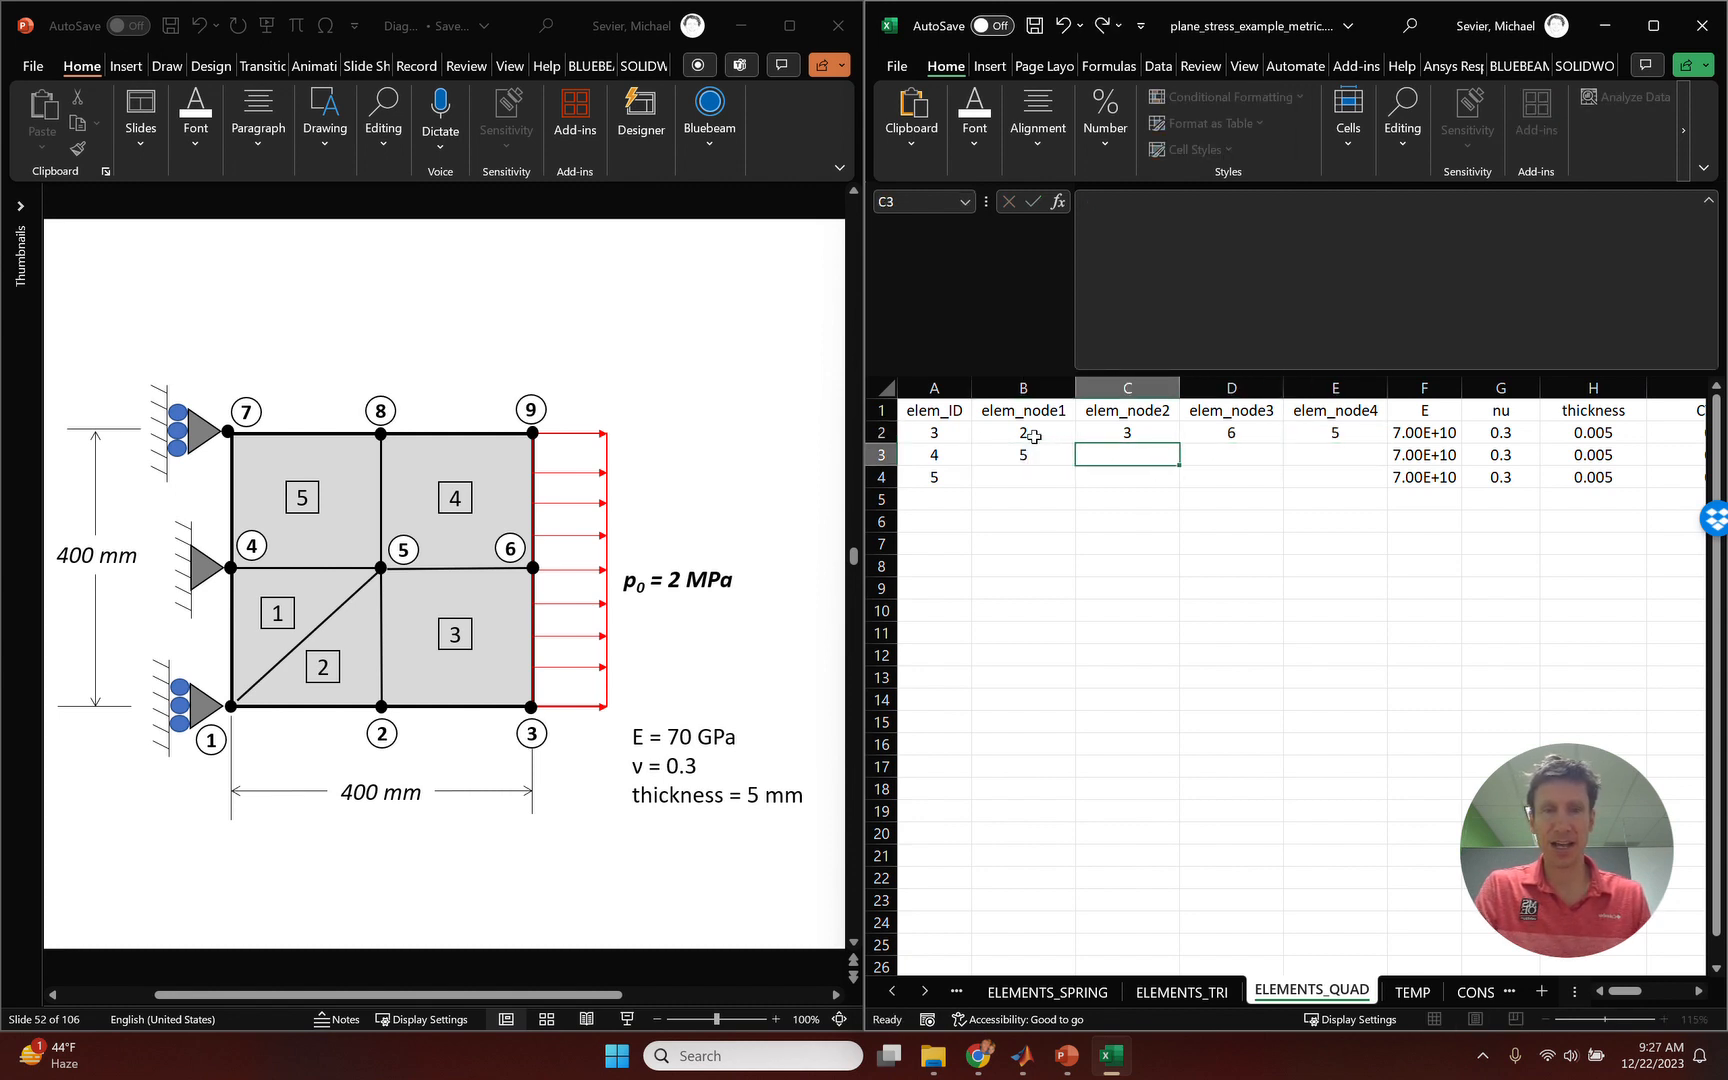
text(6)
key(Tab)
text(9)
key(Tab)
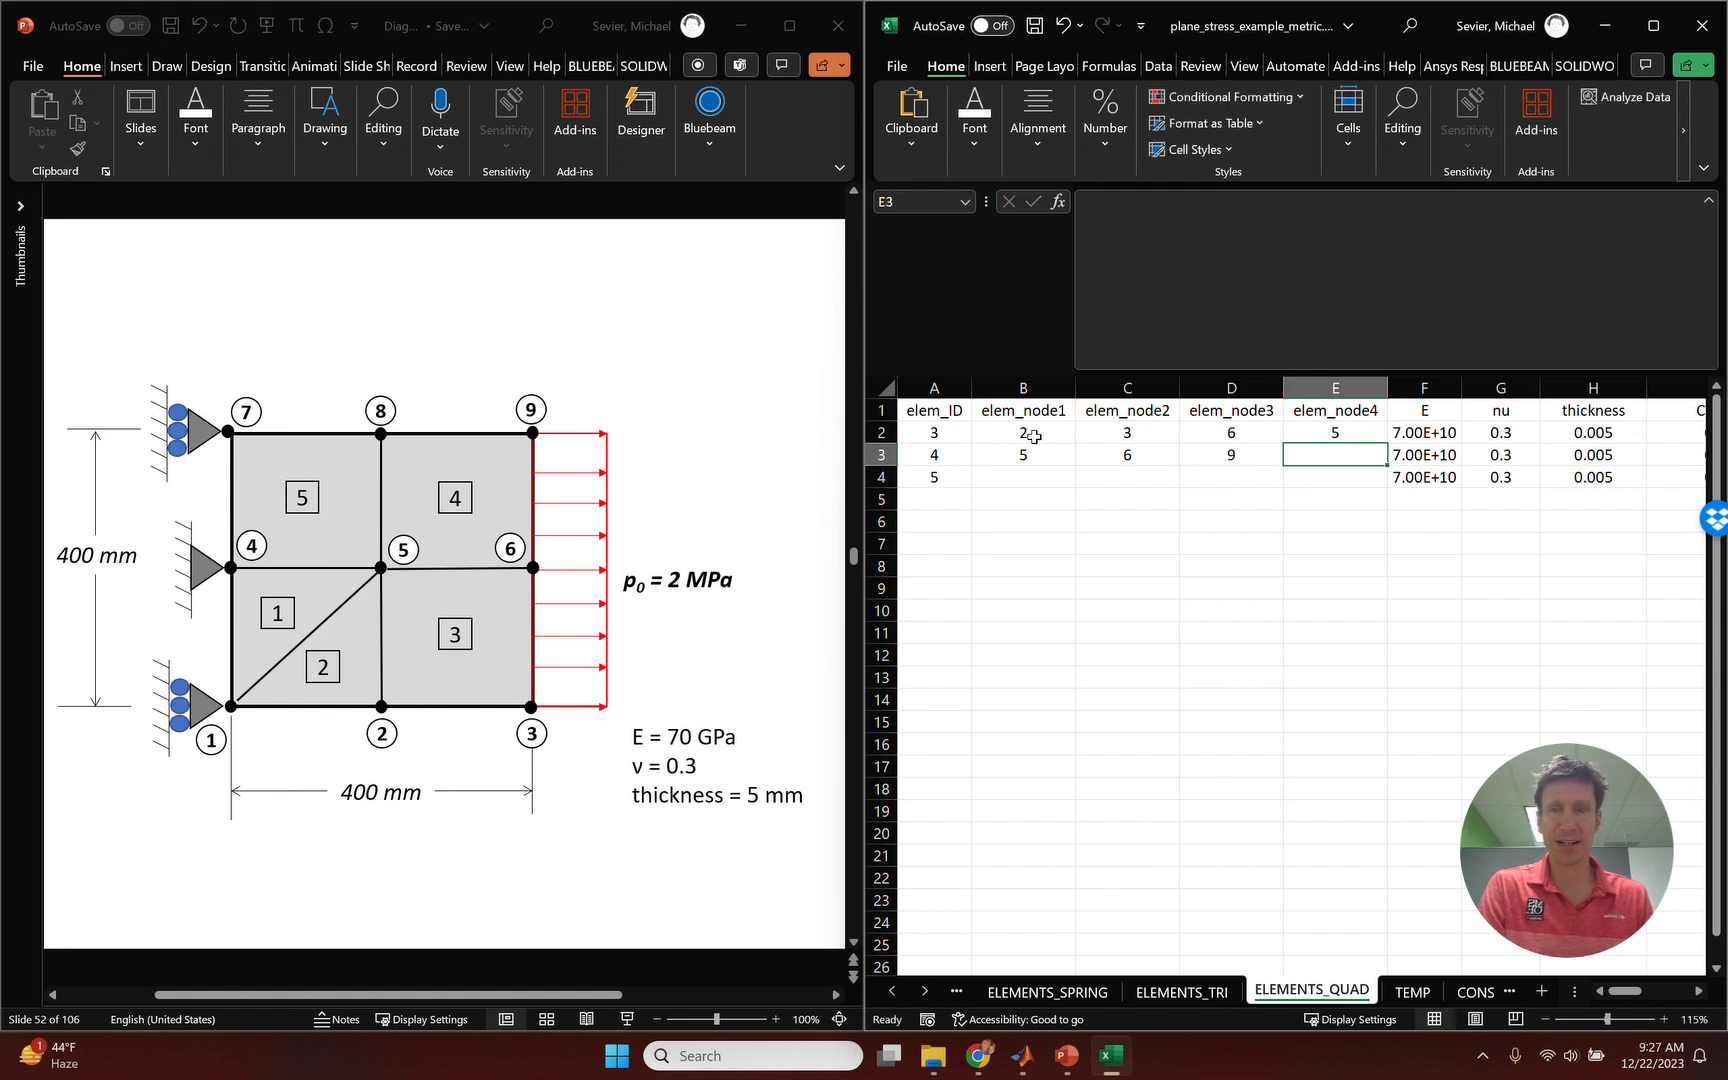
text(8)
key(Down)
key(Left)
key(Left)
key(Left)
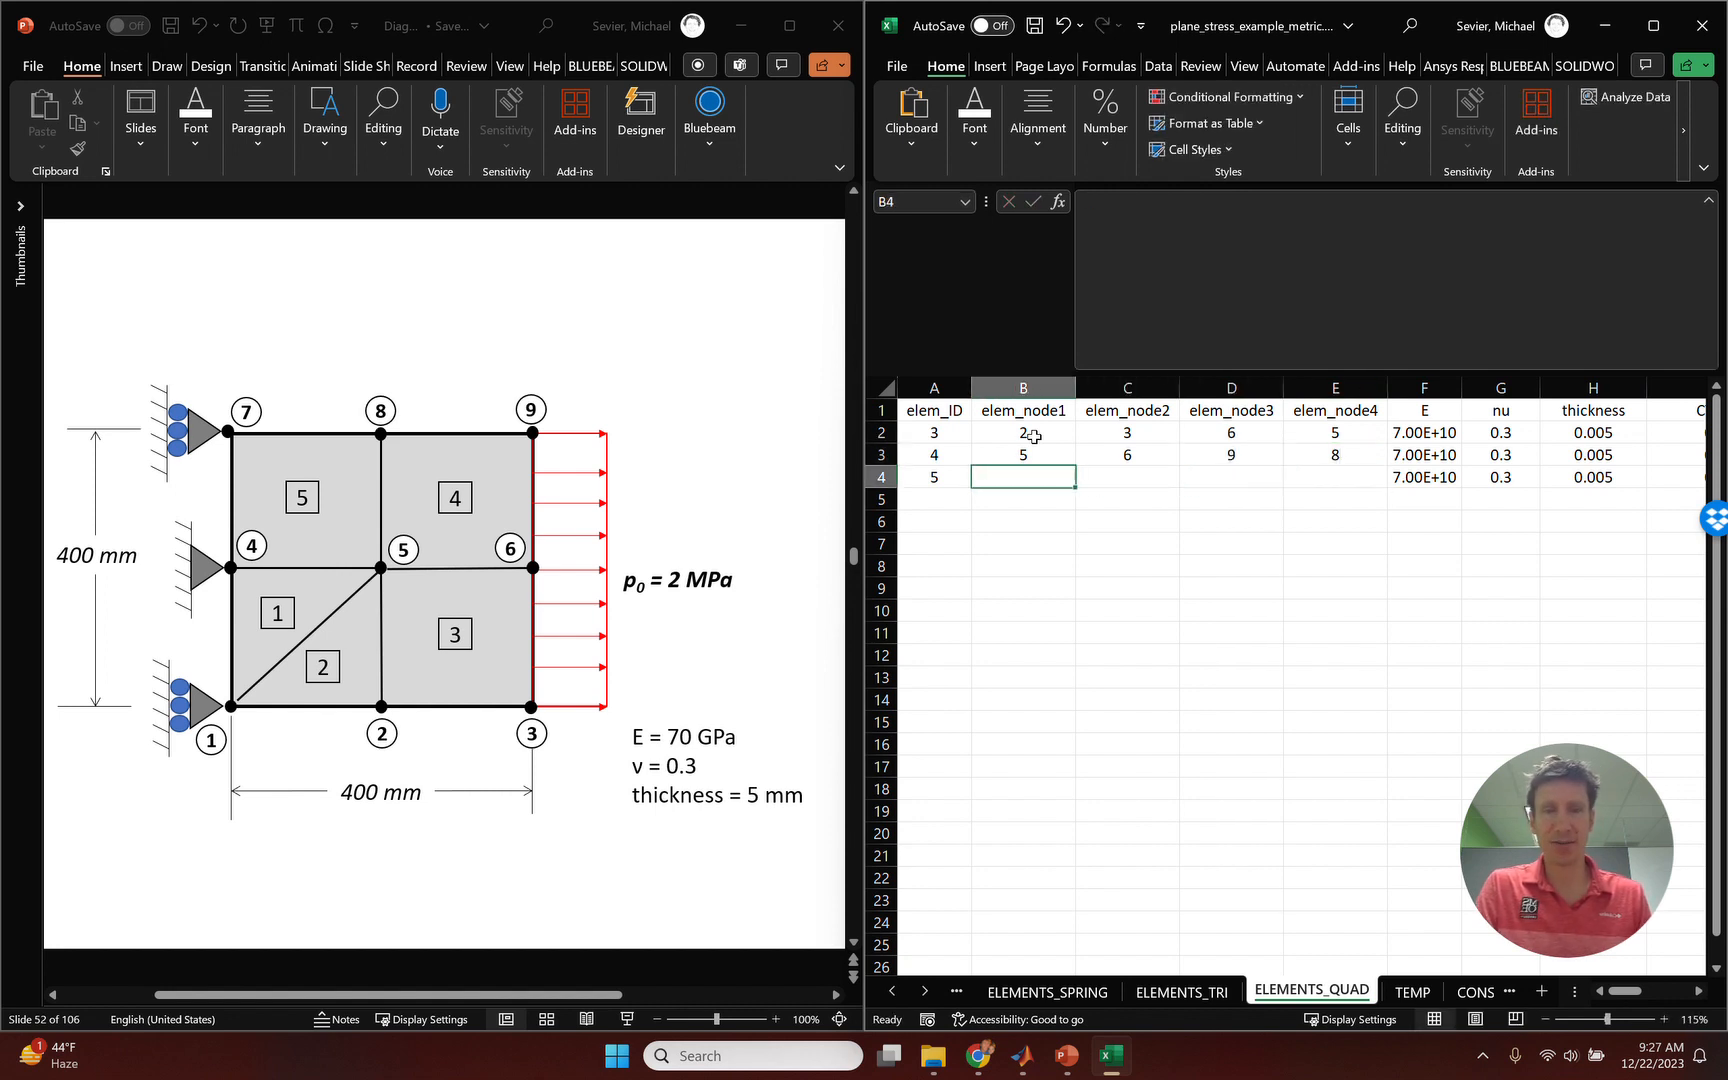
Enter nodes 4, 5, 8 and 7 as elem_node1 to elem_node4 for quad element 5.
text(4)
key(Tab)
text(5)
key(Tab)
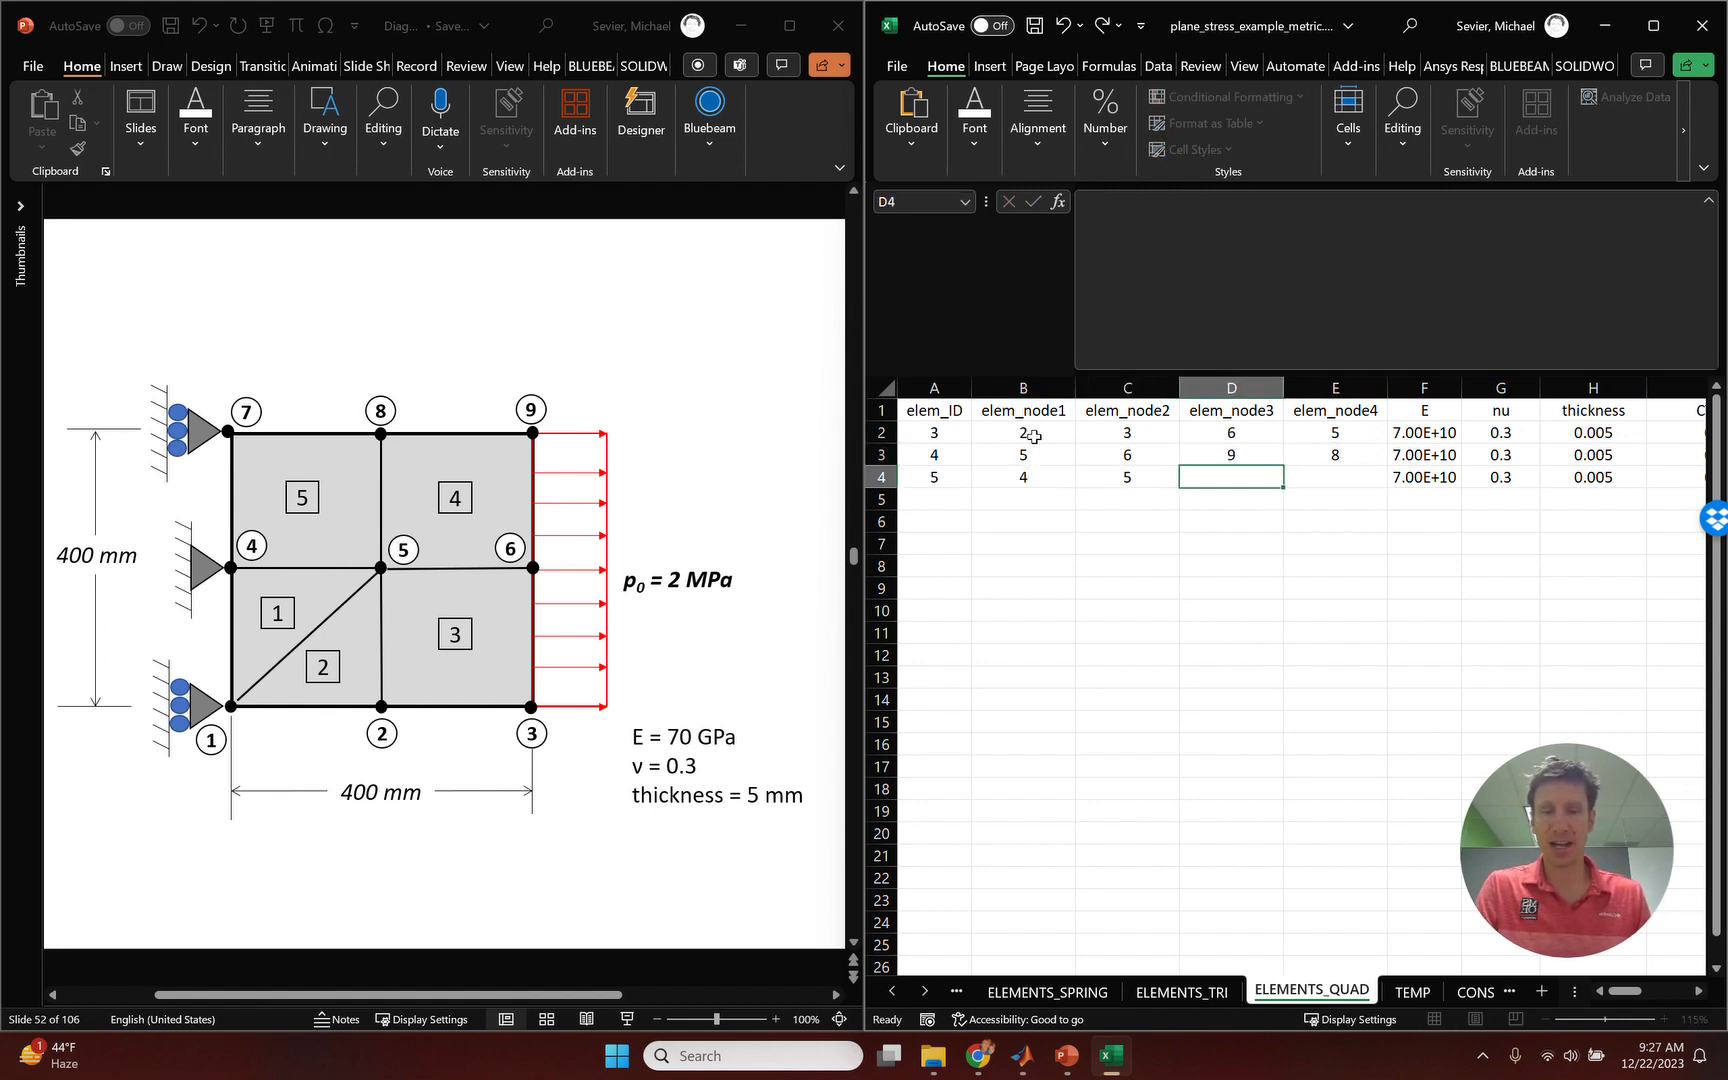
text(8)
key(Tab)
text(7)
key(Down)
key(Left)
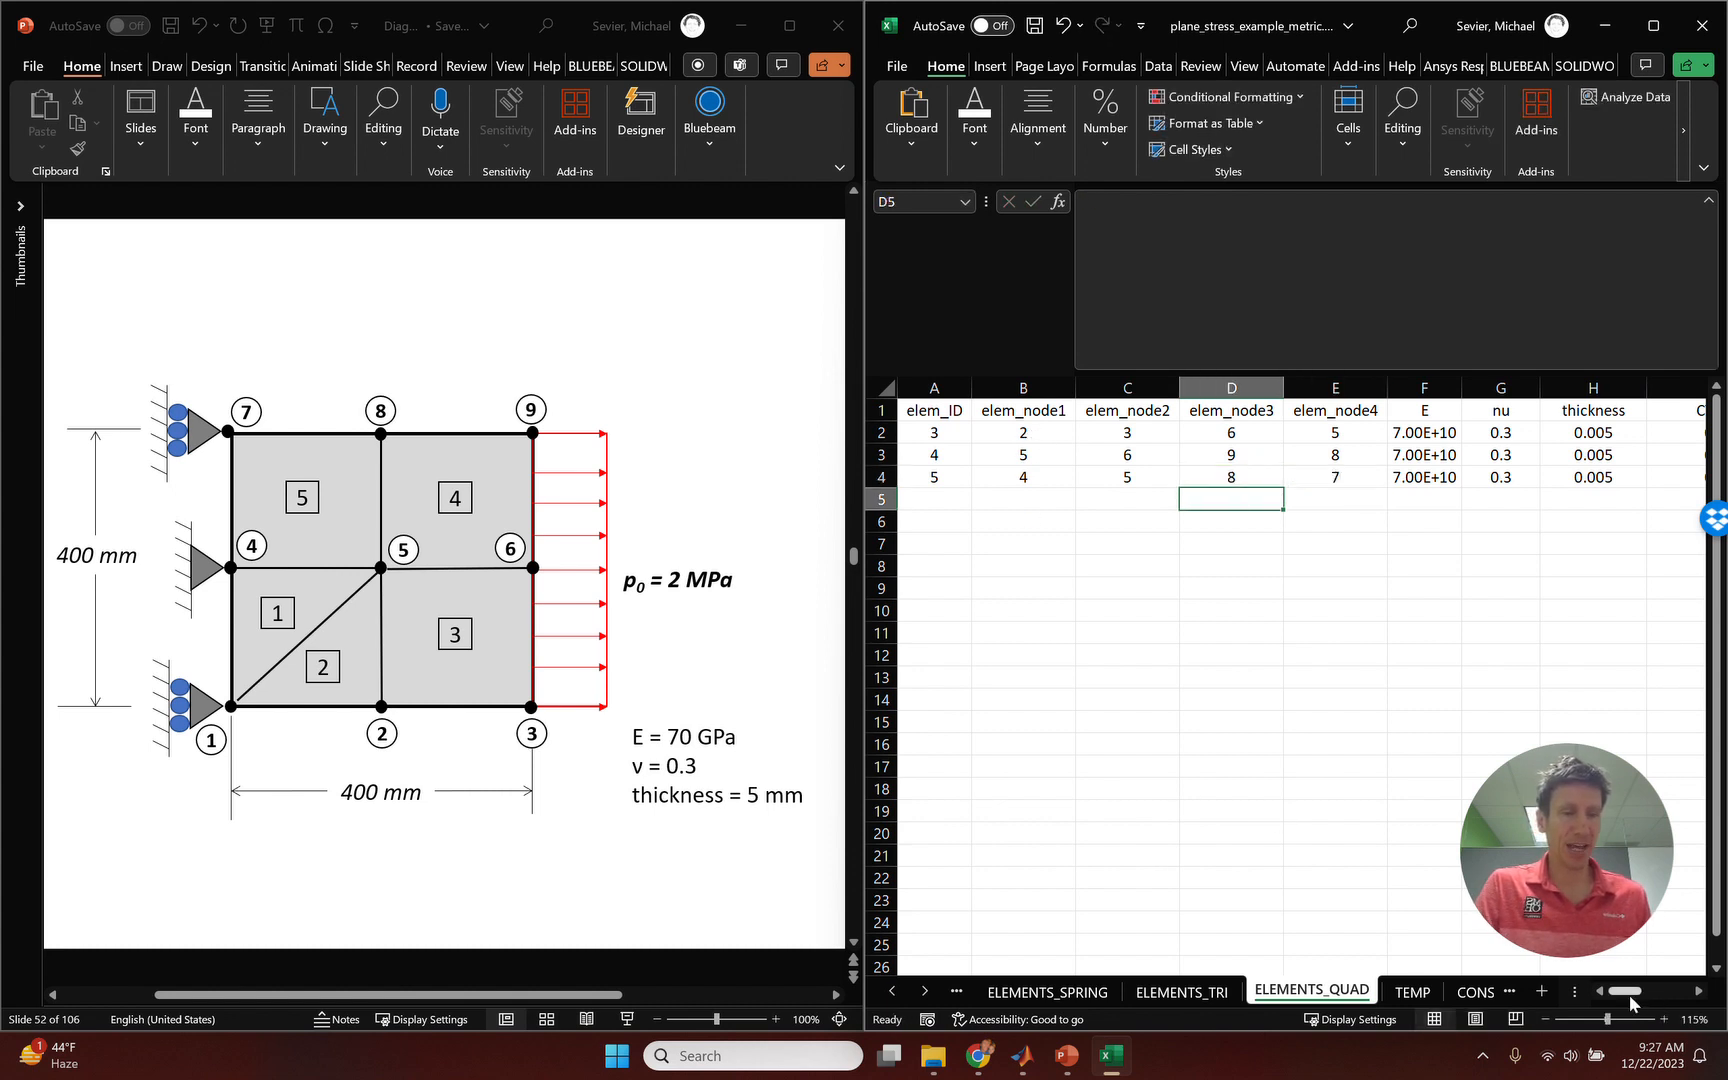
Skip the TEMP sheet and, on the CONSTRAINTS sheet, constrain node 1 in DOF 1 in row 2.
mouse_move(1630, 996)
mouse_down()
mouse_move(1645, 997)
mouse_move(1620, 997)
mouse_up()
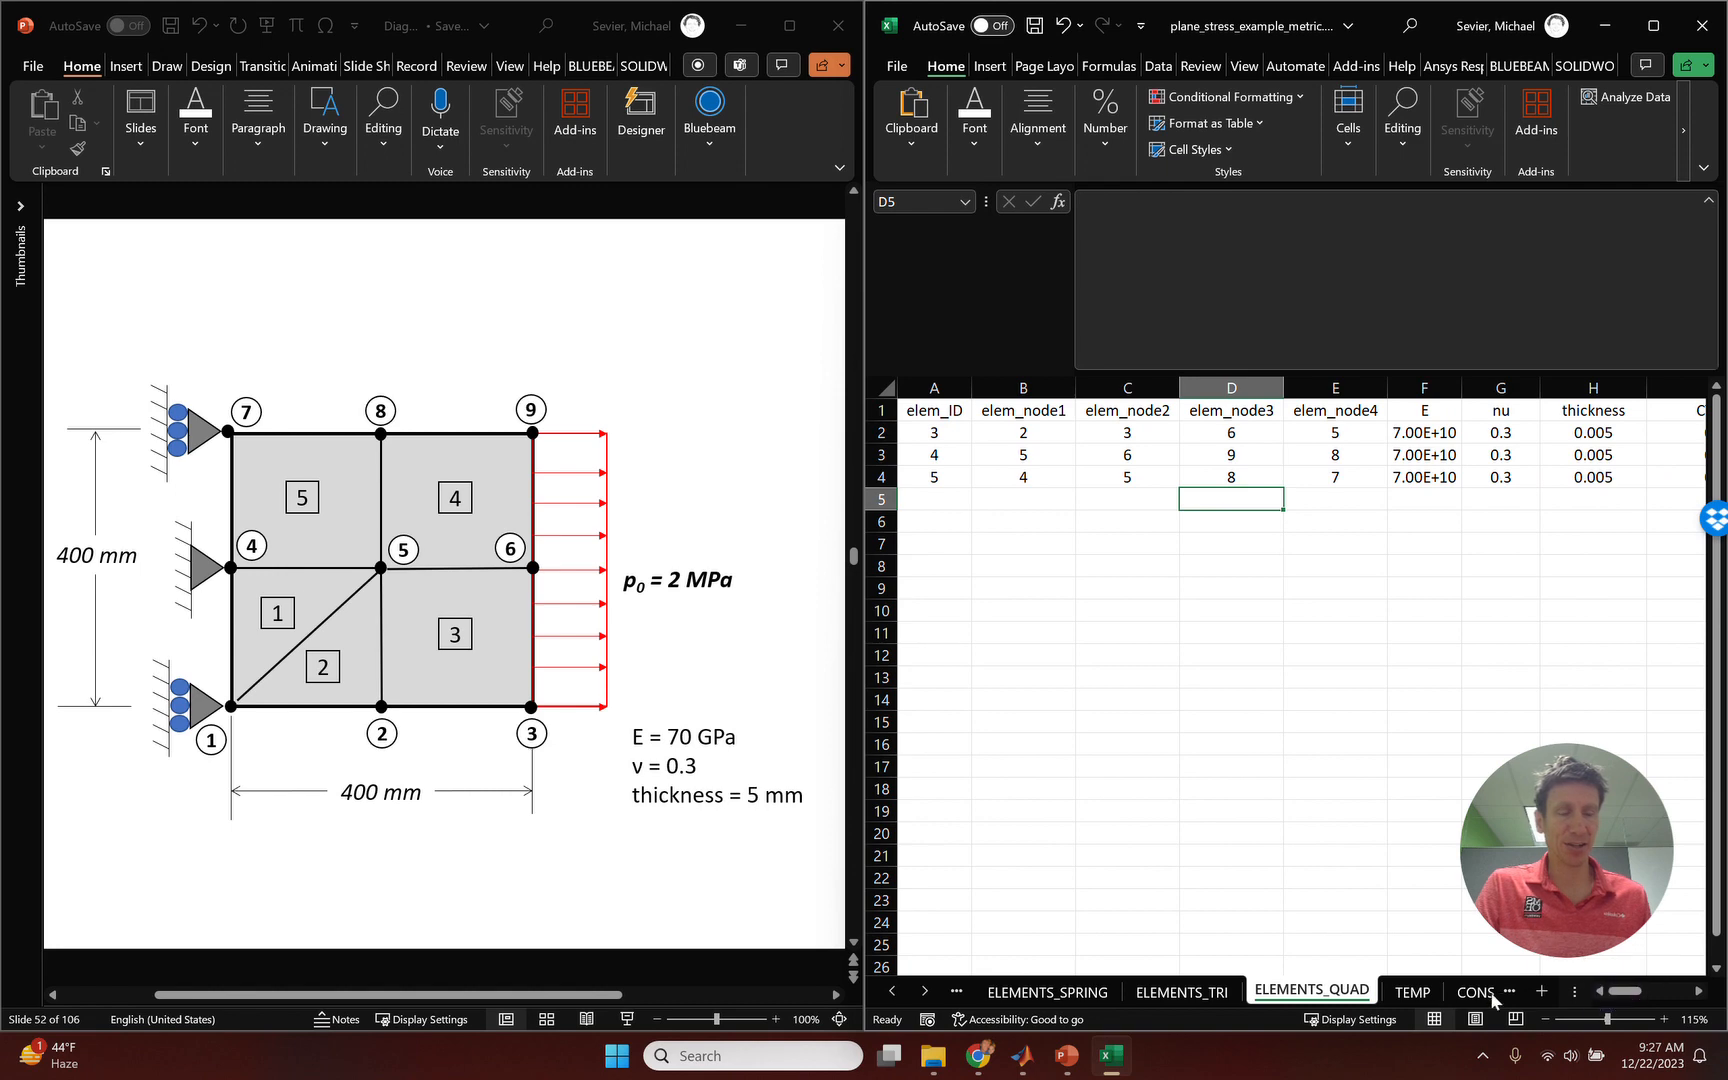
click(1413, 994)
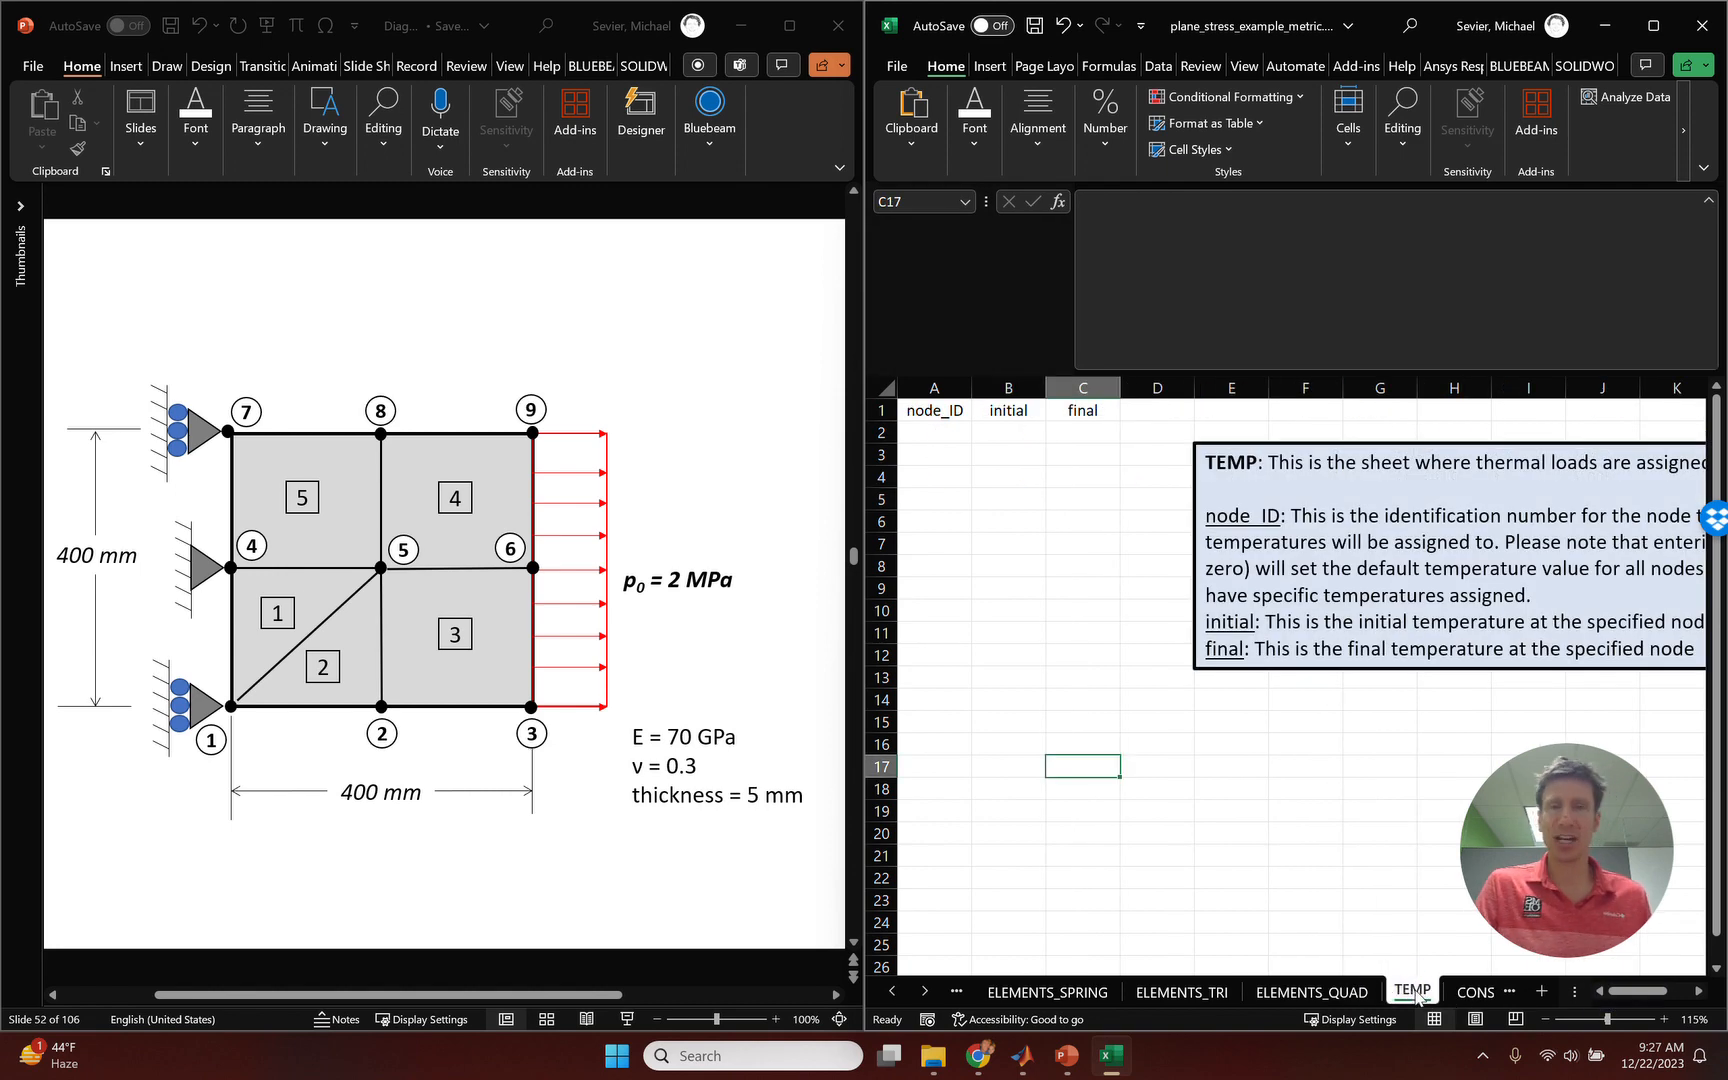
click(1478, 992)
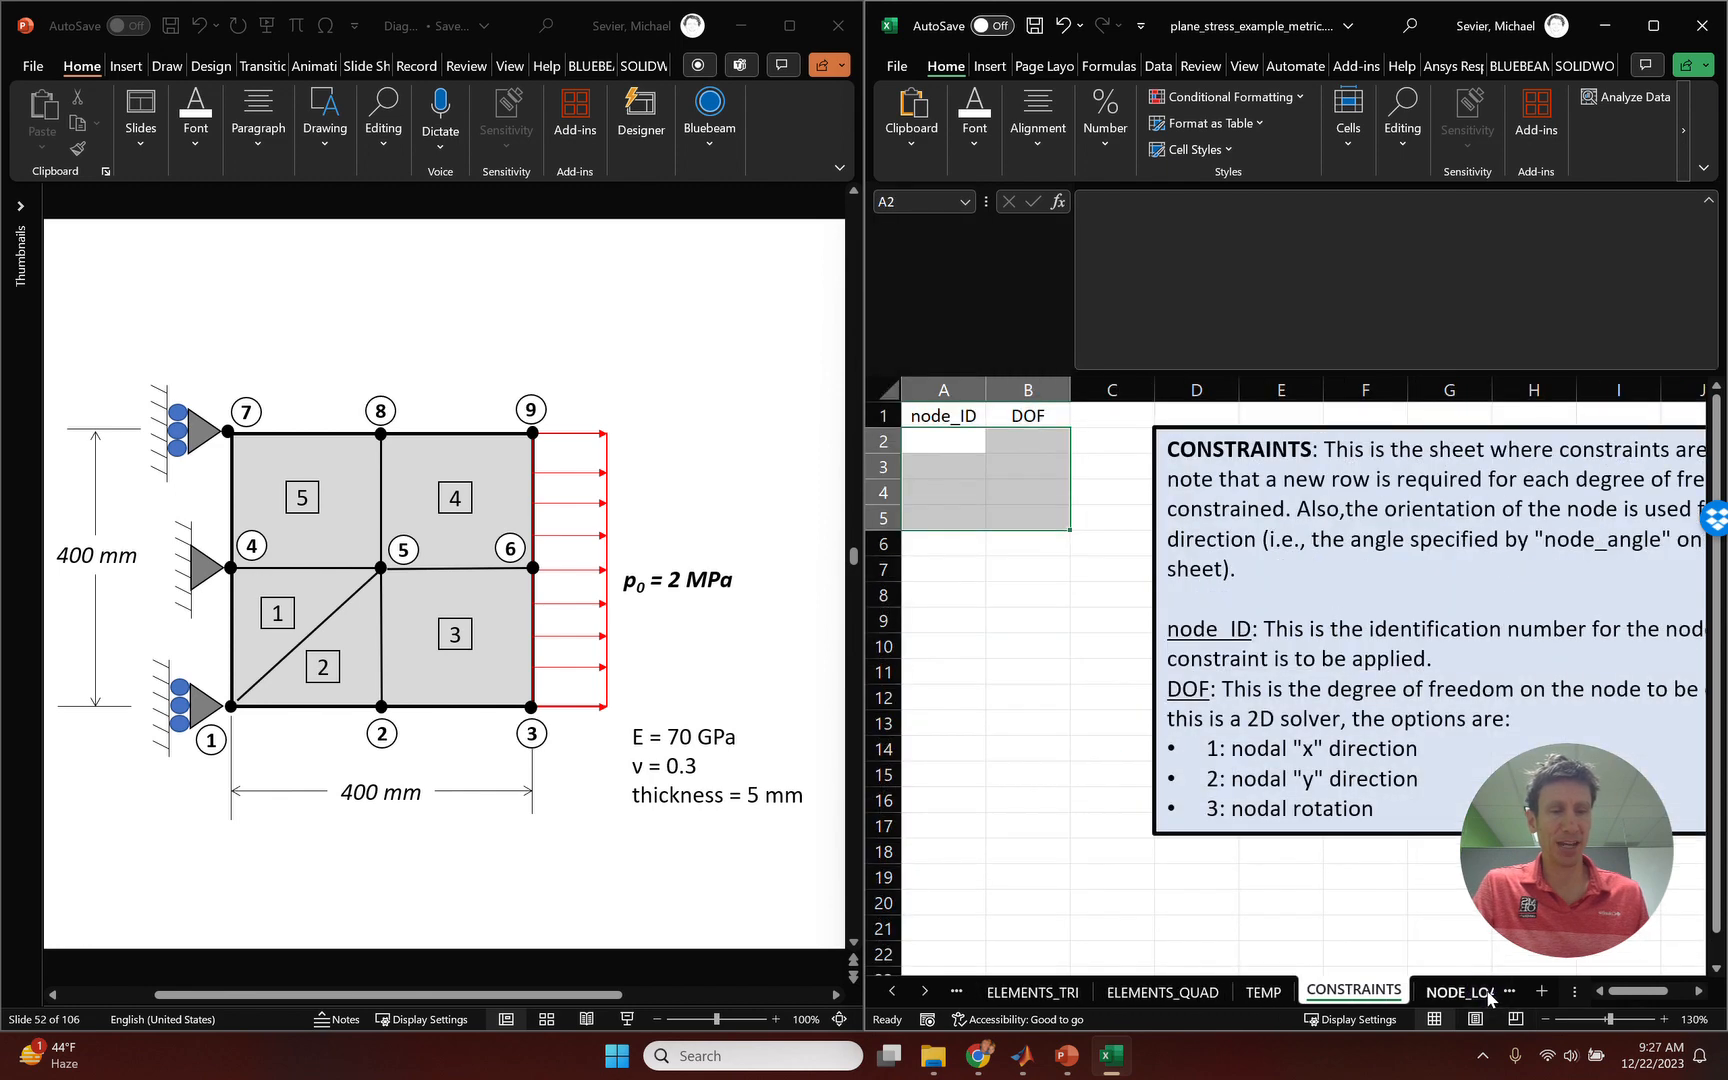
click(950, 443)
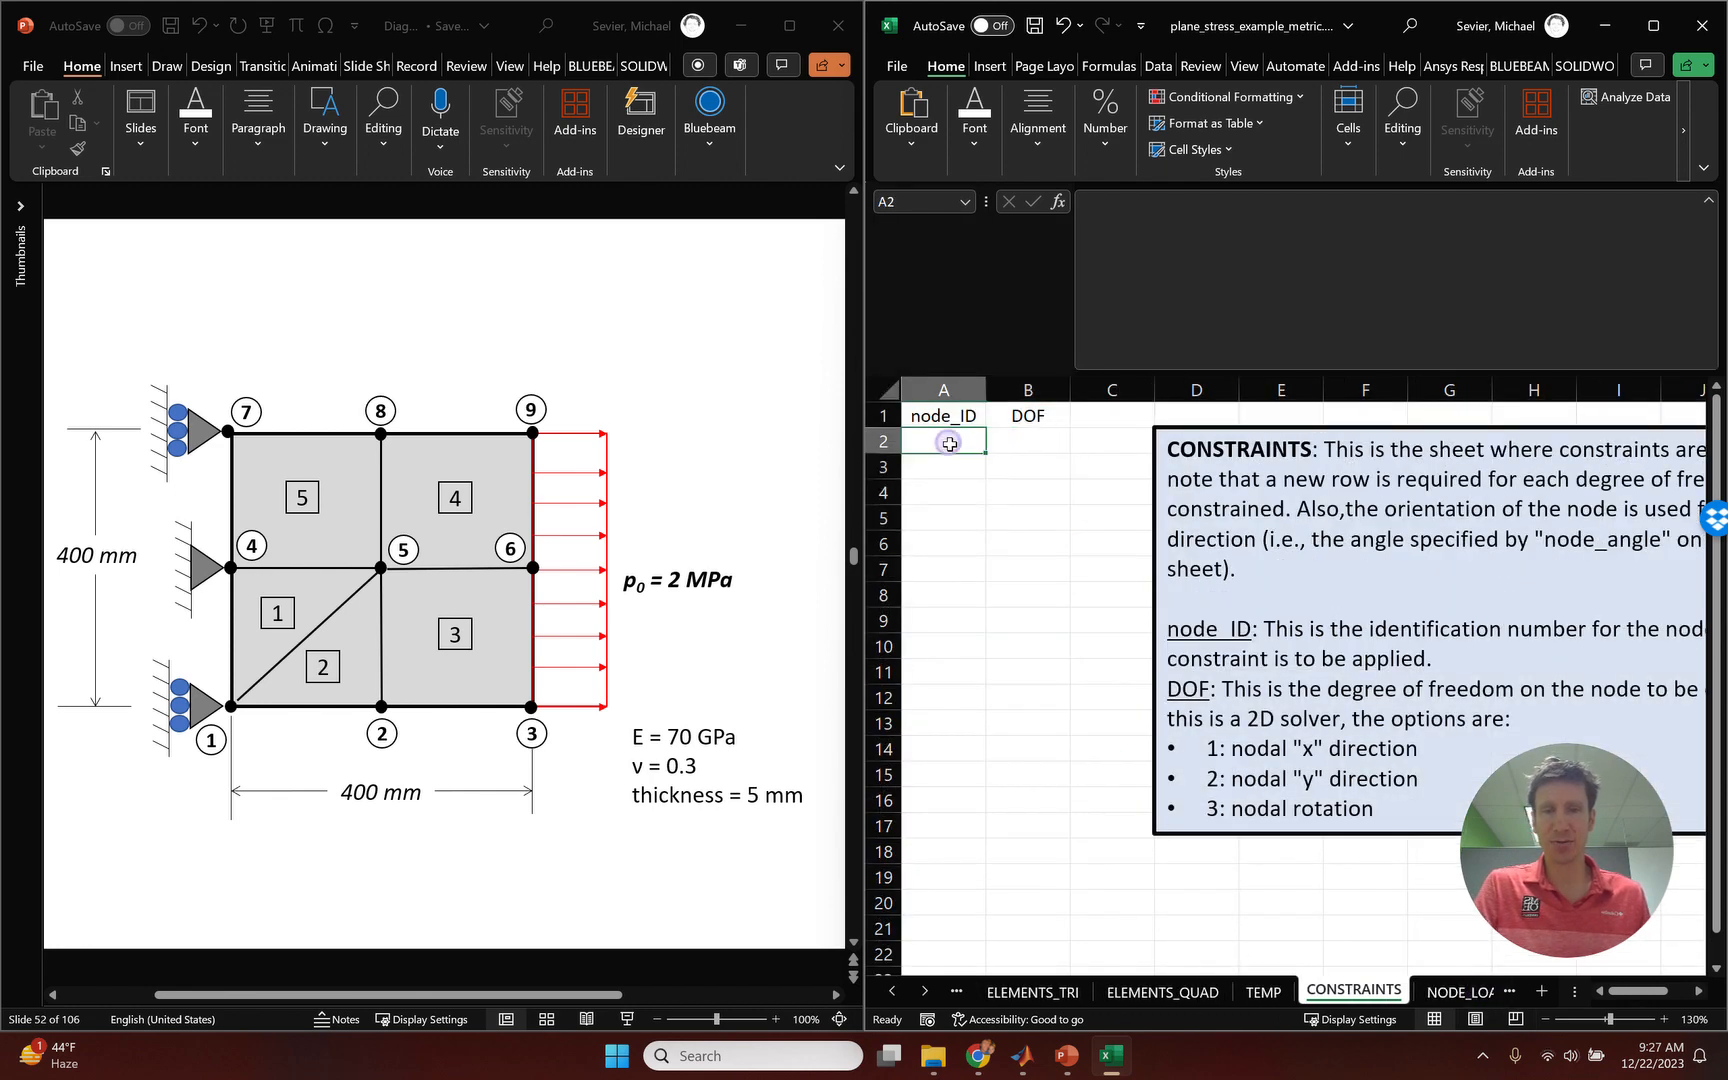
text(1)
key(Tab)
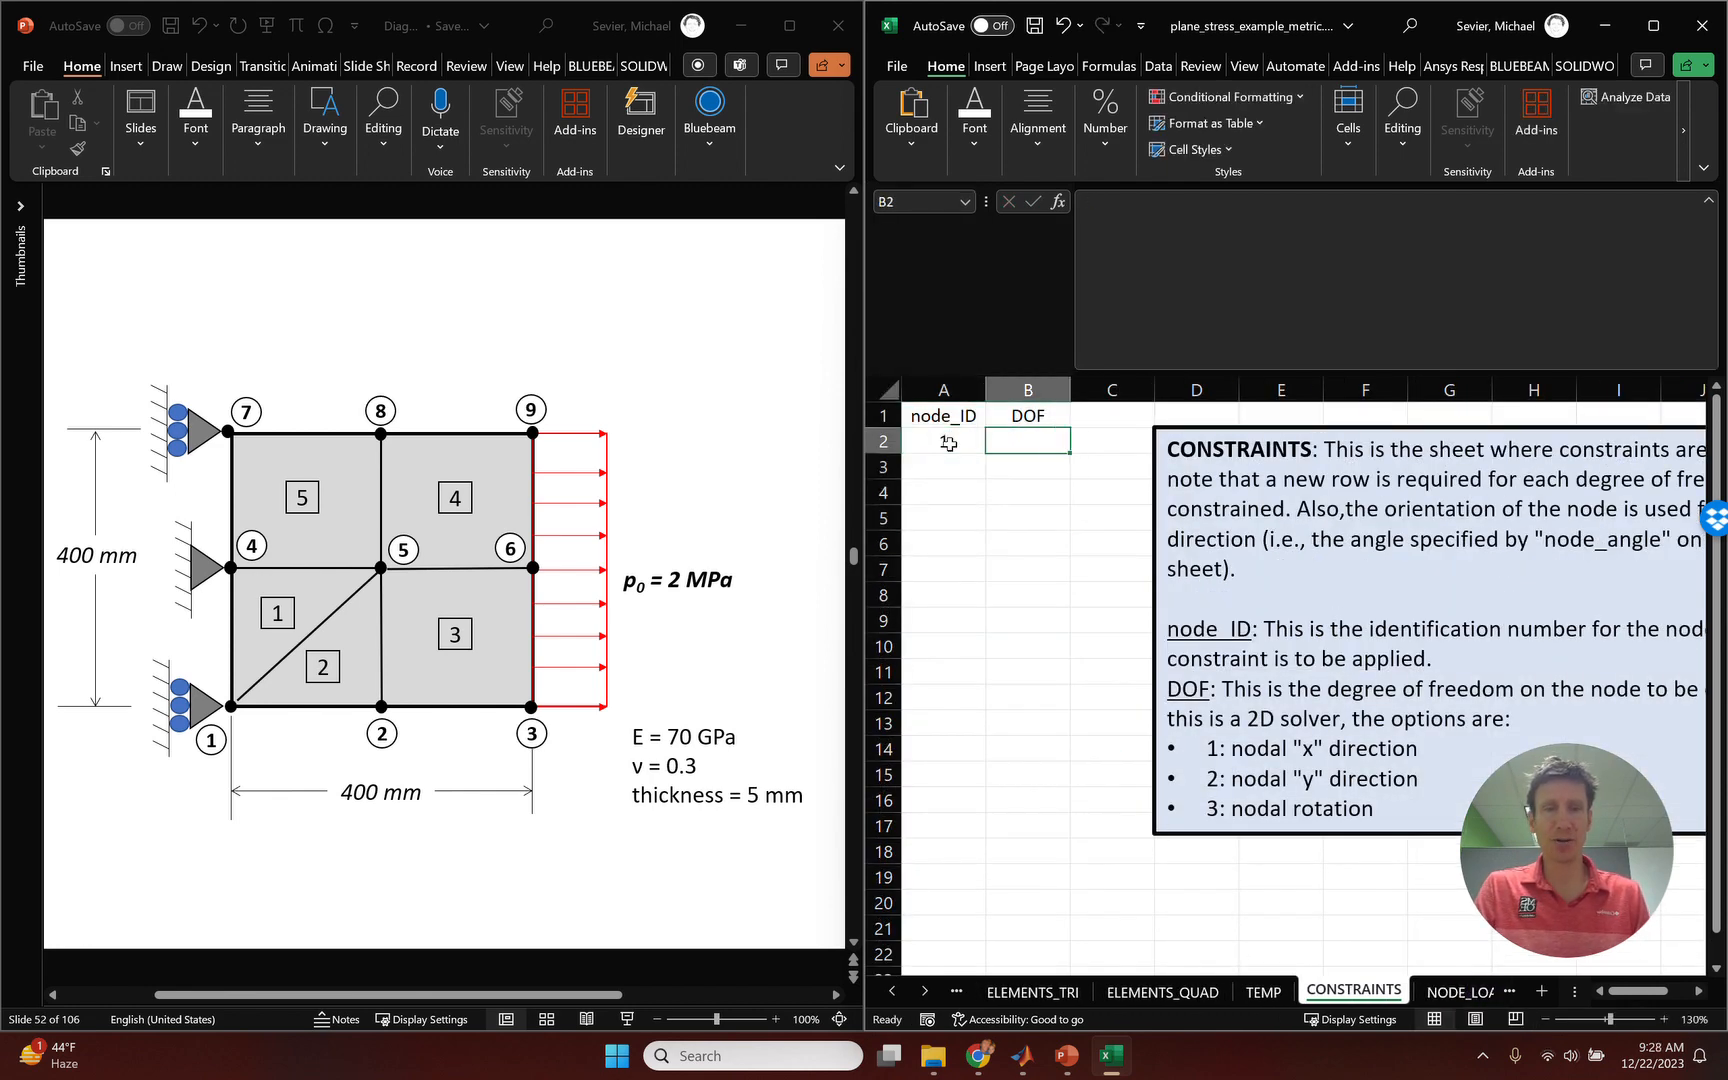
text(1)
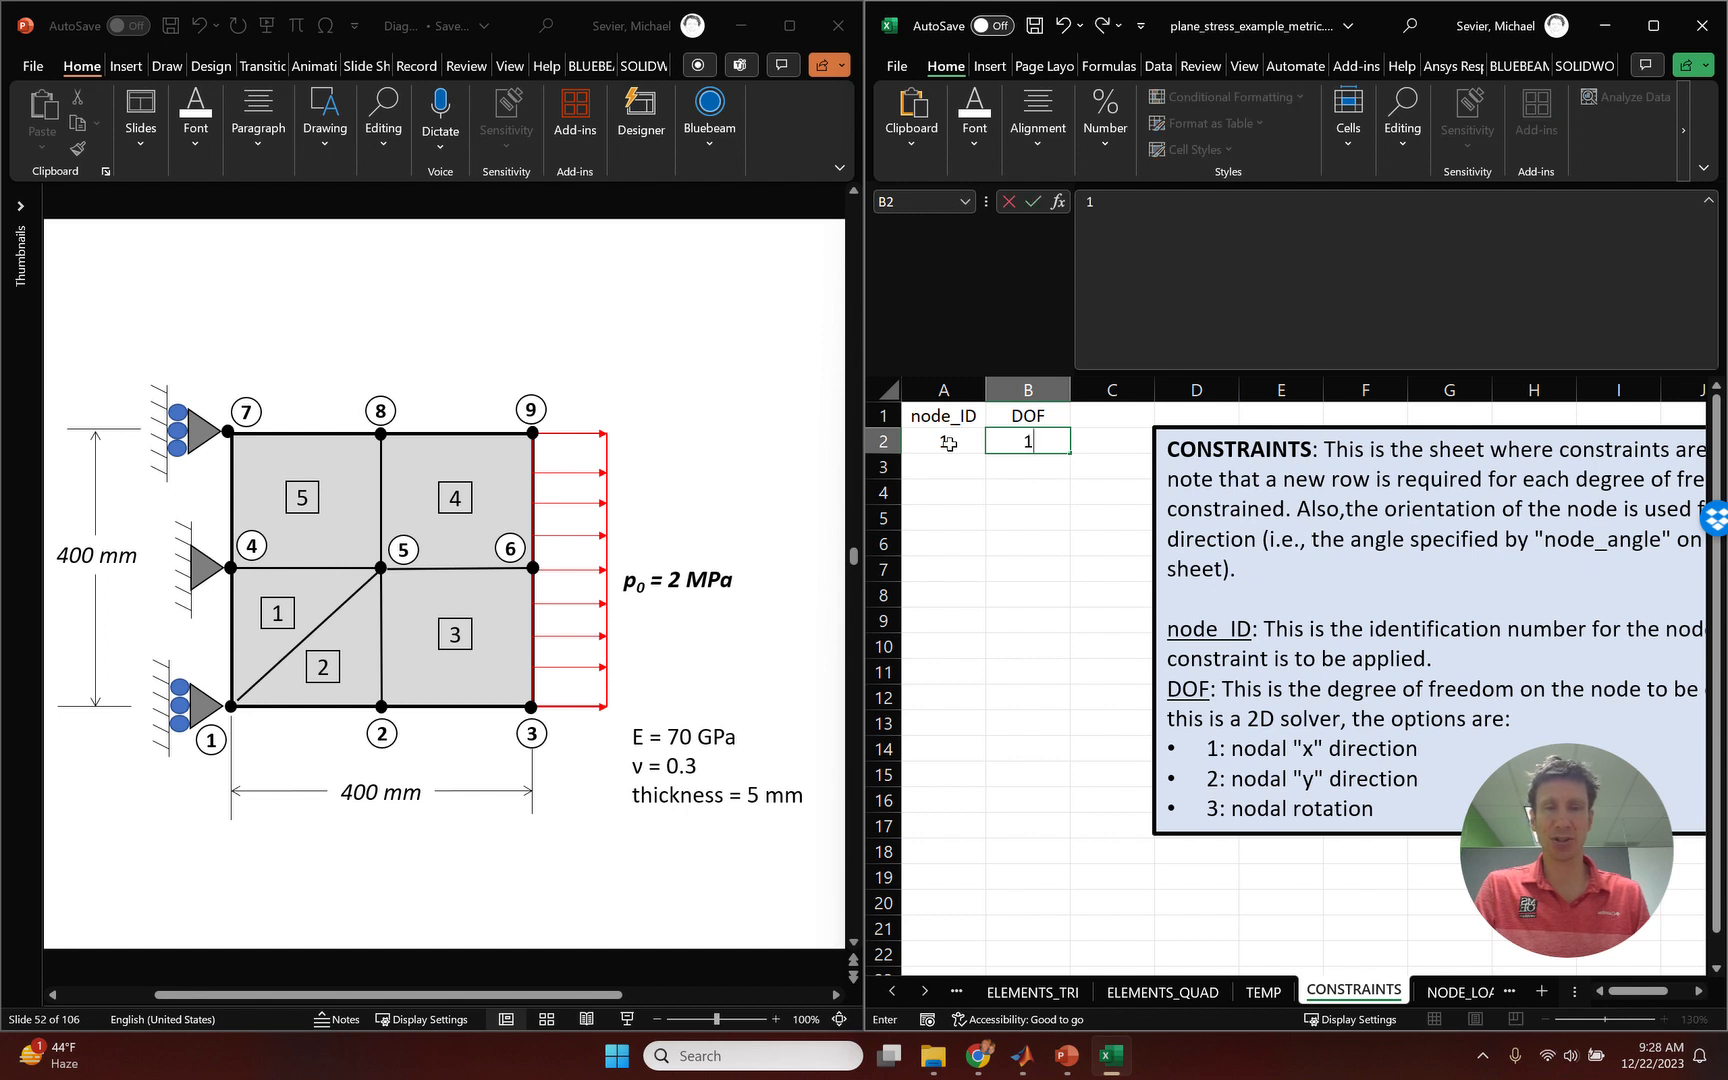
key(Return)
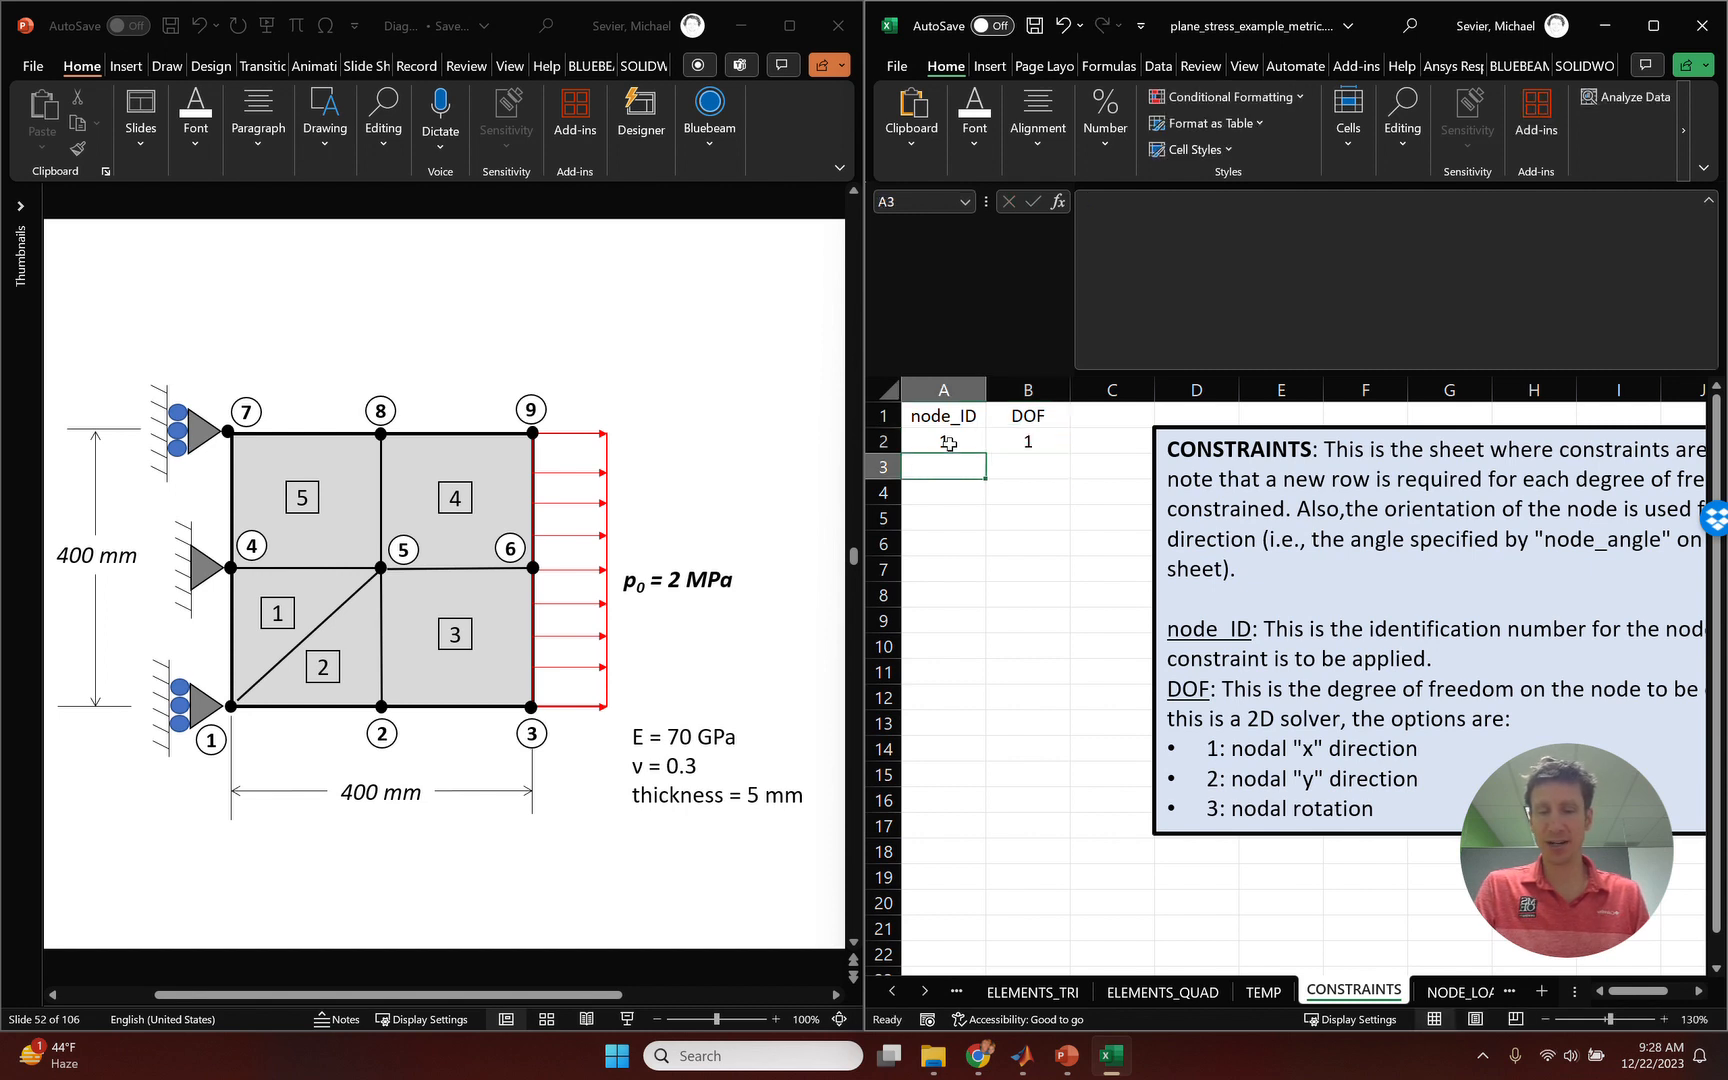
Constrain node 4 in DOF 1 and DOF 2, using one row for each on the CONSTRAINTS sheet.
text(4)
key(Return)
text(4)
key(Tab)
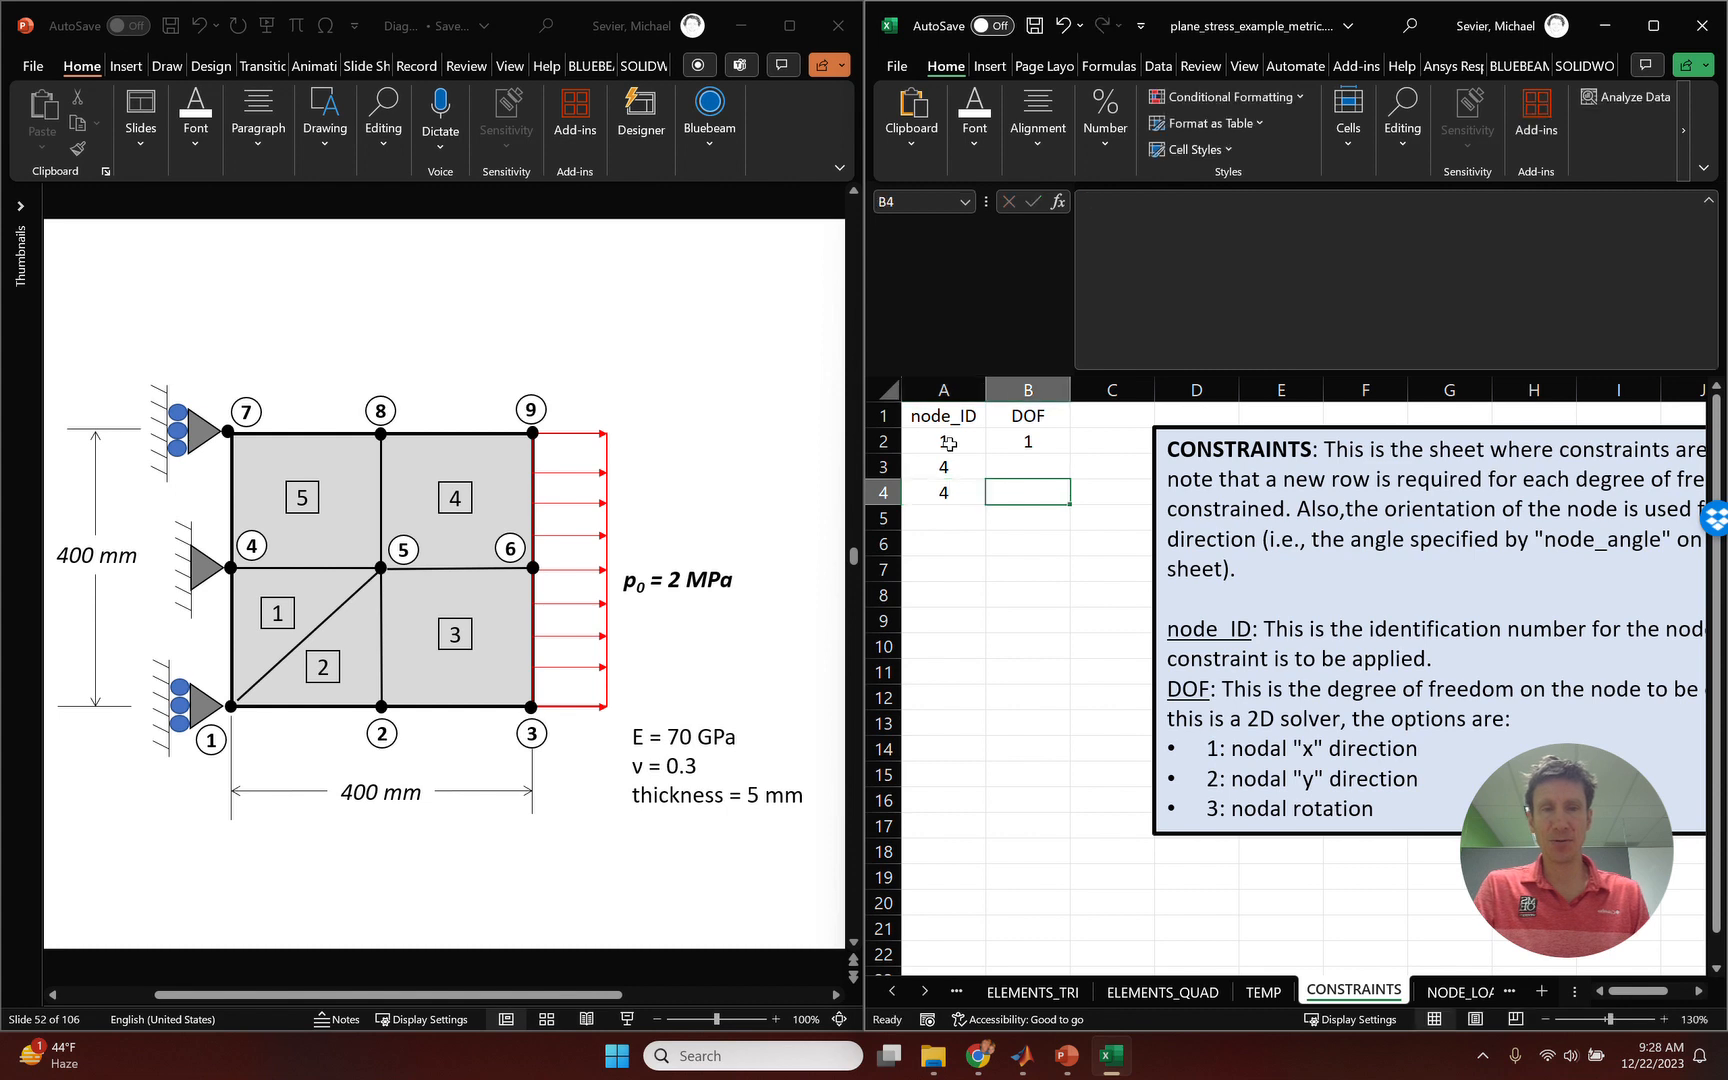
key(Up)
text(1)
key(Return)
text(2)
key(Return)
key(Left)
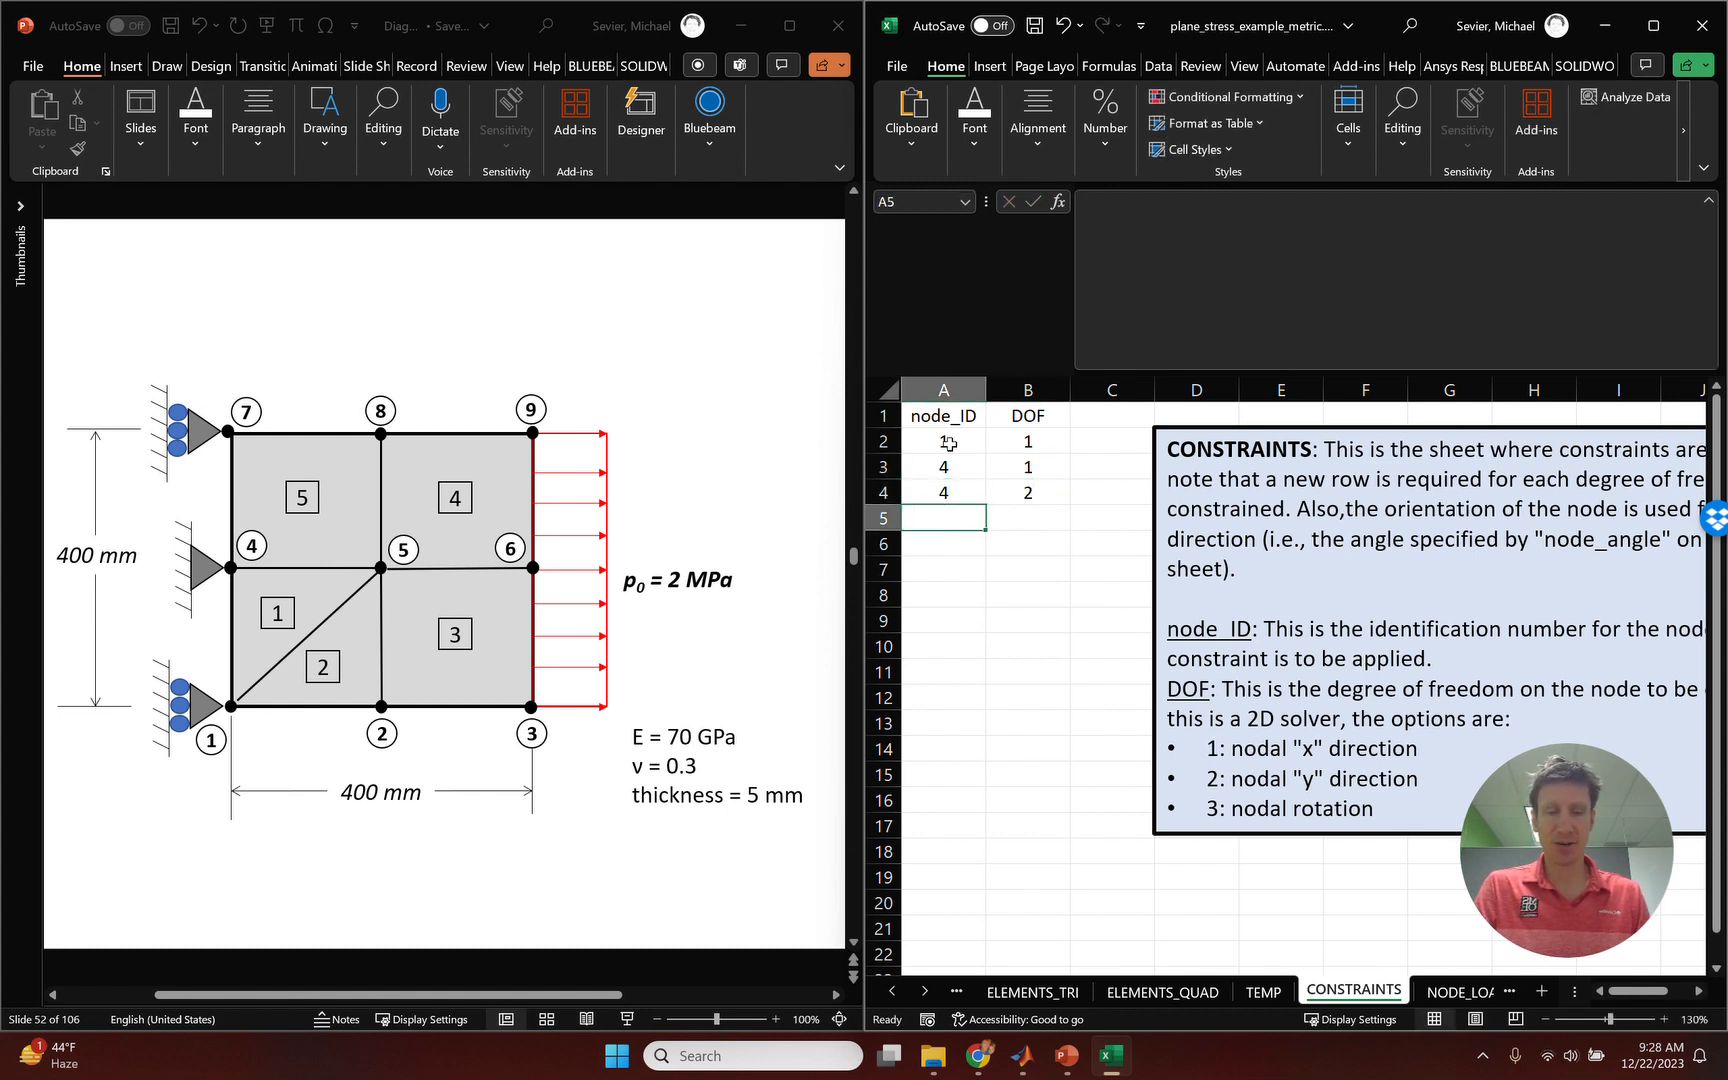
Constrain node 7 in DOF 1 in row 5 of the CONSTRAINTS sheet.
text(7)
key(Tab)
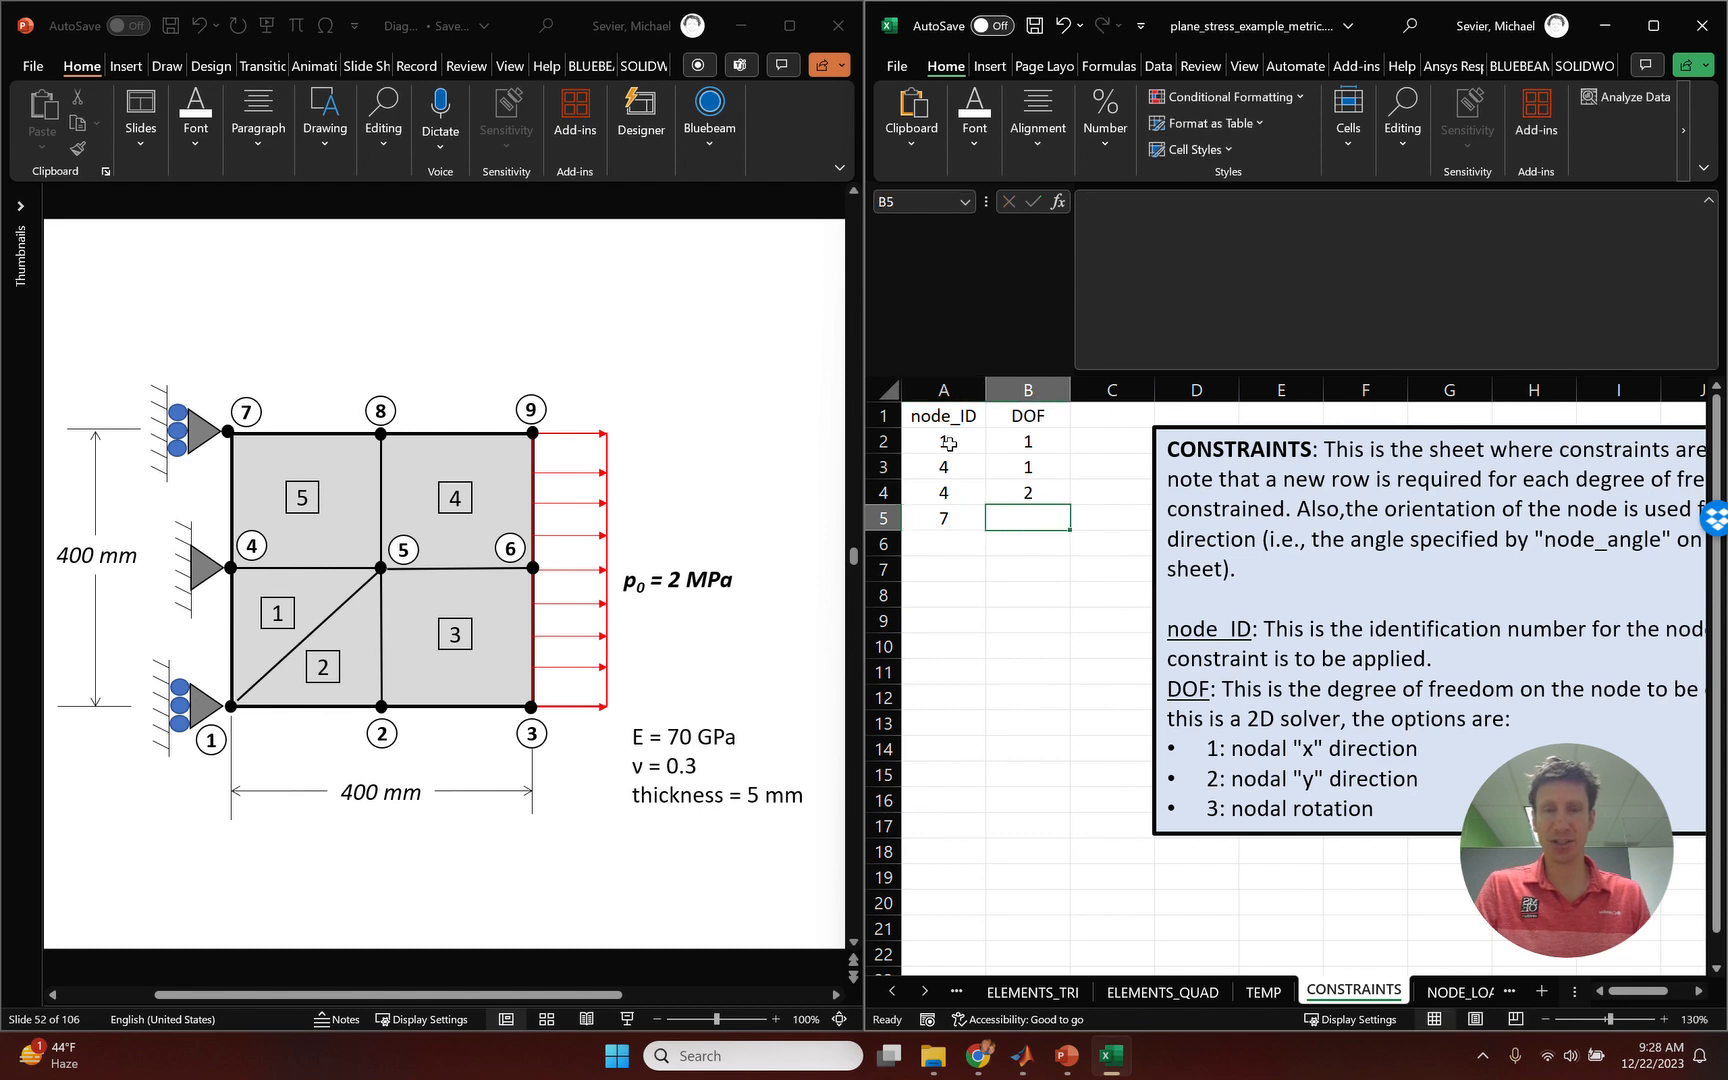
text(1)
key(Return)
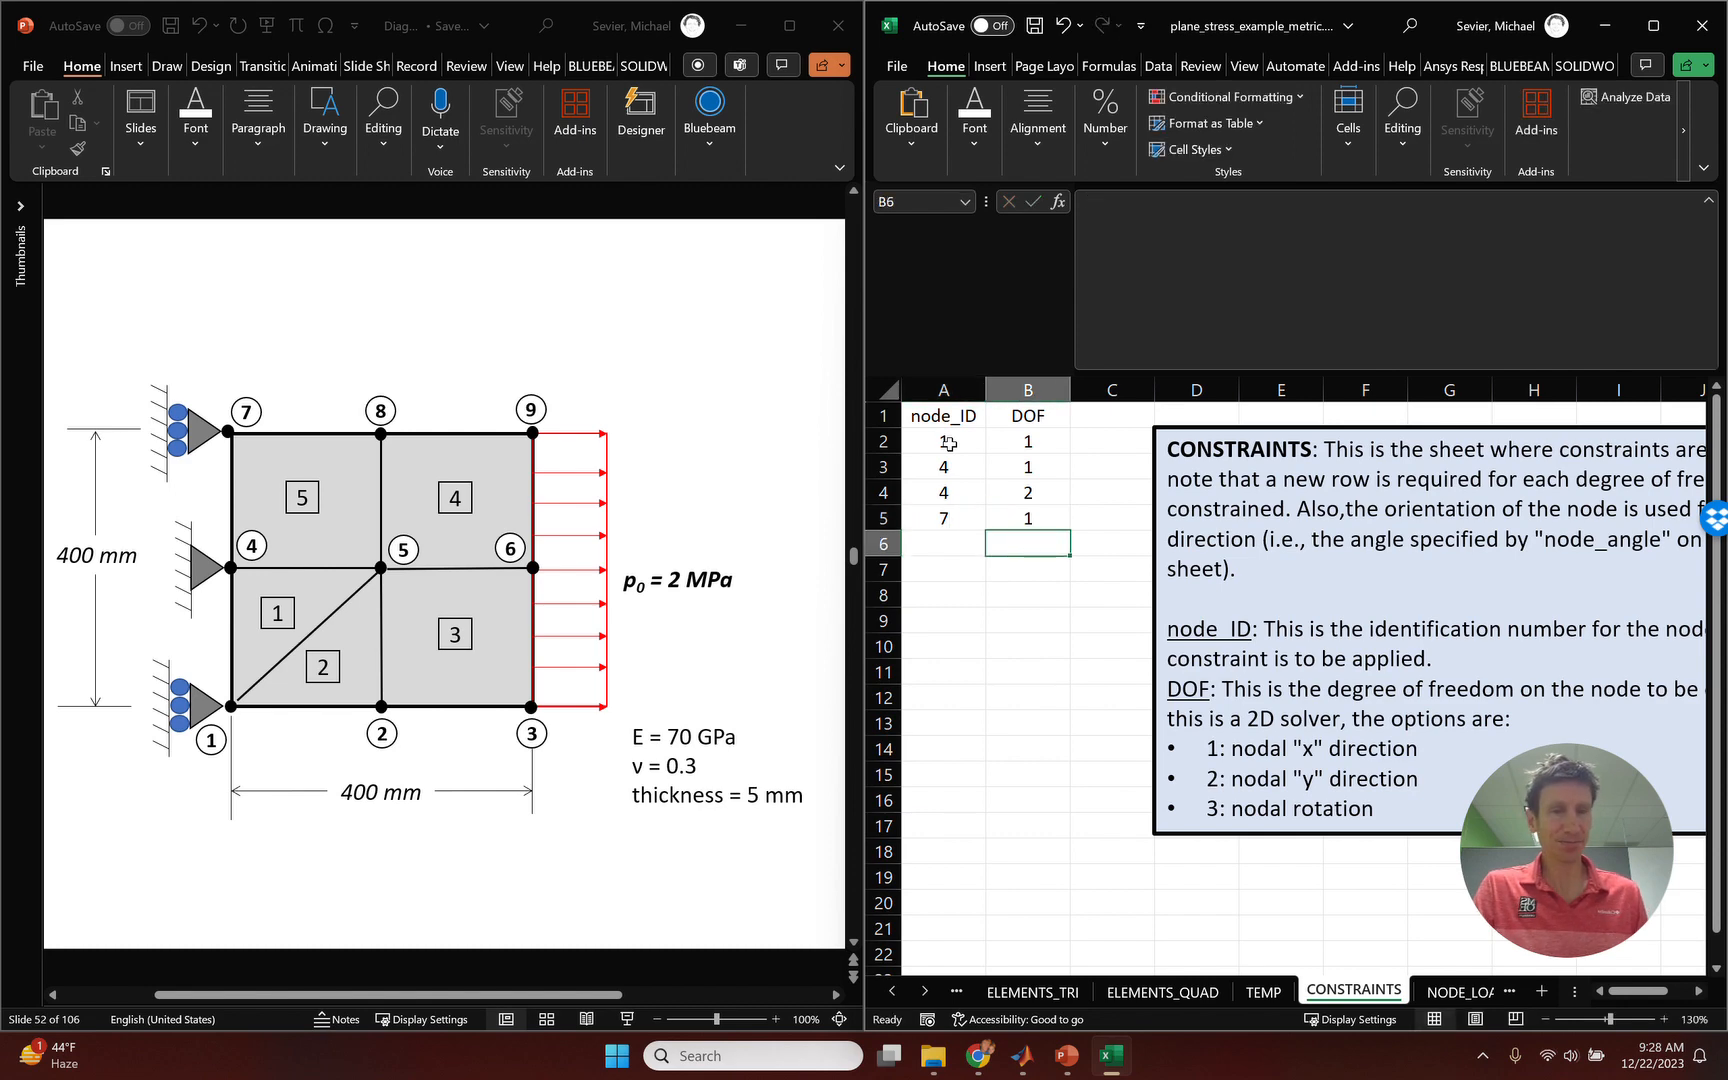
Skip the NODE_LOADS and DIST_LOADS sheets, and enter elem_ID 3 with angle 0 in row 2 of the PRESS_LOADS sheet.
click(1458, 994)
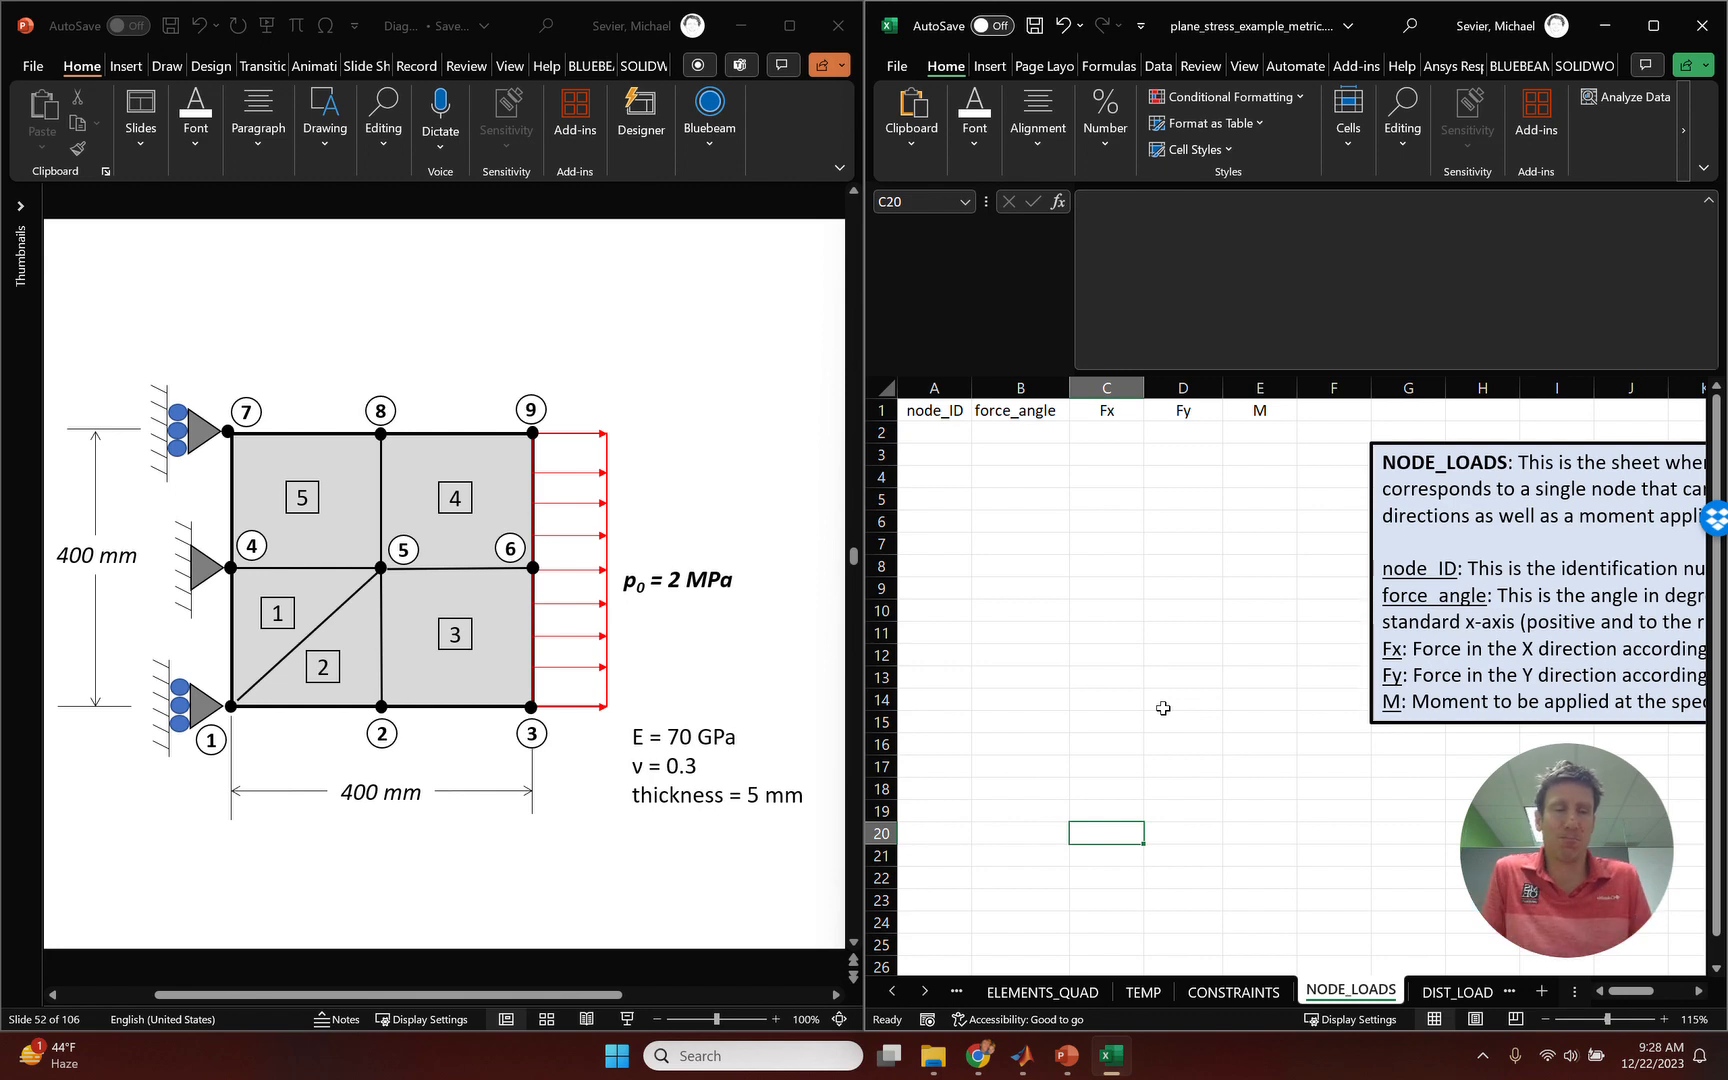
click(1449, 993)
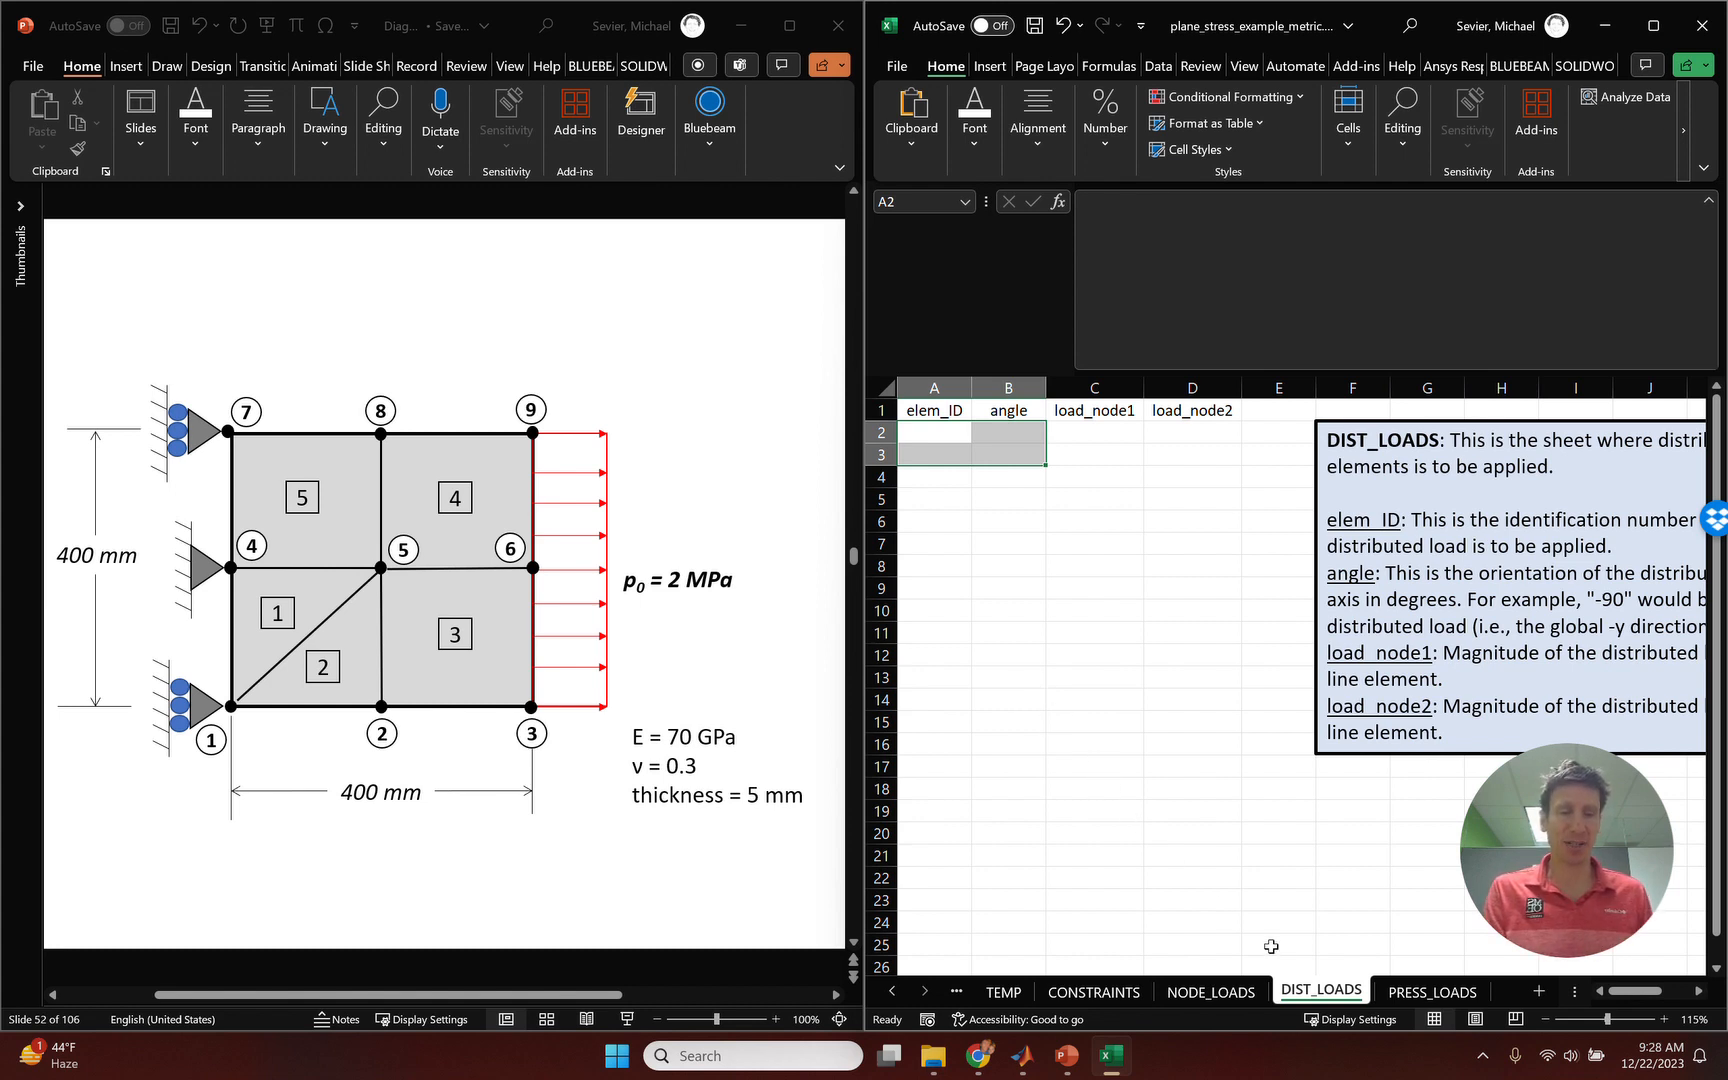
click(1418, 994)
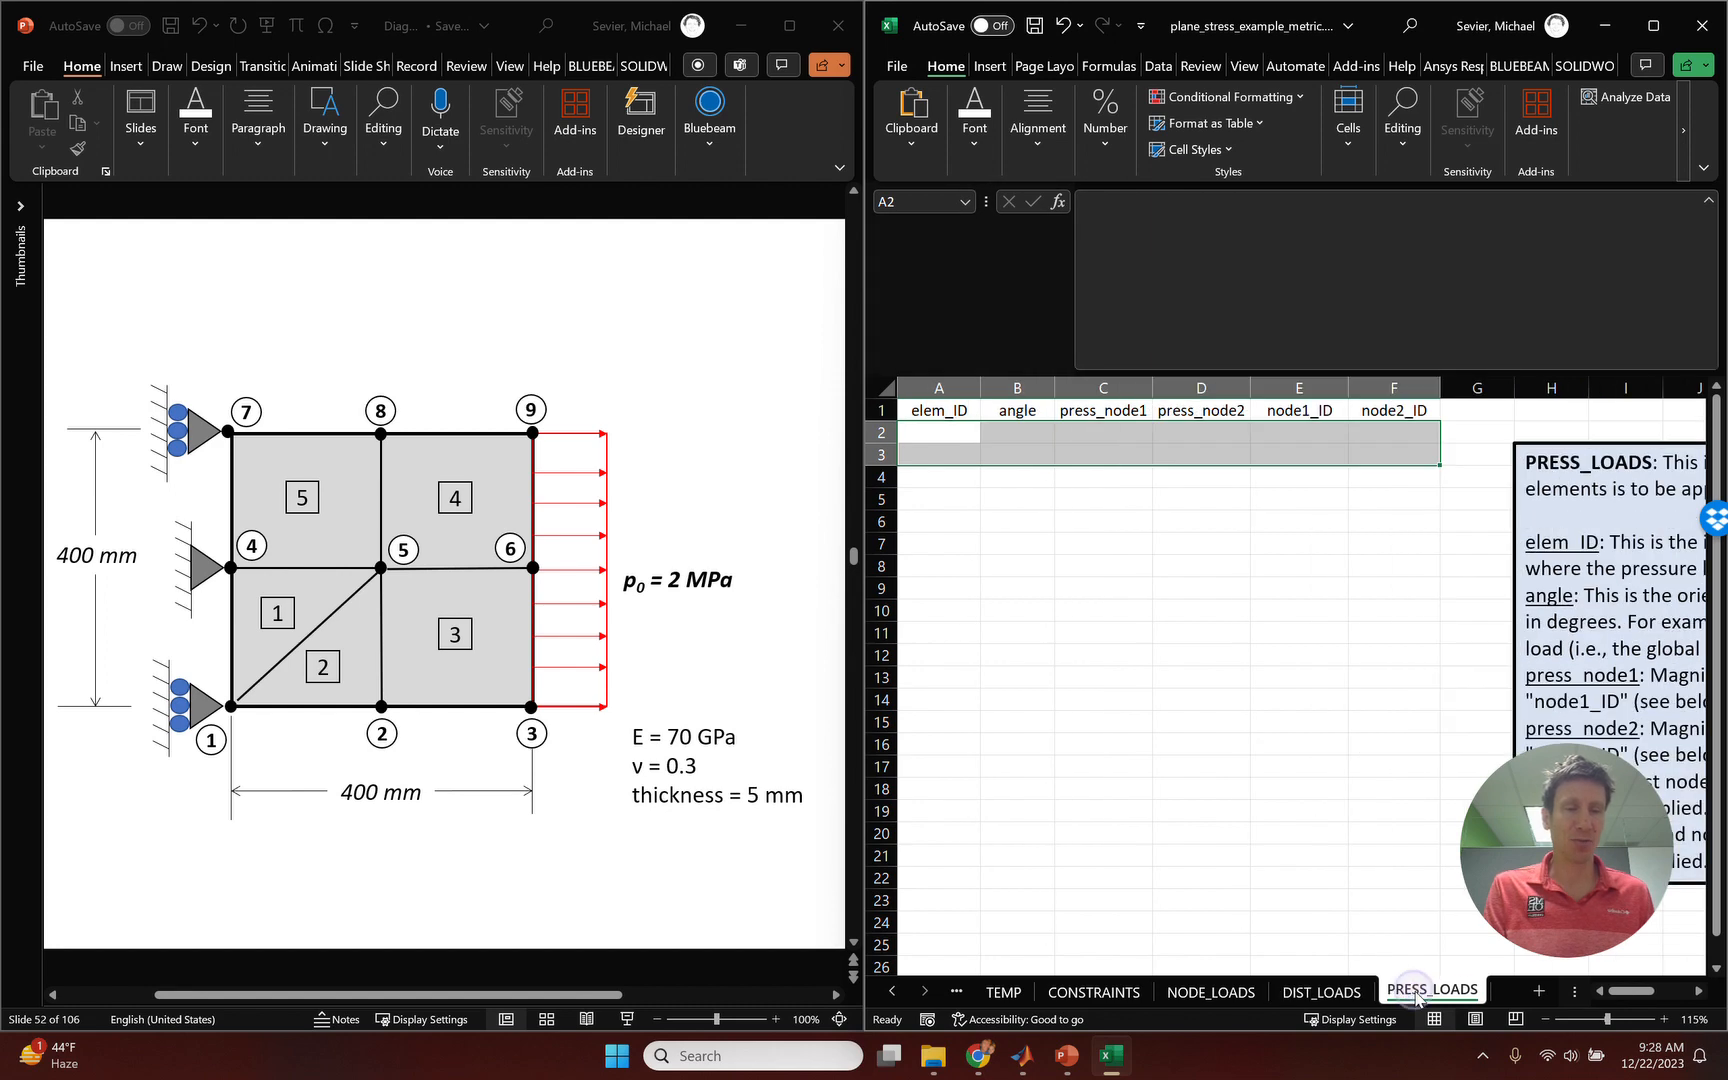
click(942, 435)
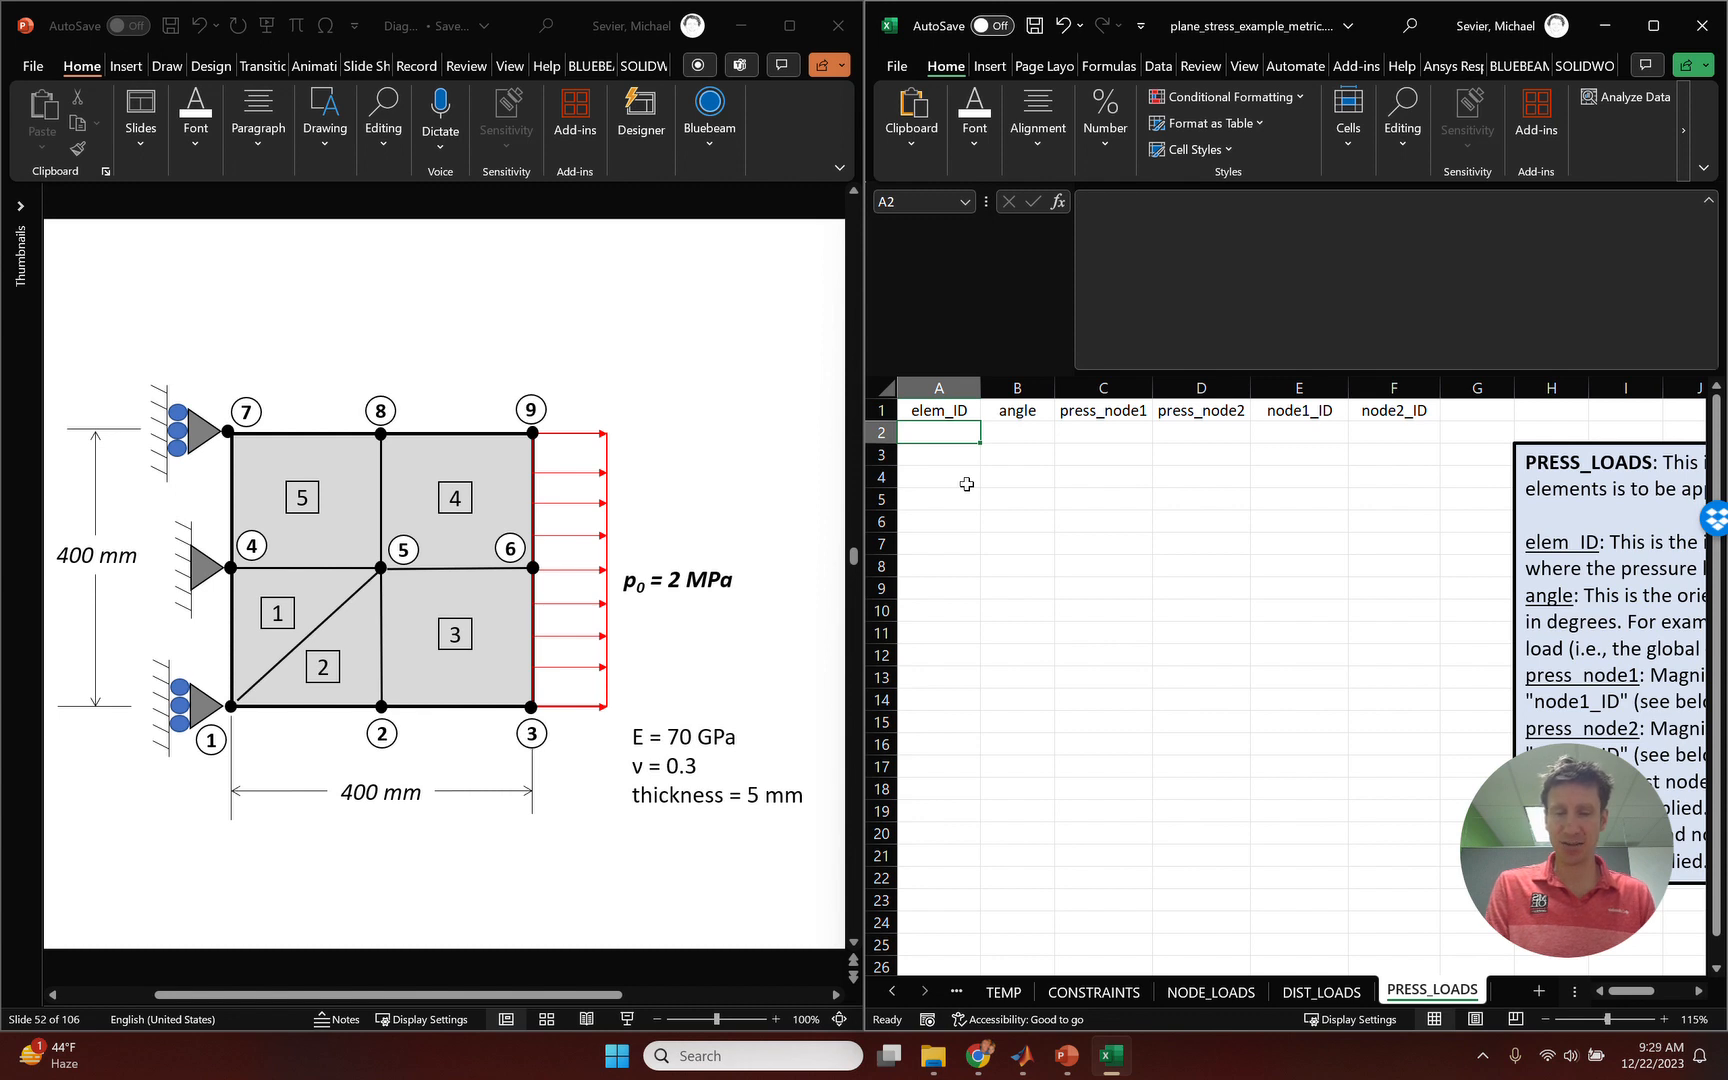
text(3)
key(Tab)
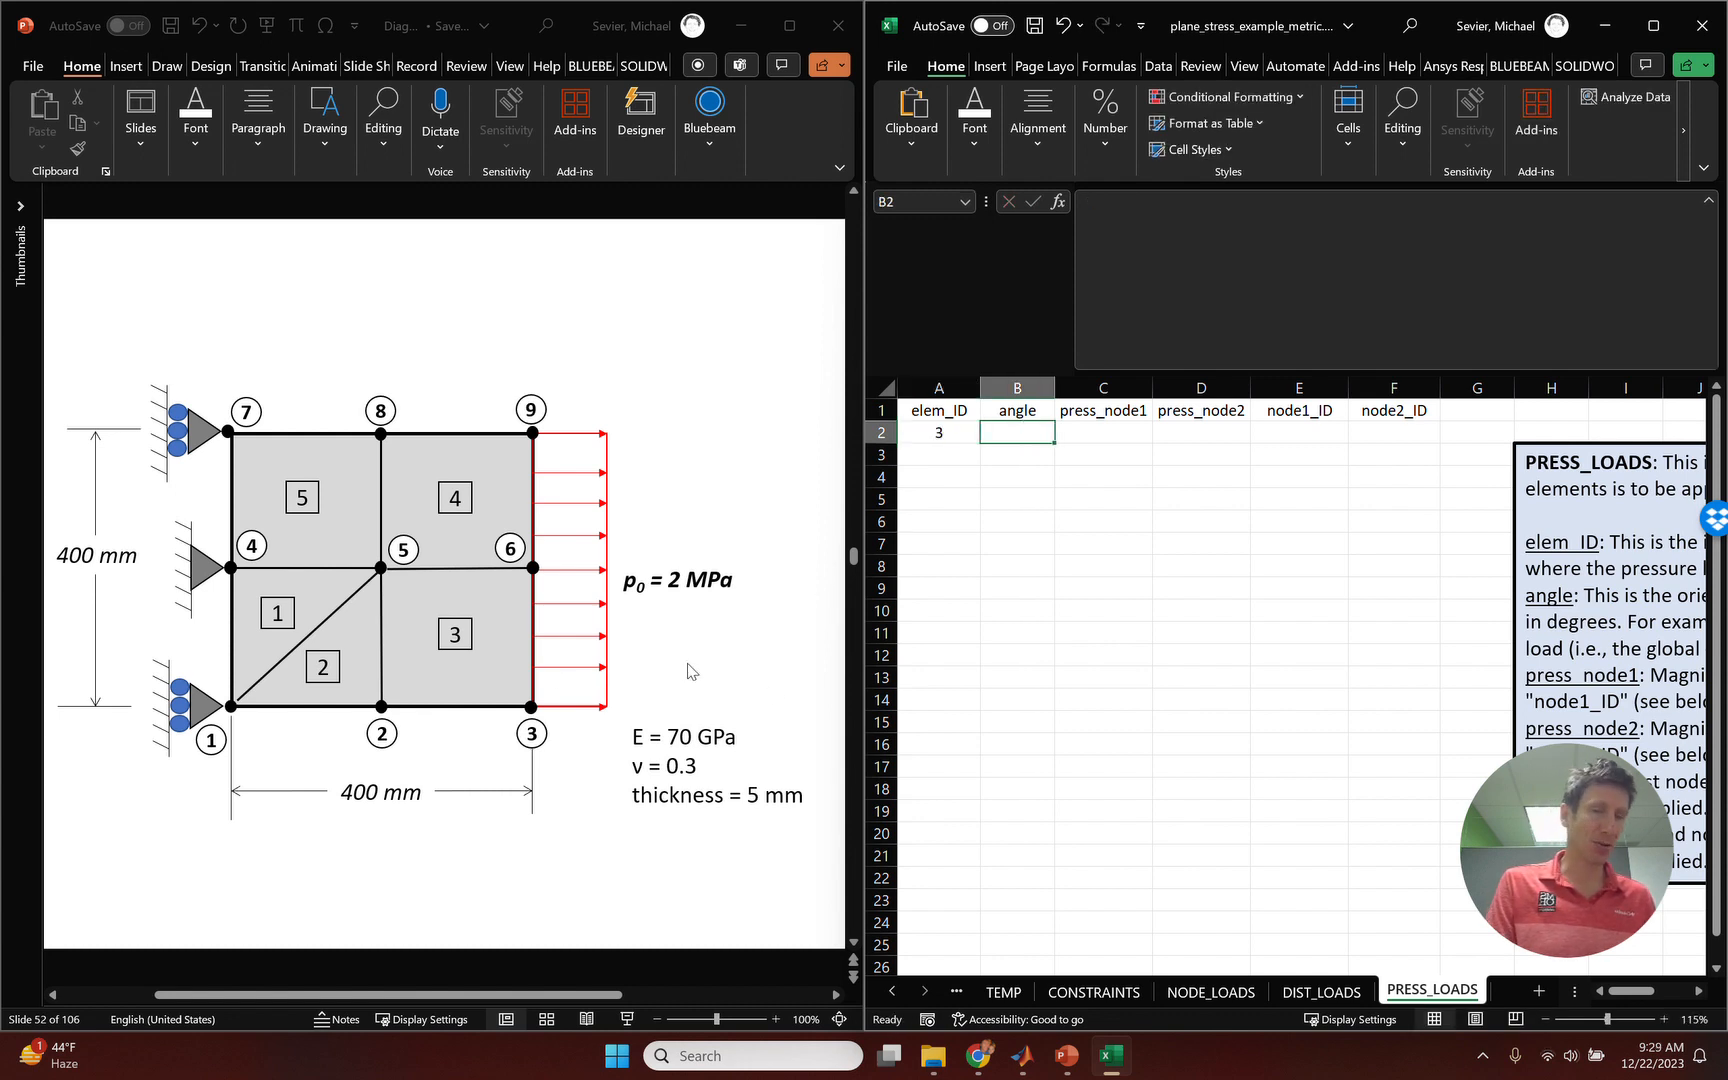
text(0)
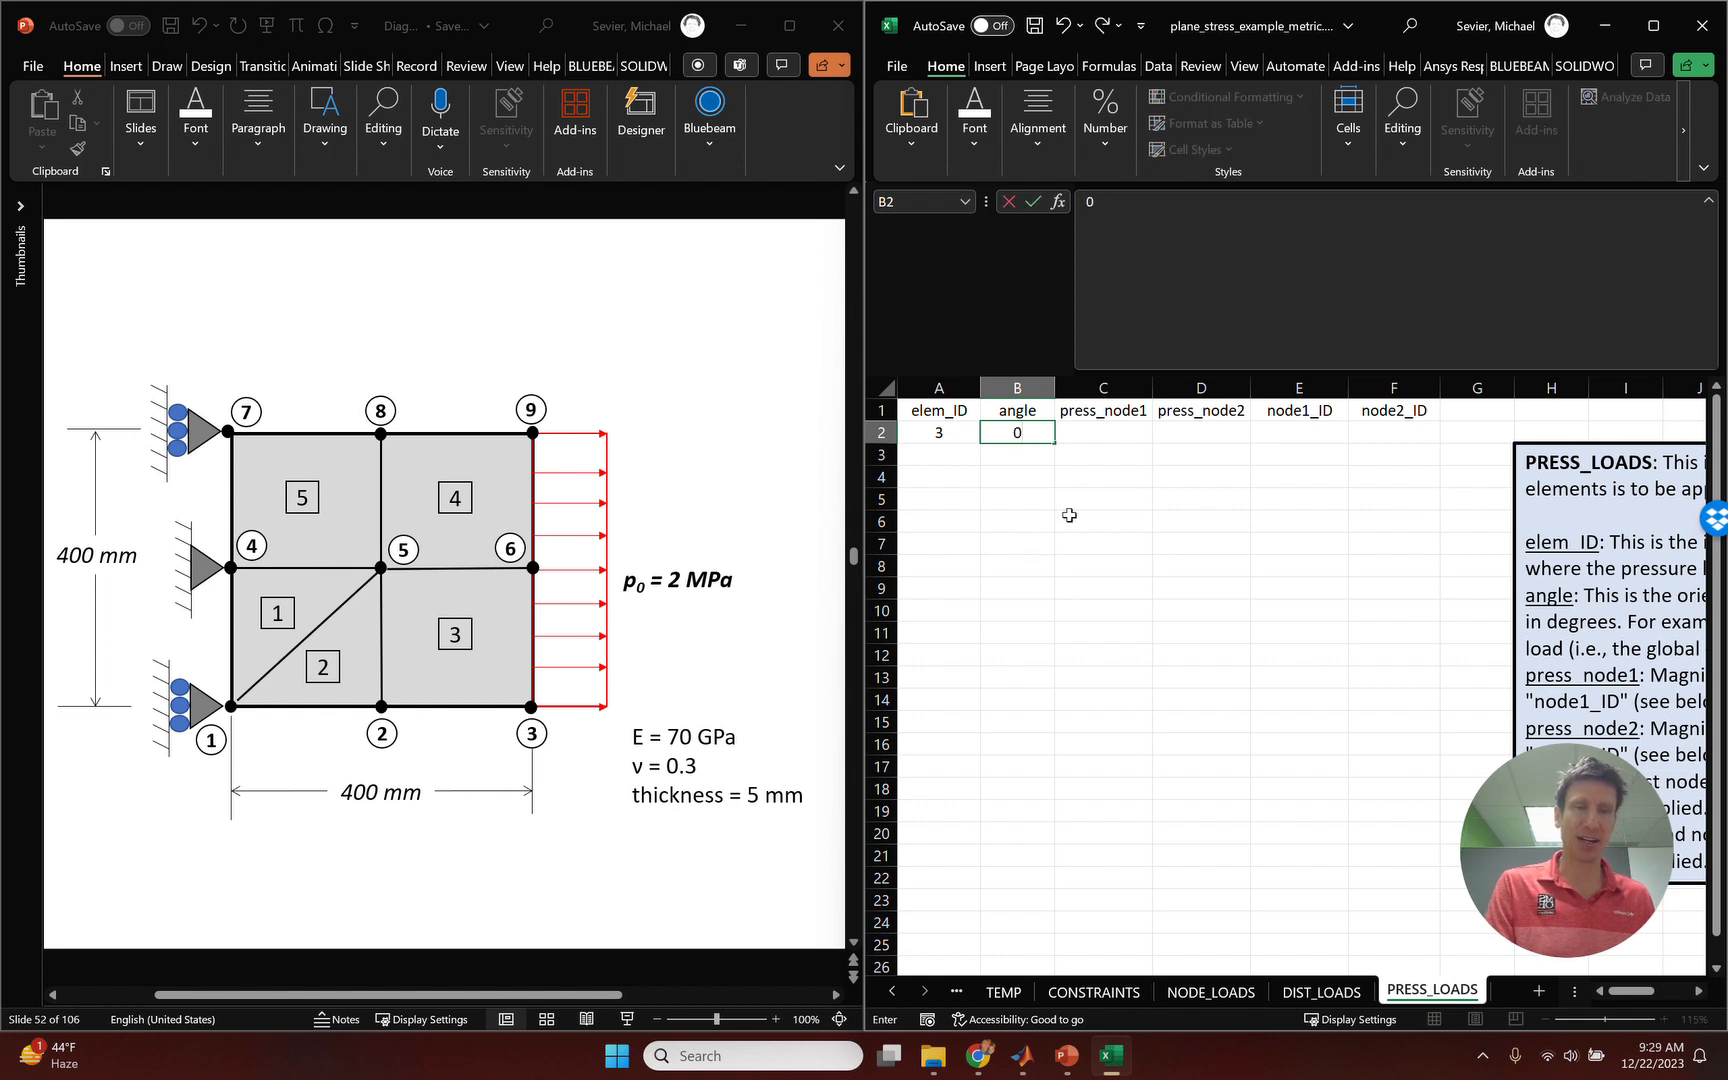
key(Return)
click(1030, 432)
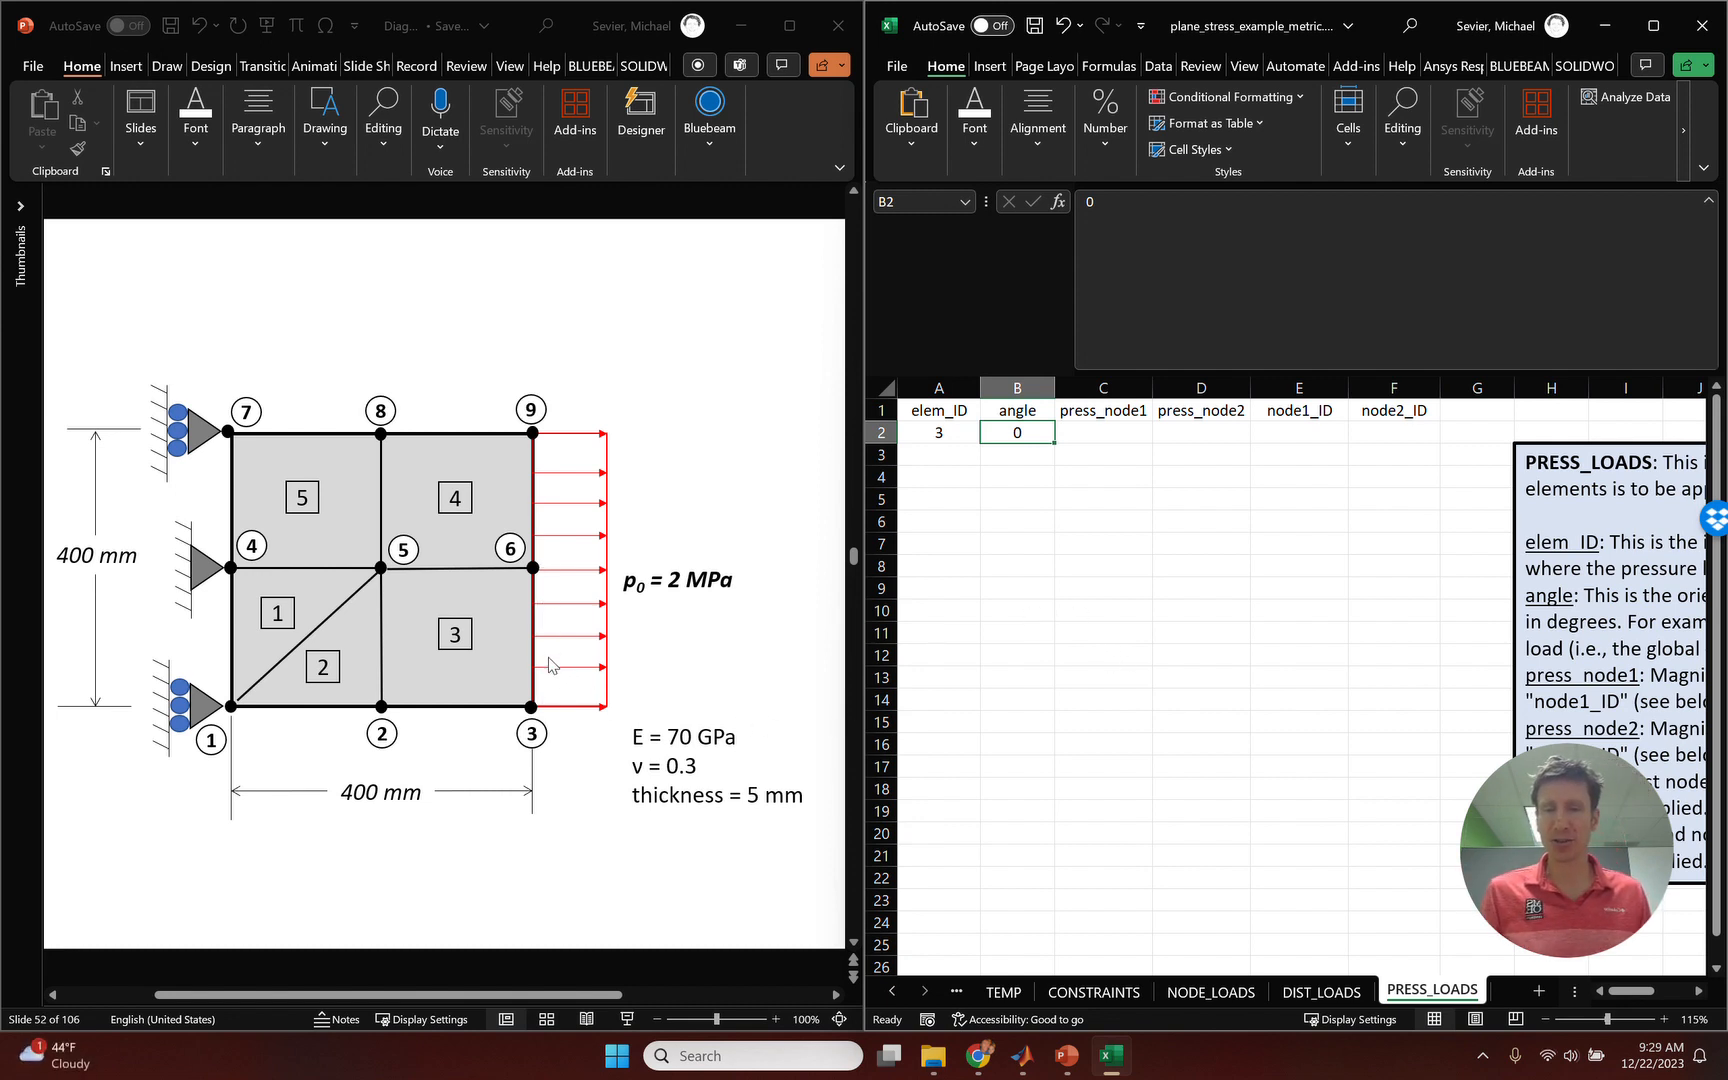
Set press_node1 for element 3 to 2e6 and copy the same value into press_node2.
click(1130, 426)
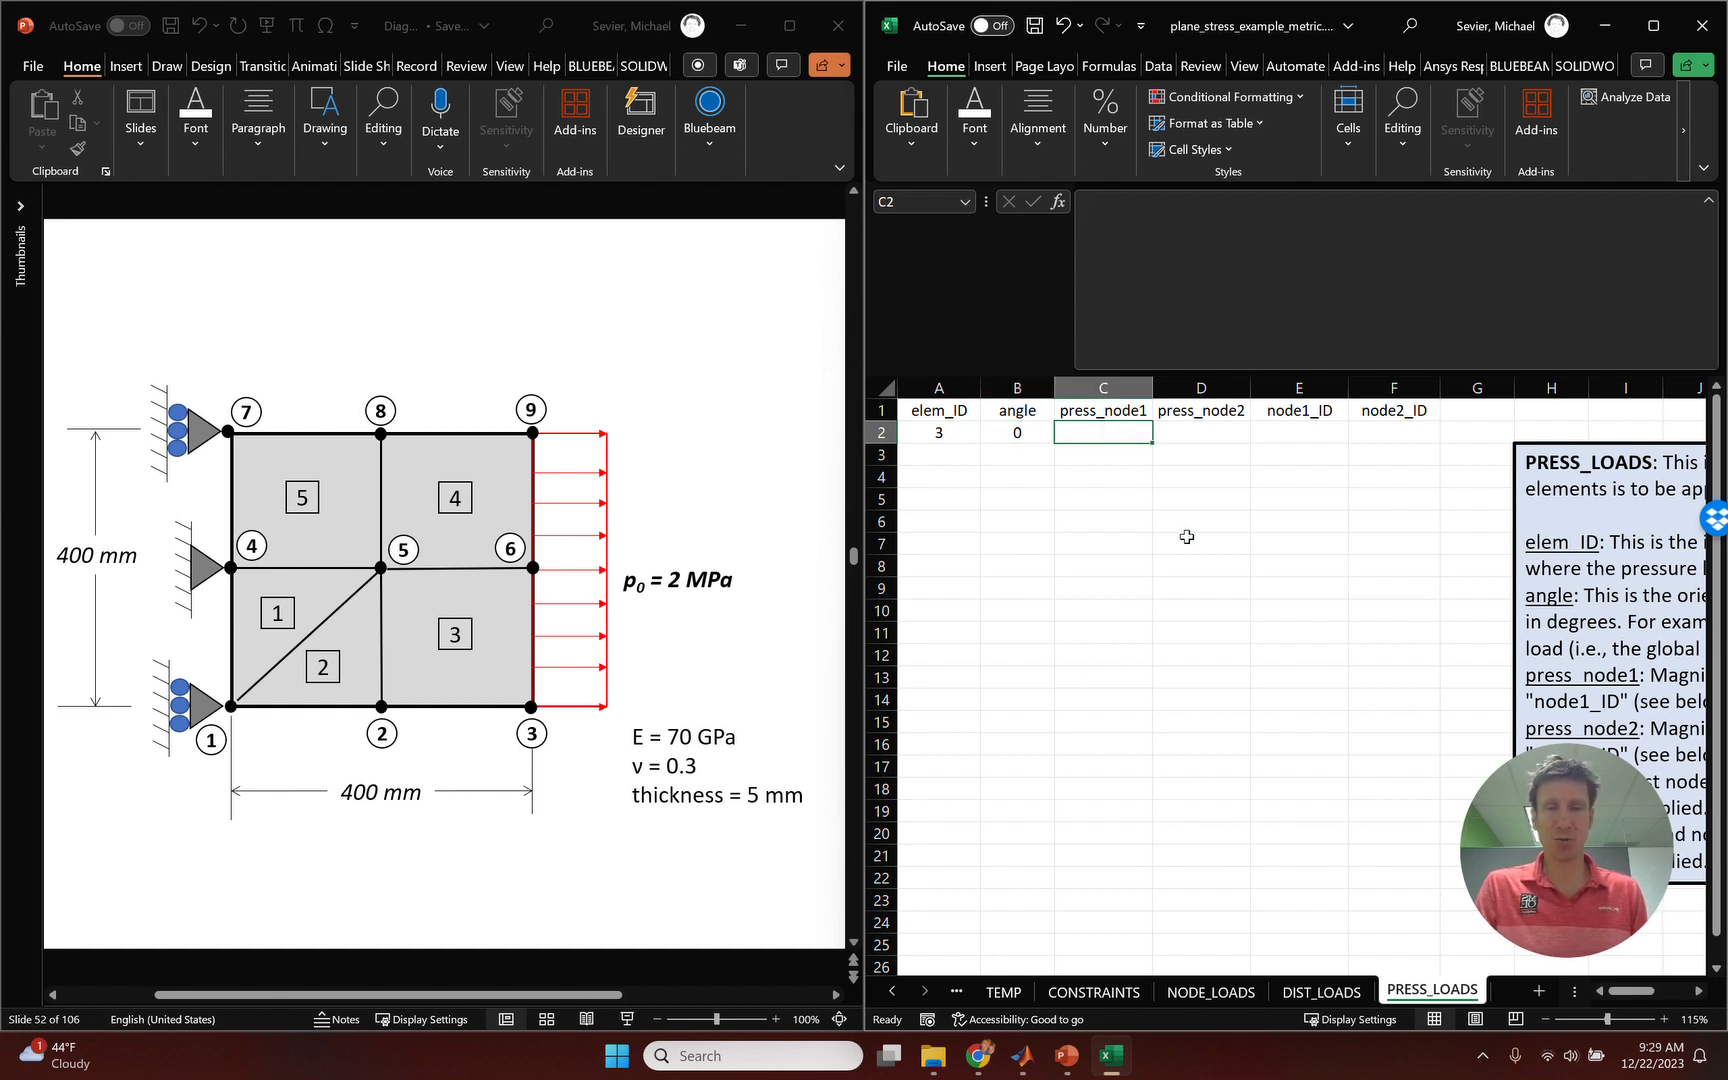
text(2e6)
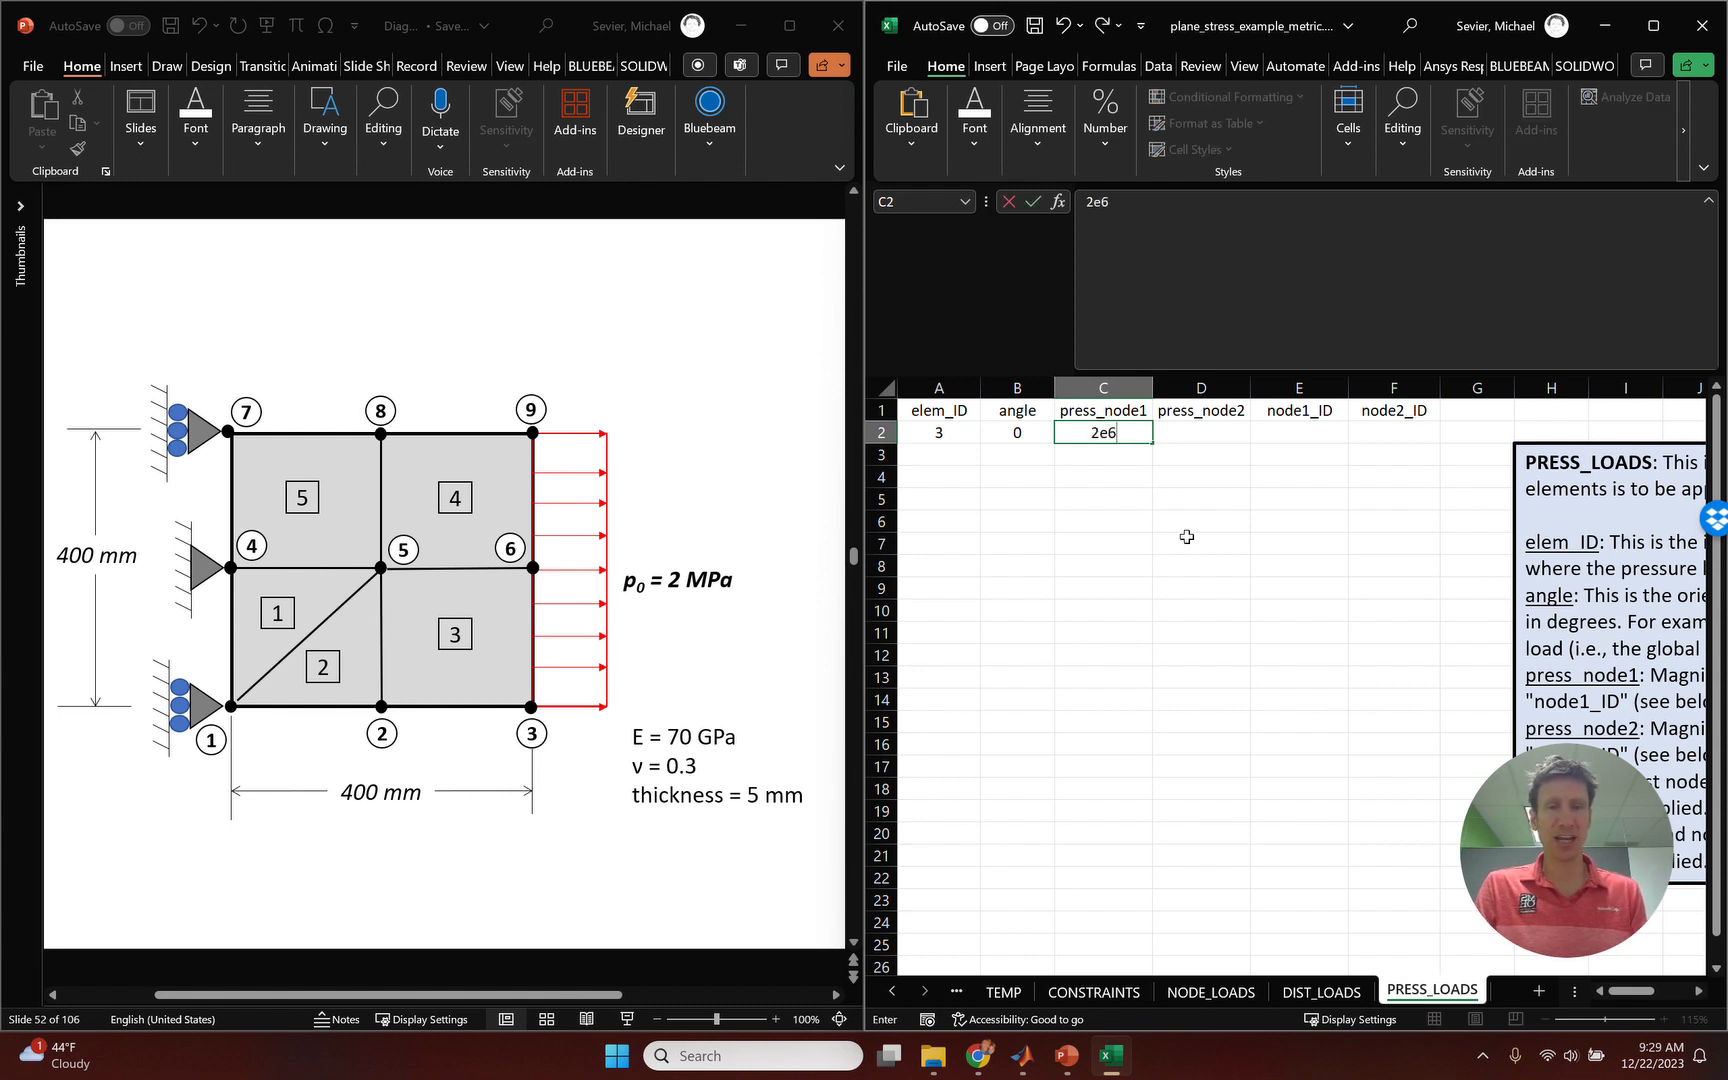
key(Return)
key(Up)
key(Right)
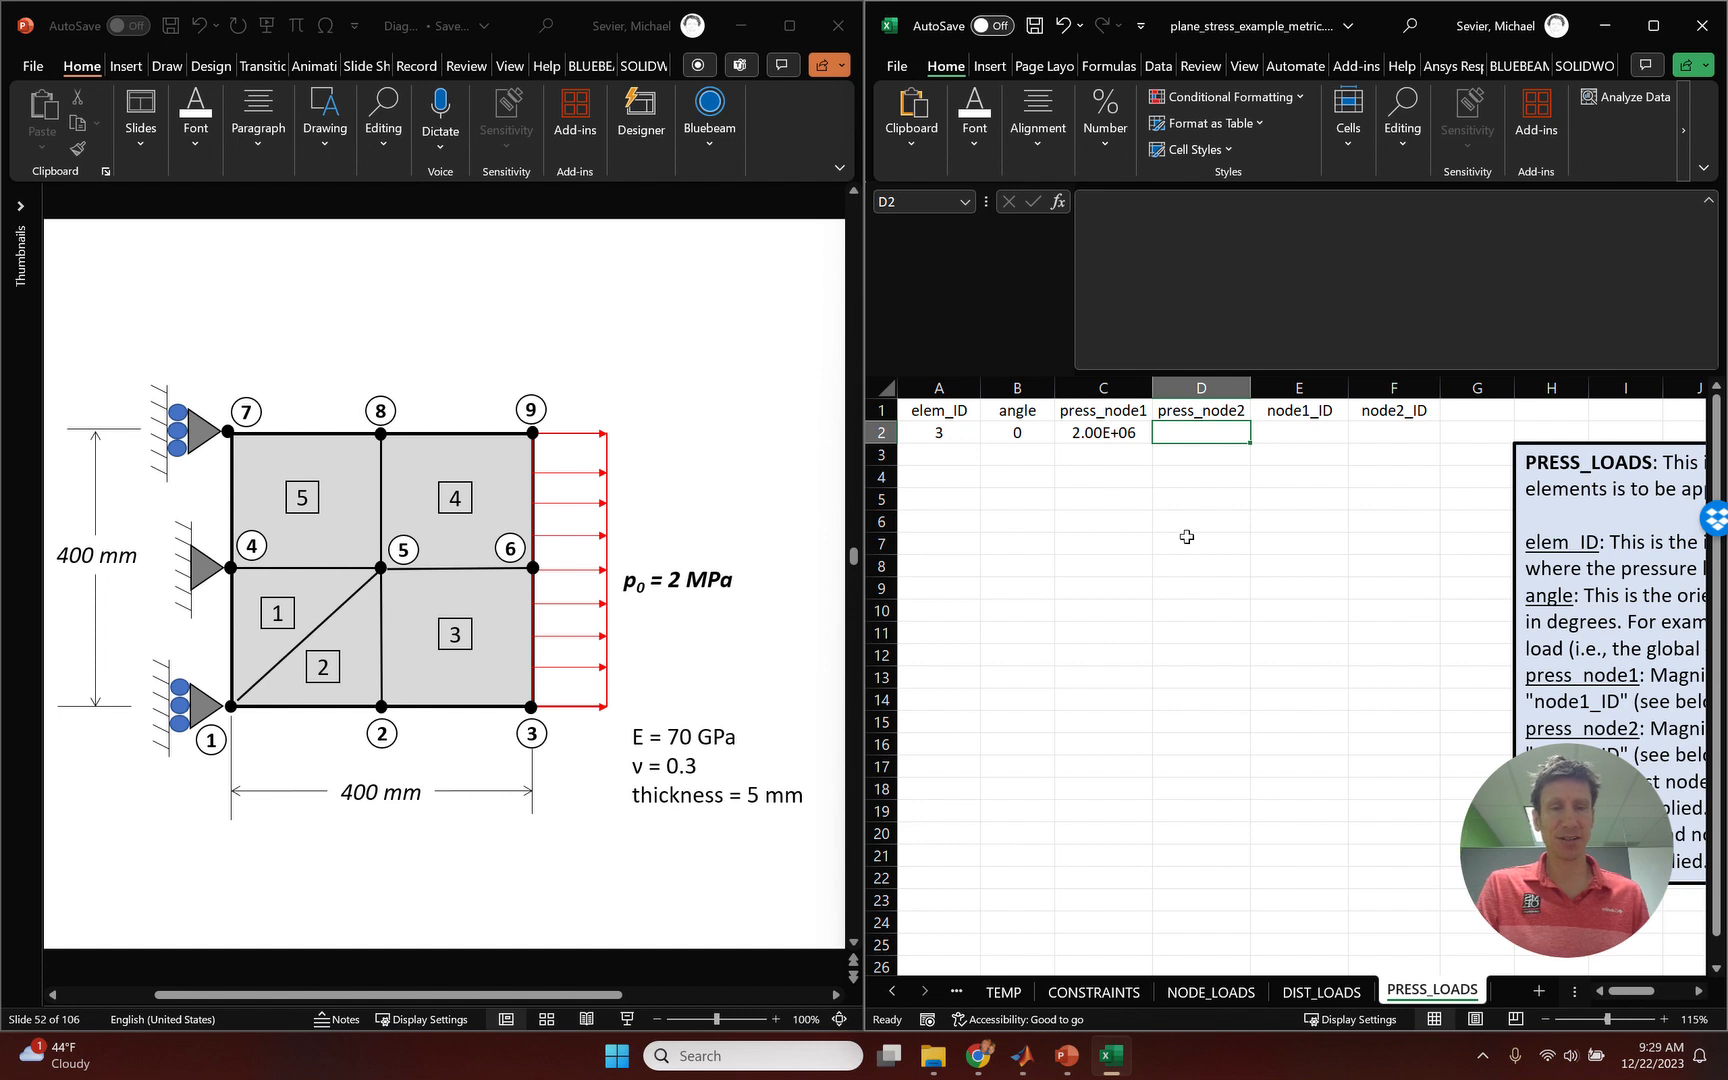
click(1127, 430)
key(ctrl+c)
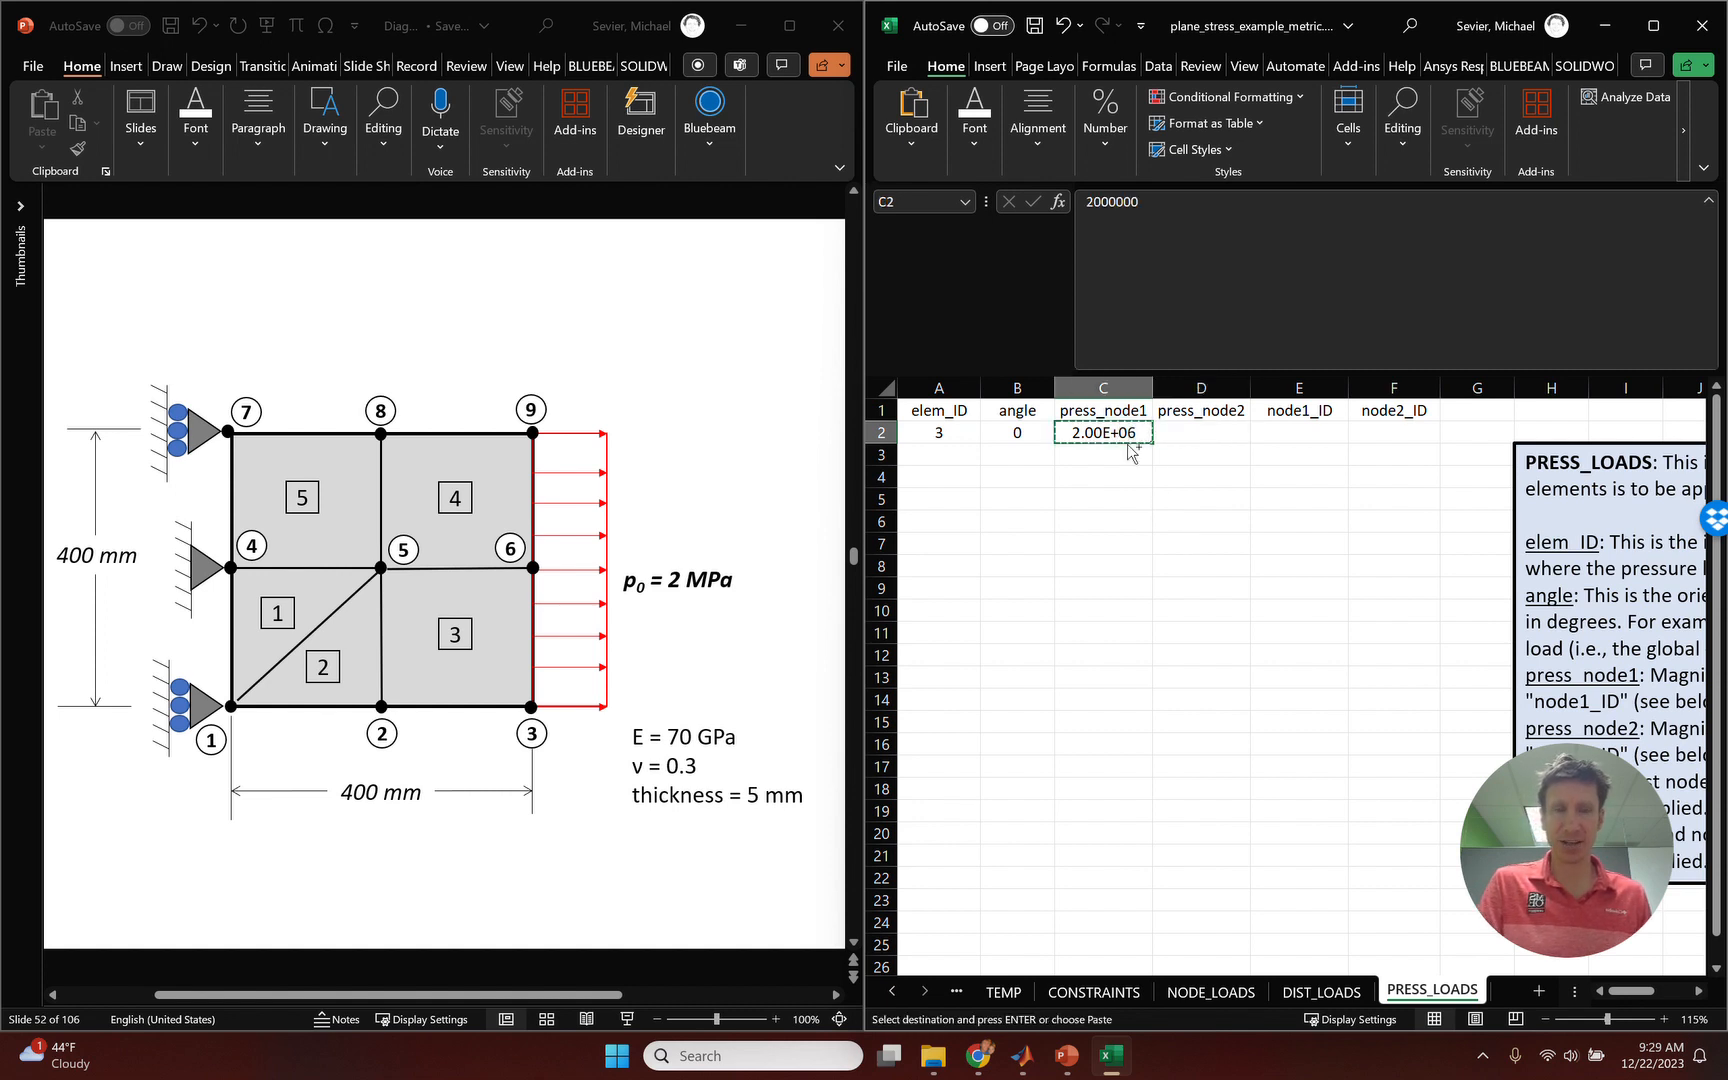
click(1194, 427)
key(ctrl+v)
key(ctrl)
key(Escape)
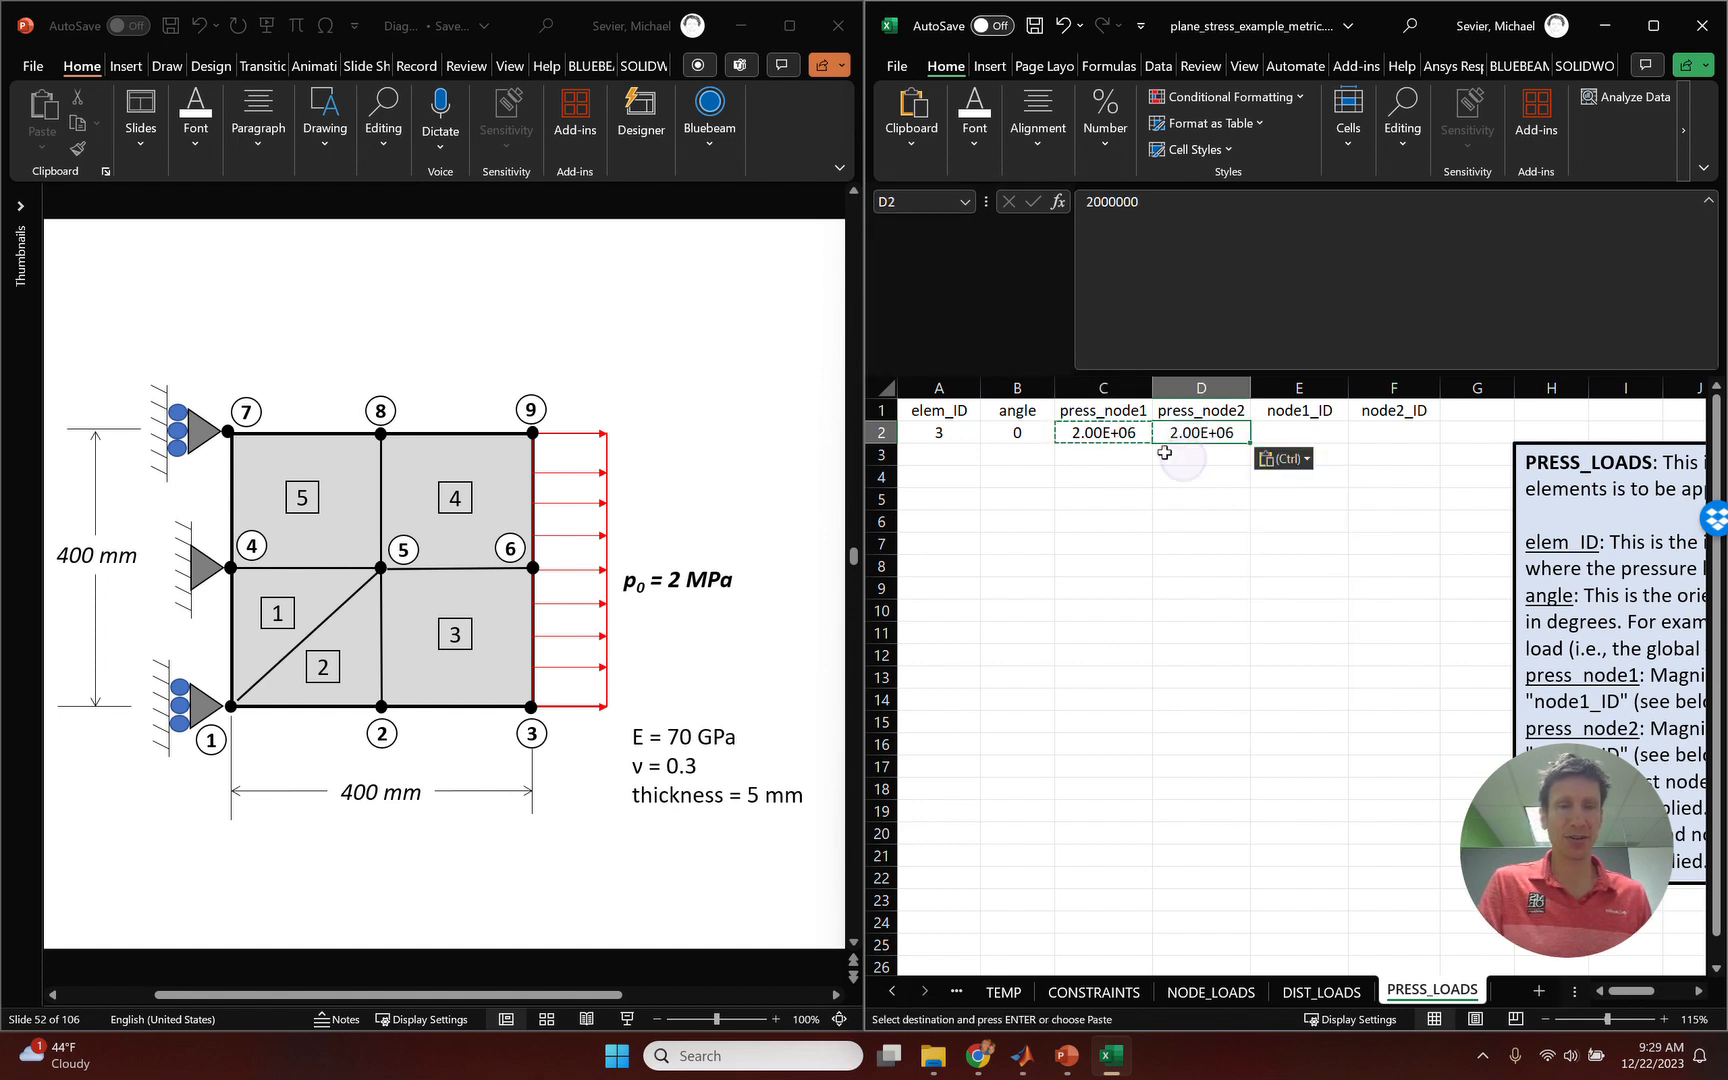
click(1167, 454)
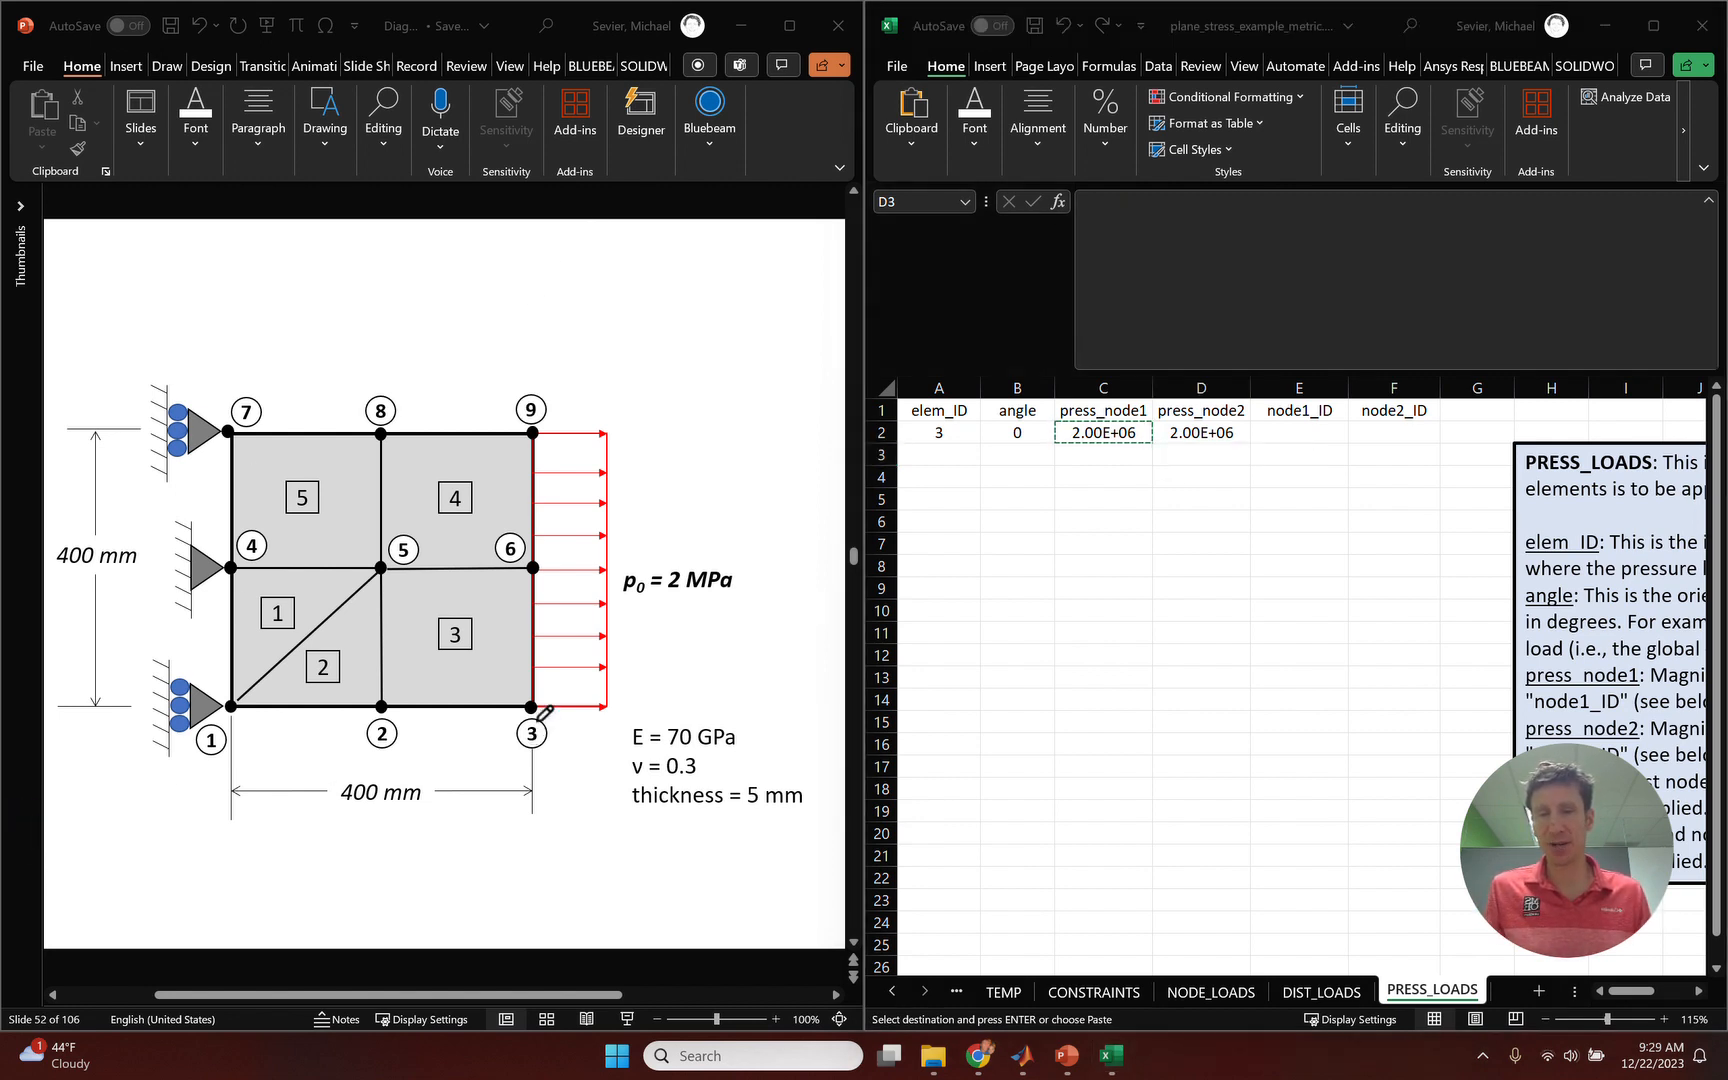
Mark the pressure load beside element 3 on the PowerPoint diagram, and enter 3 as node1_ID and 6 as node2_ID in the Excel sheet.
mouse_move(540, 707)
mouse_down()
mouse_move(661, 572)
mouse_move(638, 569)
mouse_move(661, 572)
mouse_up()
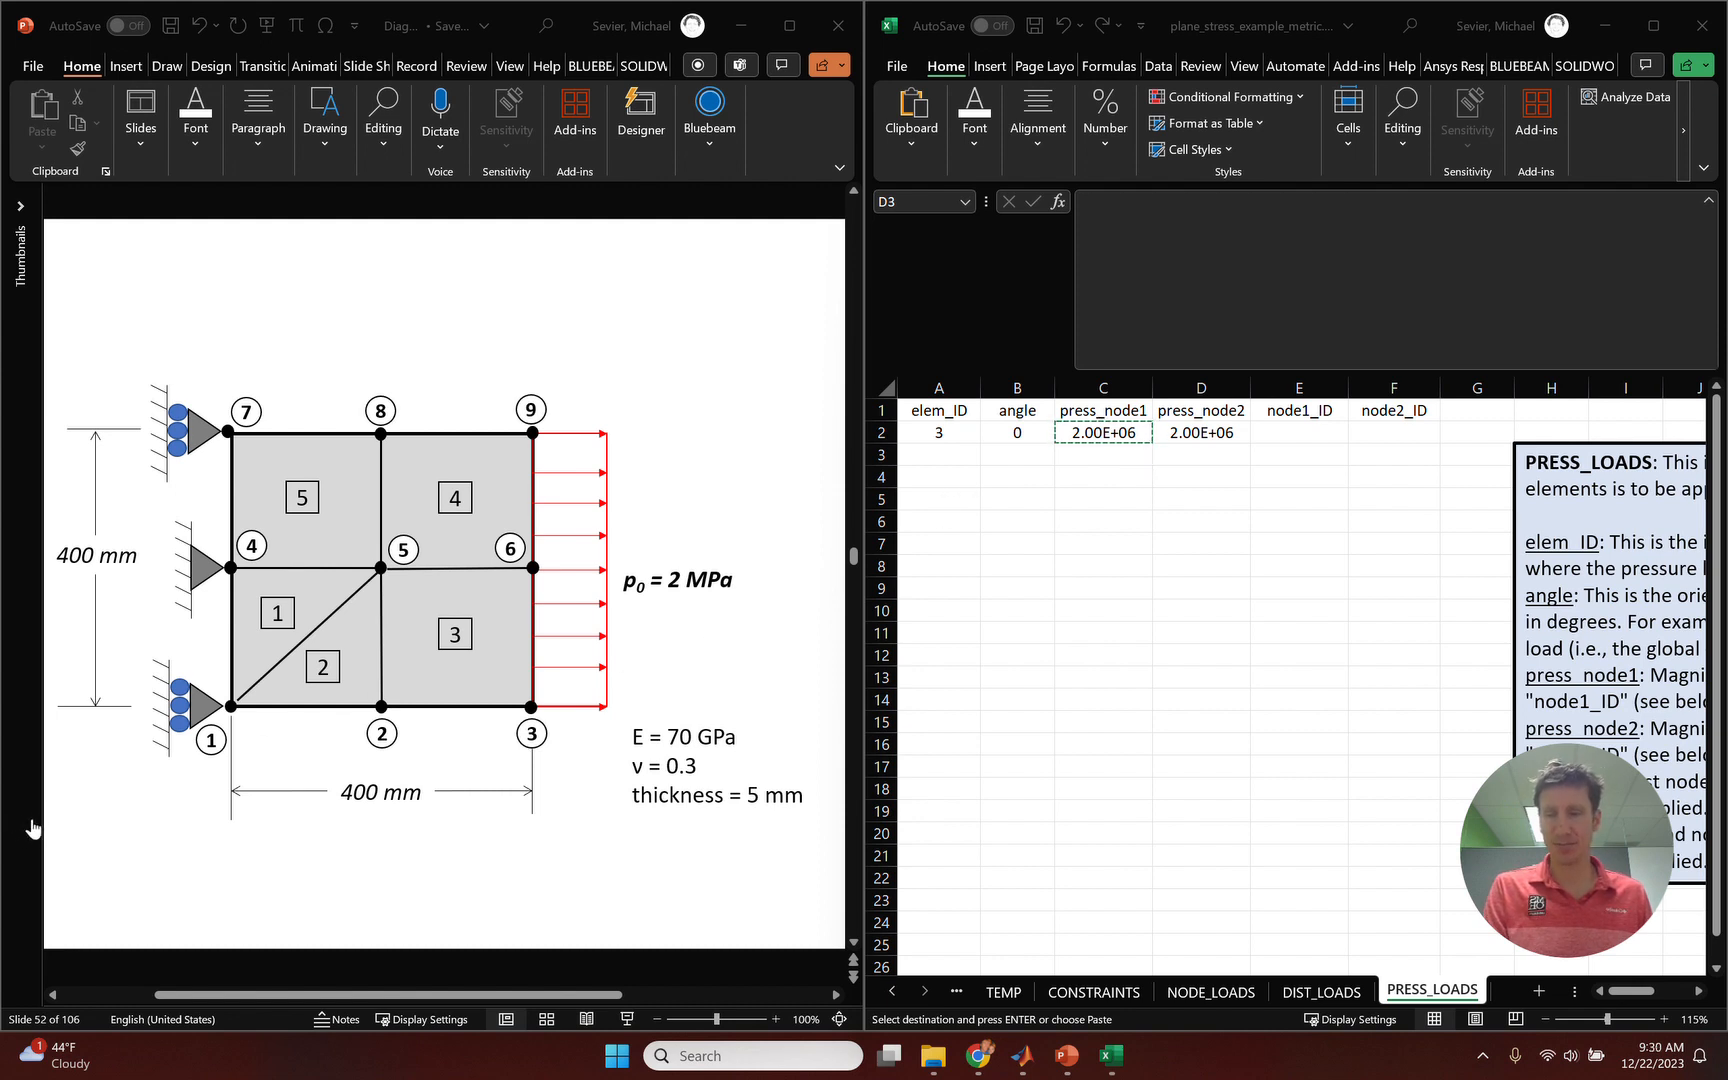
click(1201, 432)
key(ctrl+v)
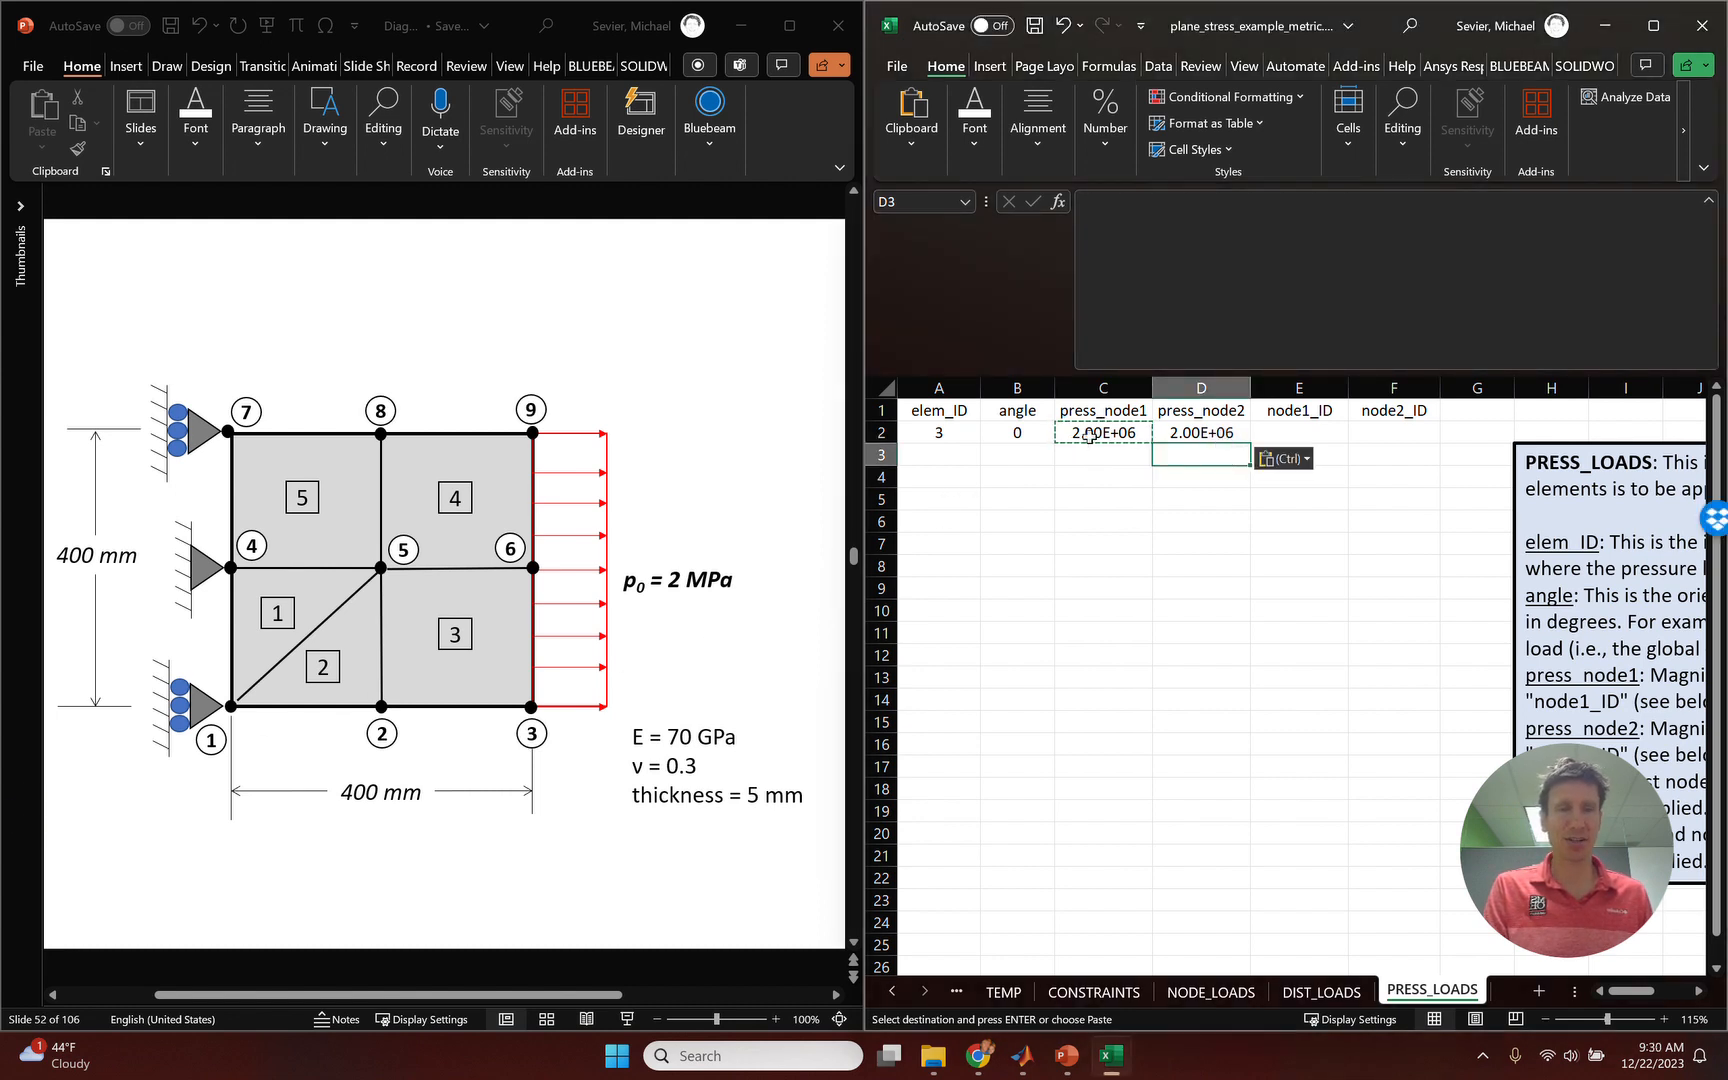
drag(1103, 432, 1232, 432)
click(1291, 432)
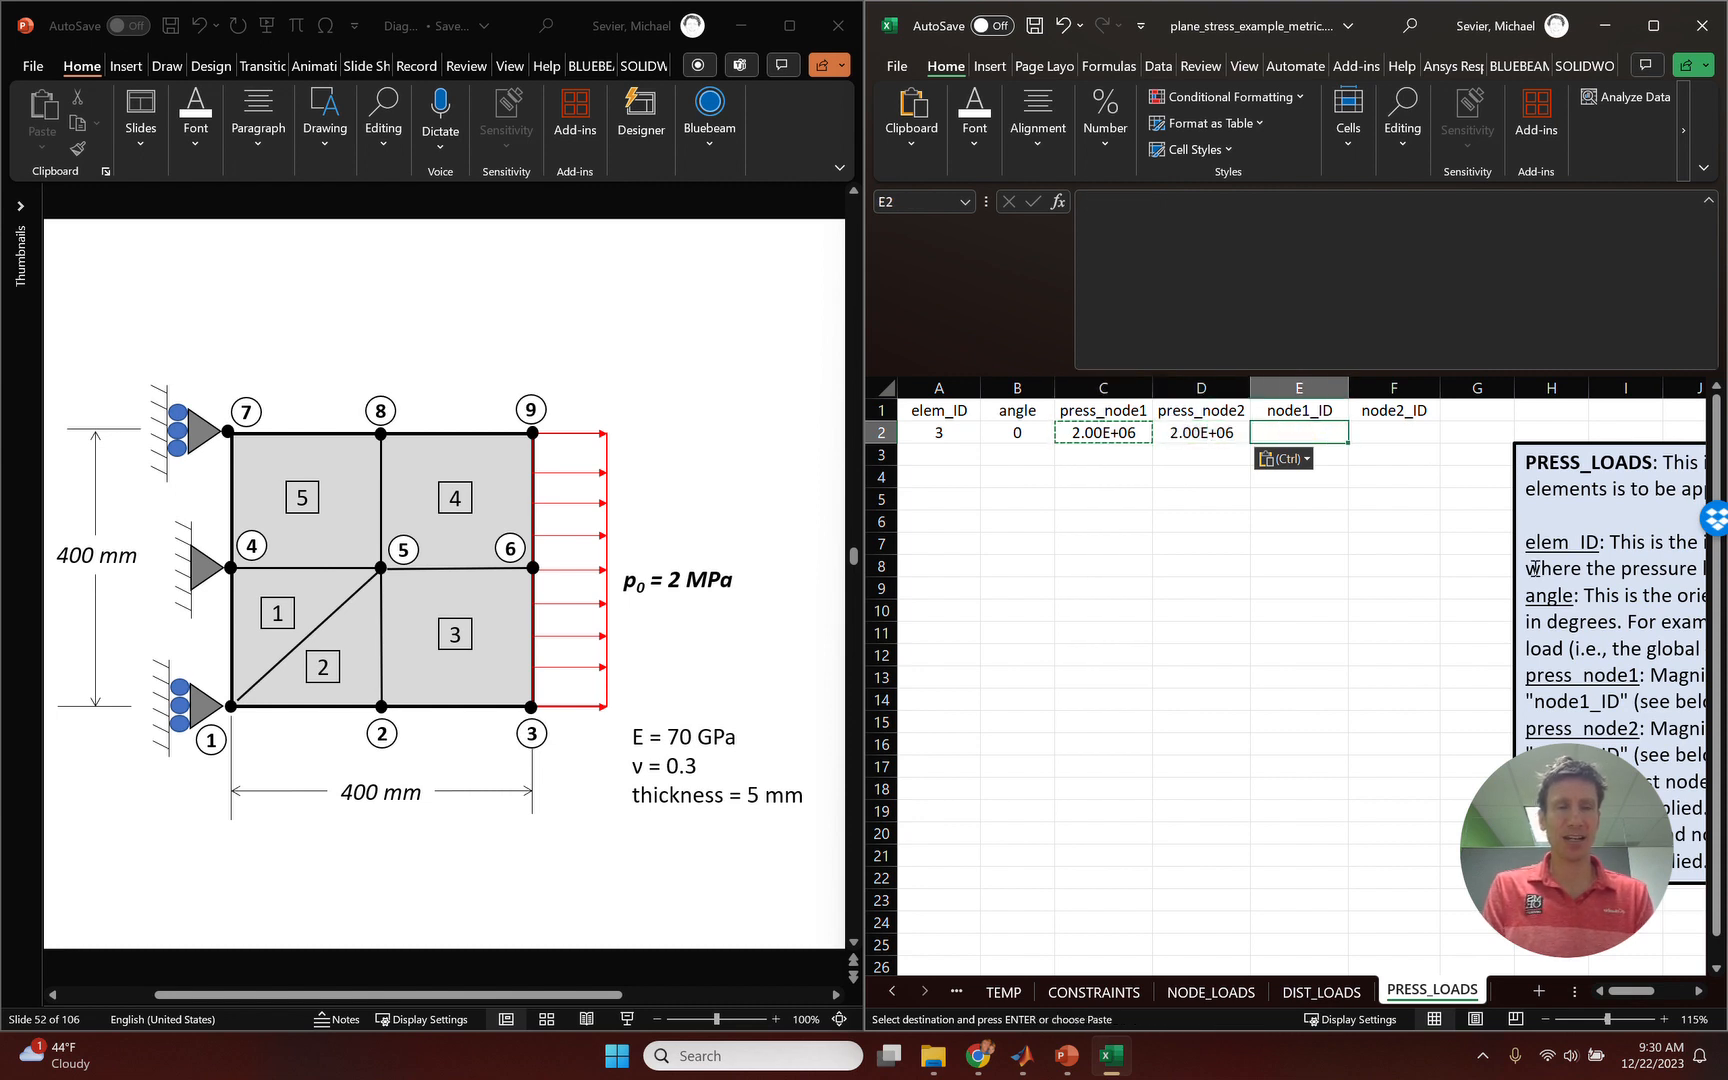
text(3)
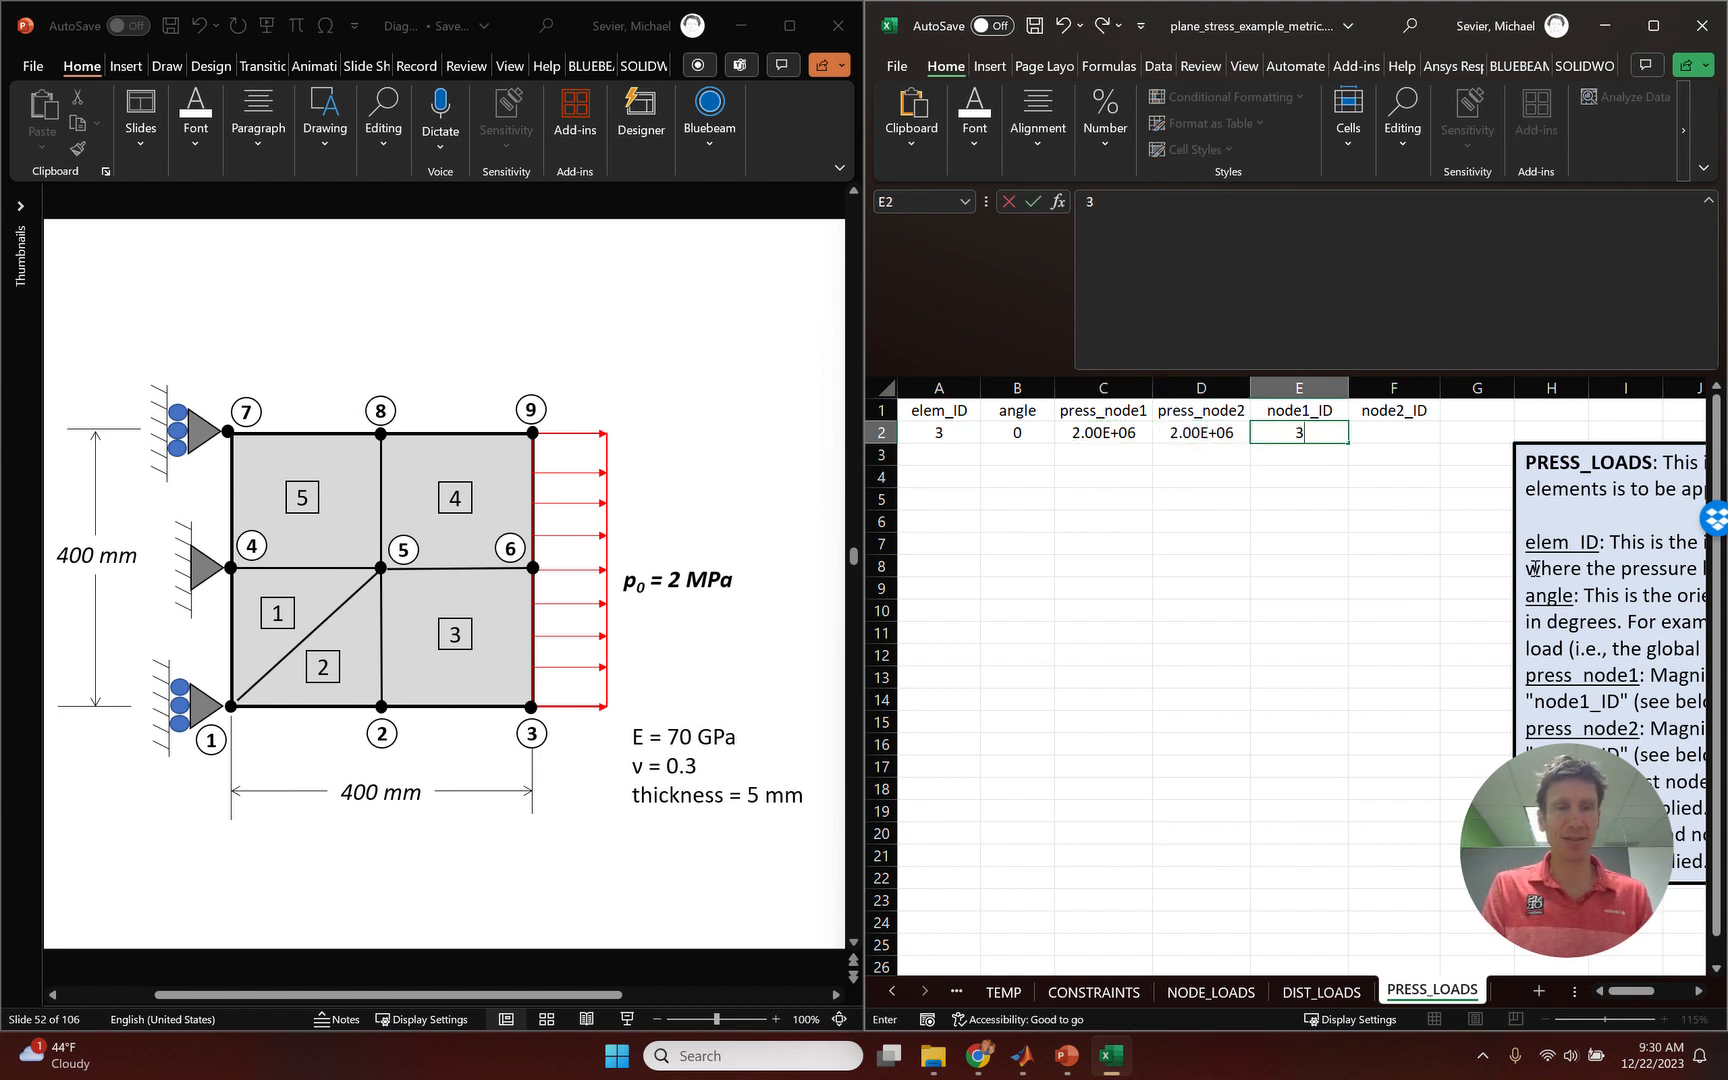
key(Tab)
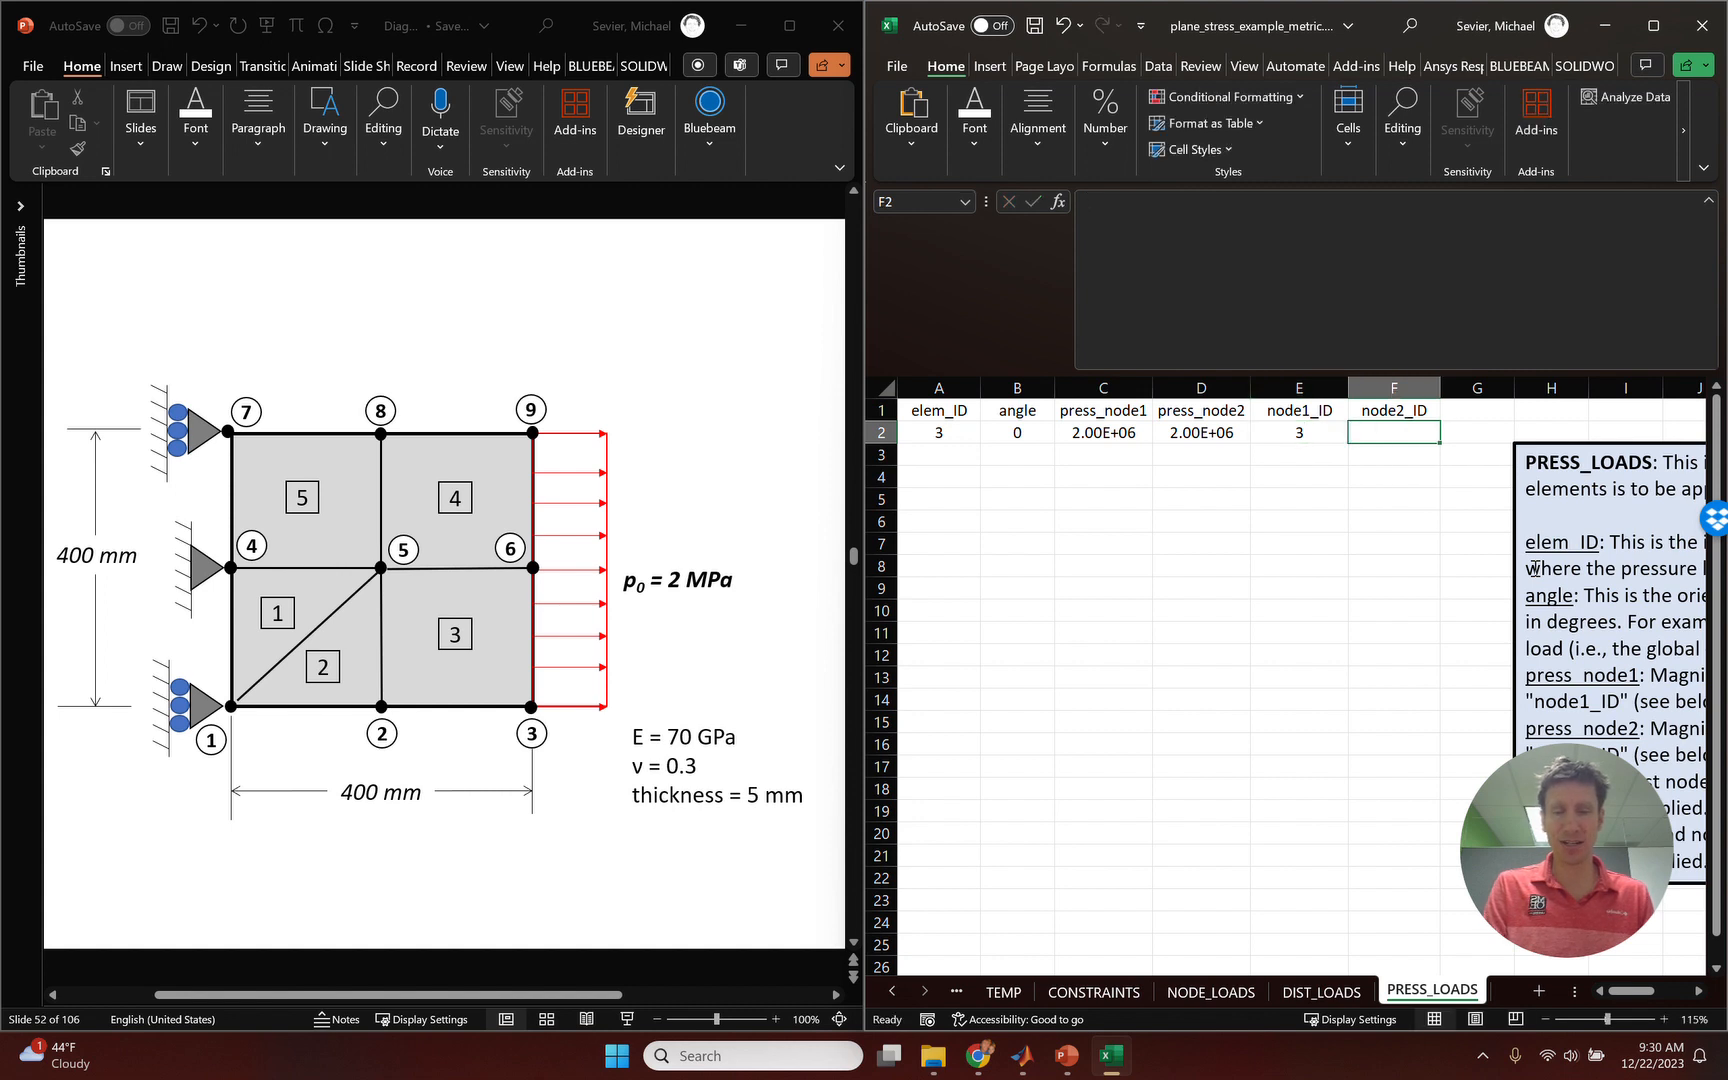
text(6)
key(Return)
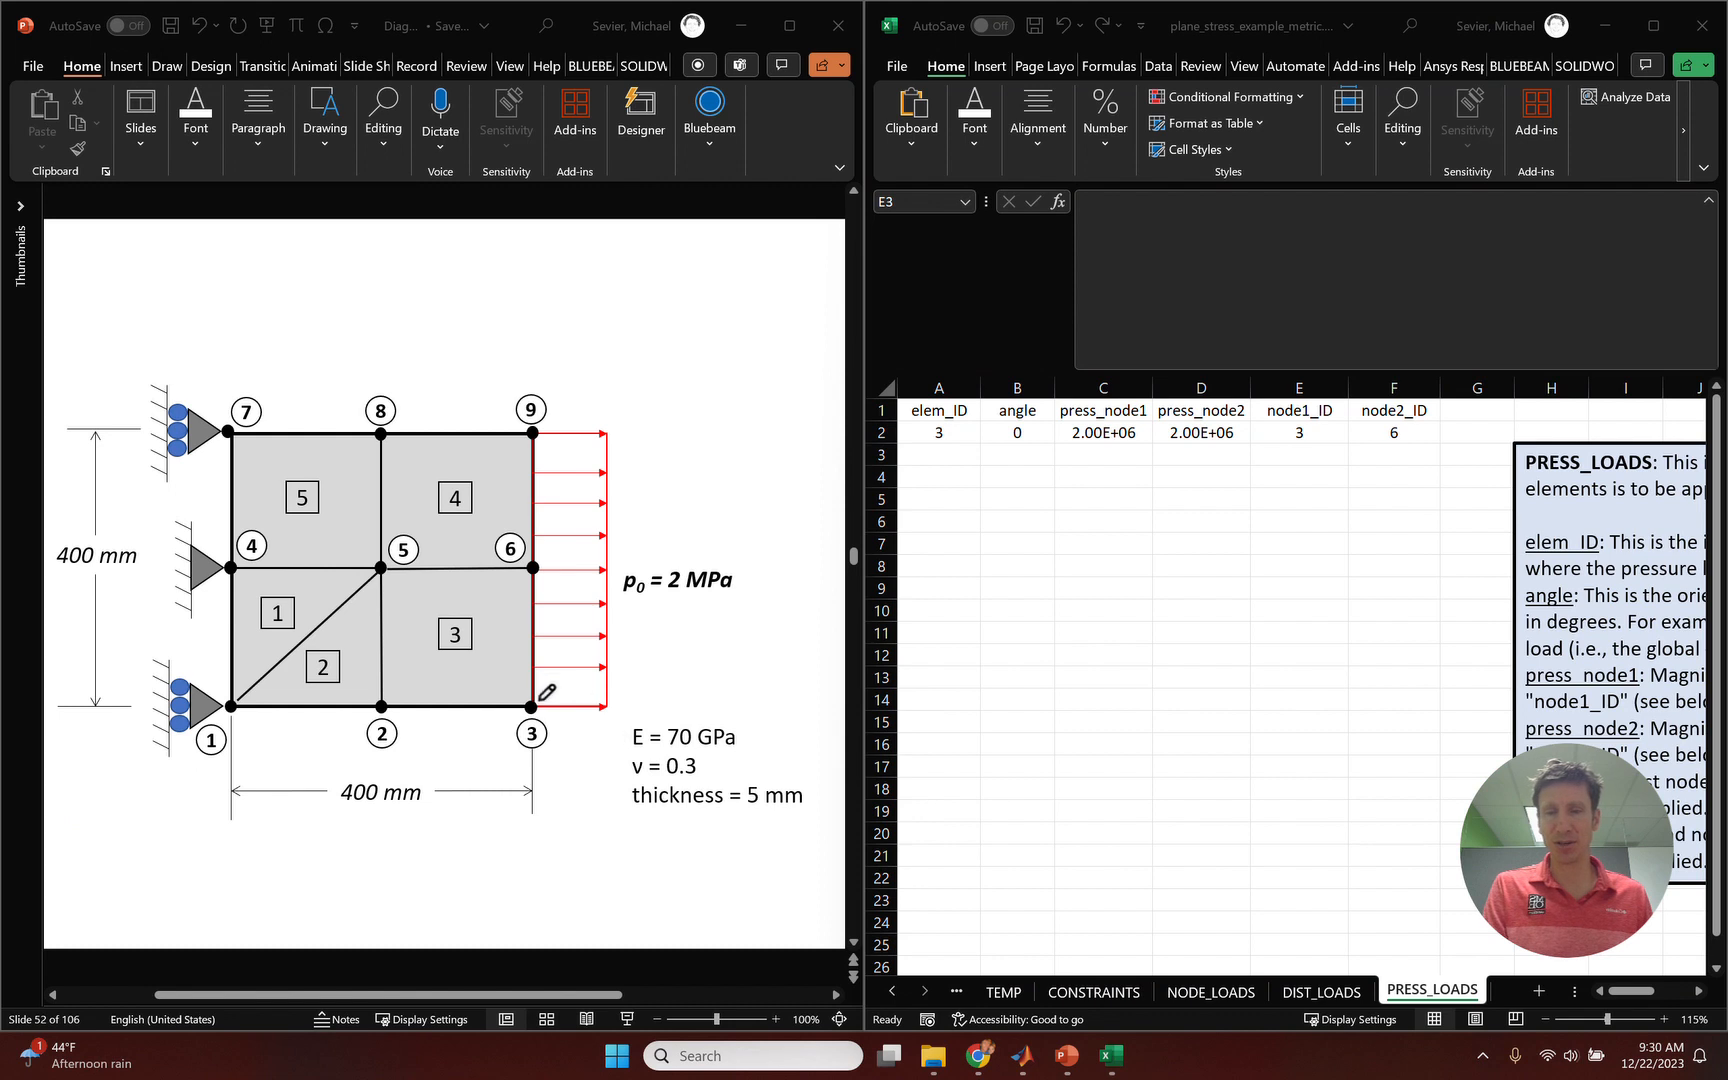
Trace the loaded edge between nodes 3 and 6 on the PowerPoint diagram, and return to the Excel PRESS_LOADS sheet.
drag(527, 697, 525, 580)
mouse_move(536, 660)
mouse_down()
mouse_move(549, 584)
mouse_move(548, 678)
mouse_move(548, 578)
mouse_up()
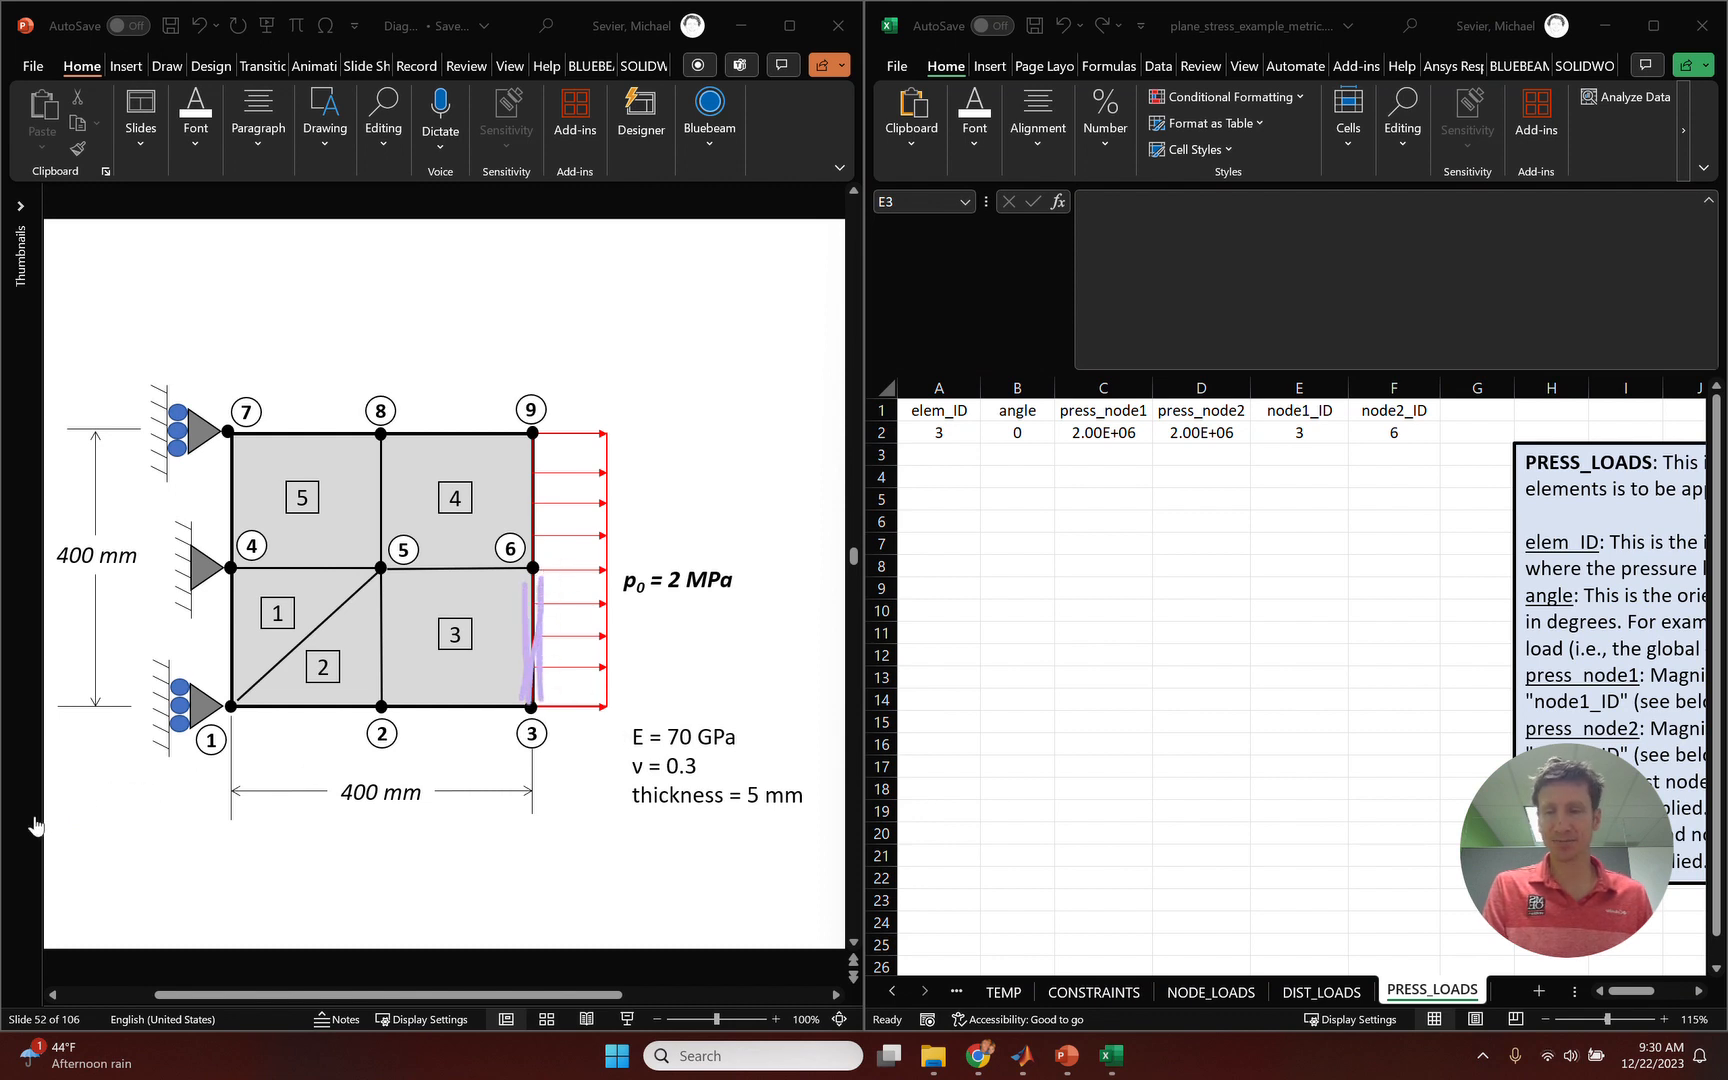
click(1238, 499)
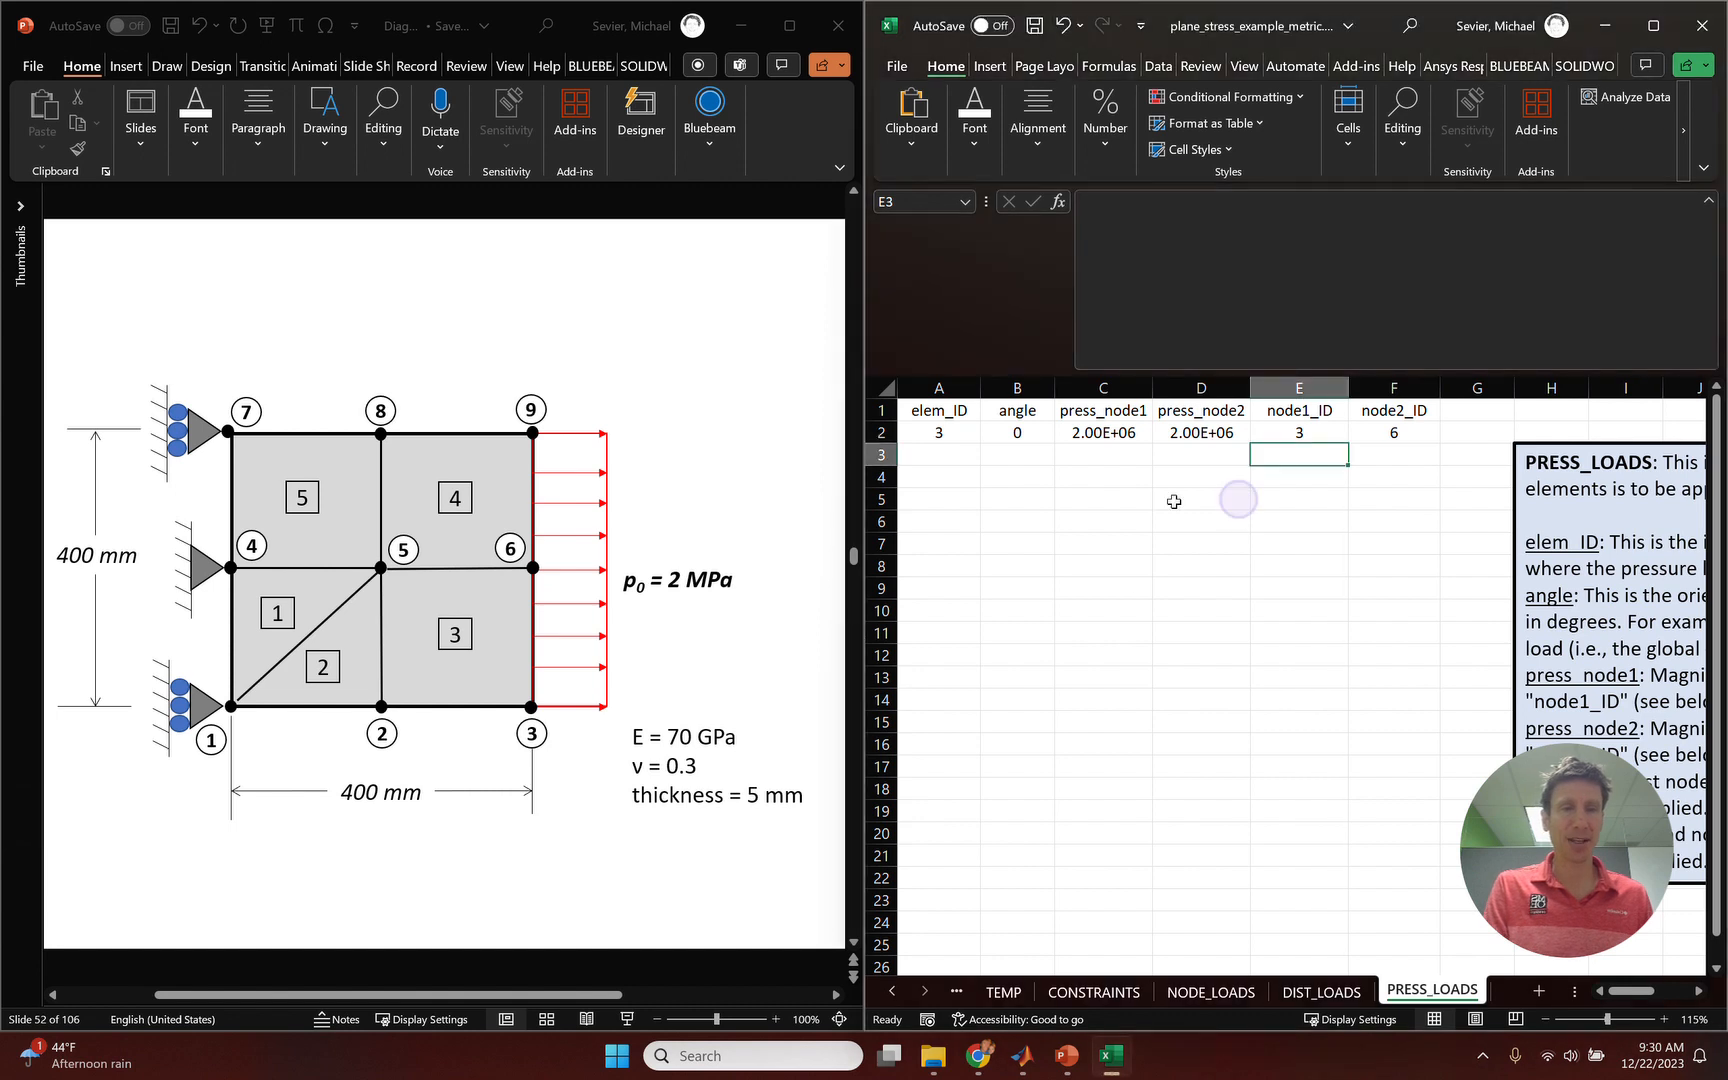
Enter elem_ID 4 with angle 0 in row 3 of the PRESS_LOADS sheet.
click(928, 462)
text(4)
key(Tab)
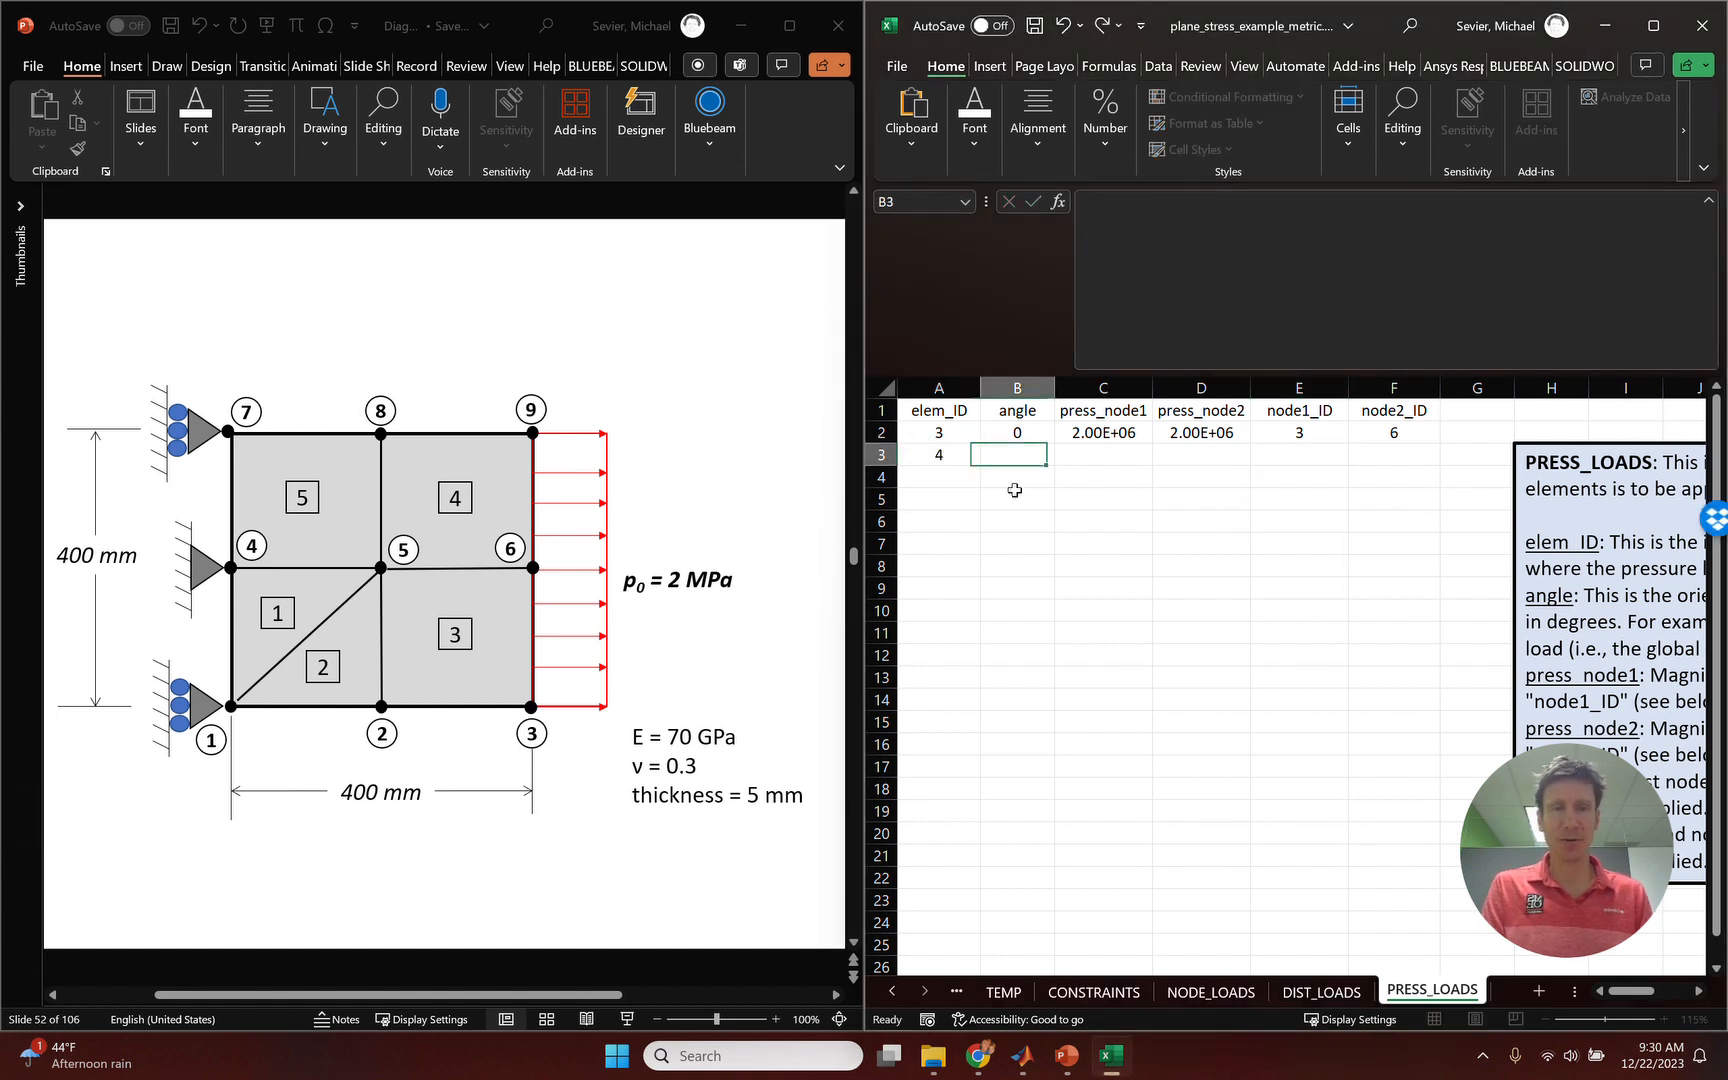
text(0)
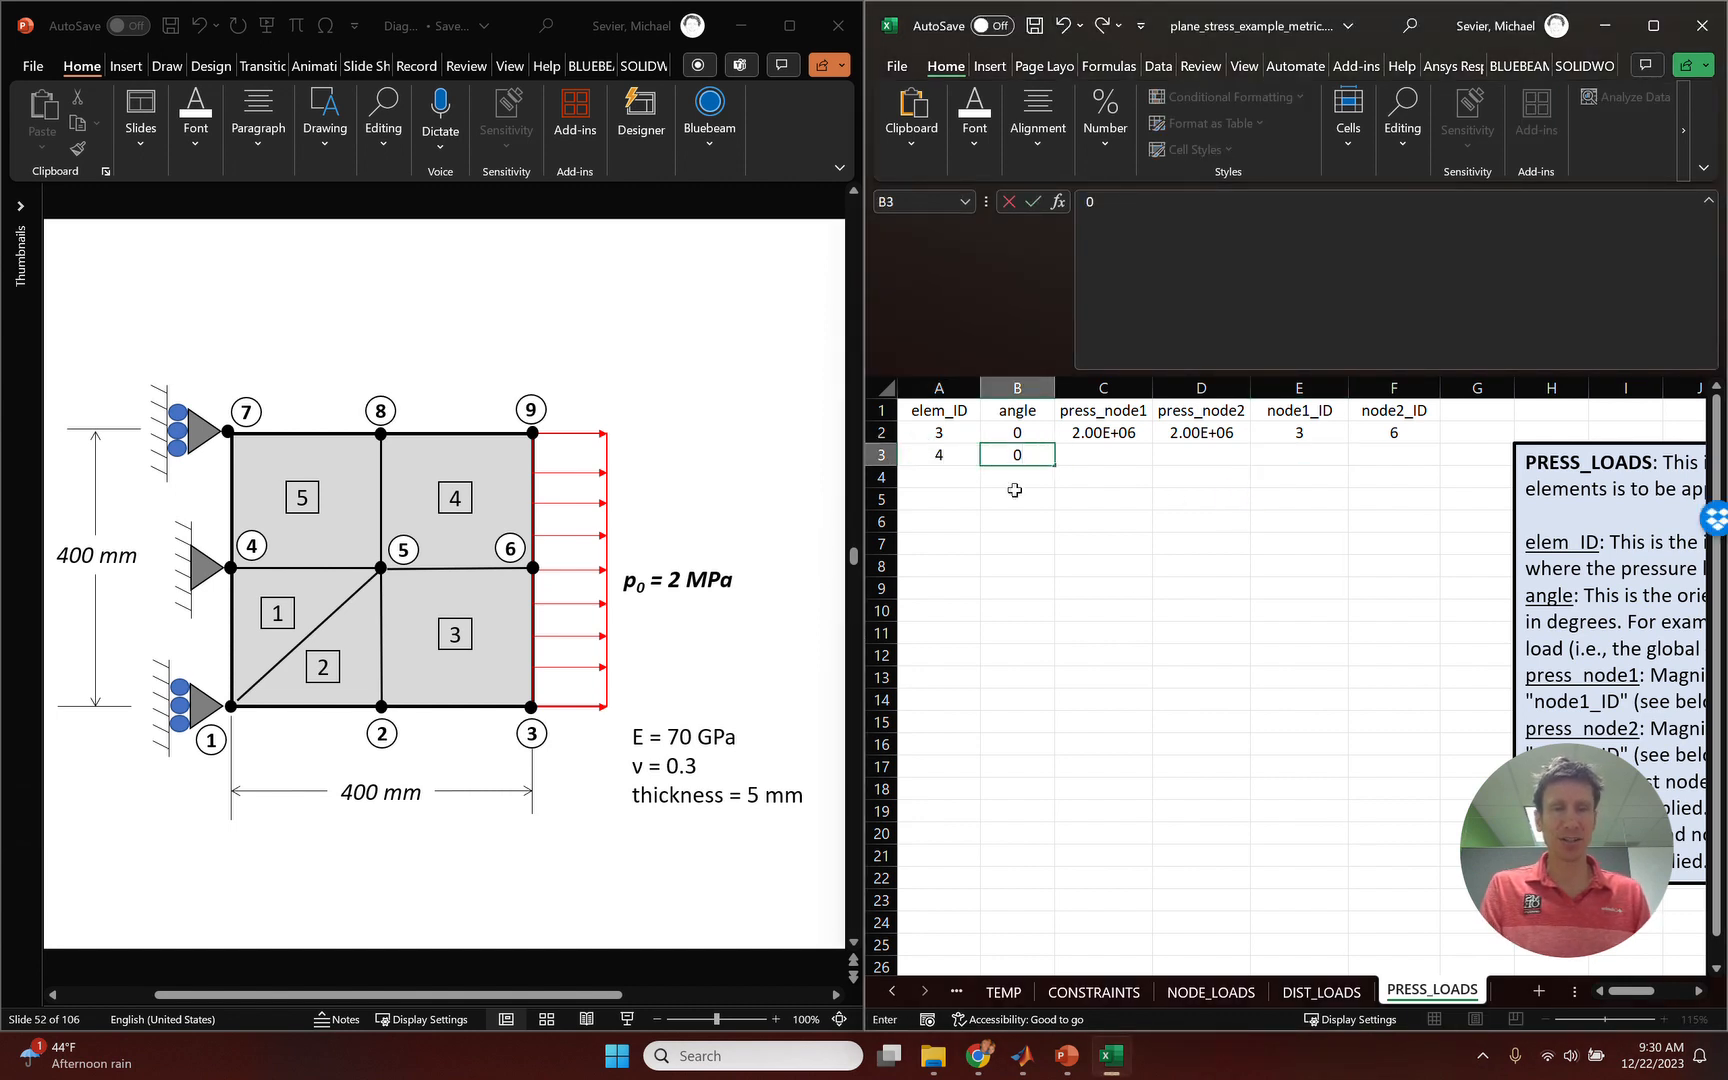
key(Tab)
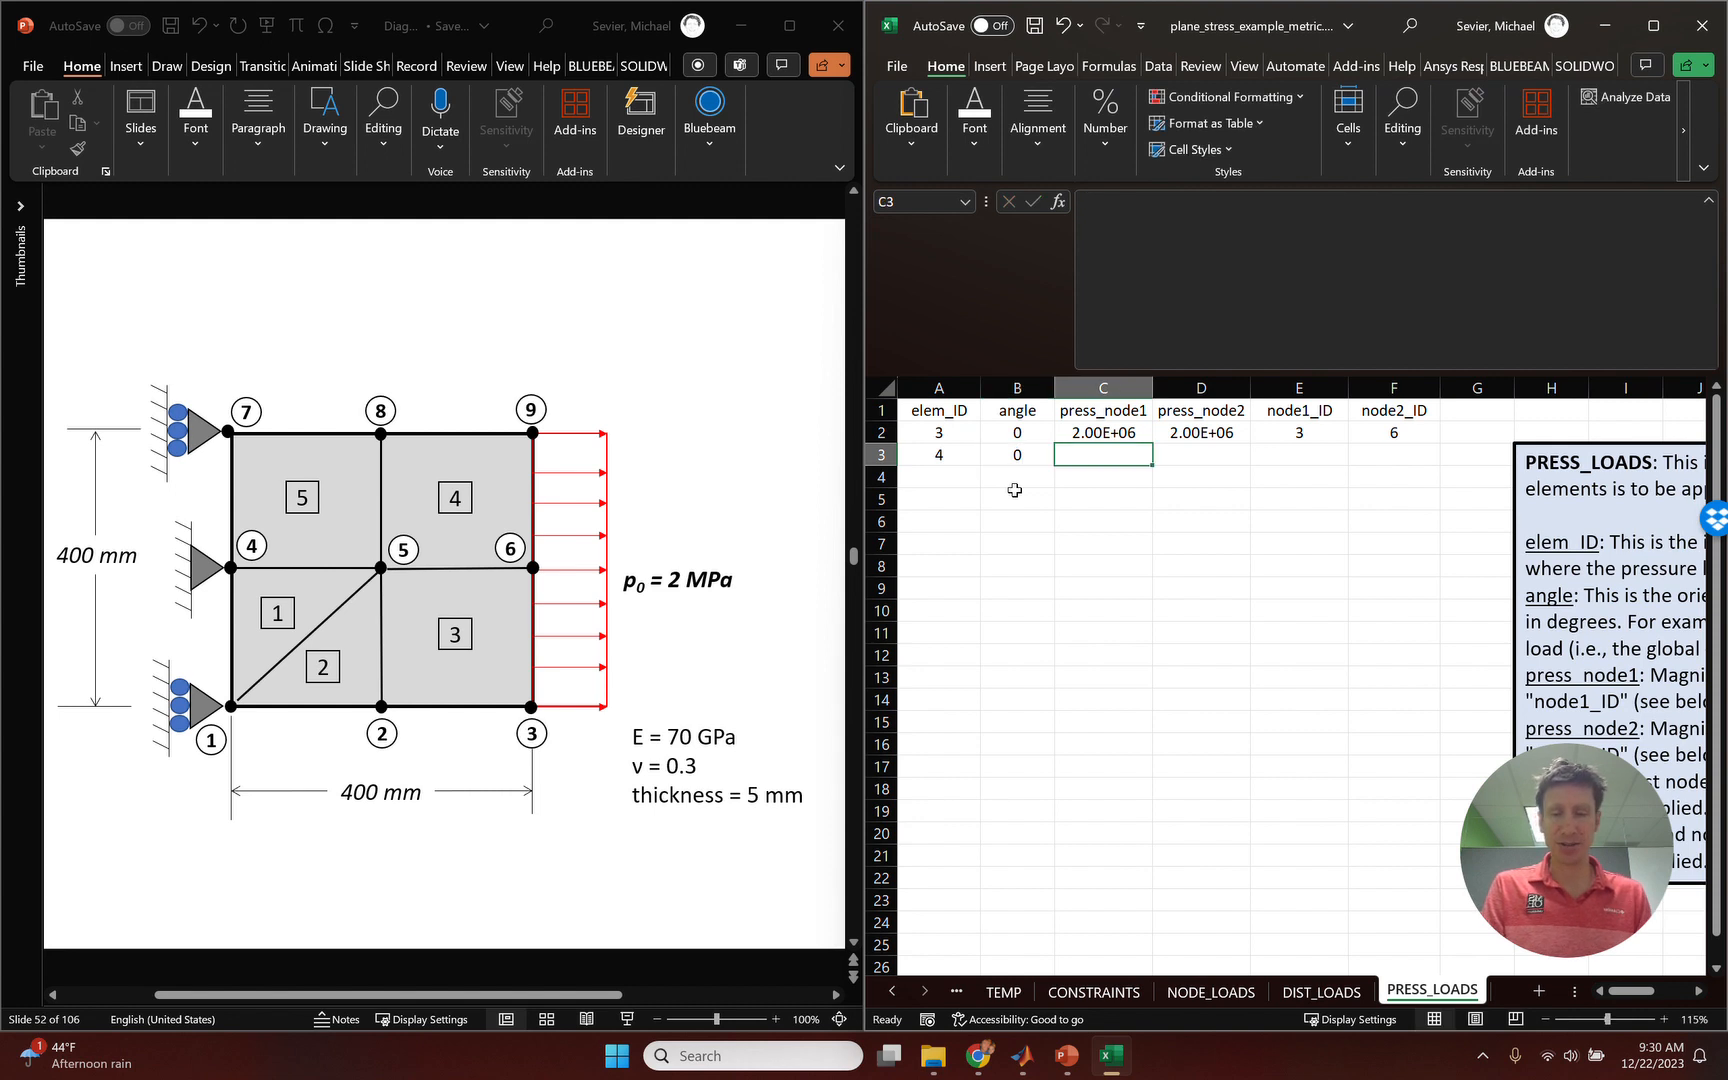
Set both press_node1 and press_node2 for element 4 to 2e6.
text(2e6)
key(Tab)
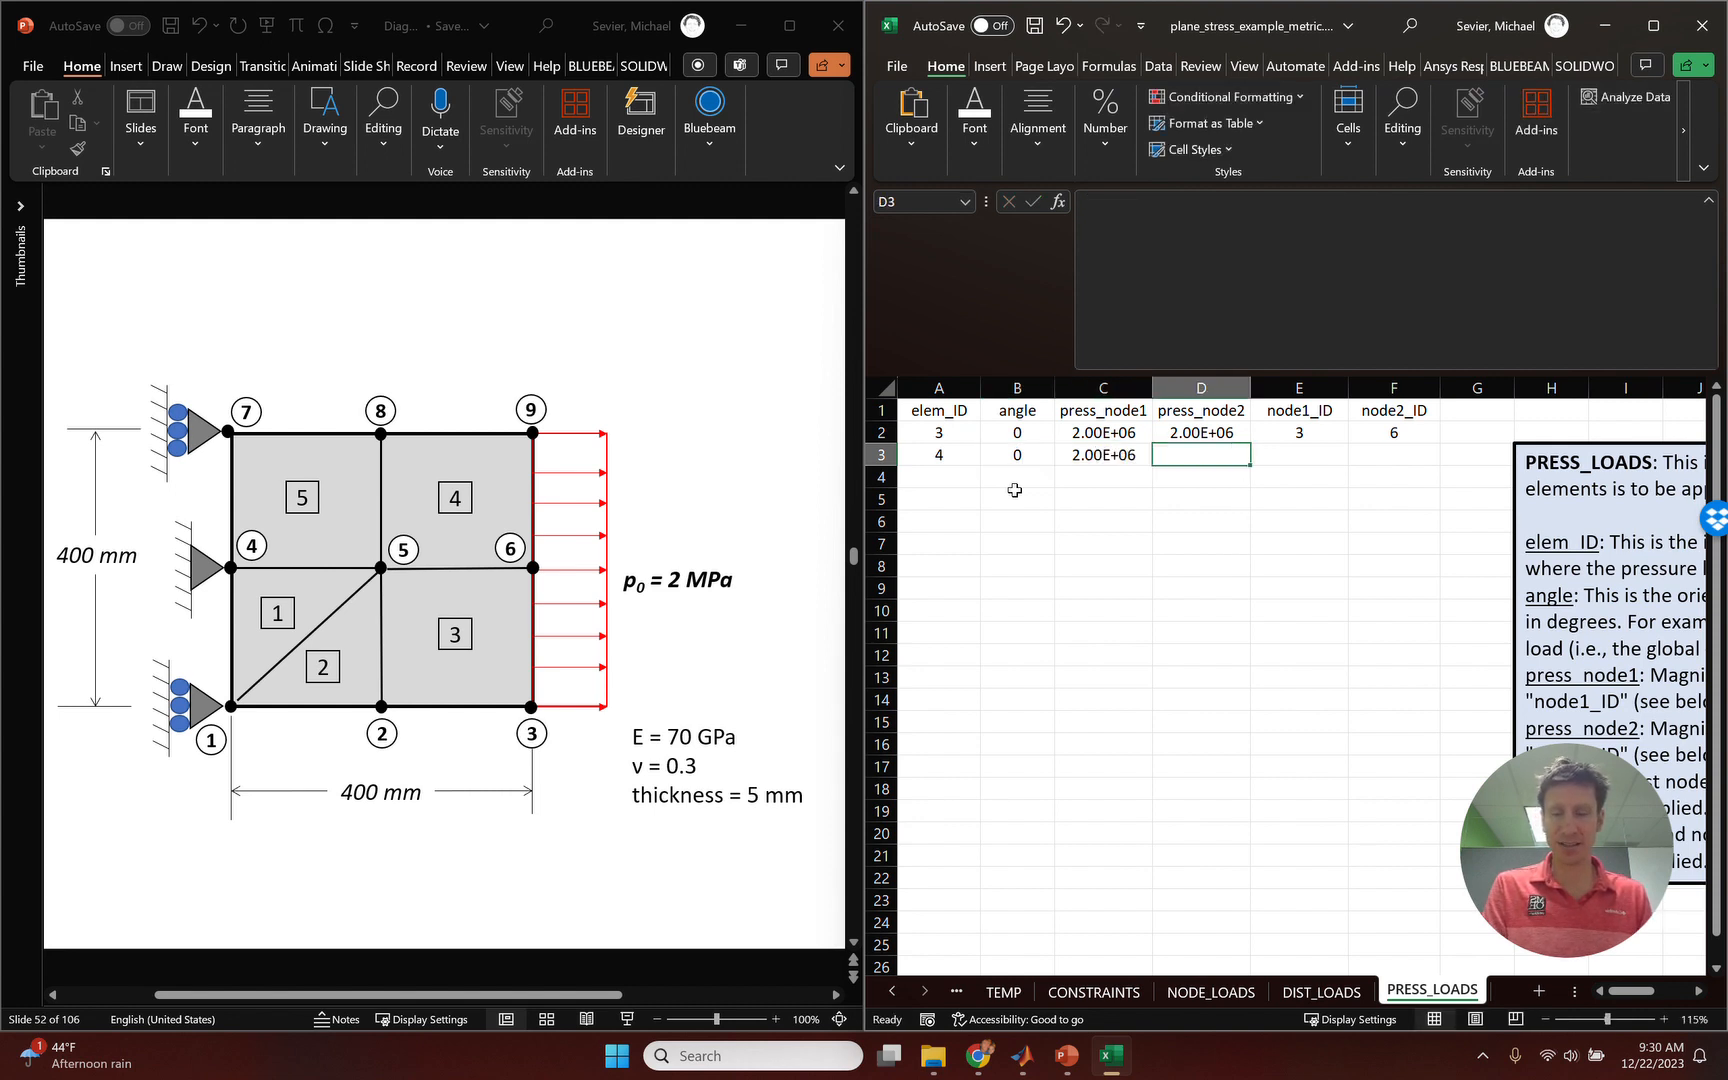
text(2e)
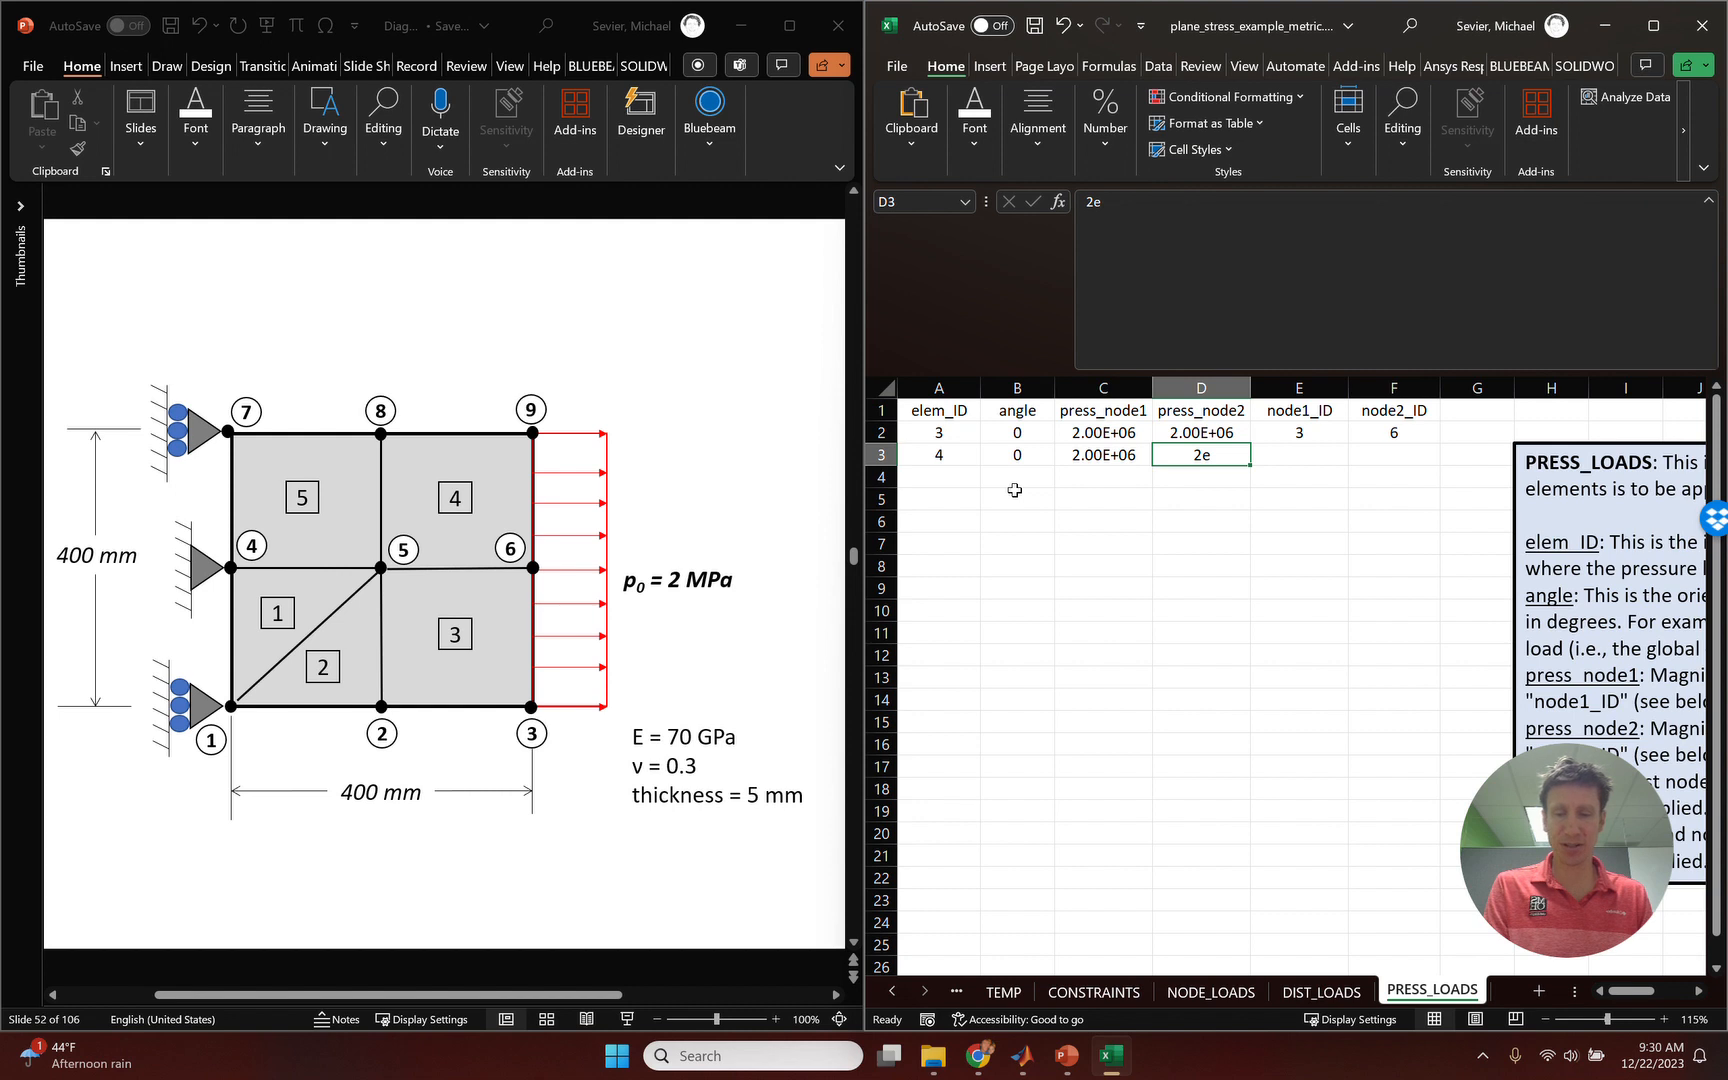
text(6)
key(Tab)
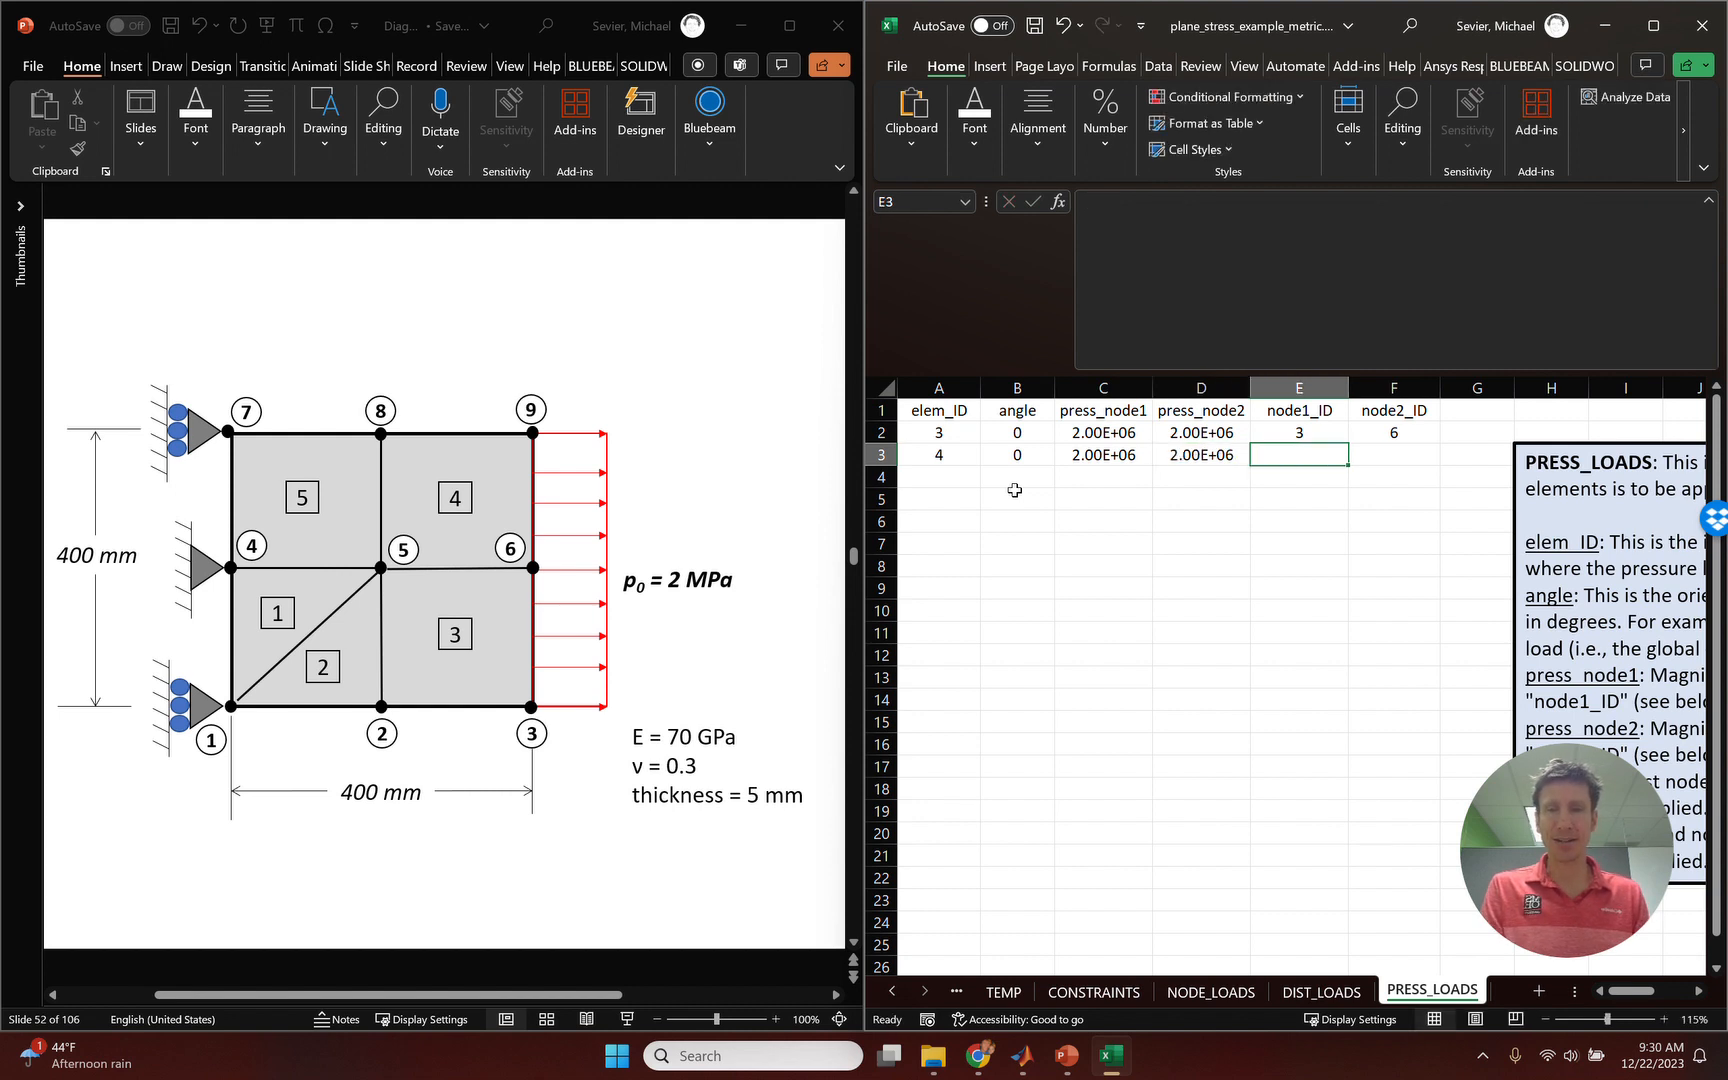
Enter 6 as node1_ID and 9 as node2_ID for element 4, and save the workbook.
text(6)
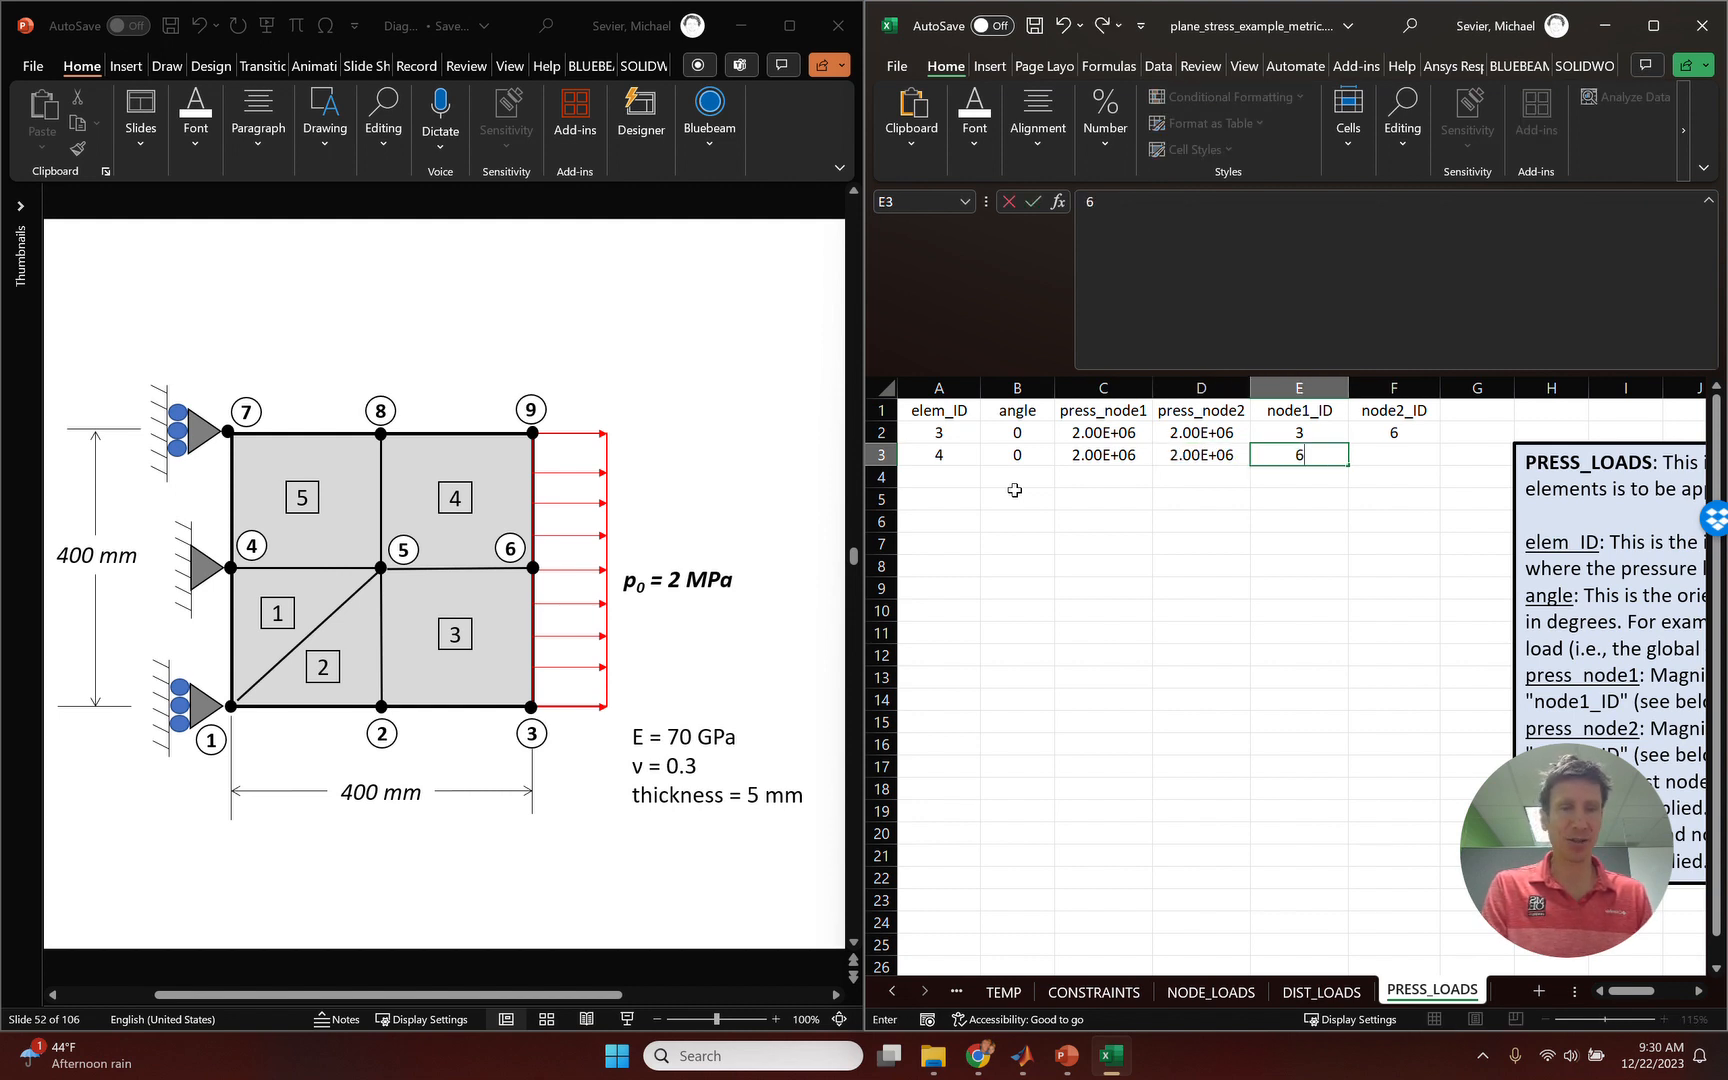
key(Tab)
text(9)
key(Down)
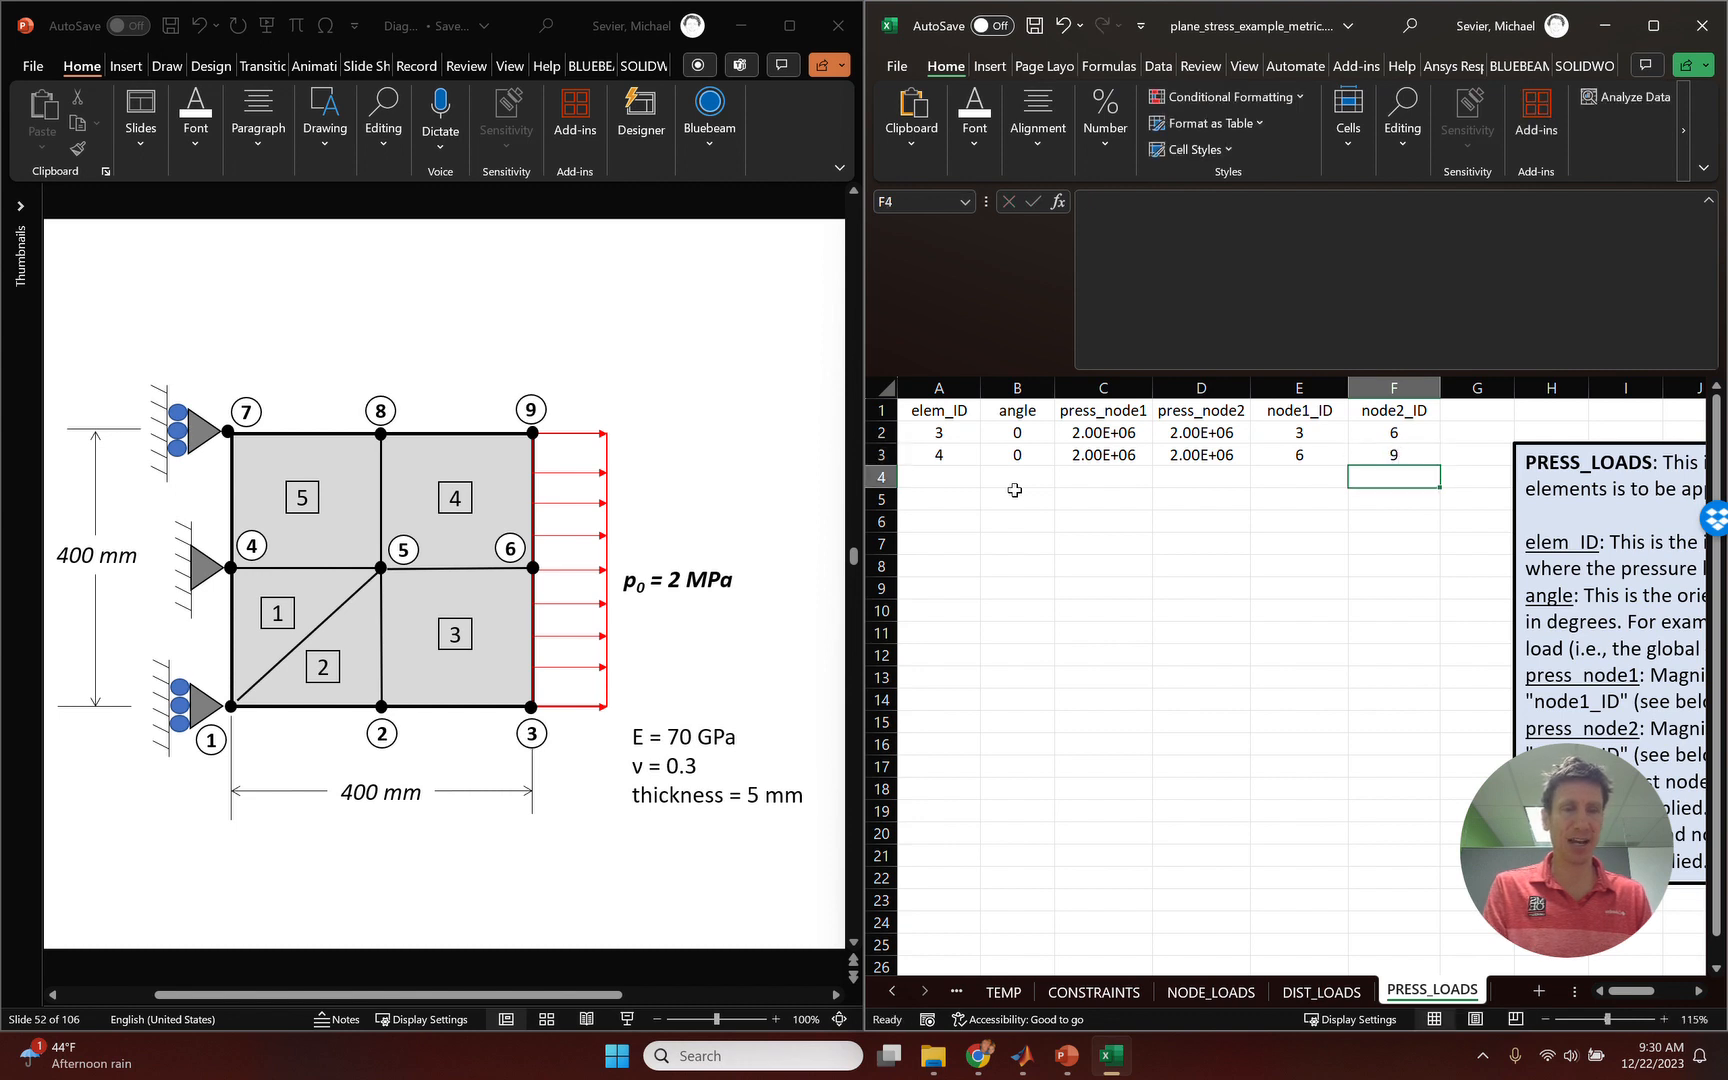
click(1037, 27)
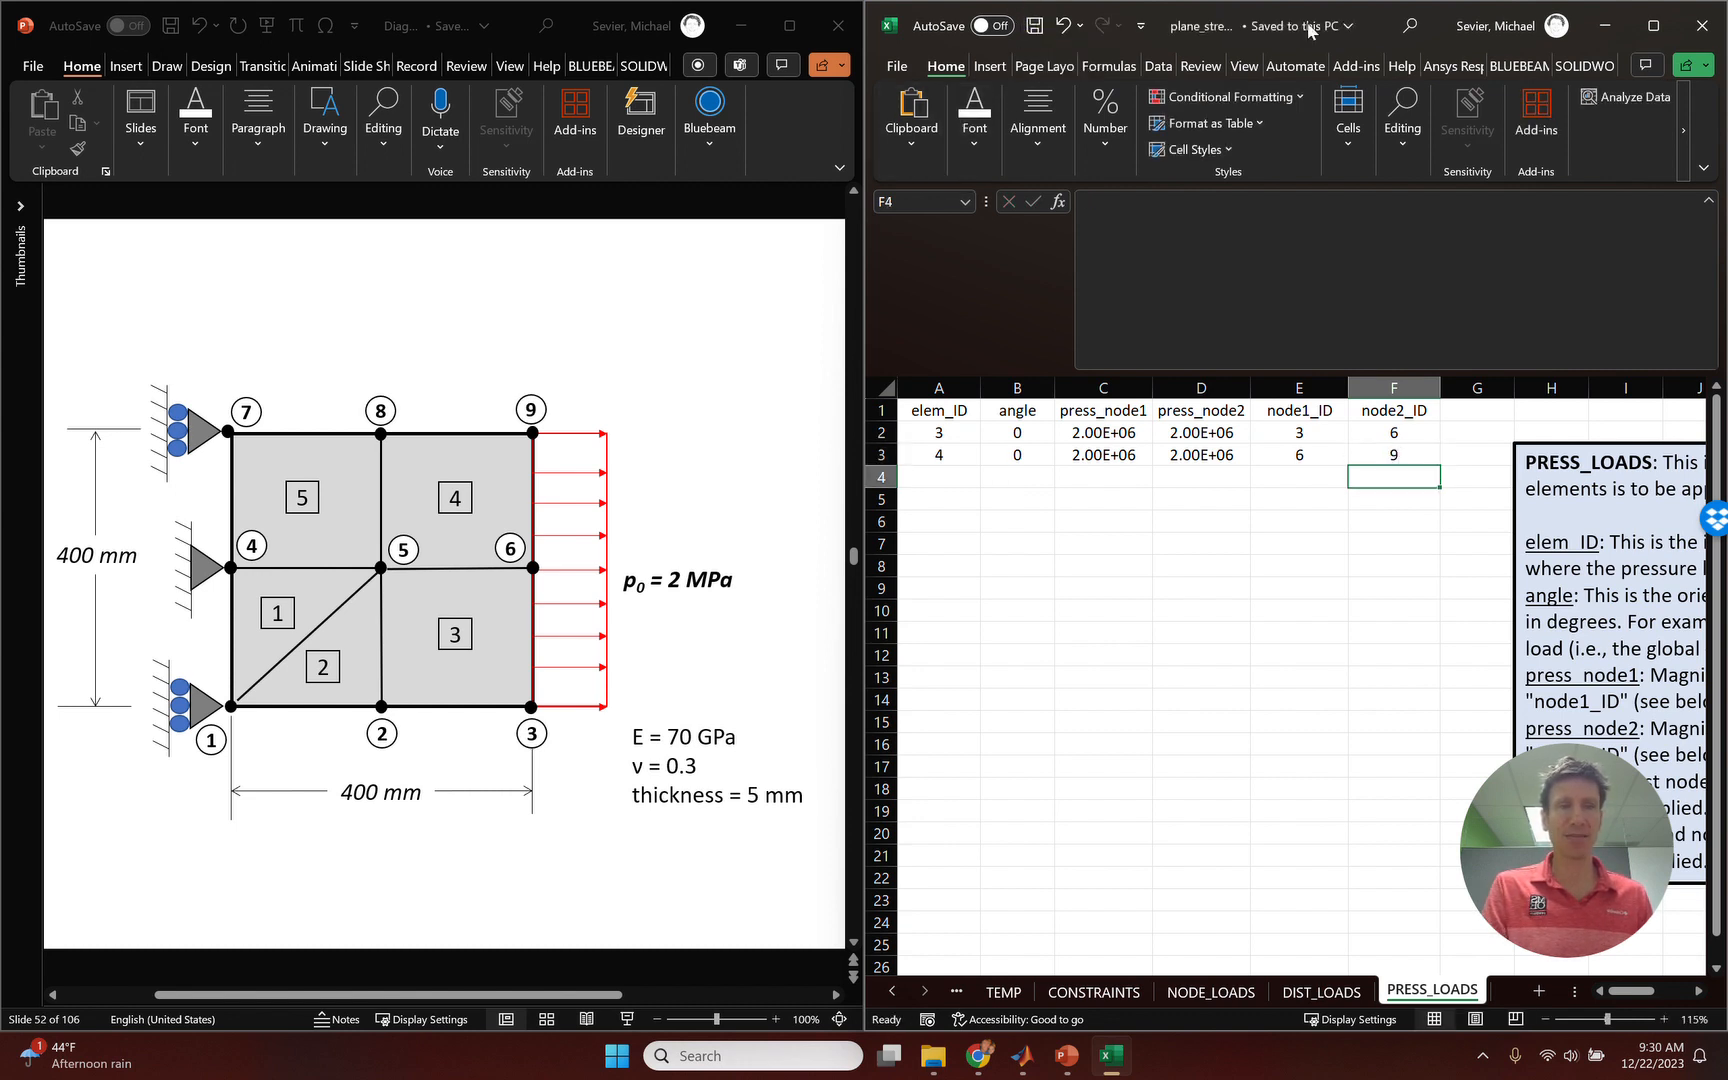
Close the Excel workbook, minimize the PowerPoint diagram, and switch to the FEA_2D_SOLVER_input live script in MATLAB.
click(1701, 26)
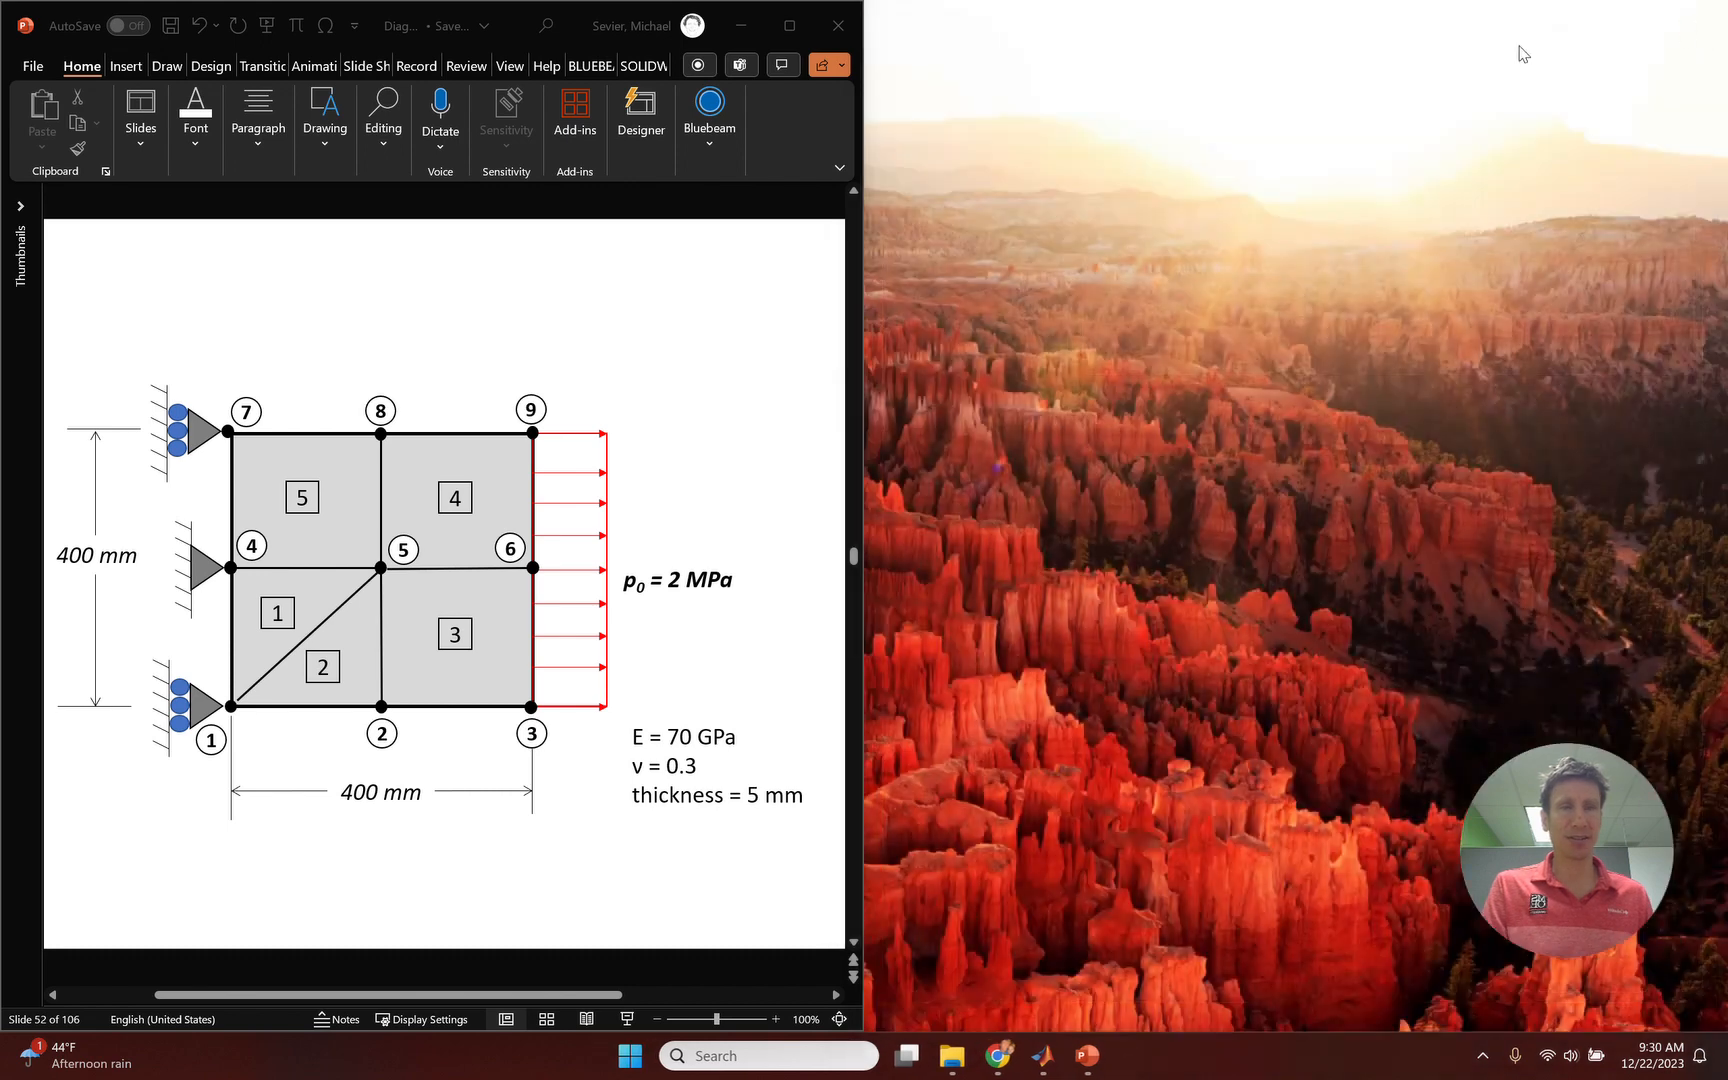
click(745, 30)
click(1046, 1056)
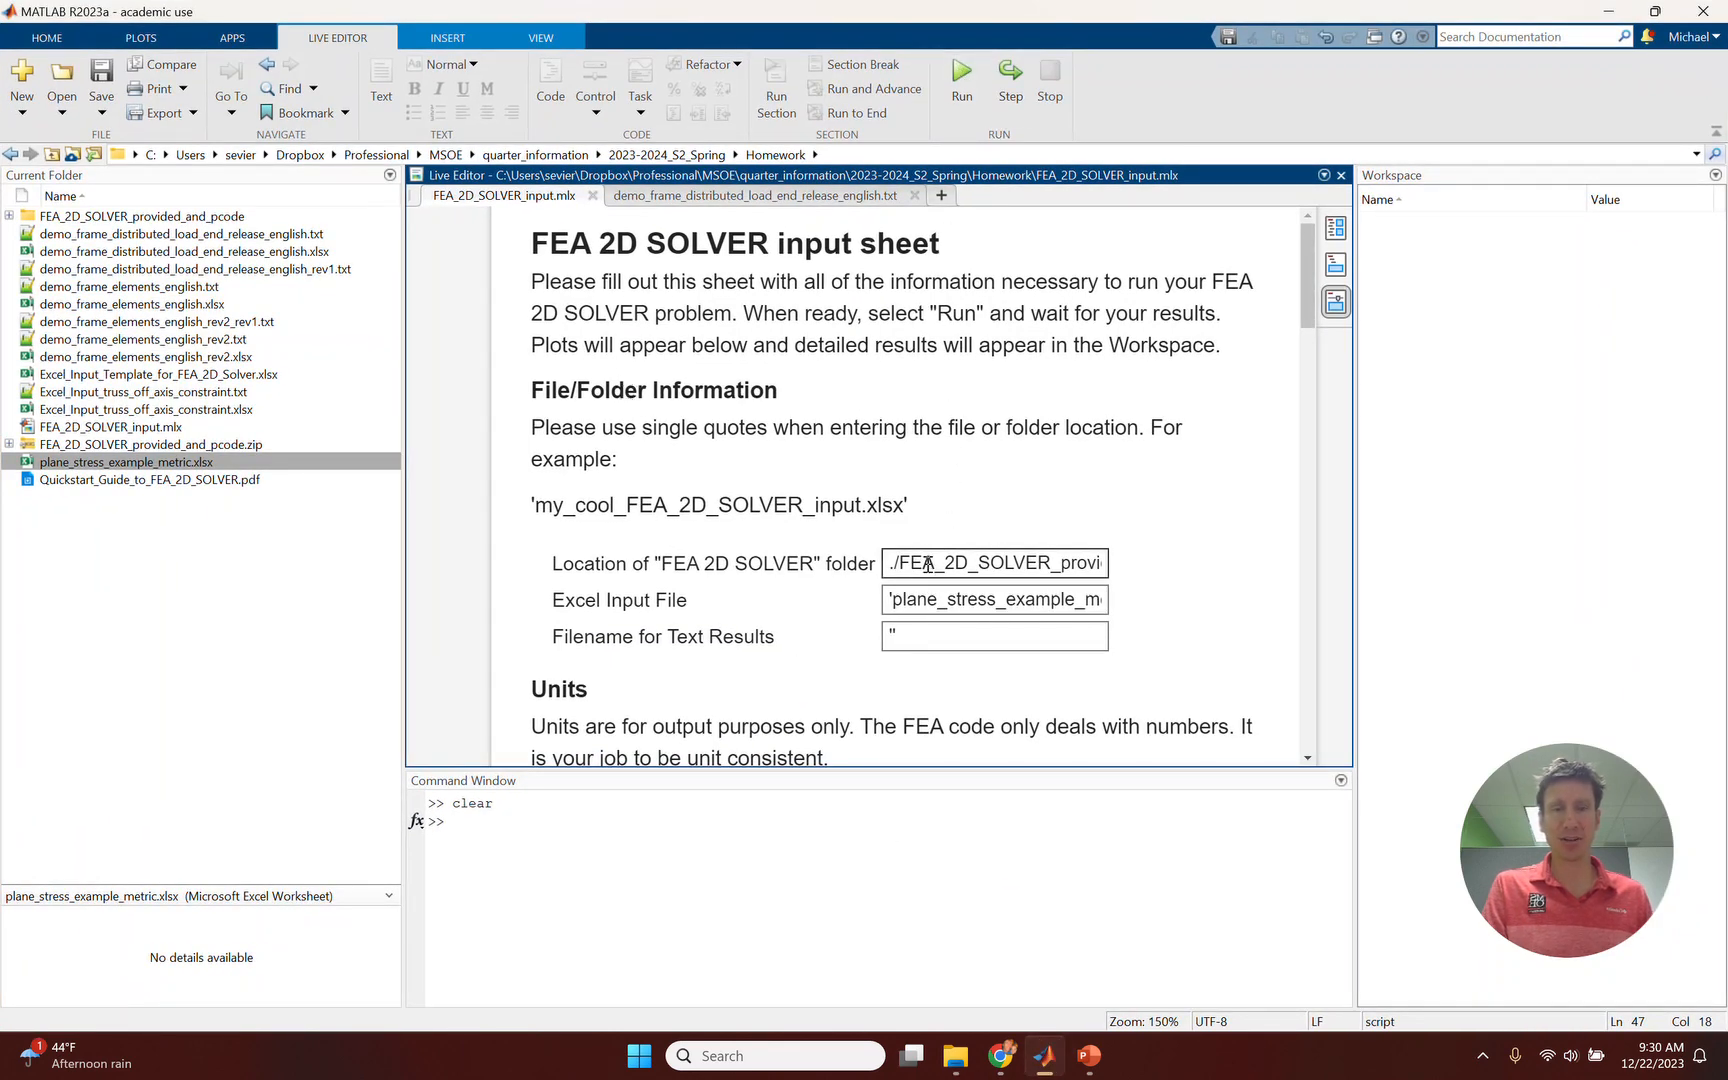
Check the solver folder and Excel input file against the current folder, and review the units, output requests and solver type.
drag(915, 563, 1155, 560)
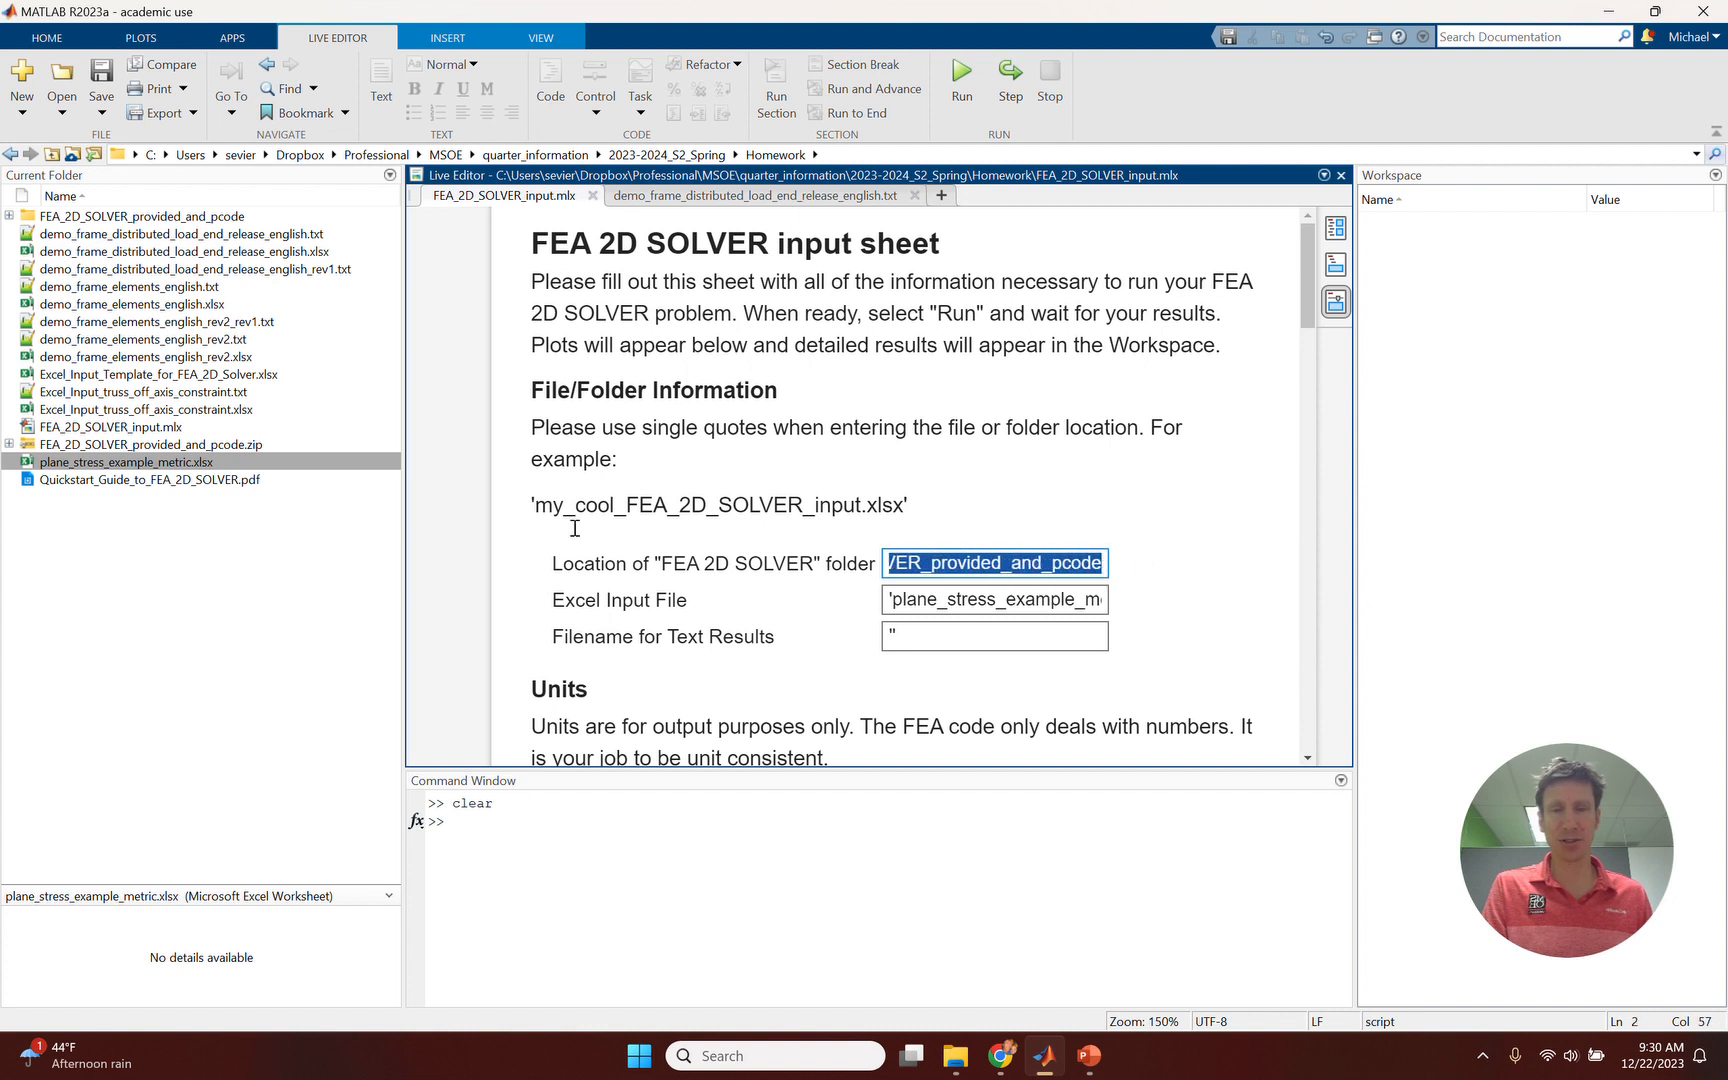
click(166, 218)
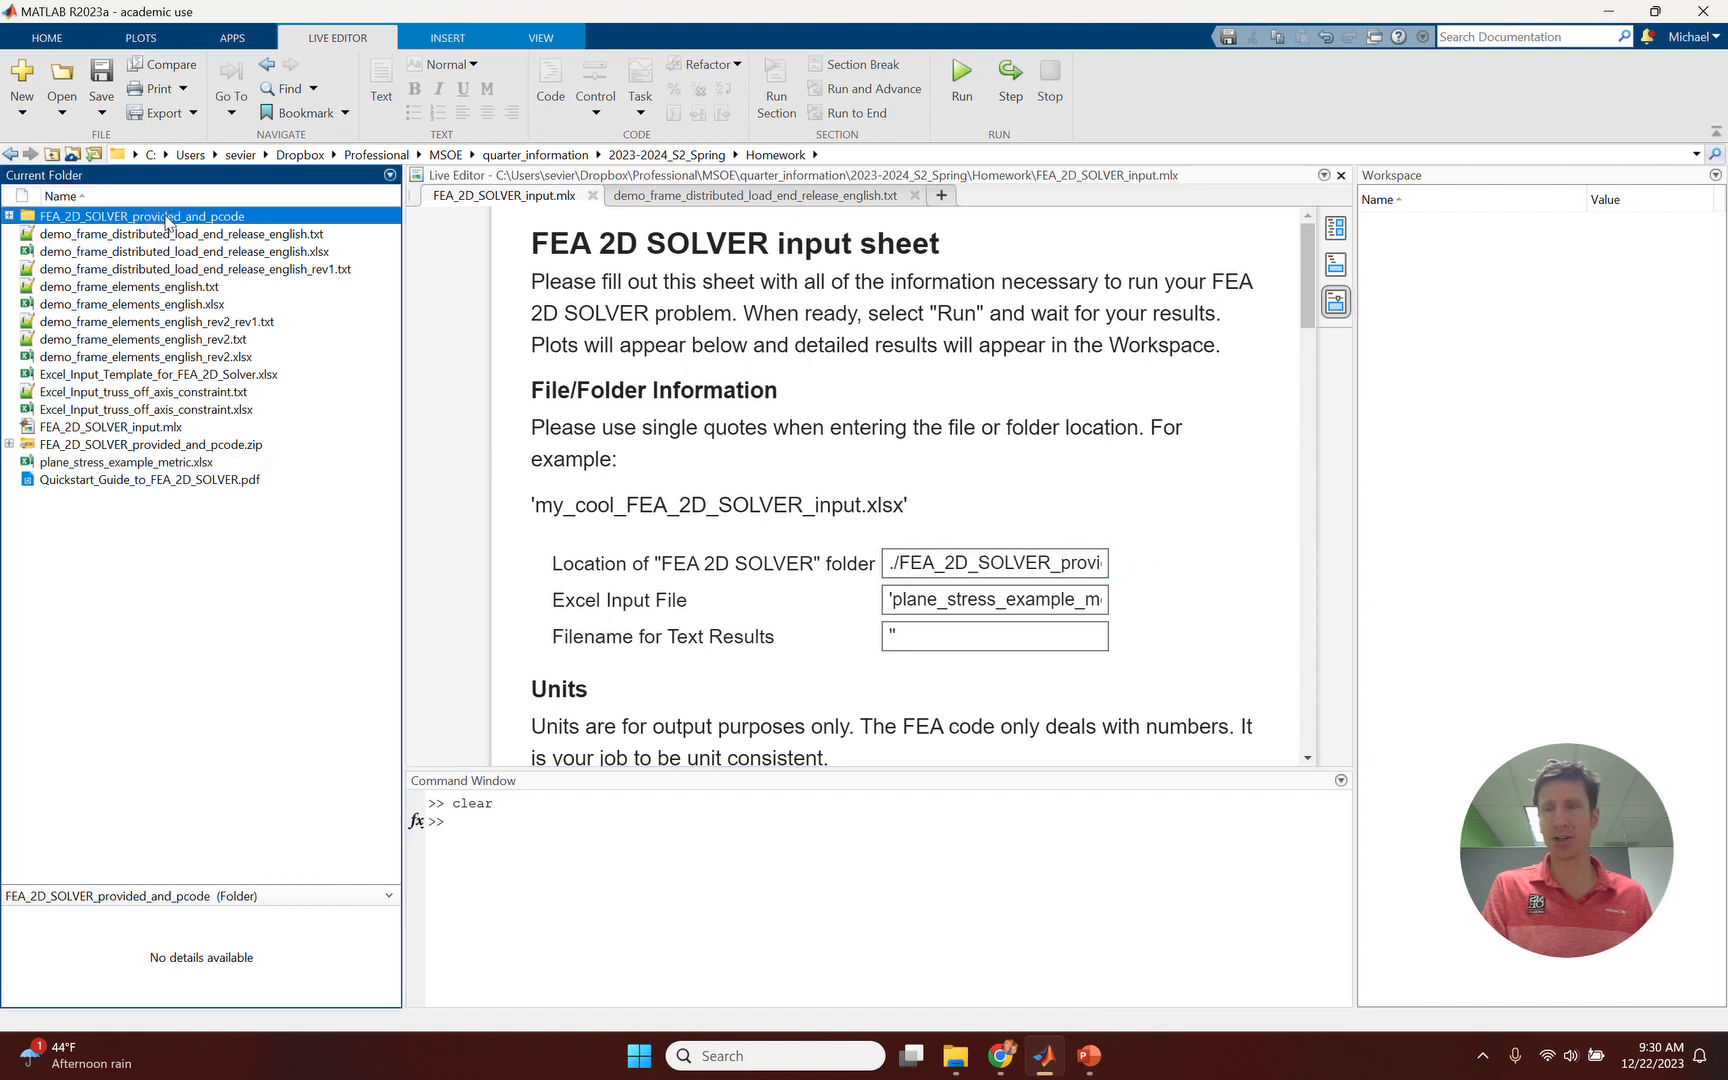
click(910, 600)
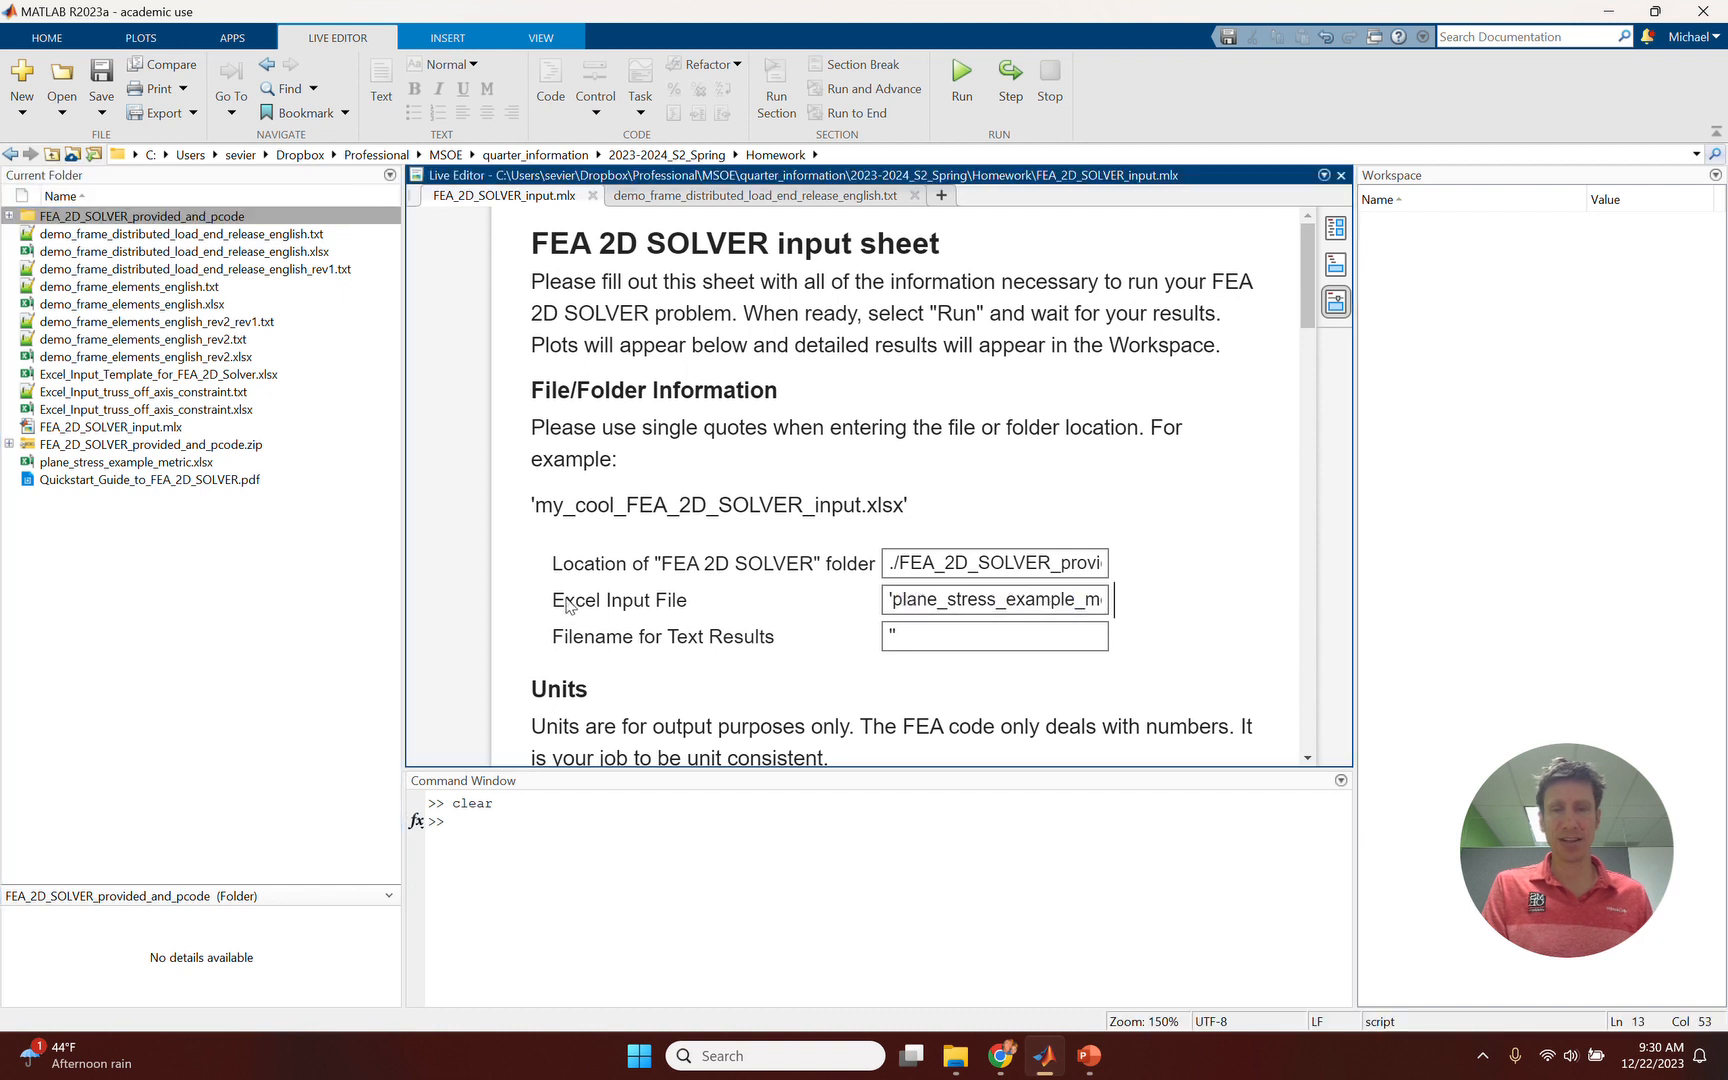
click(120, 464)
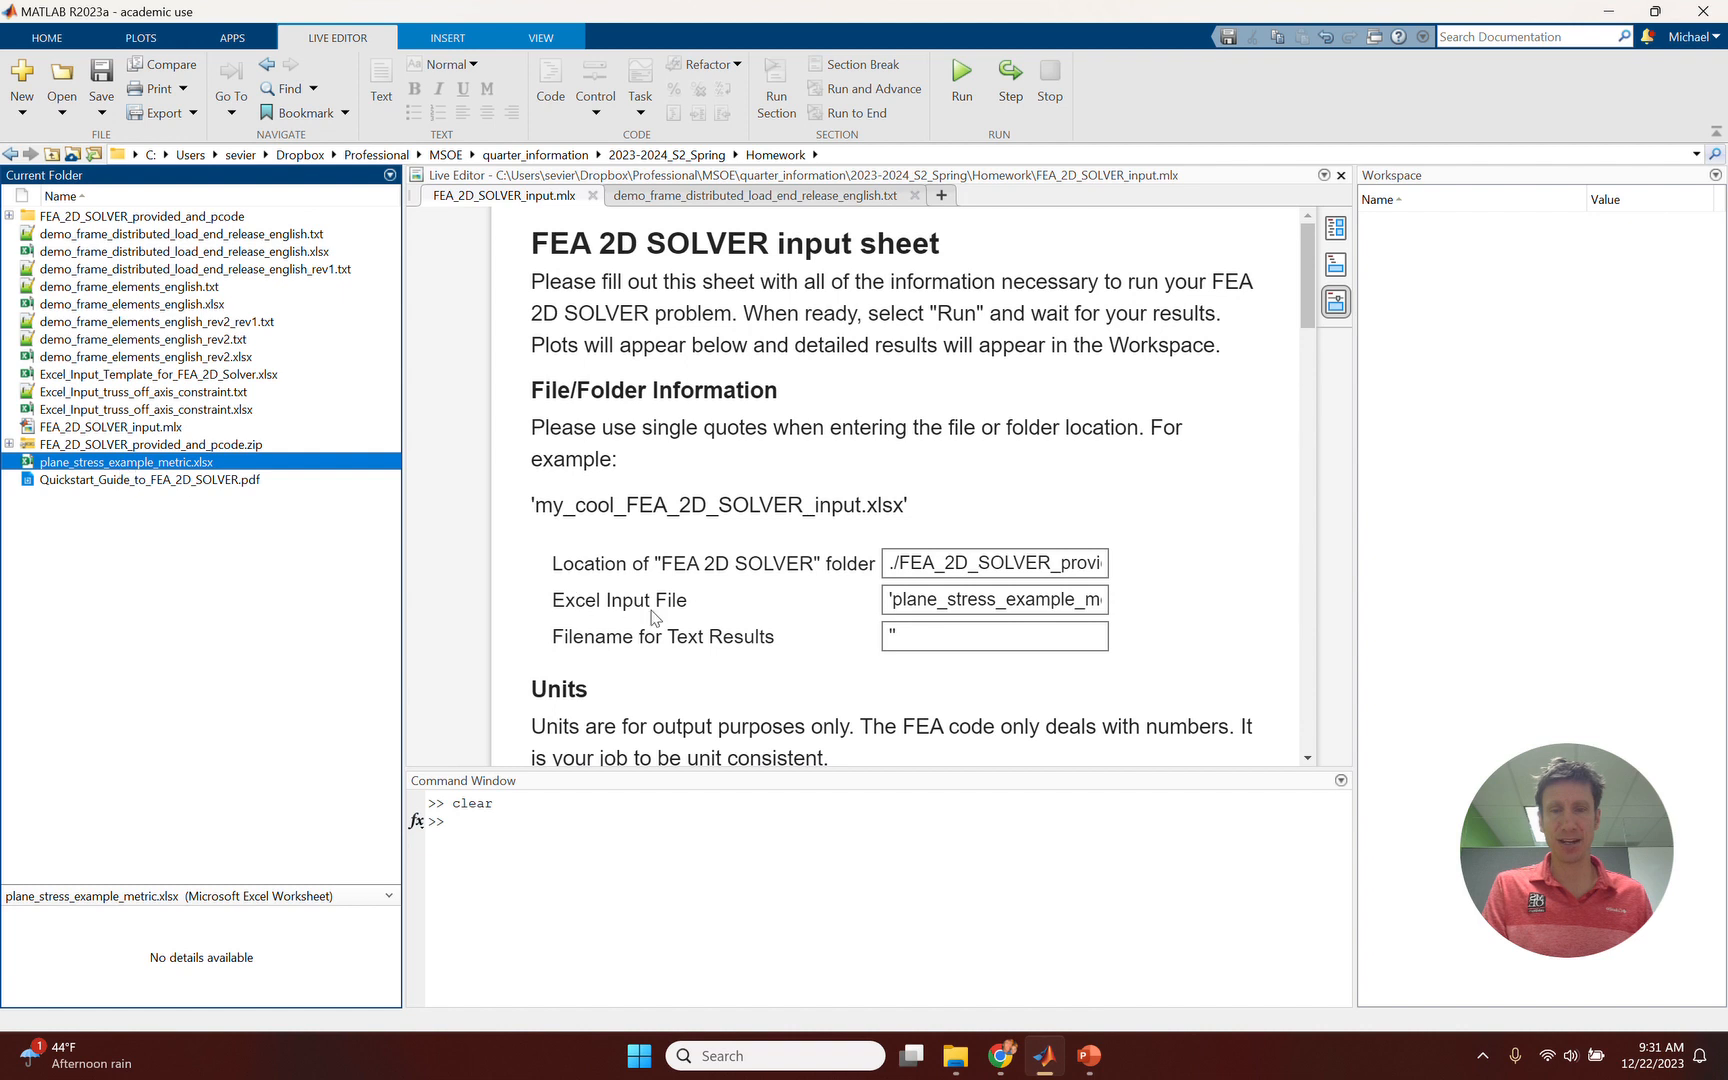
scroll(732, 630, down, 3)
scroll(1027, 607, down, 2)
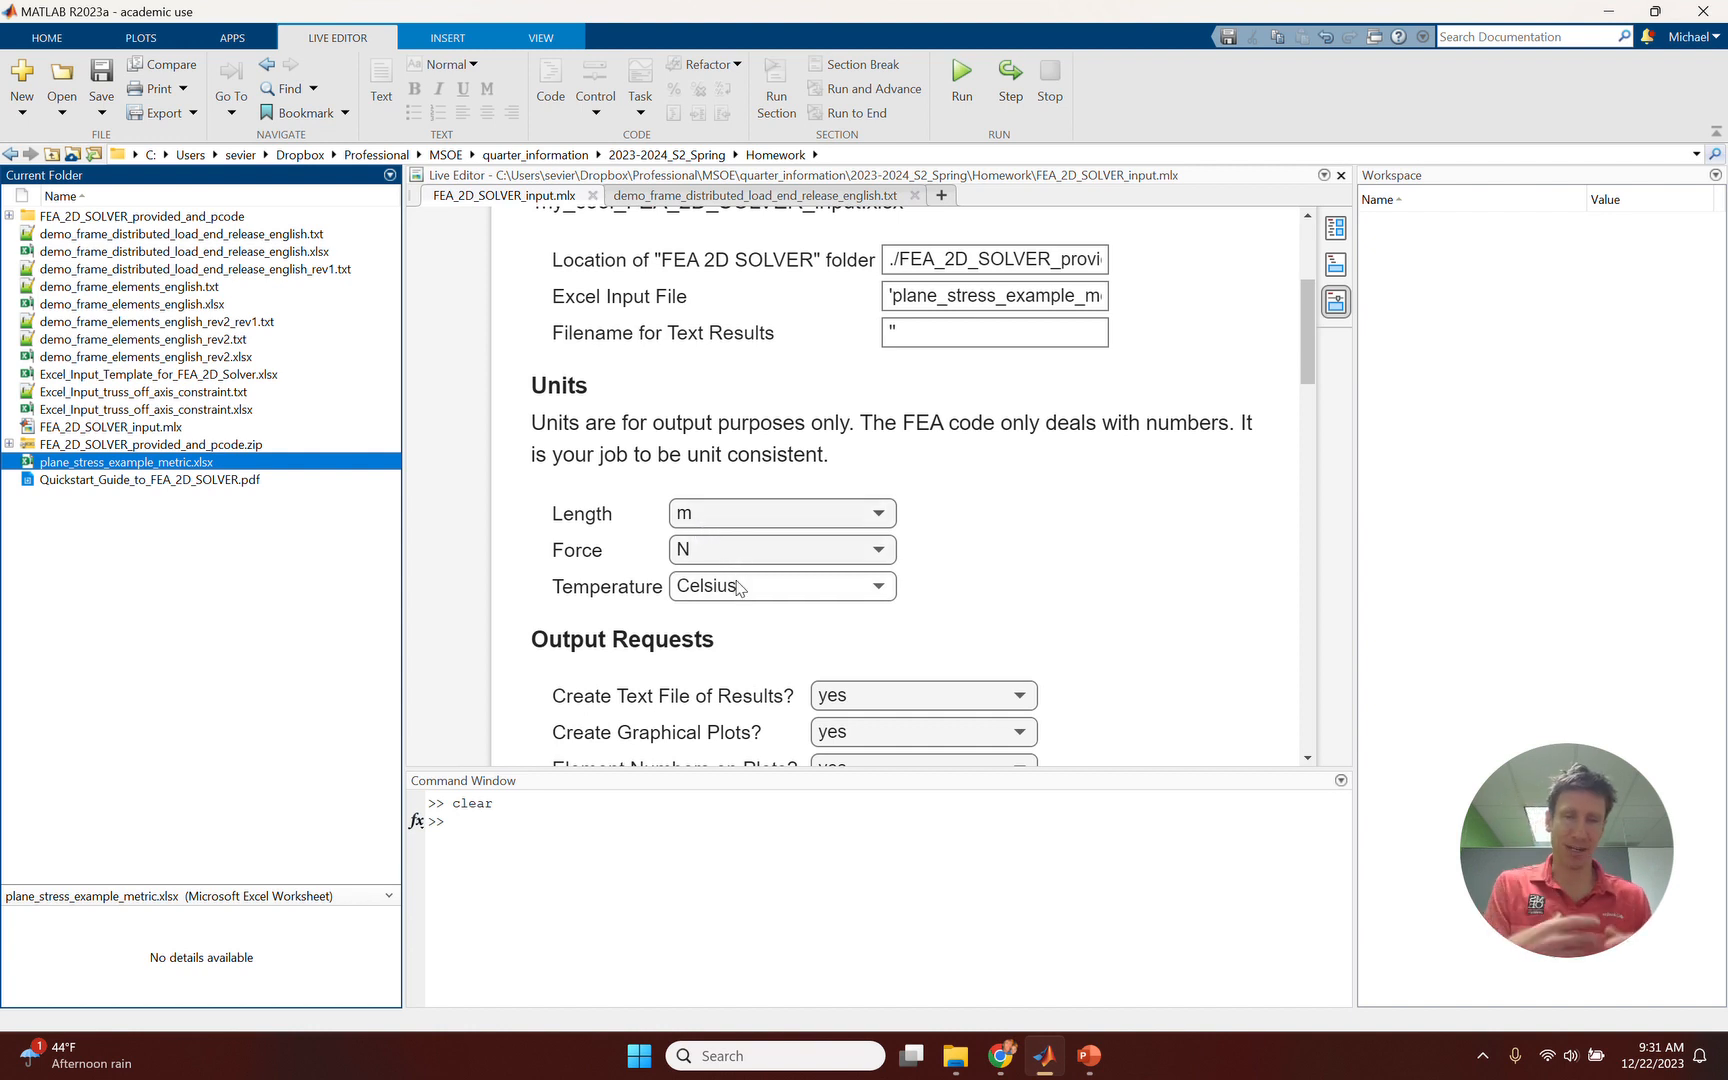
scroll(1105, 568, down, 4)
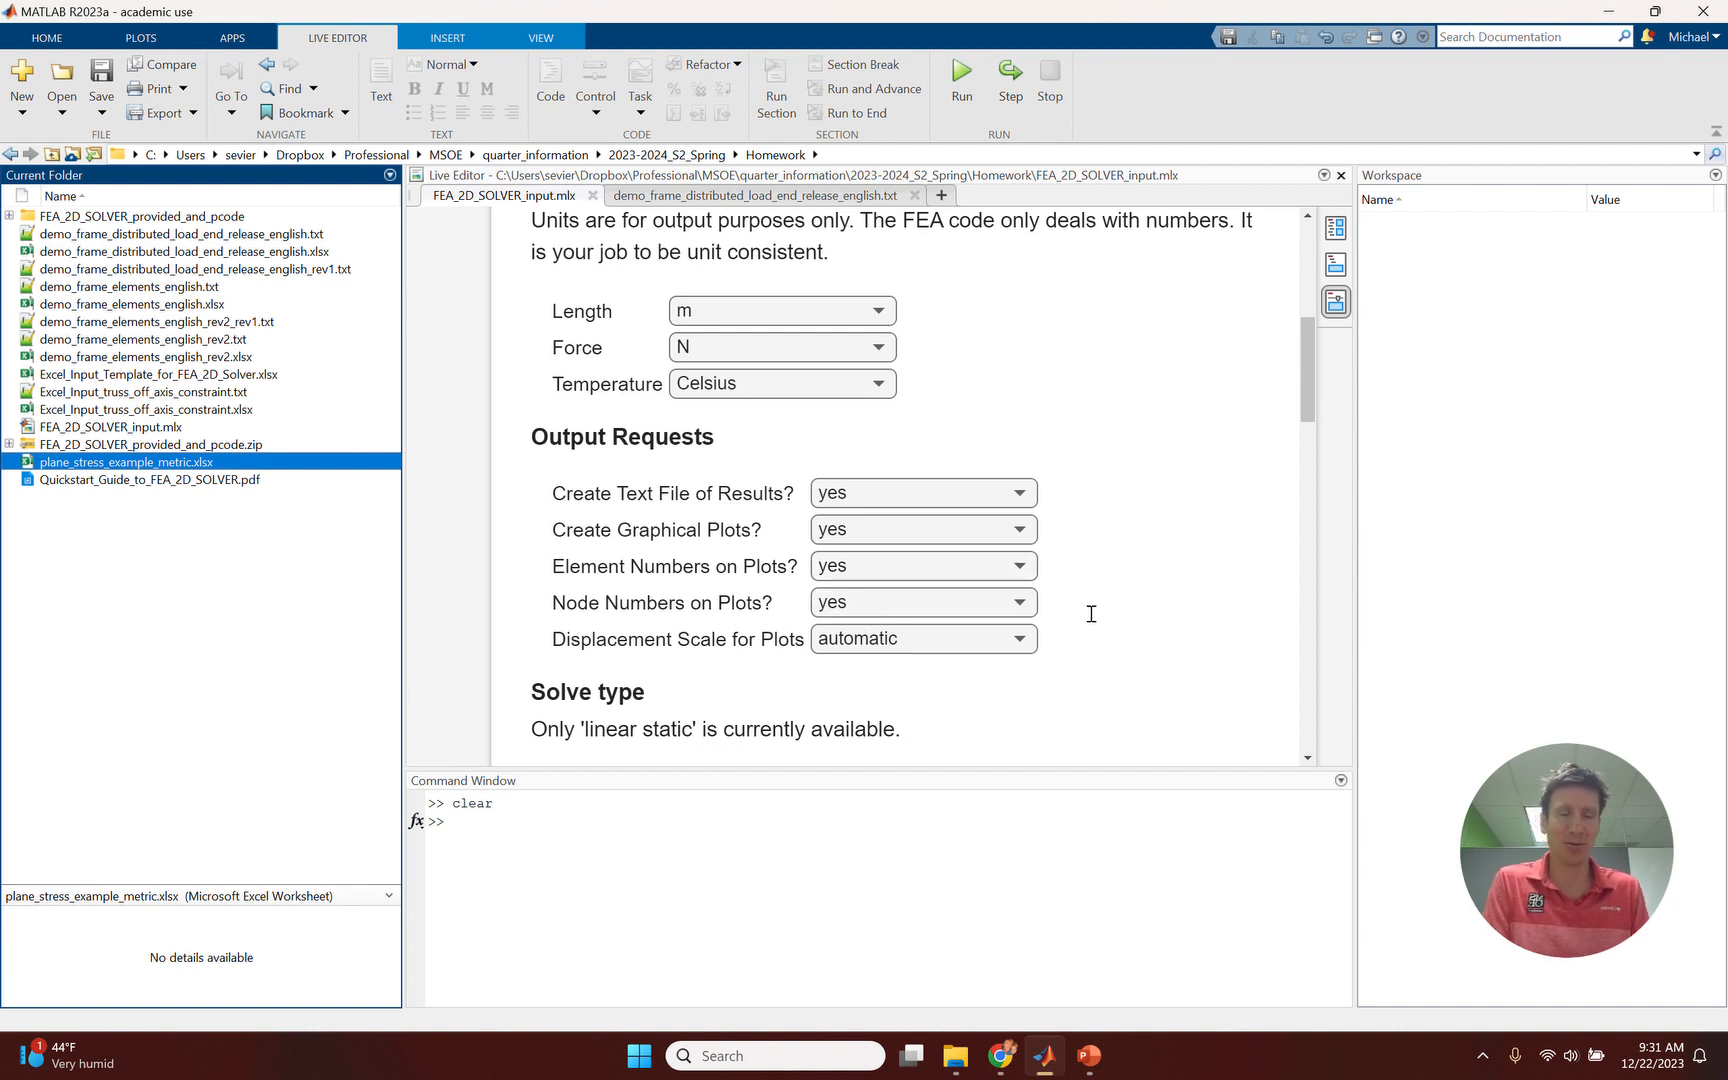
scroll(1142, 602, down, 3)
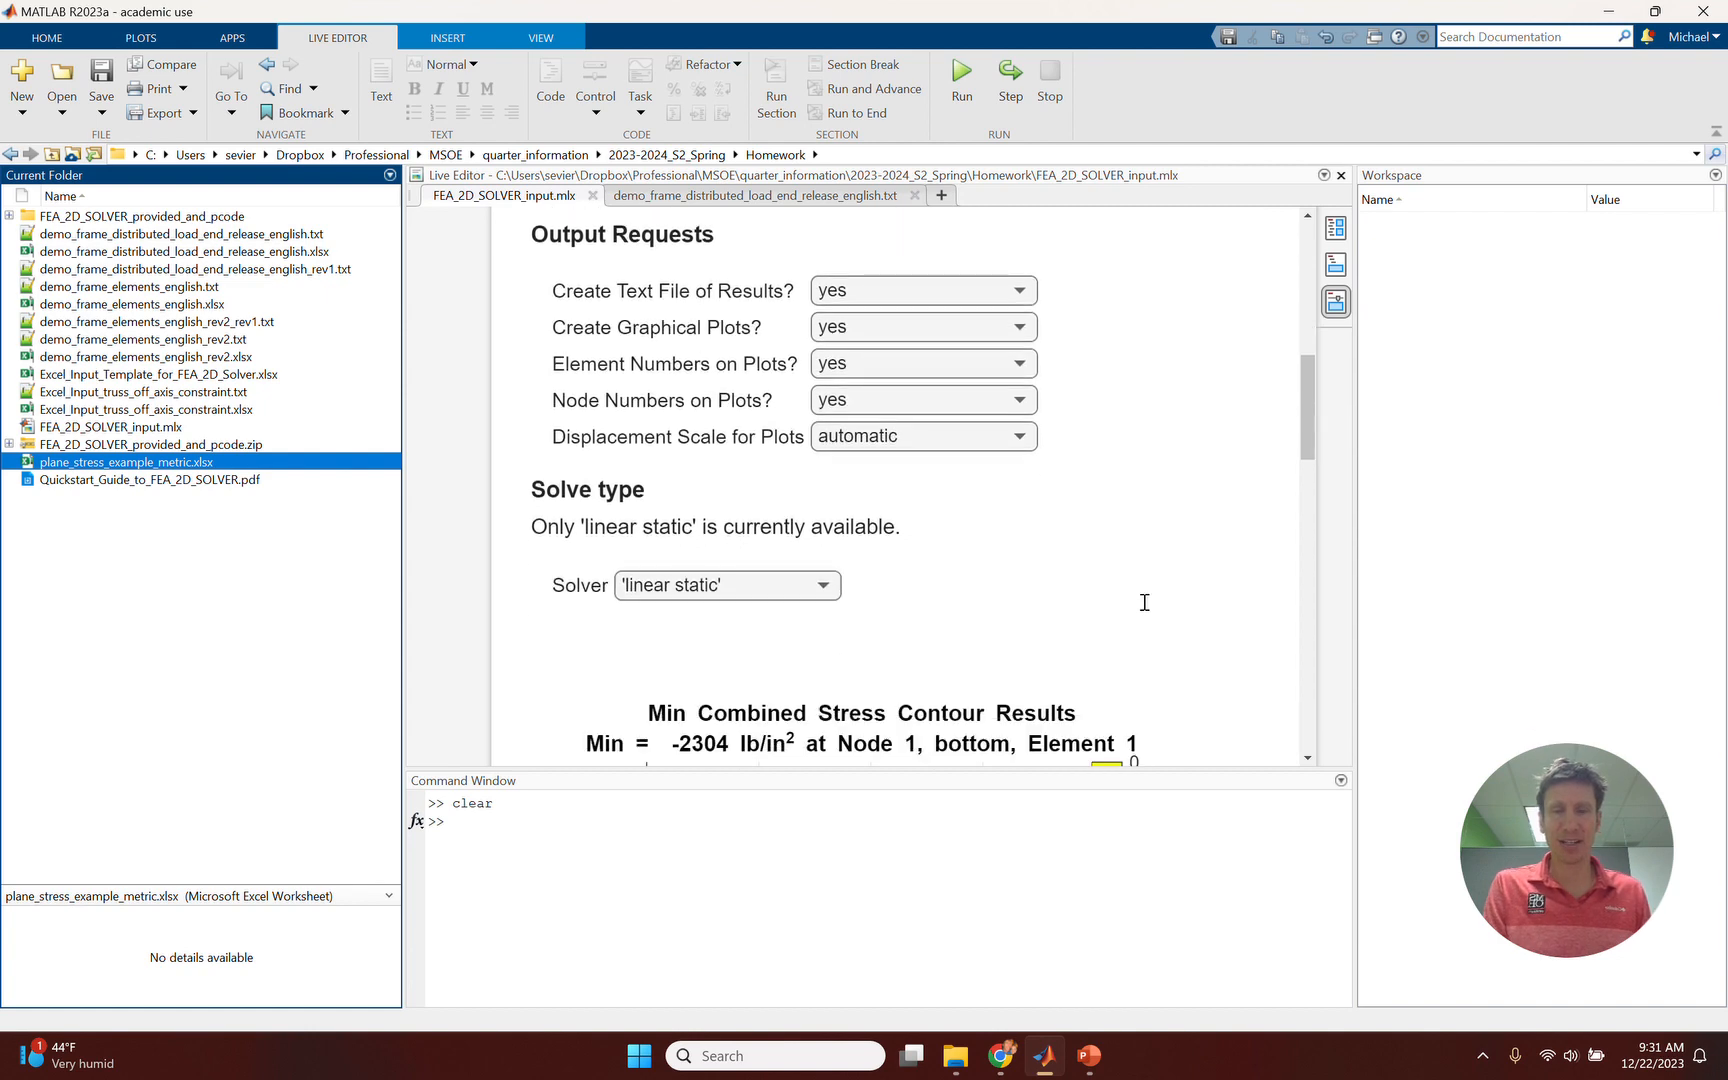
scroll(1144, 602, up, 7)
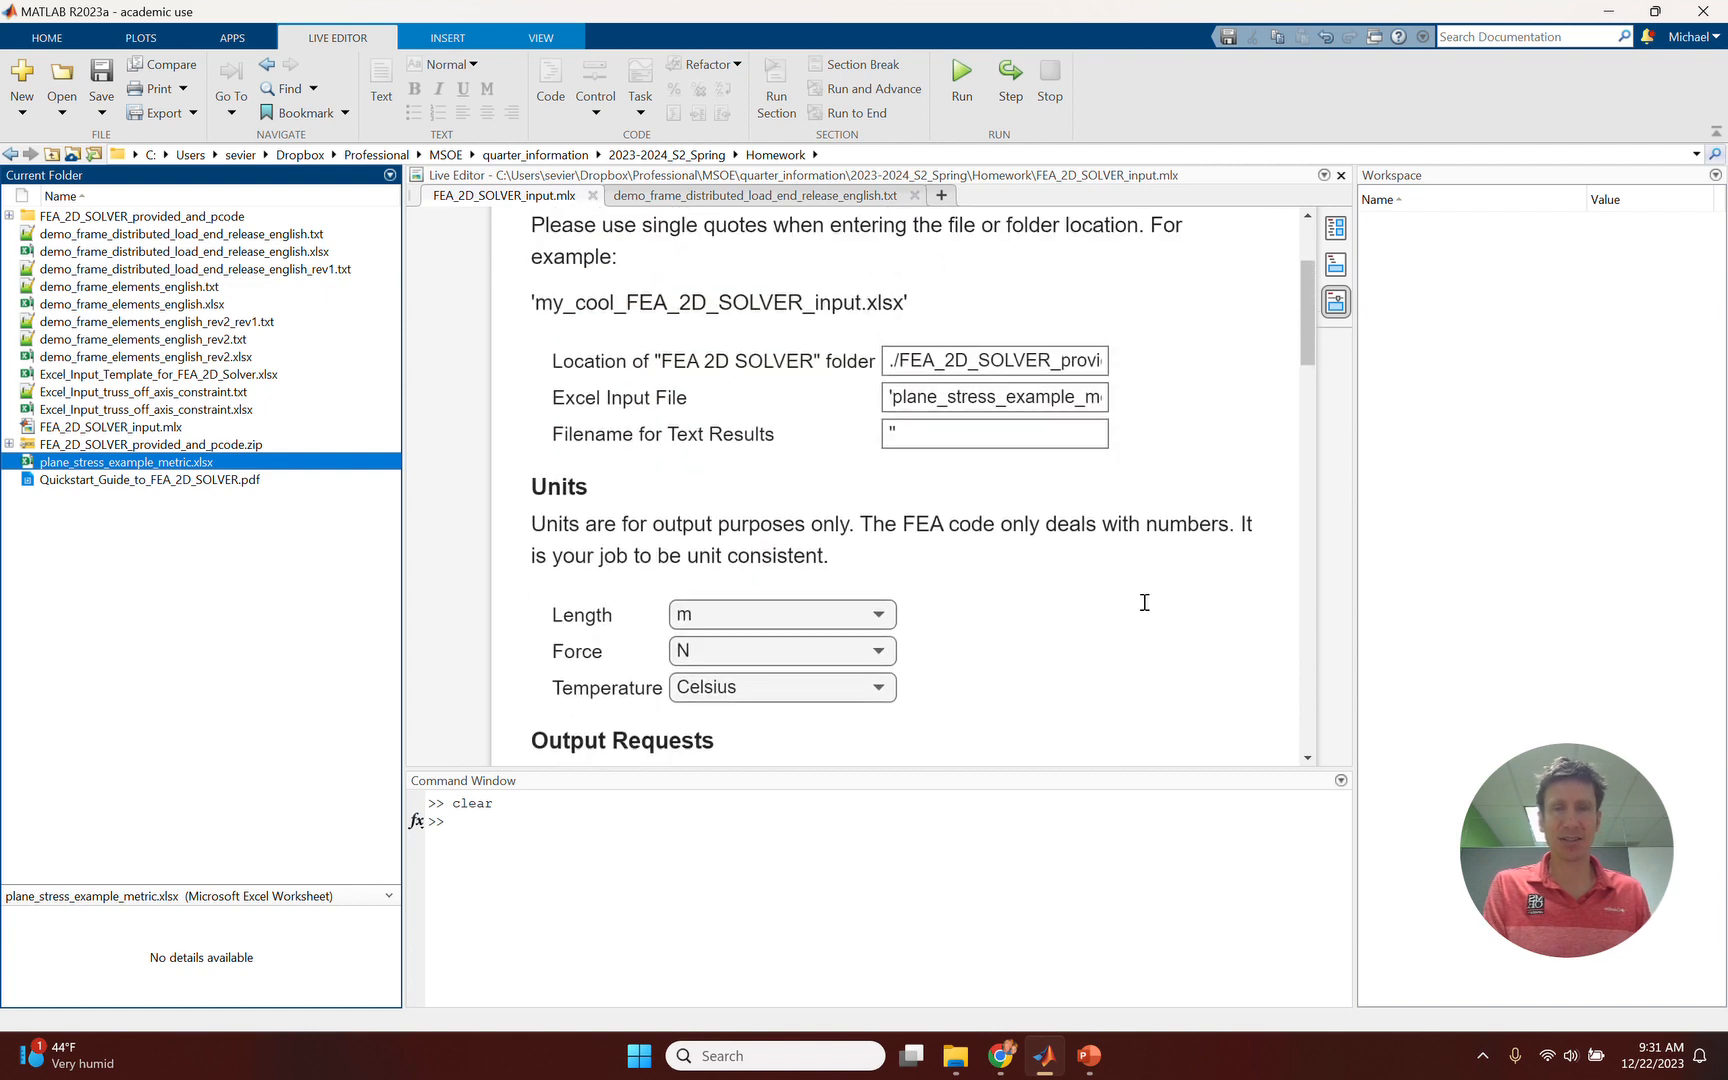
scroll(1144, 602, up, 3)
Run the FEA 2D SOLVER input sheet, select the plane_stress_example_metric.txt results file, and save the live script.
click(961, 80)
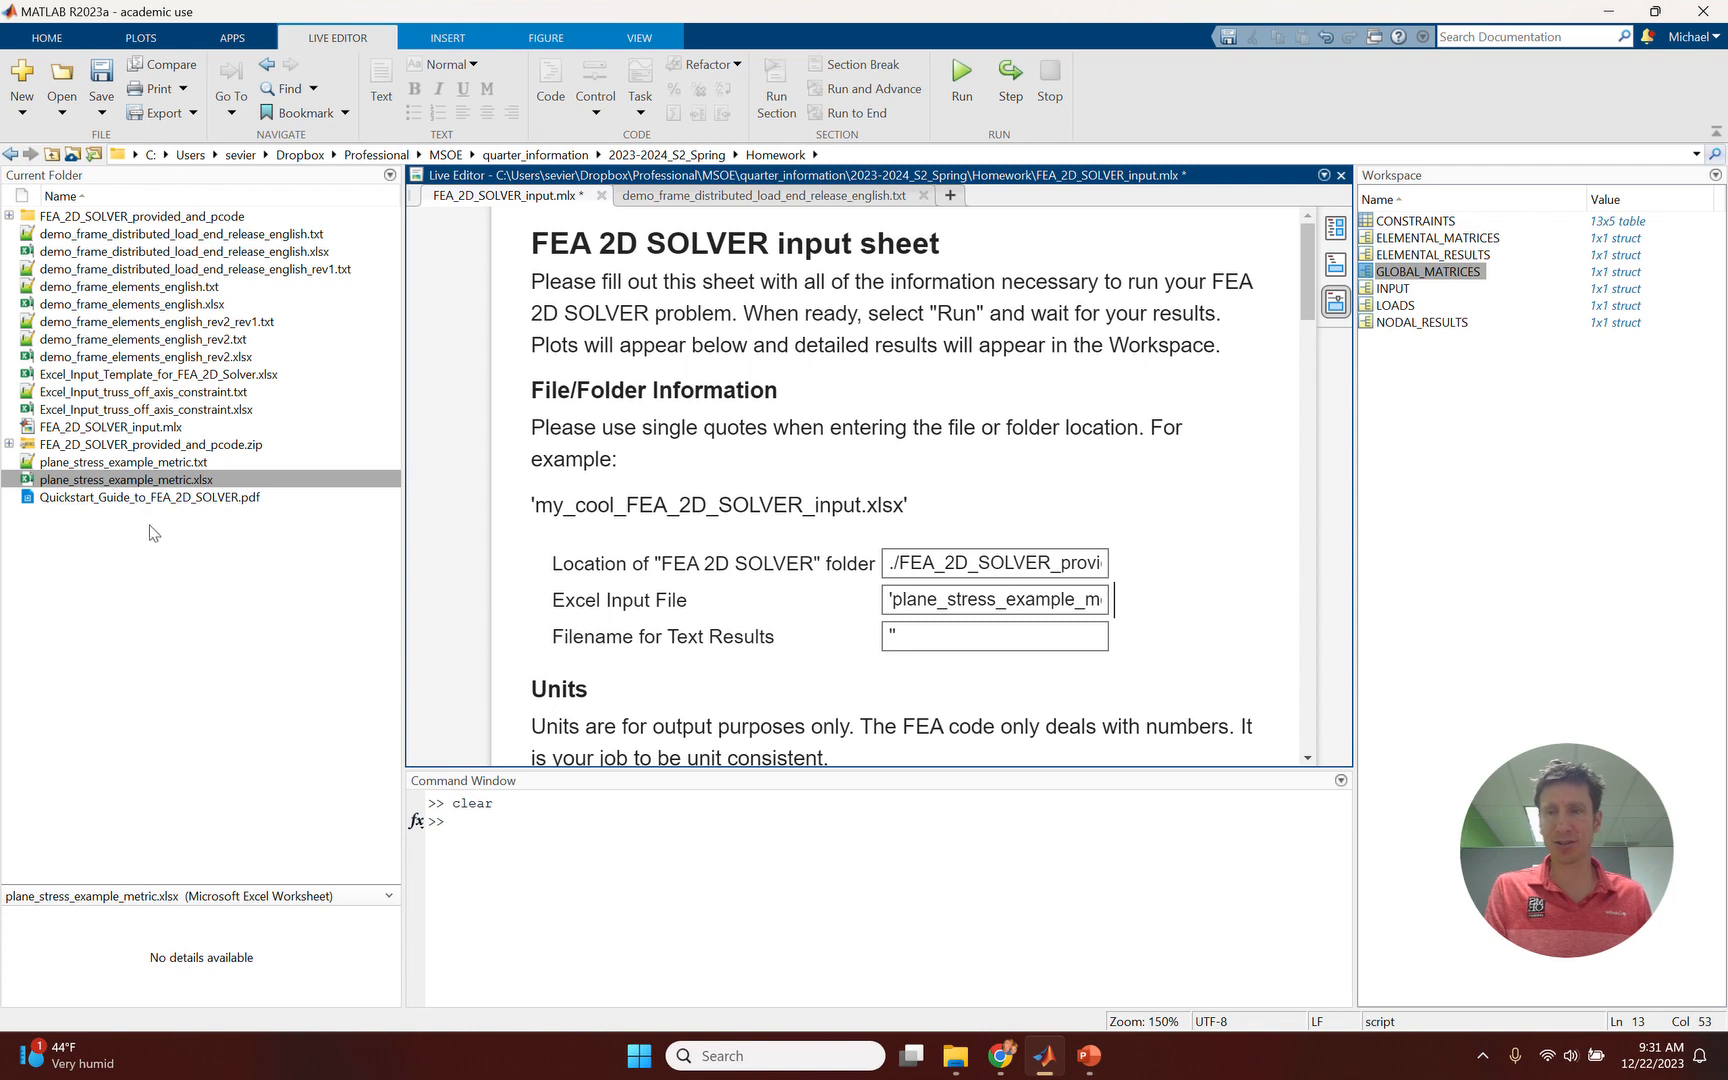
click(157, 463)
key(ctrl+s)
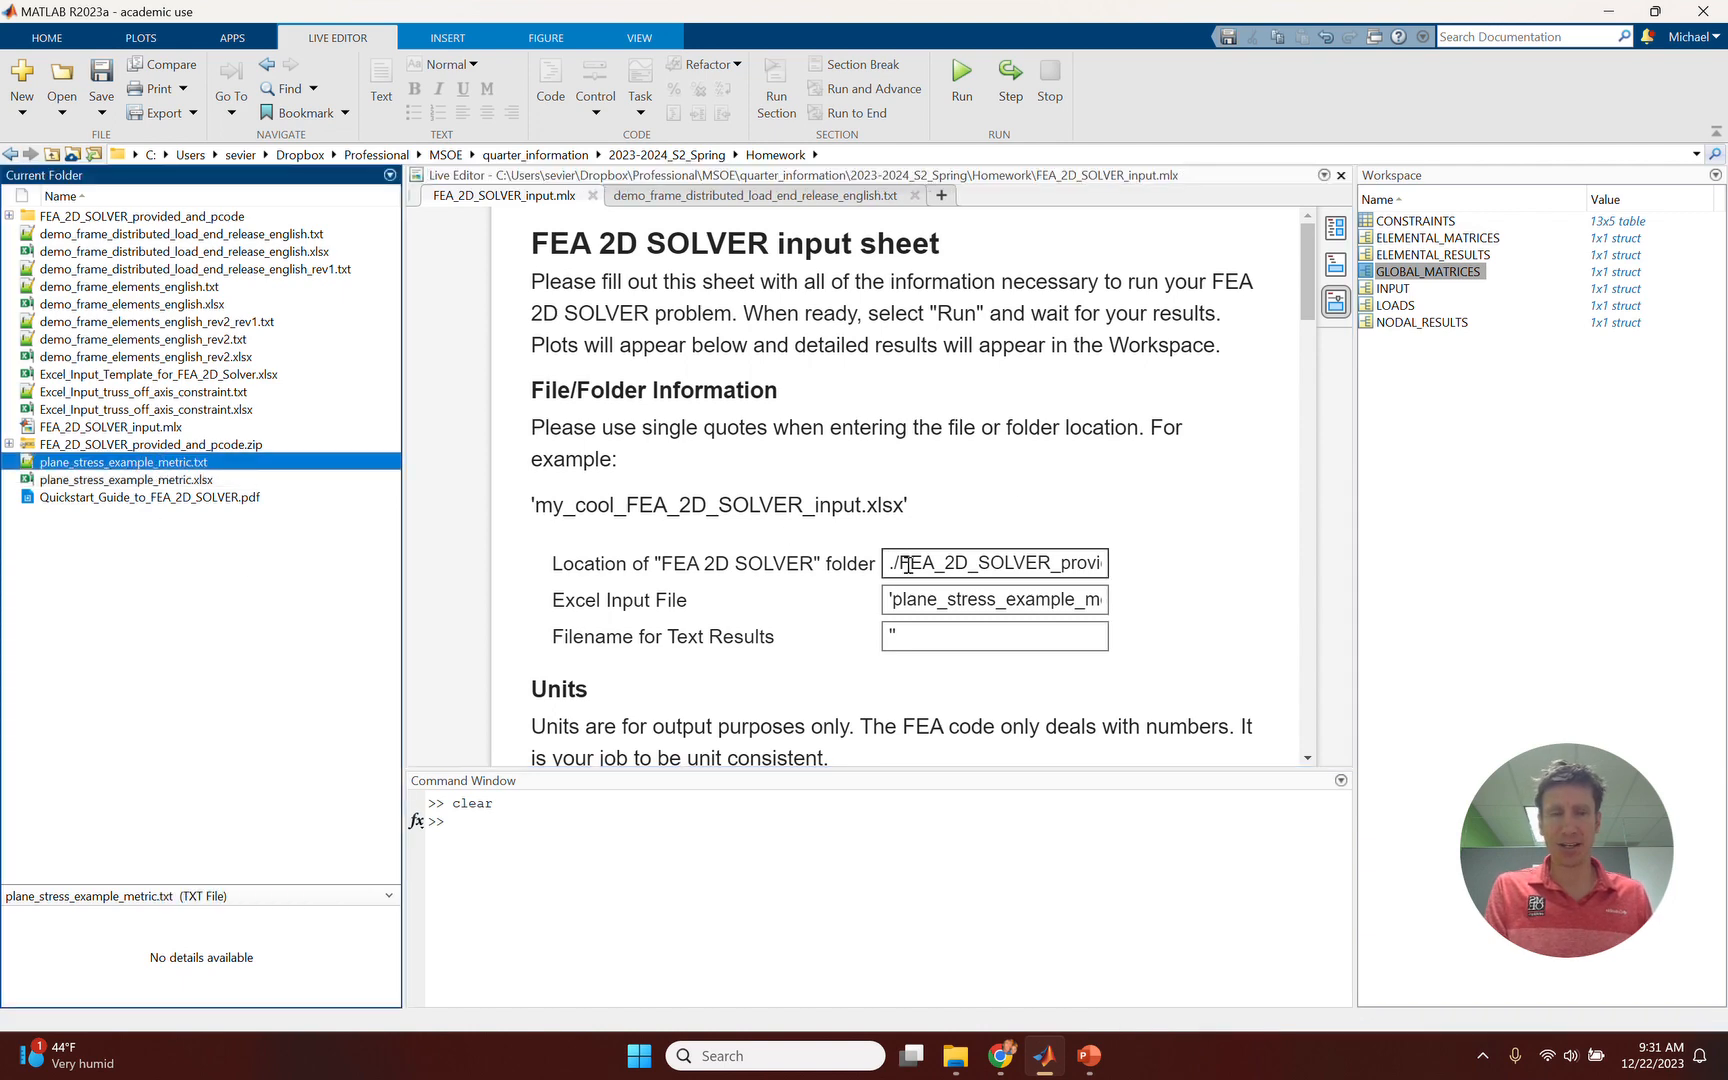
Maximize the Live Editor, examine the deformation contour plot in its own figure window, and close the figure.
scroll(836, 590, down, 5)
scroll(1066, 579, down, 10)
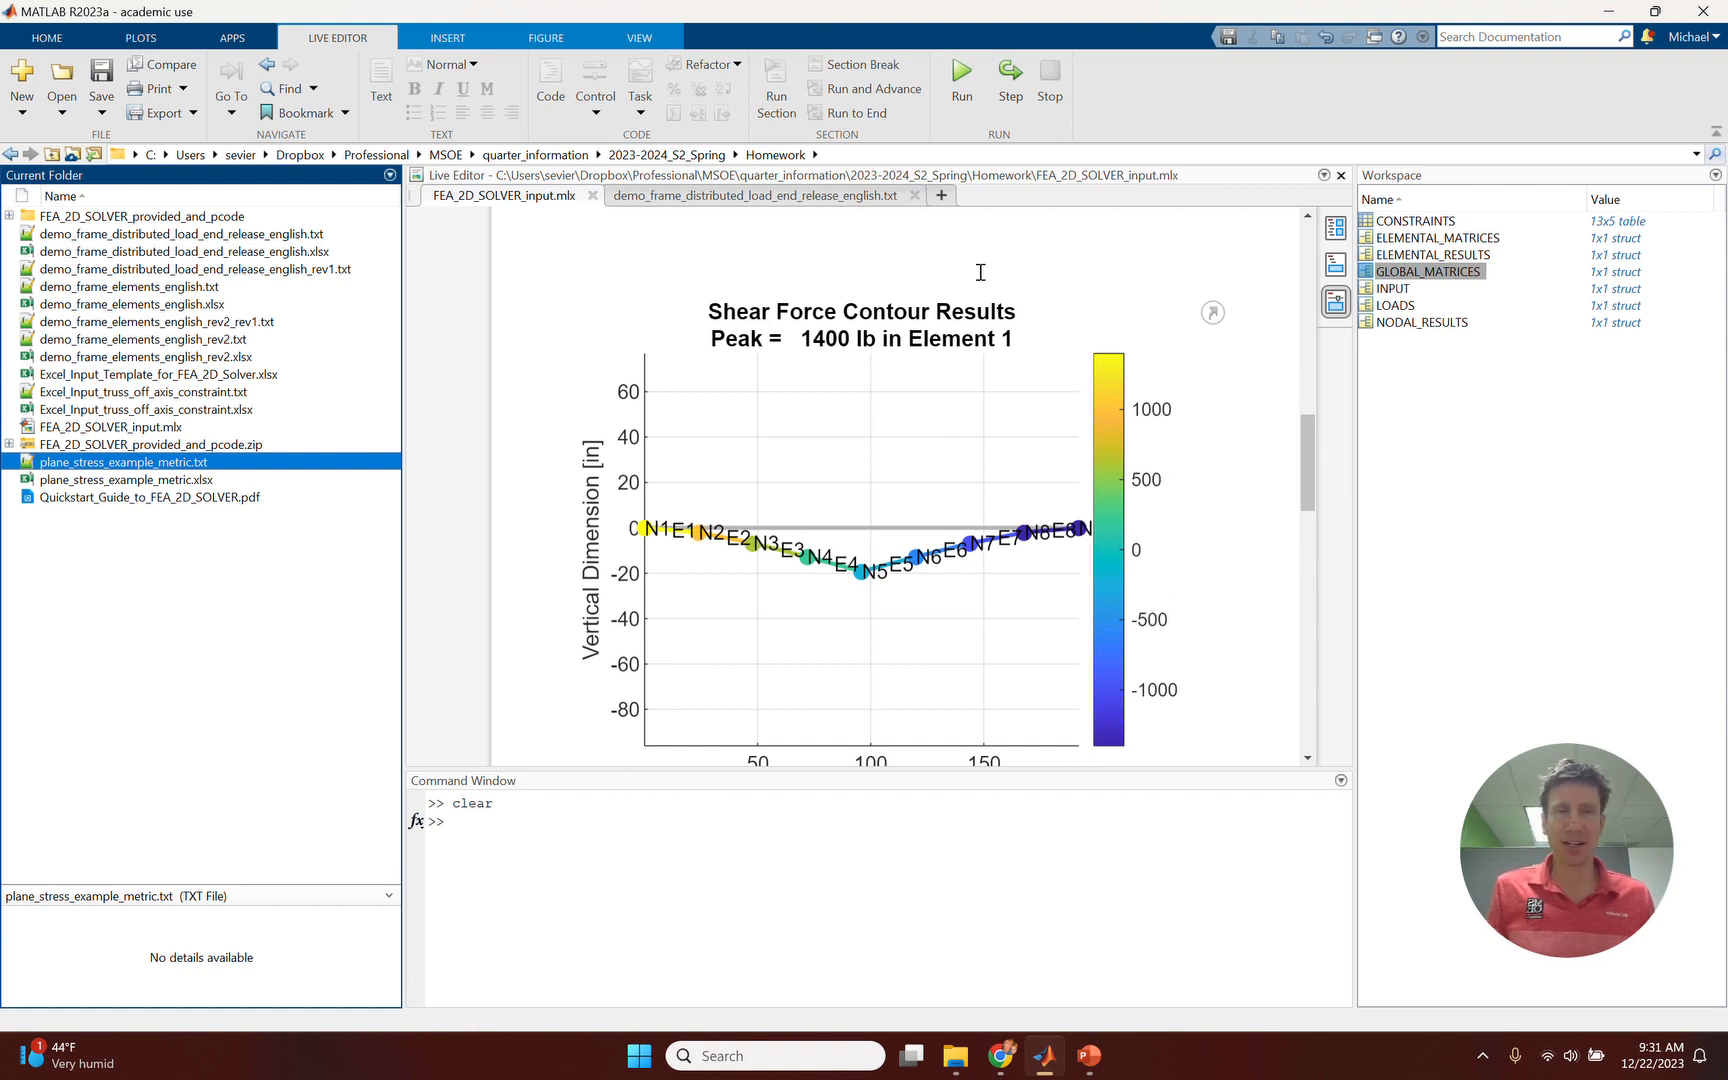
double_click(1035, 179)
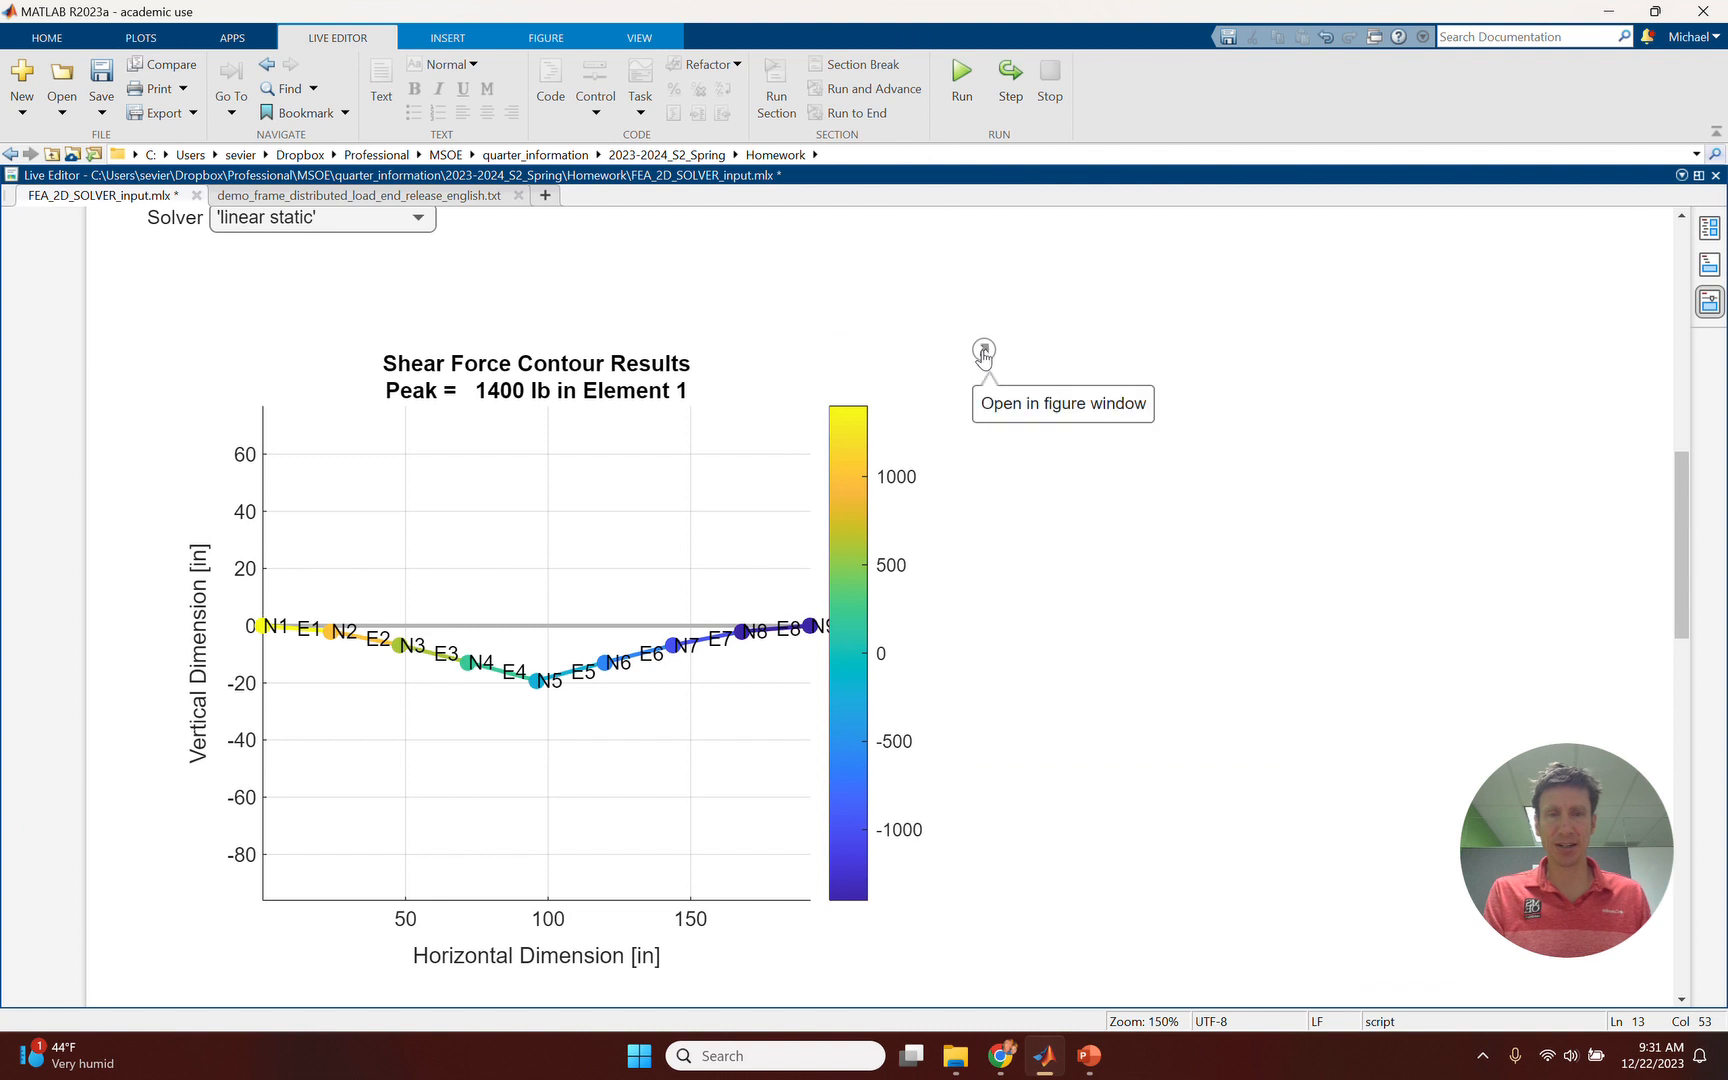
click(984, 350)
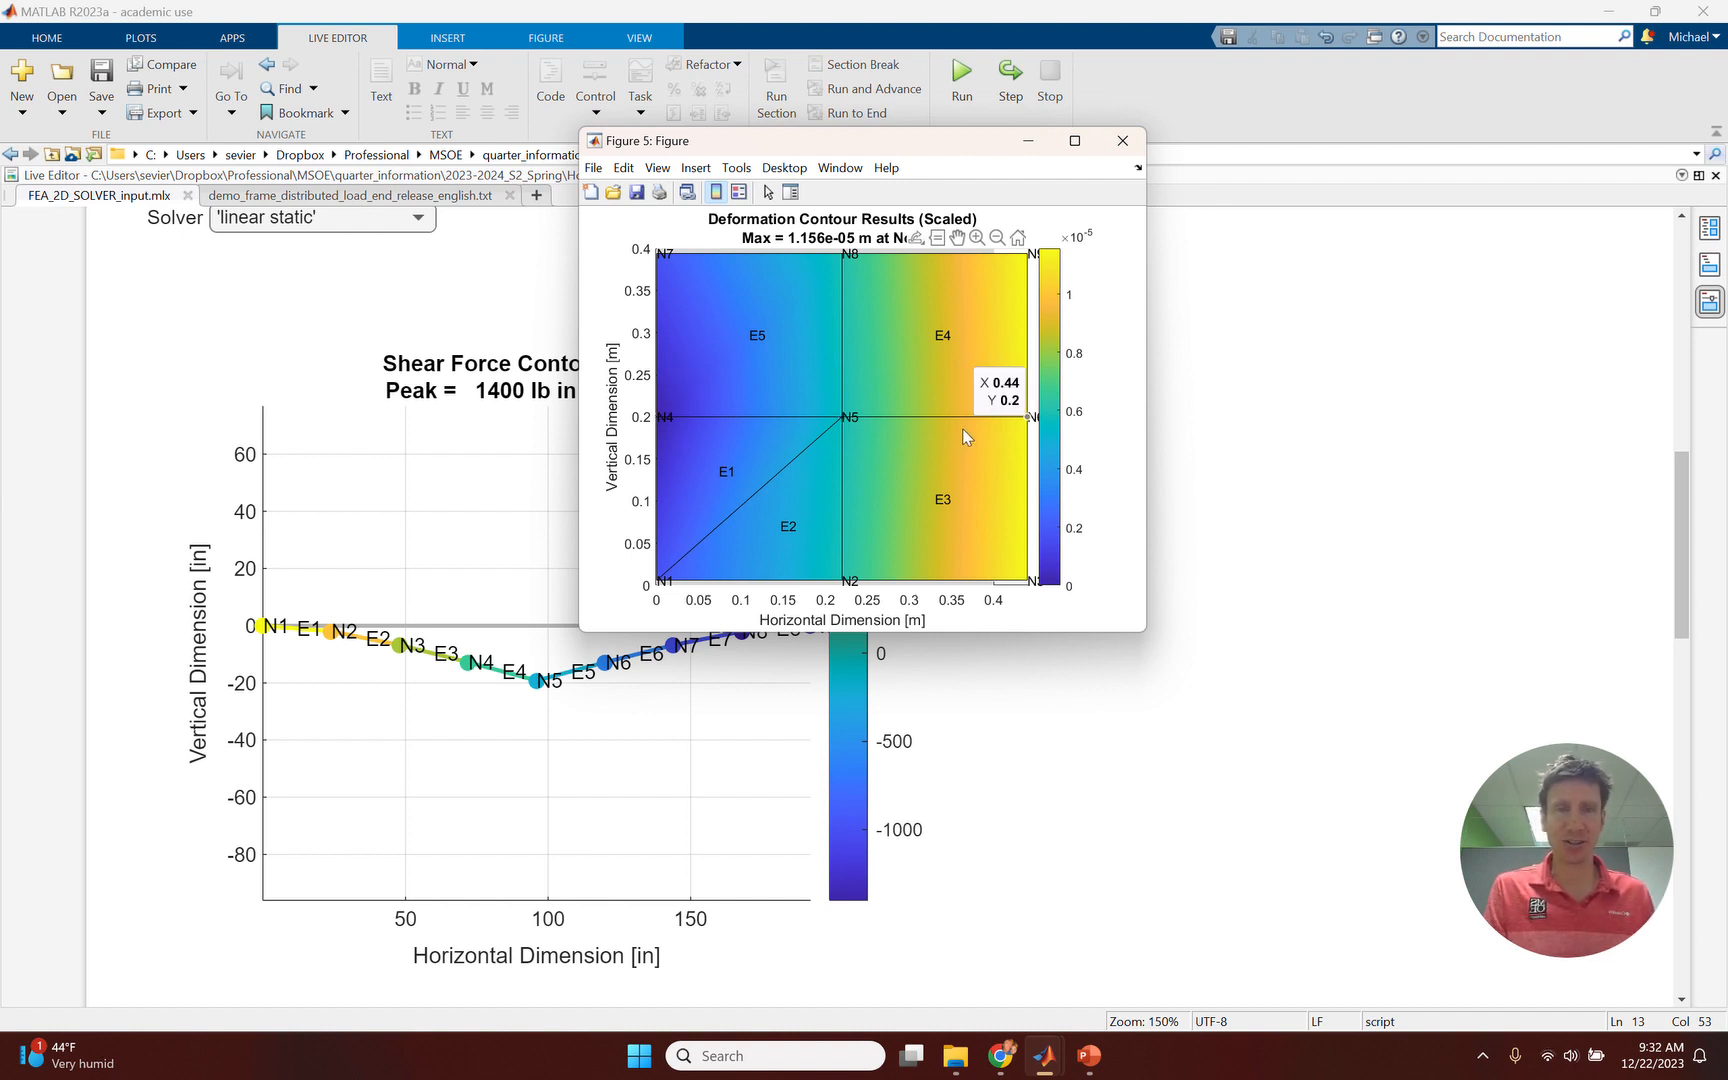
click(1120, 142)
Open the Von Mises stress contour plot in its own figure window and examine the stress distribution across the elements.
scroll(1088, 586, down, 10)
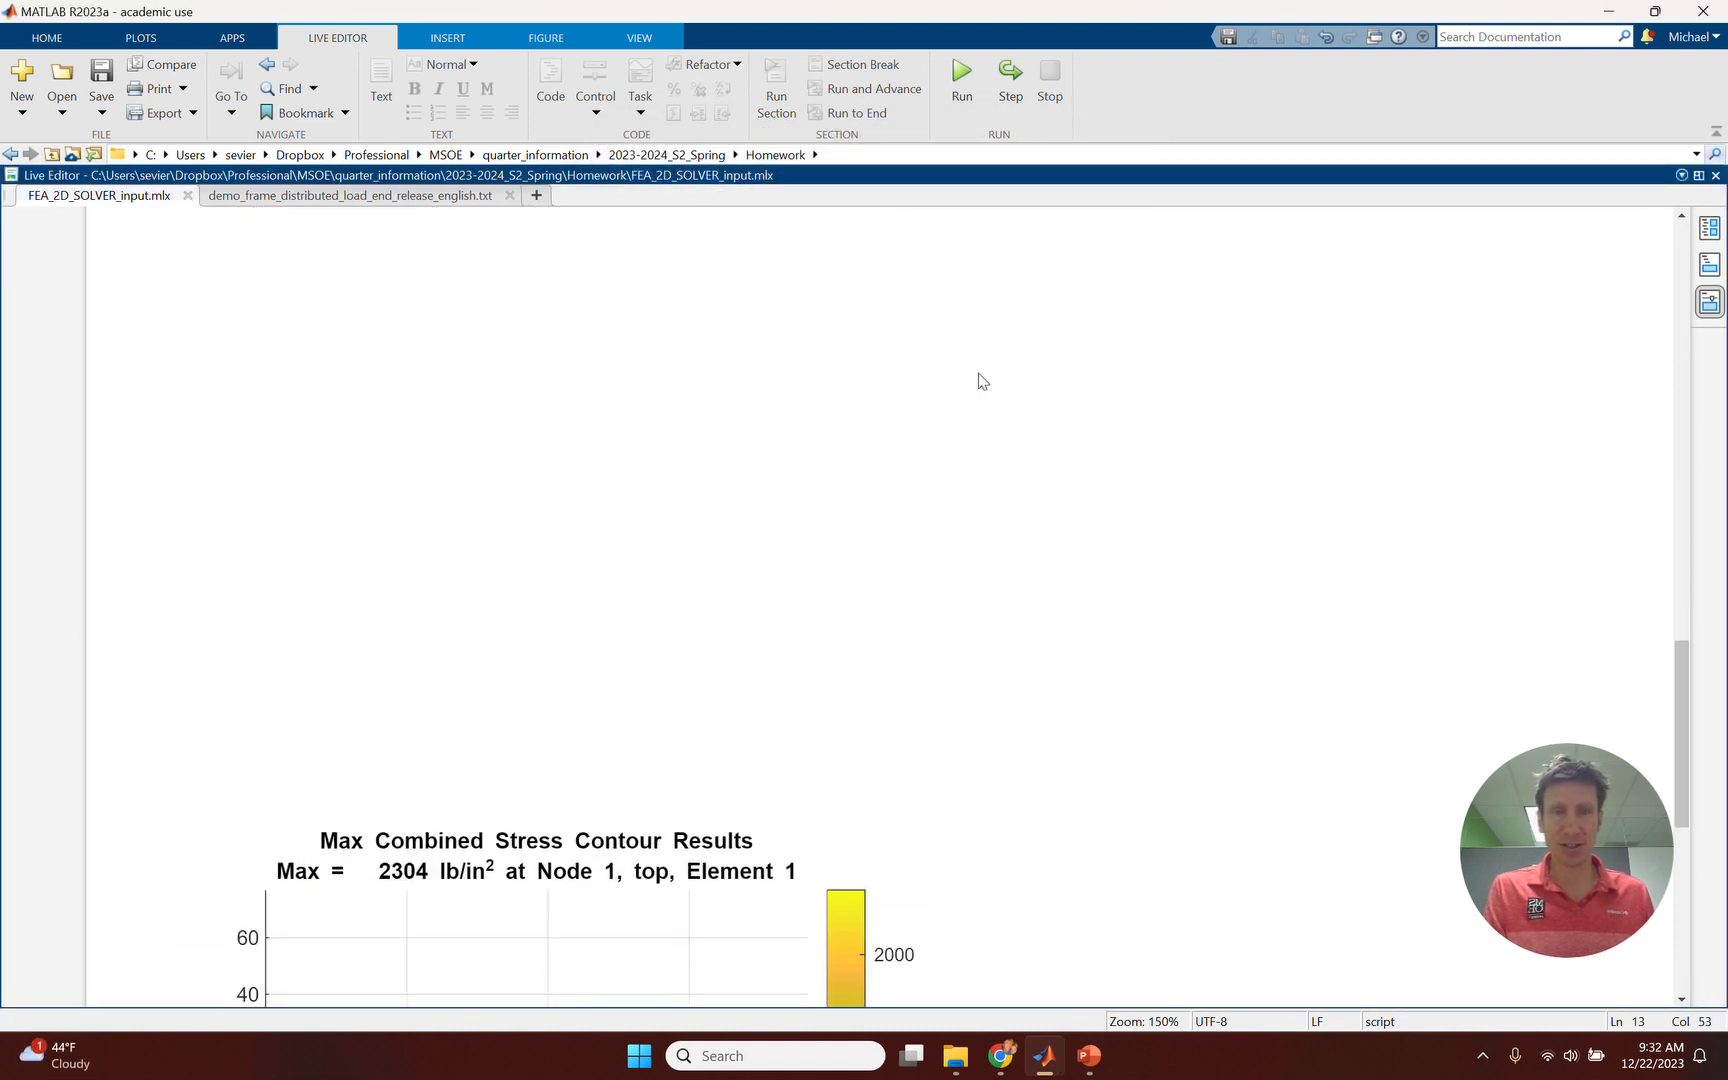
scroll(980, 385, down, 10)
scroll(988, 410, up, 1)
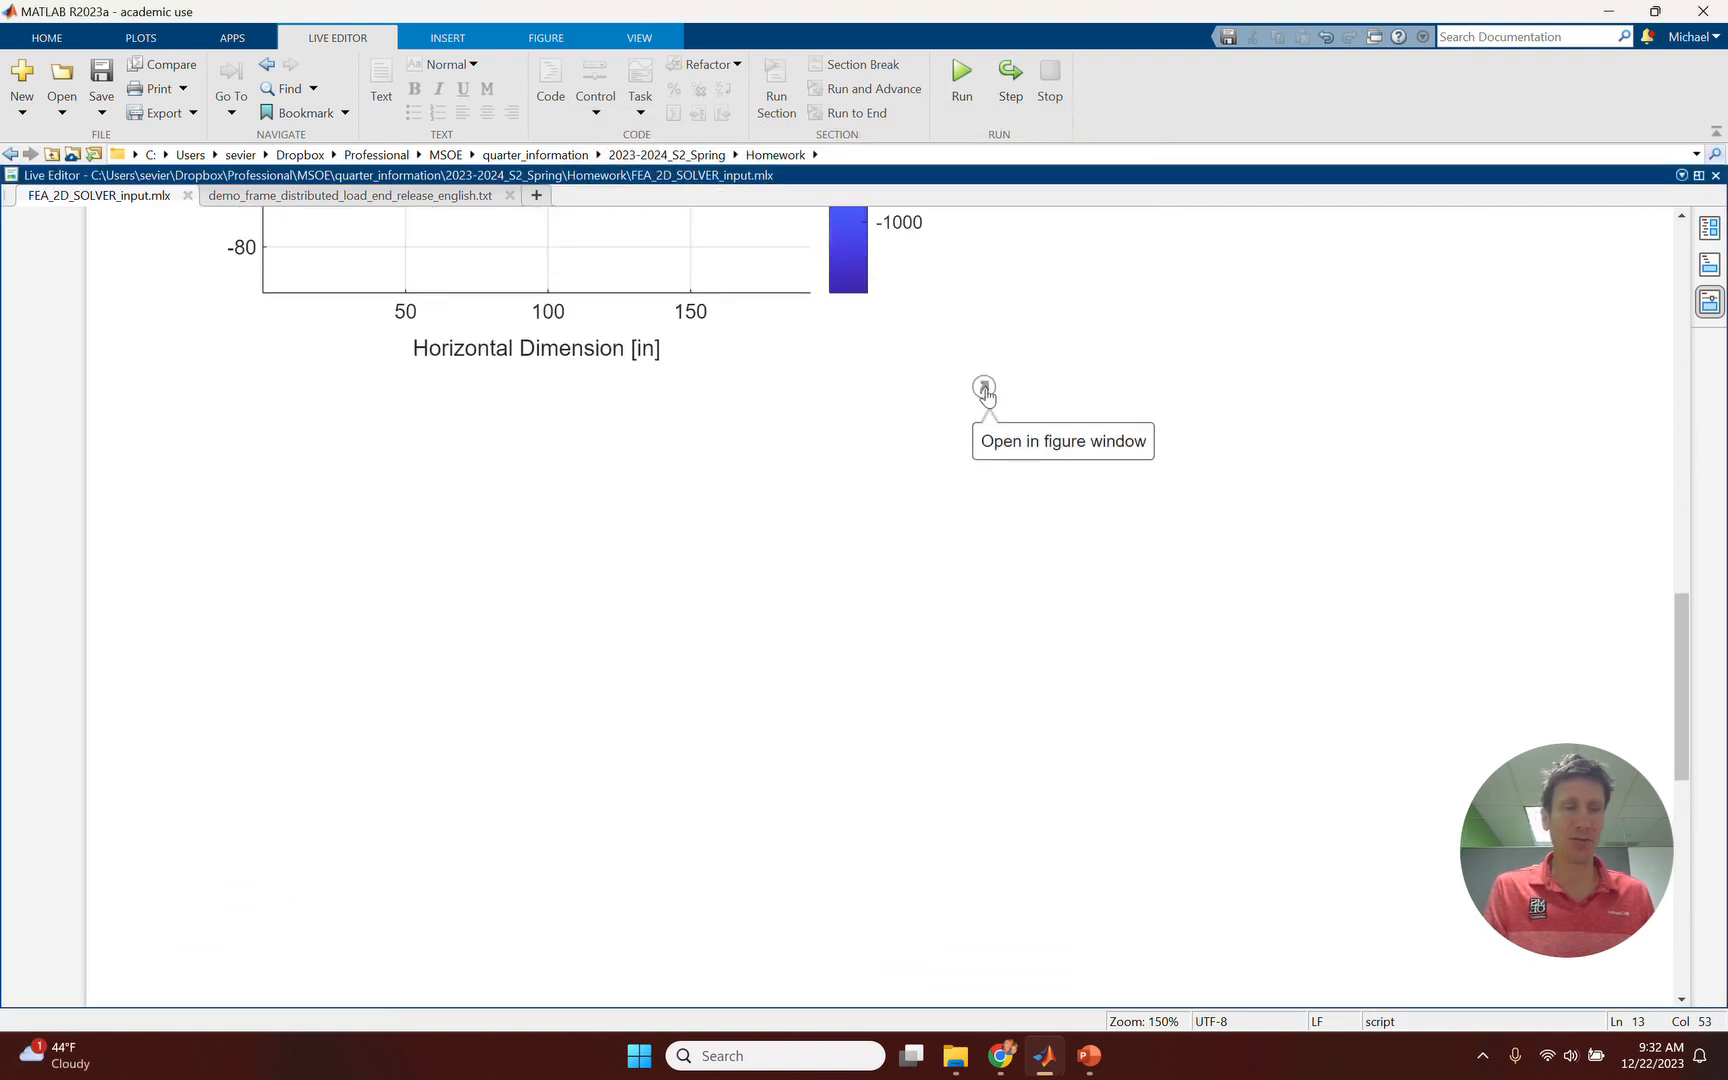
click(984, 388)
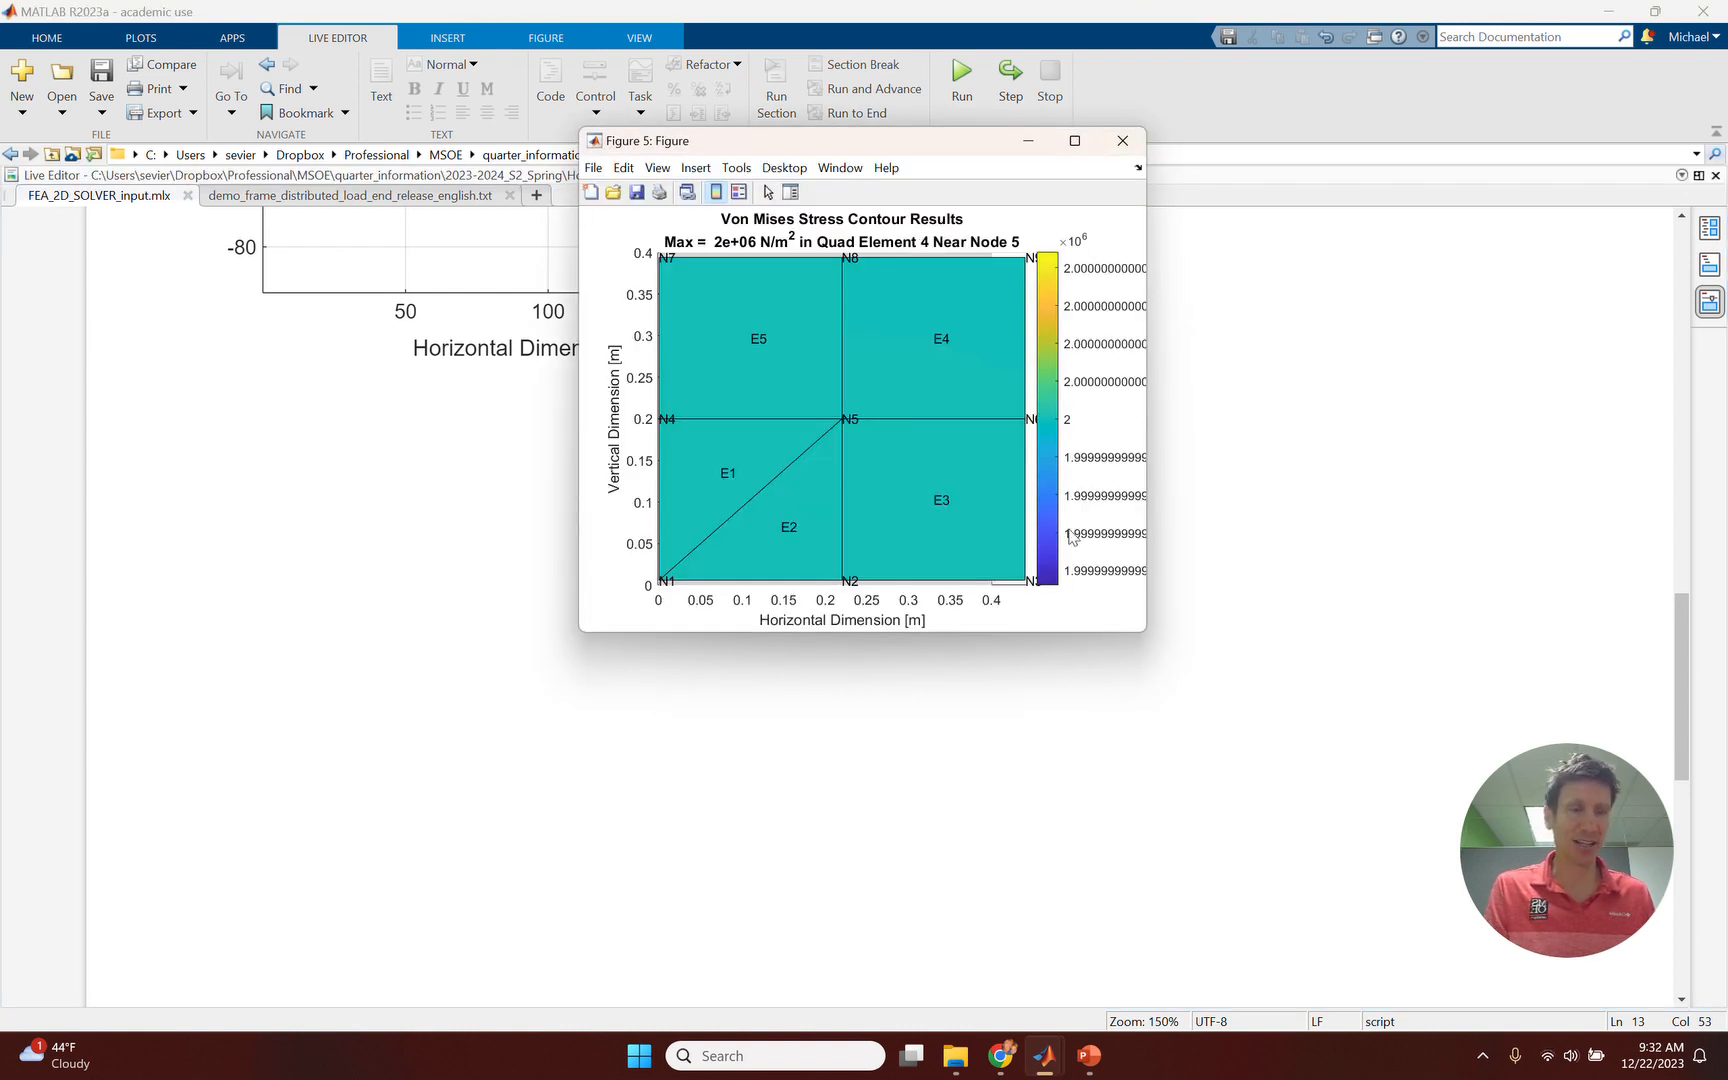
mouse_move(993, 550)
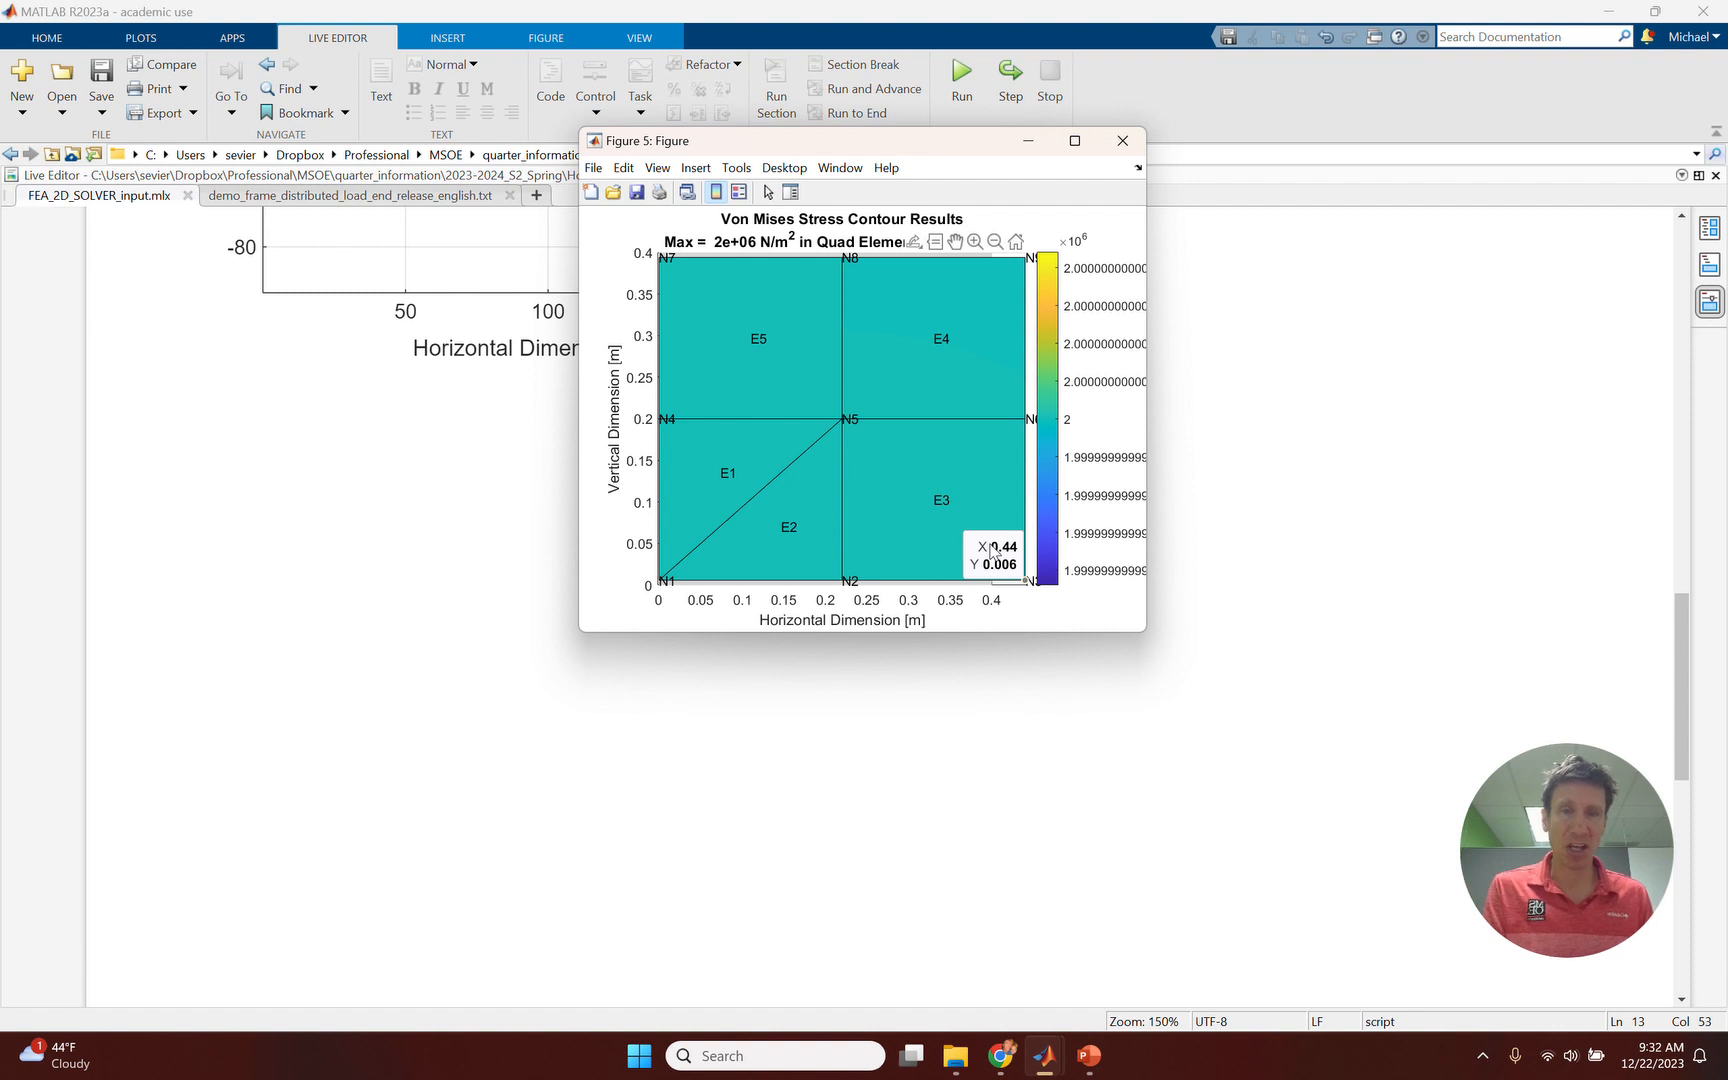
mouse_move(732, 265)
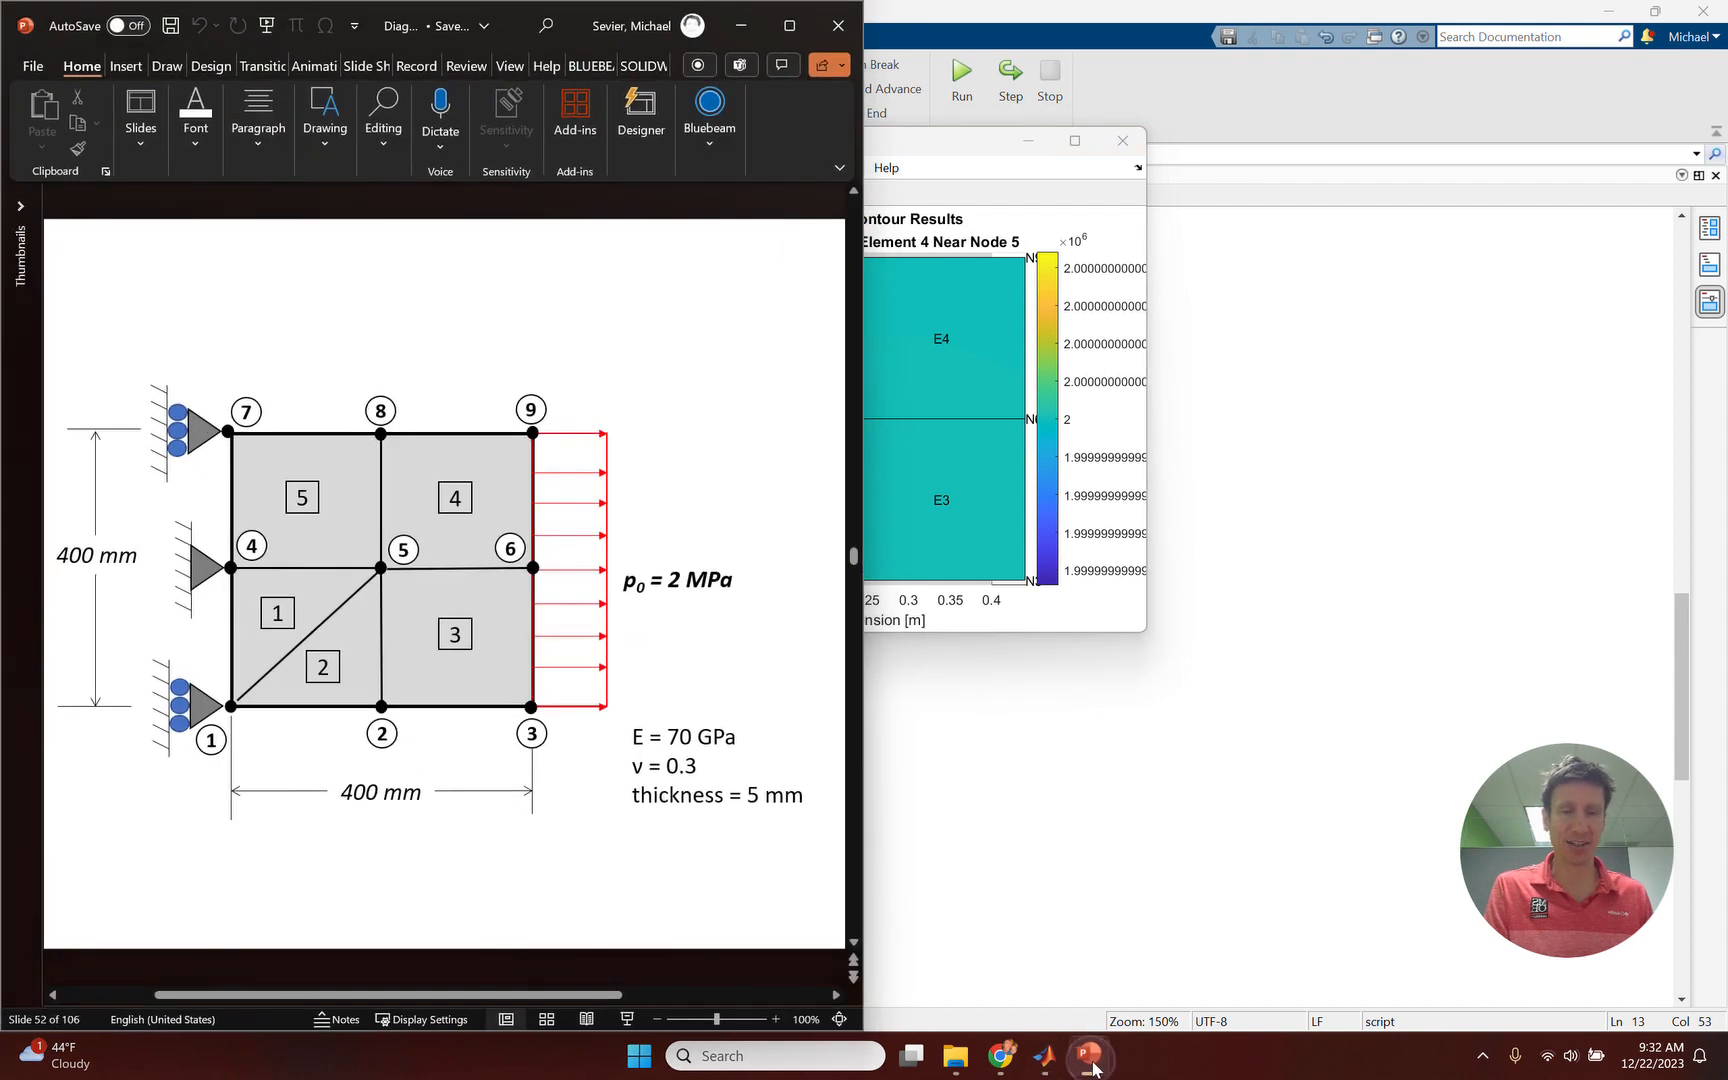
Switch to the PowerPoint diagram, underline p0 = 2 MPa, mark the supports at nodes 7 and 1, and return to MATLAB.
click(1089, 1055)
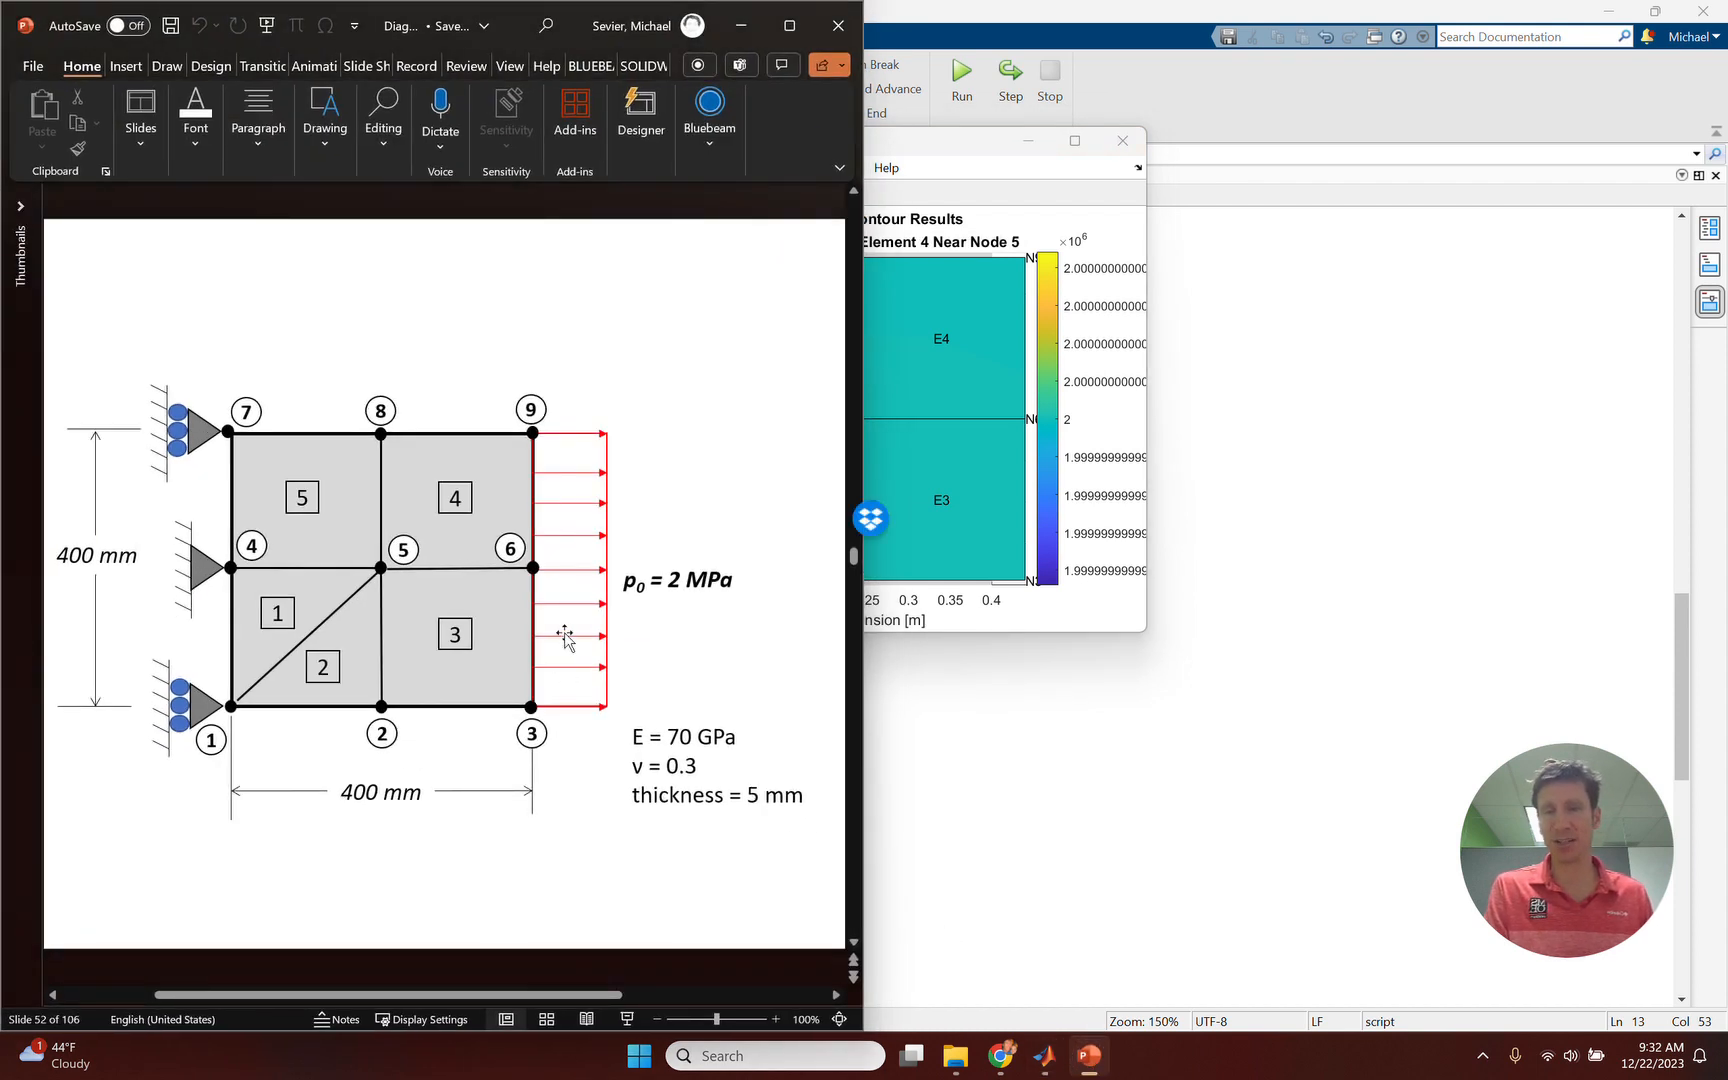
click(40, 812)
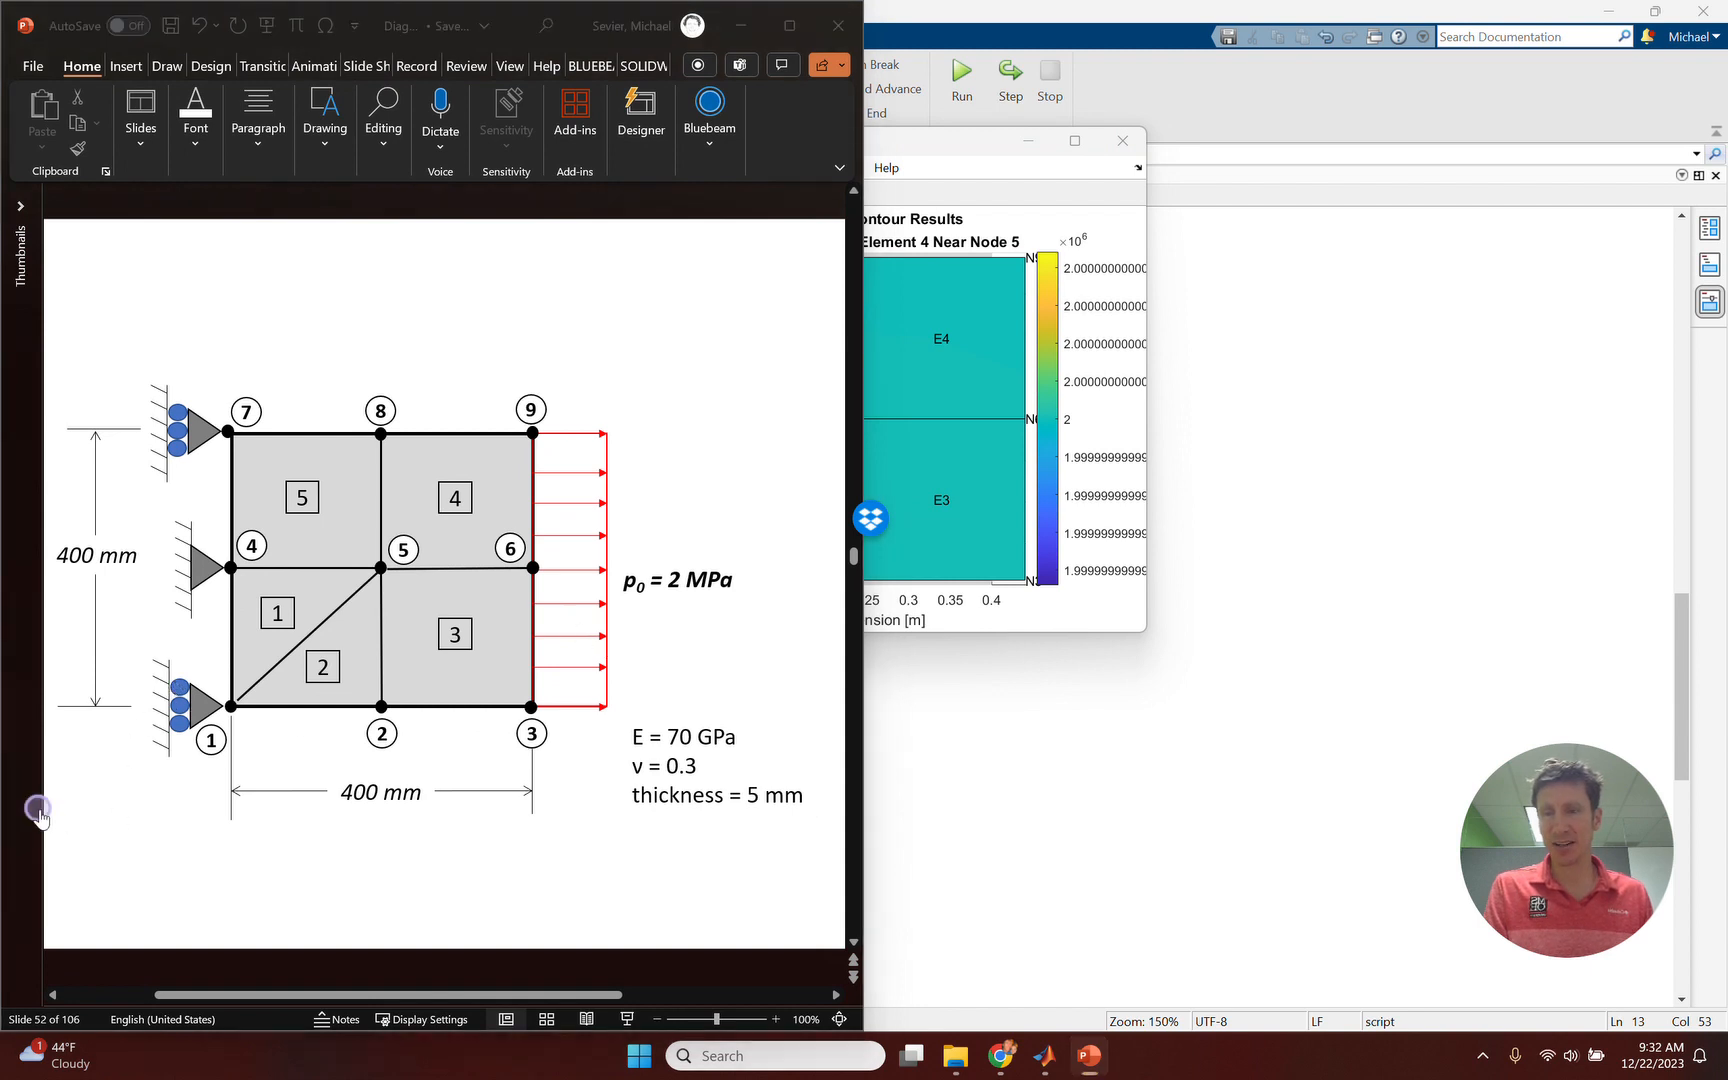
drag(621, 614, 739, 616)
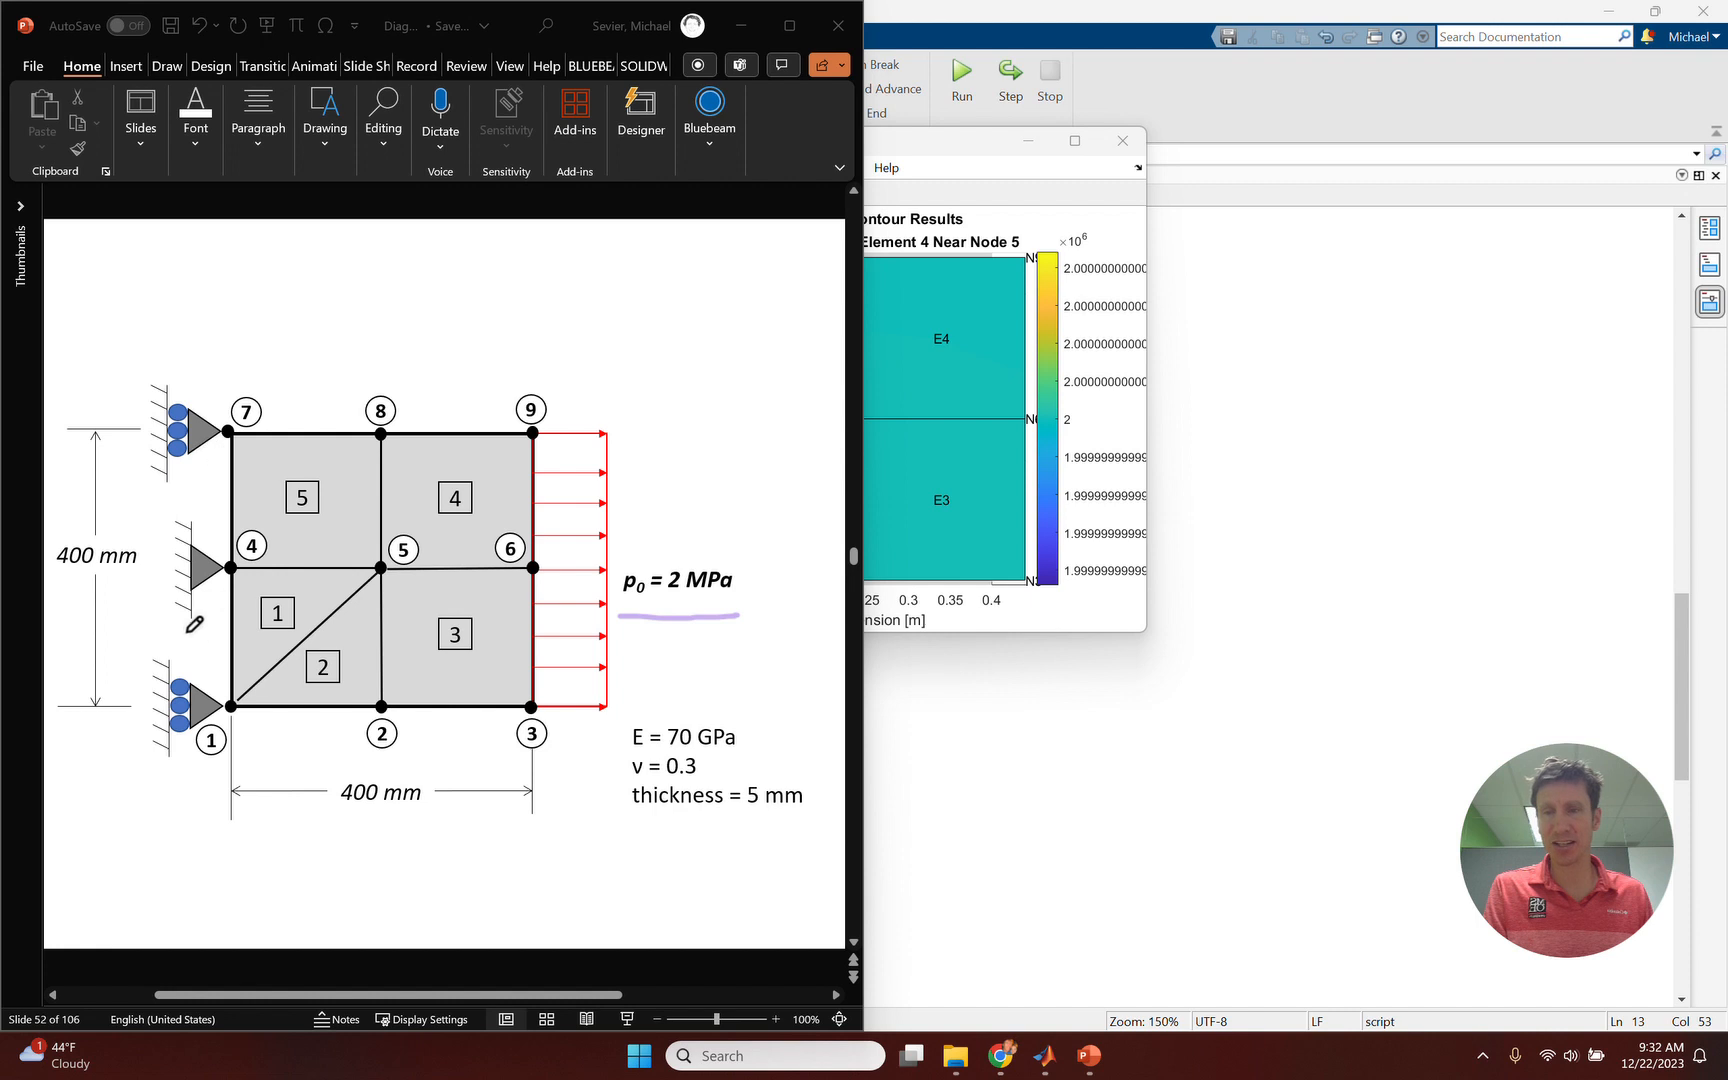
mouse_move(214, 420)
mouse_down()
mouse_move(245, 424)
mouse_move(233, 452)
mouse_move(213, 425)
mouse_up()
mouse_move(210, 700)
mouse_down()
mouse_move(222, 684)
mouse_move(240, 698)
mouse_move(230, 726)
mouse_move(225, 690)
mouse_up()
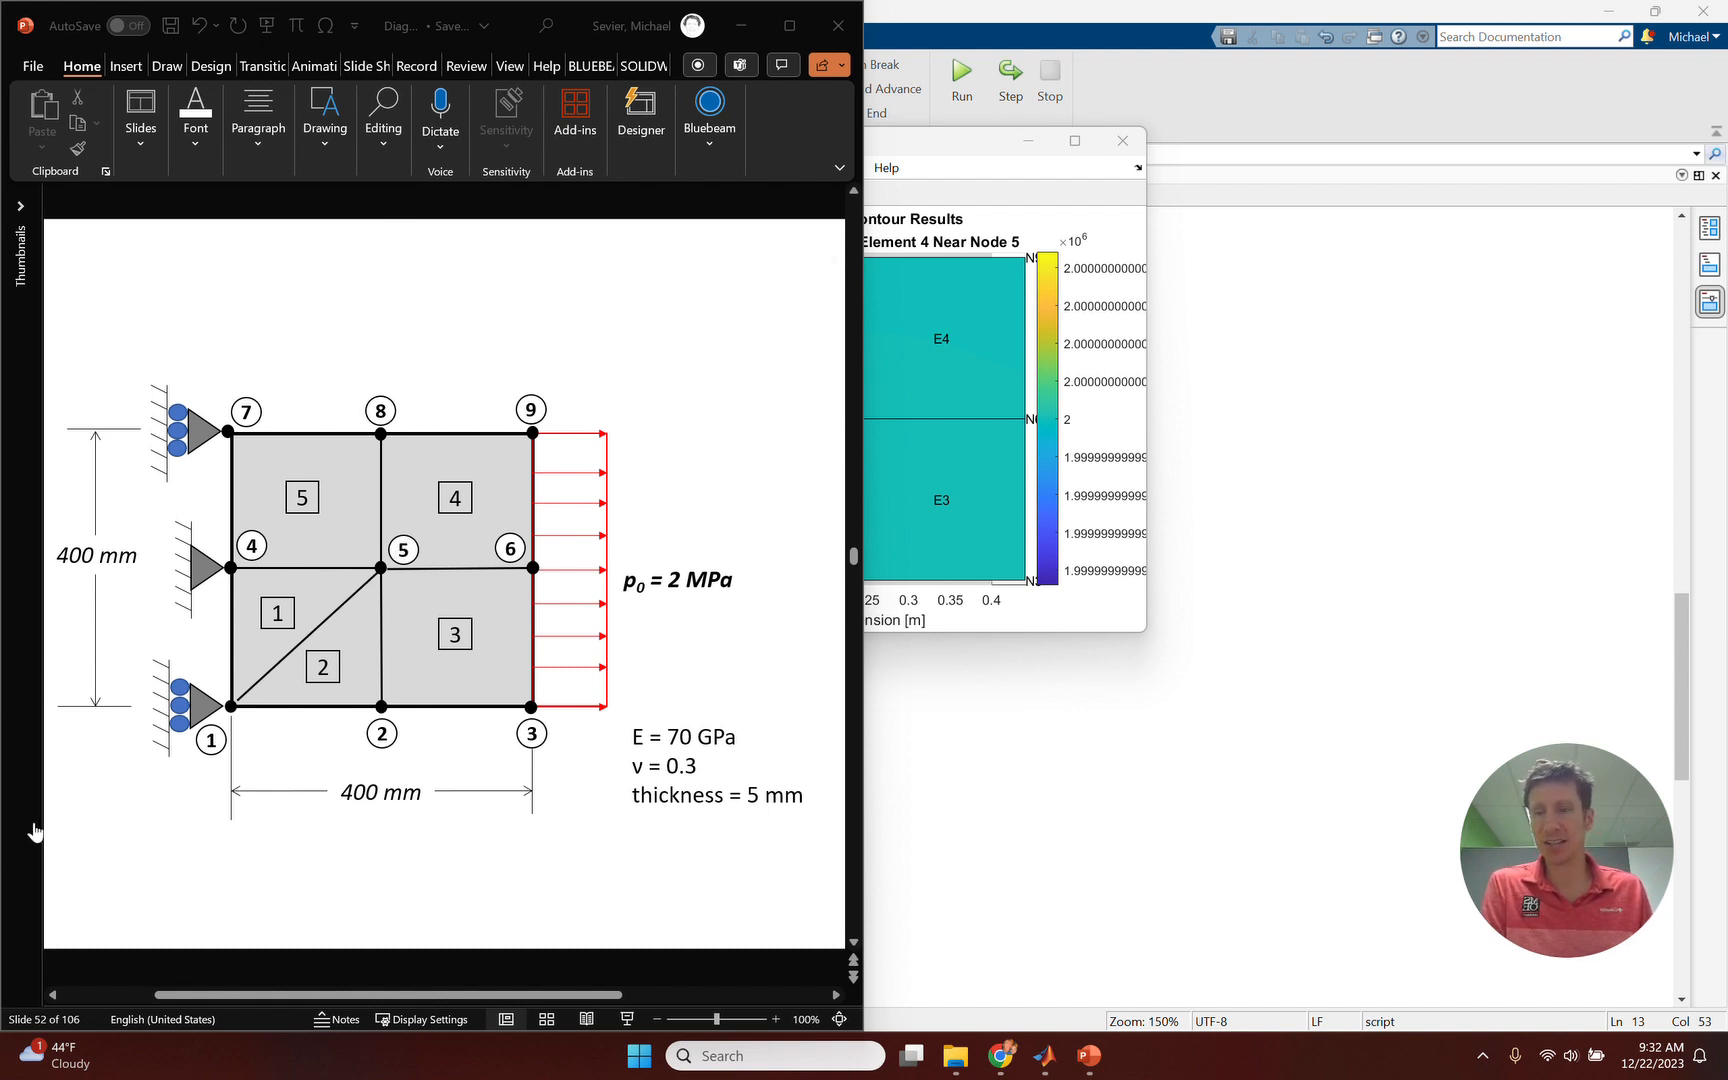
click(741, 25)
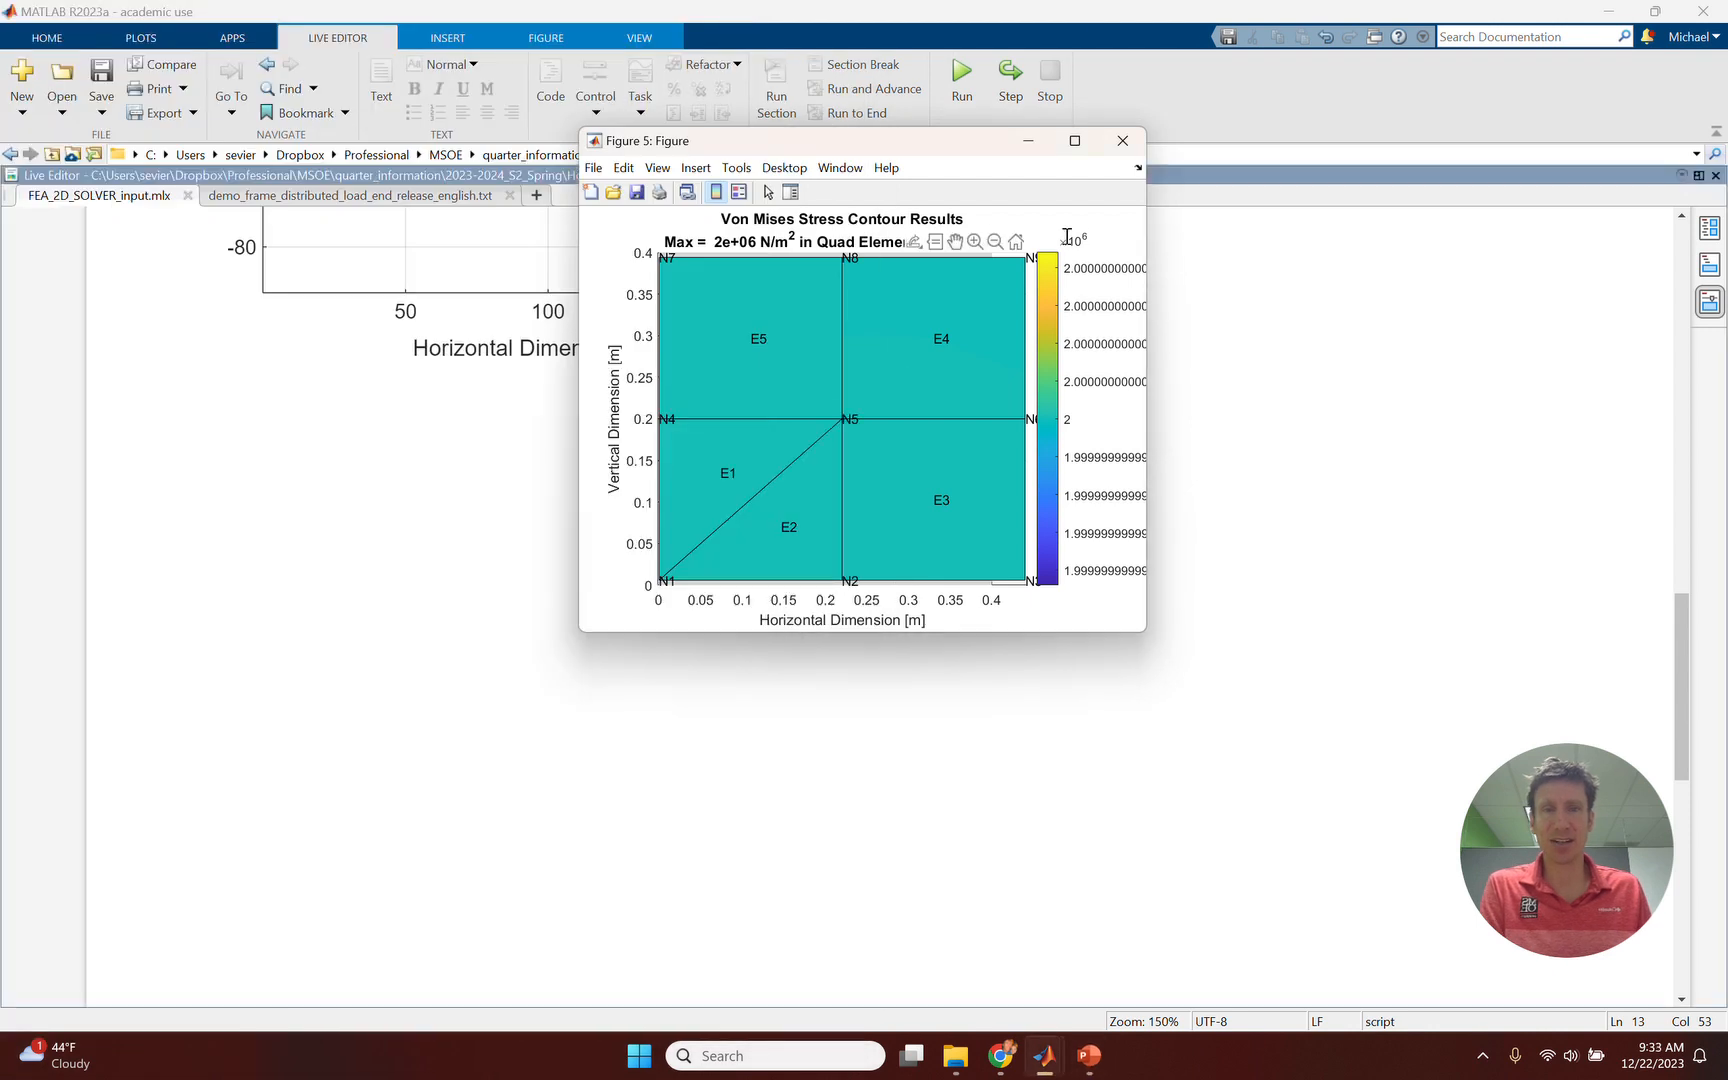
Close the Von Mises figure, examine the quad element quality contour plot in its own figure window, and close it.
click(1118, 141)
scroll(1014, 613, down, 5)
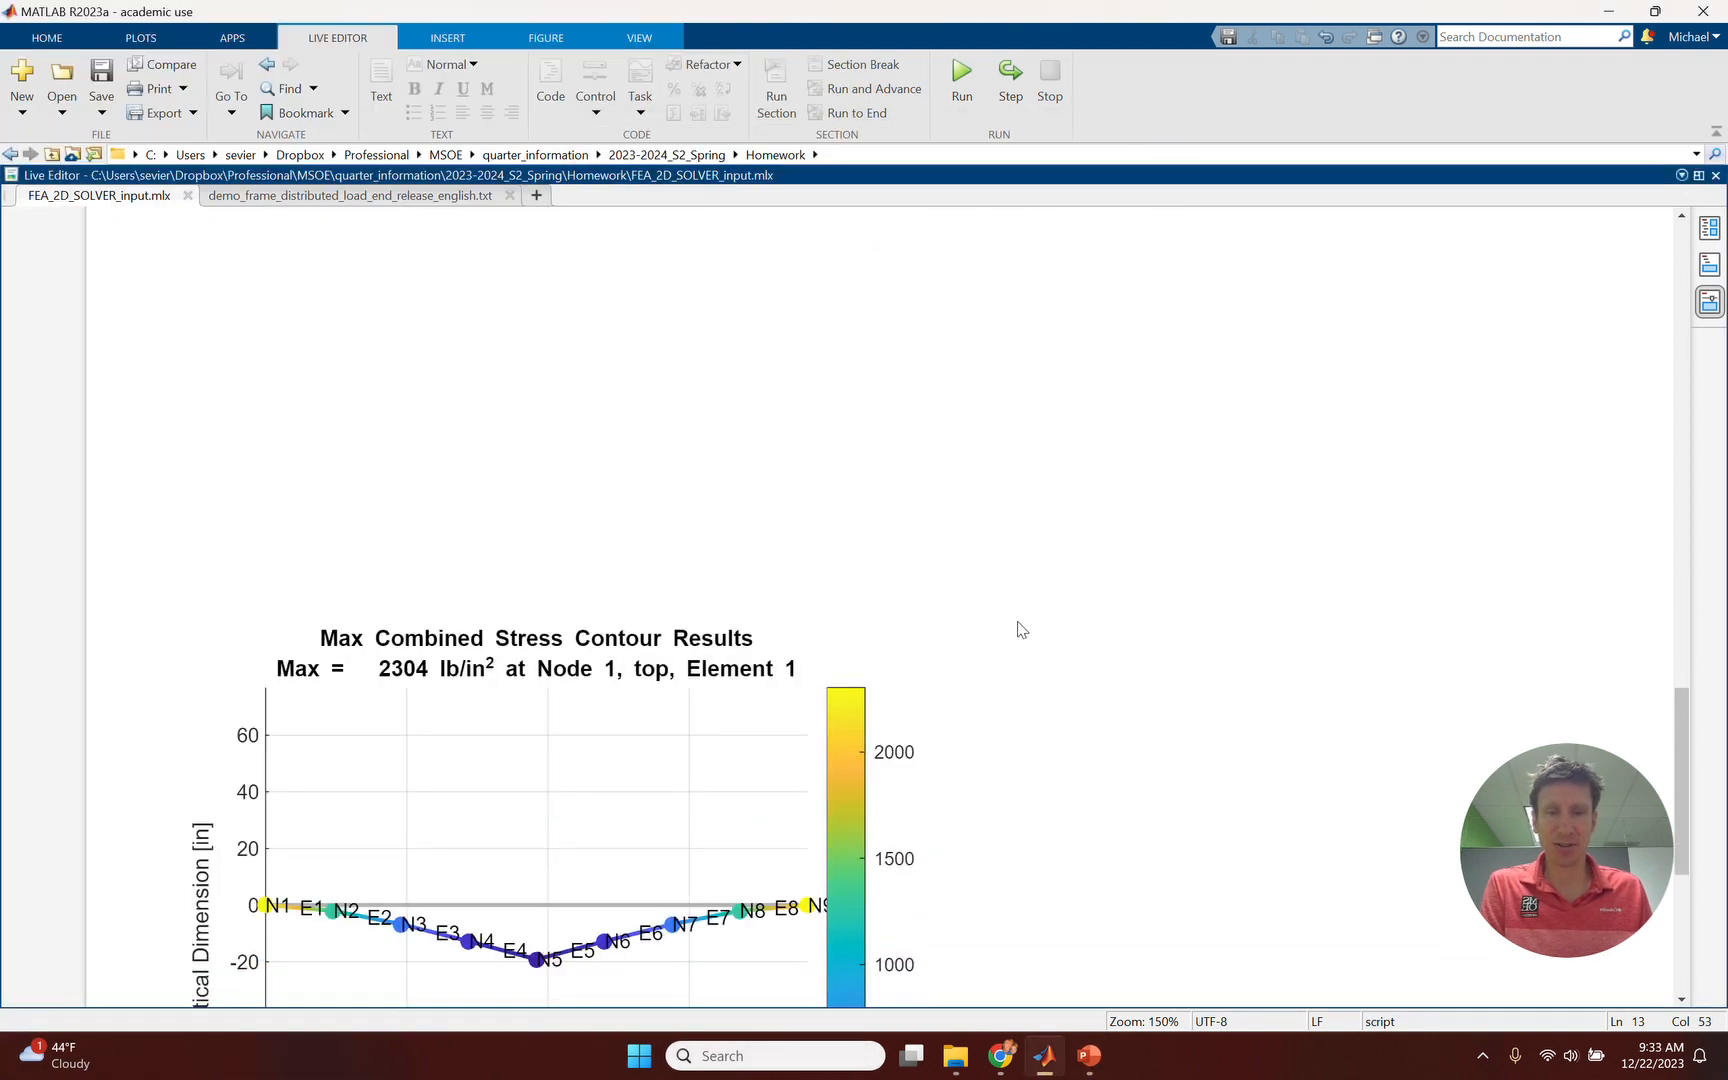
scroll(941, 698, down, 1)
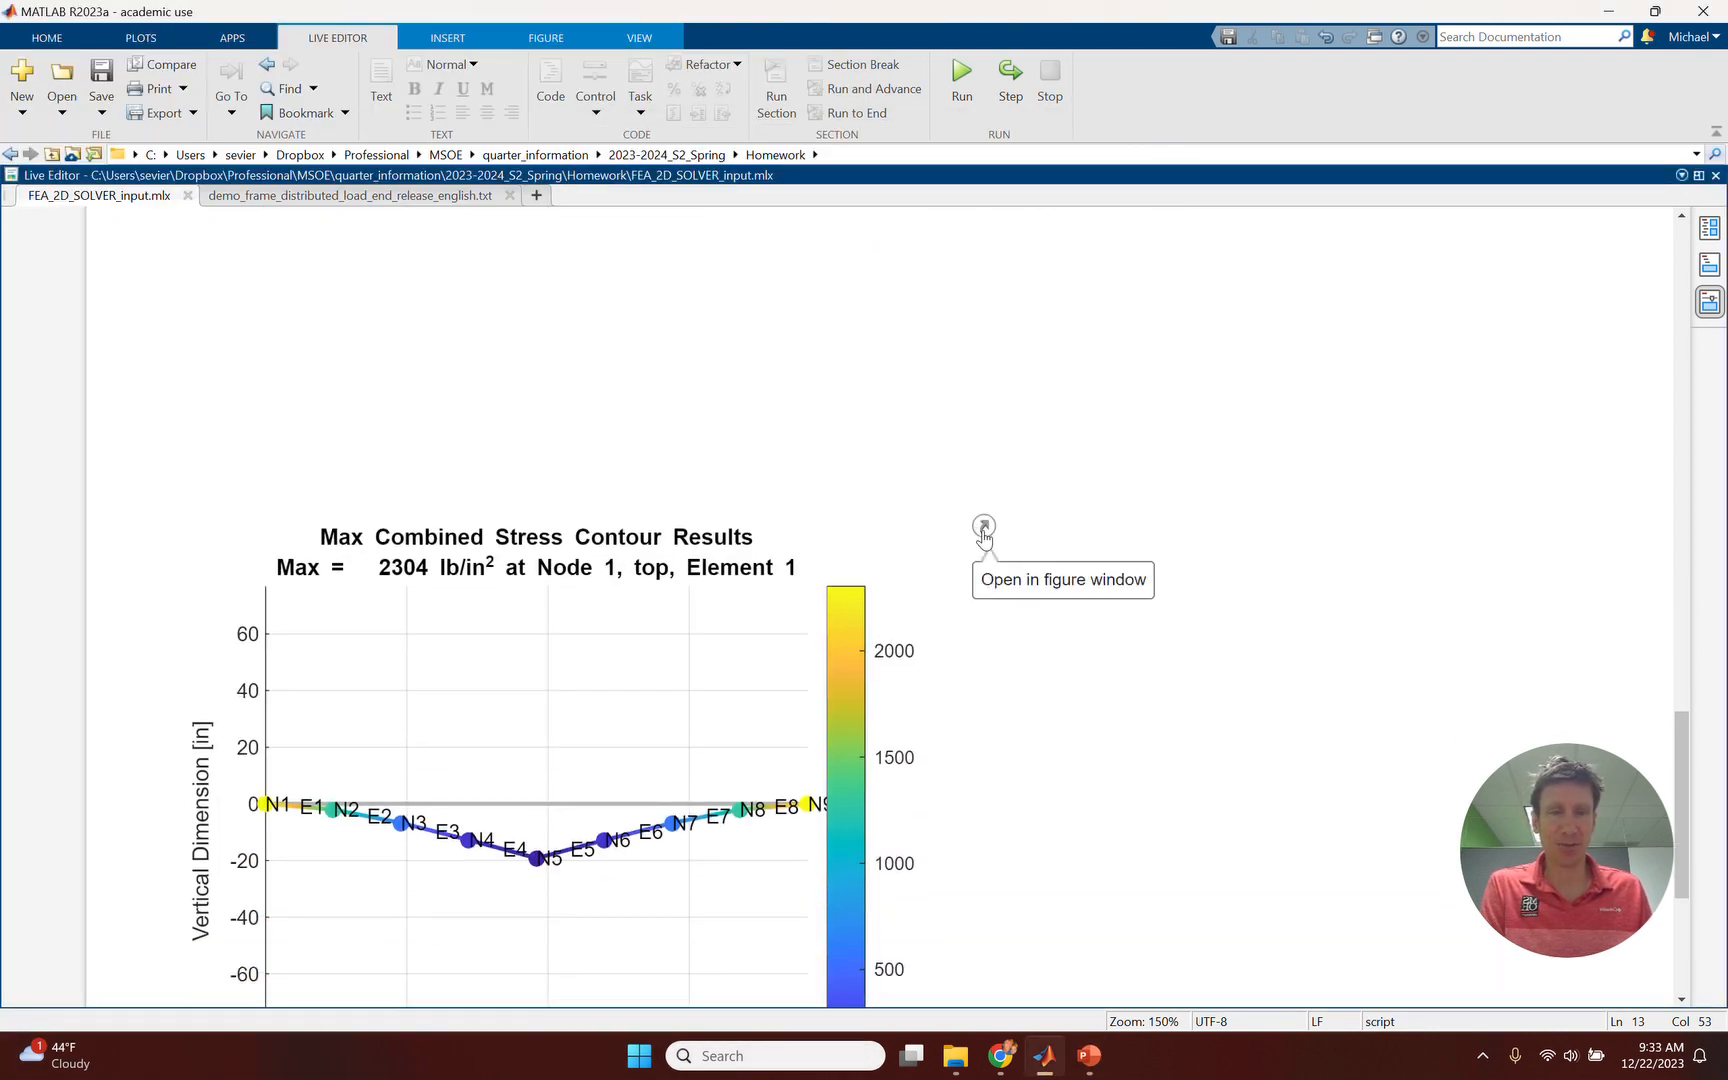
click(983, 531)
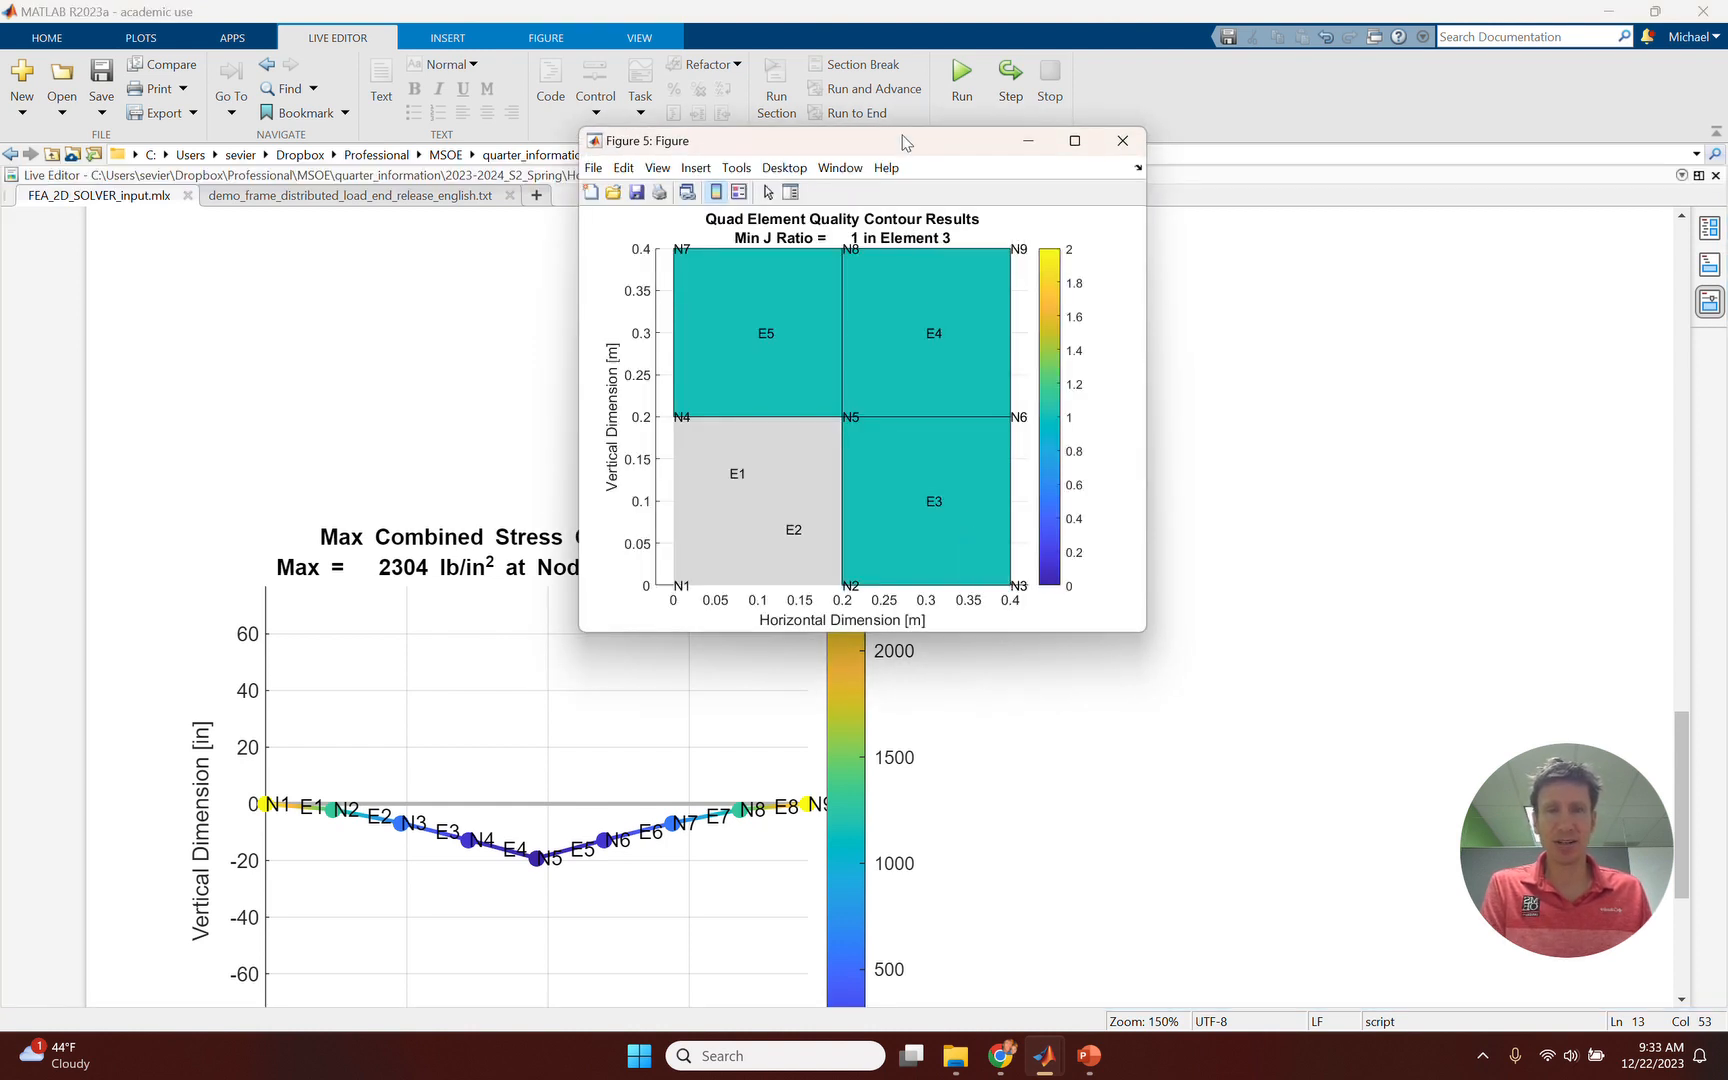
drag(900, 138, 917, 287)
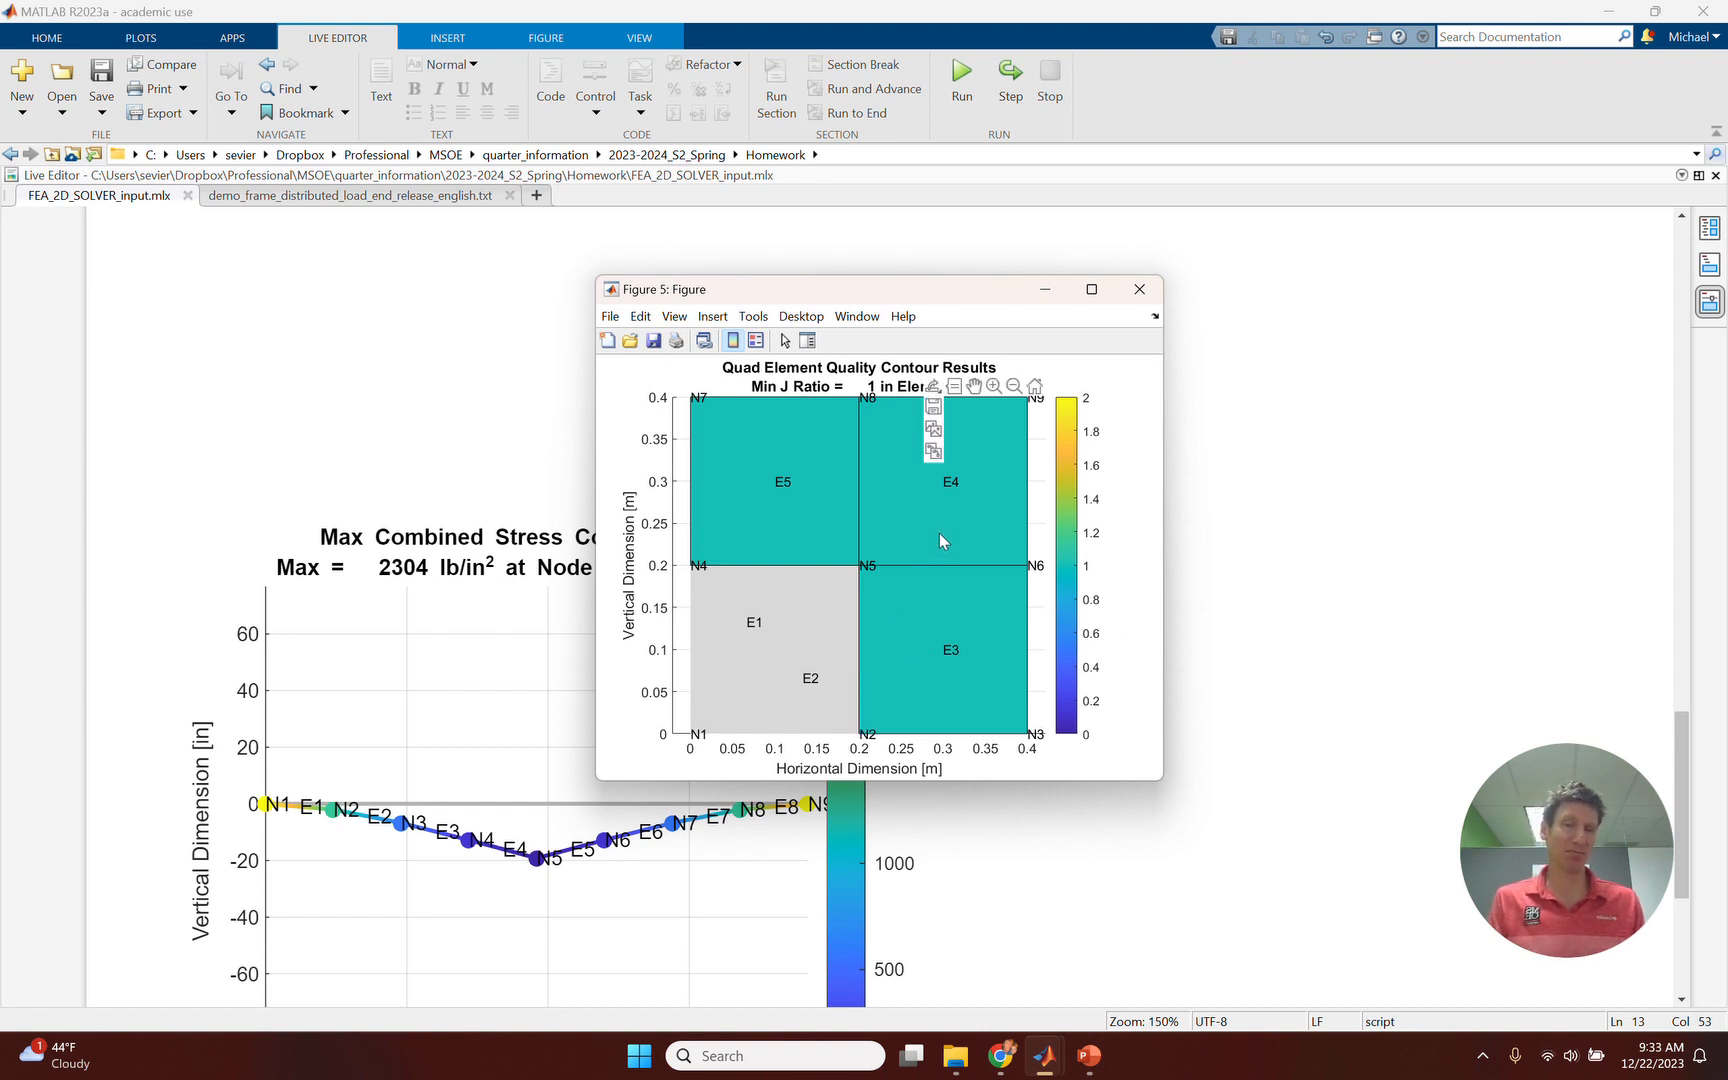
mouse_move(940, 536)
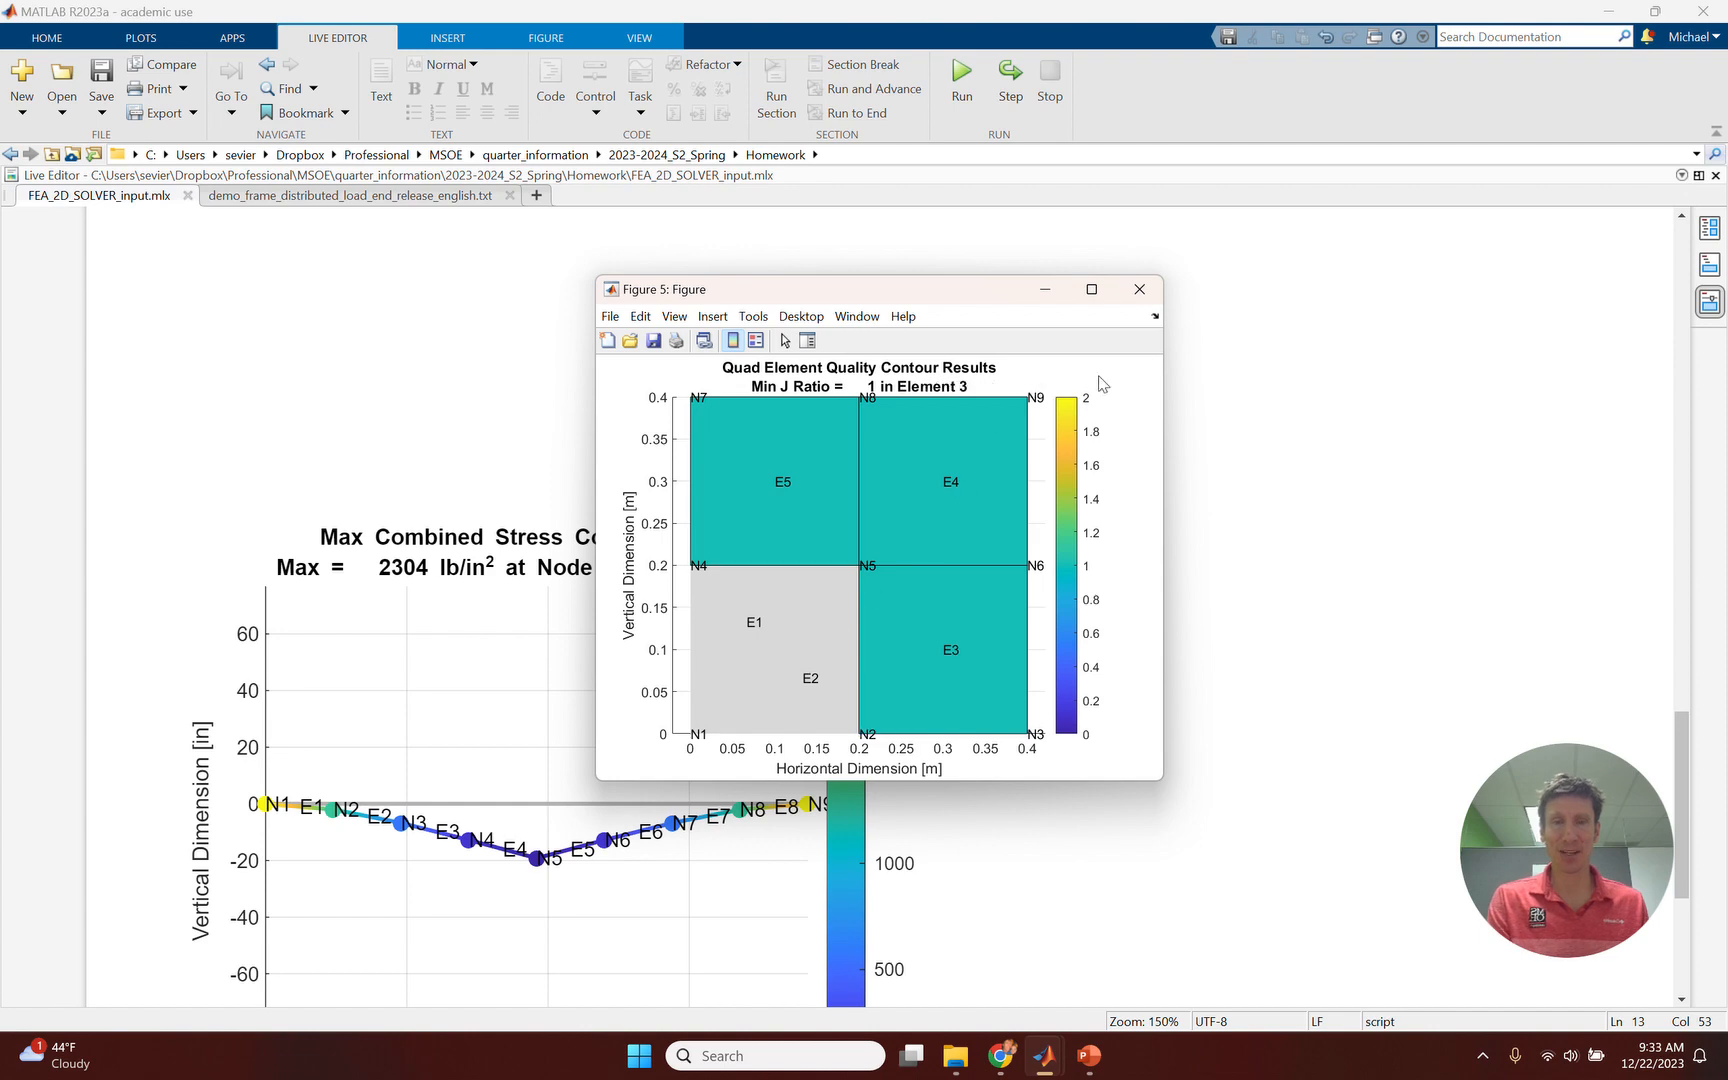
click(1141, 292)
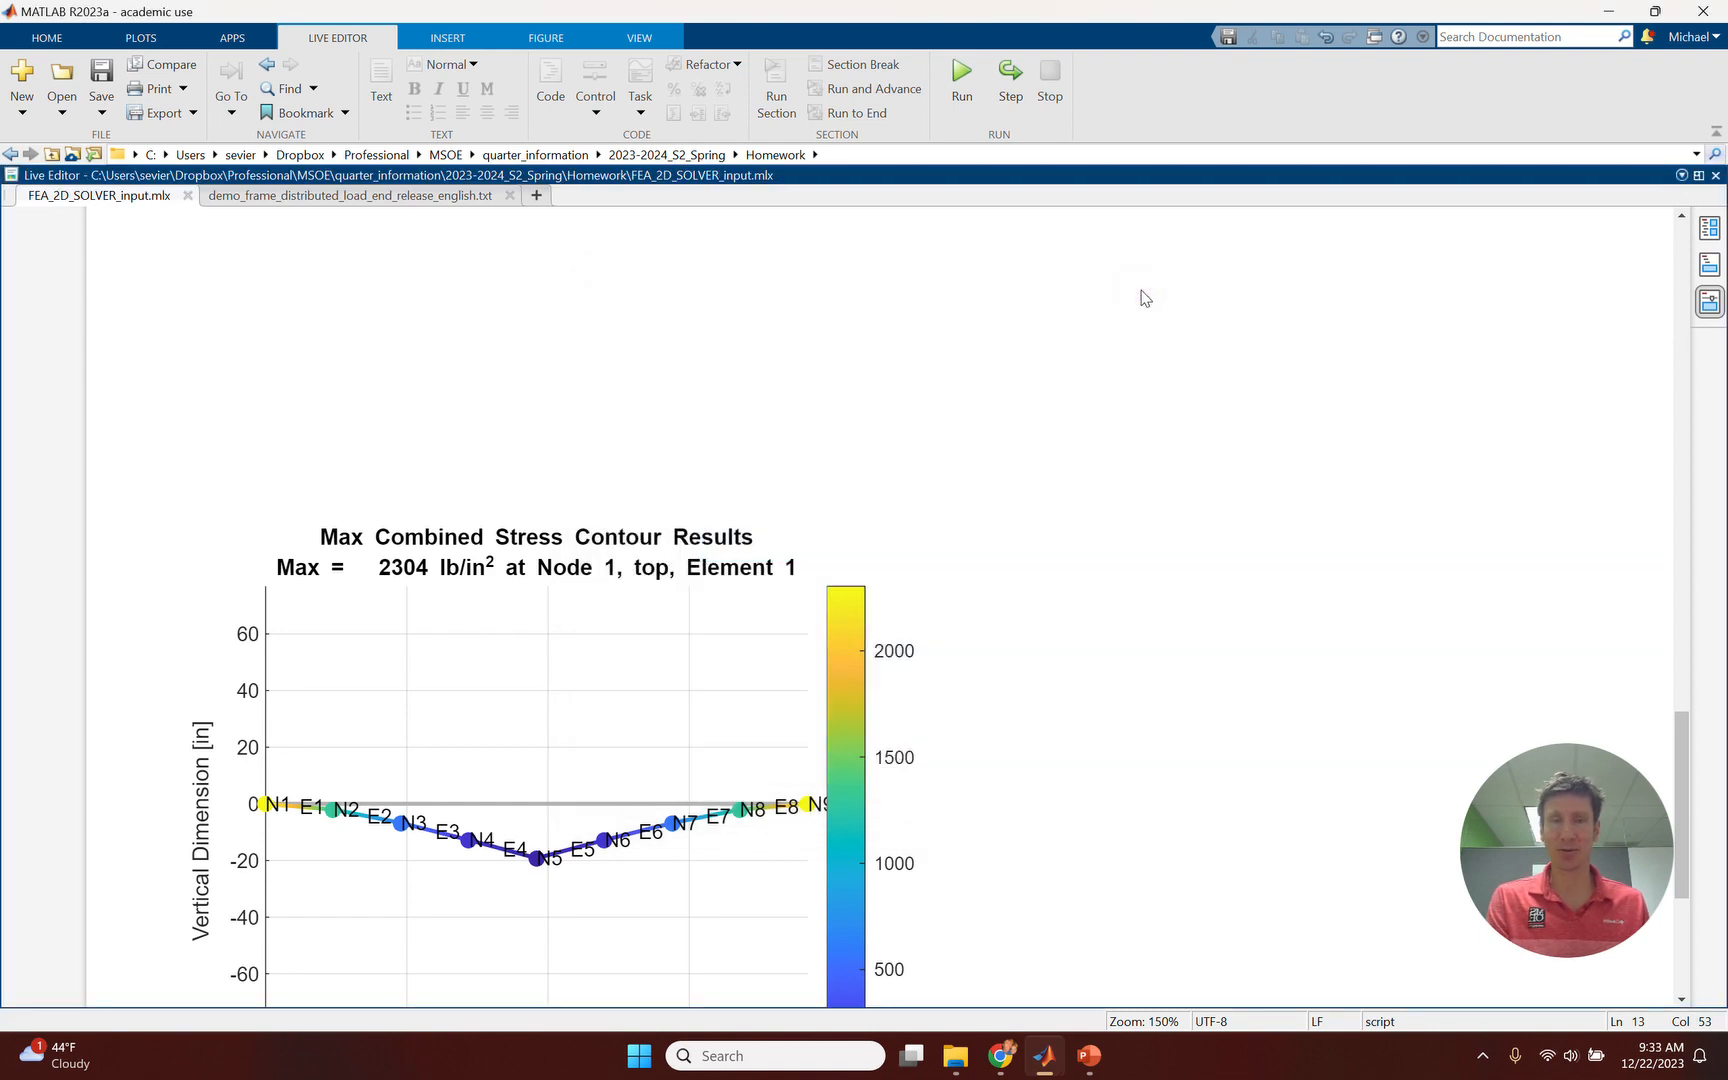
Restore the docked layout and open plane_stress_example_metric.txt from the Homework folder.
double_click(1040, 181)
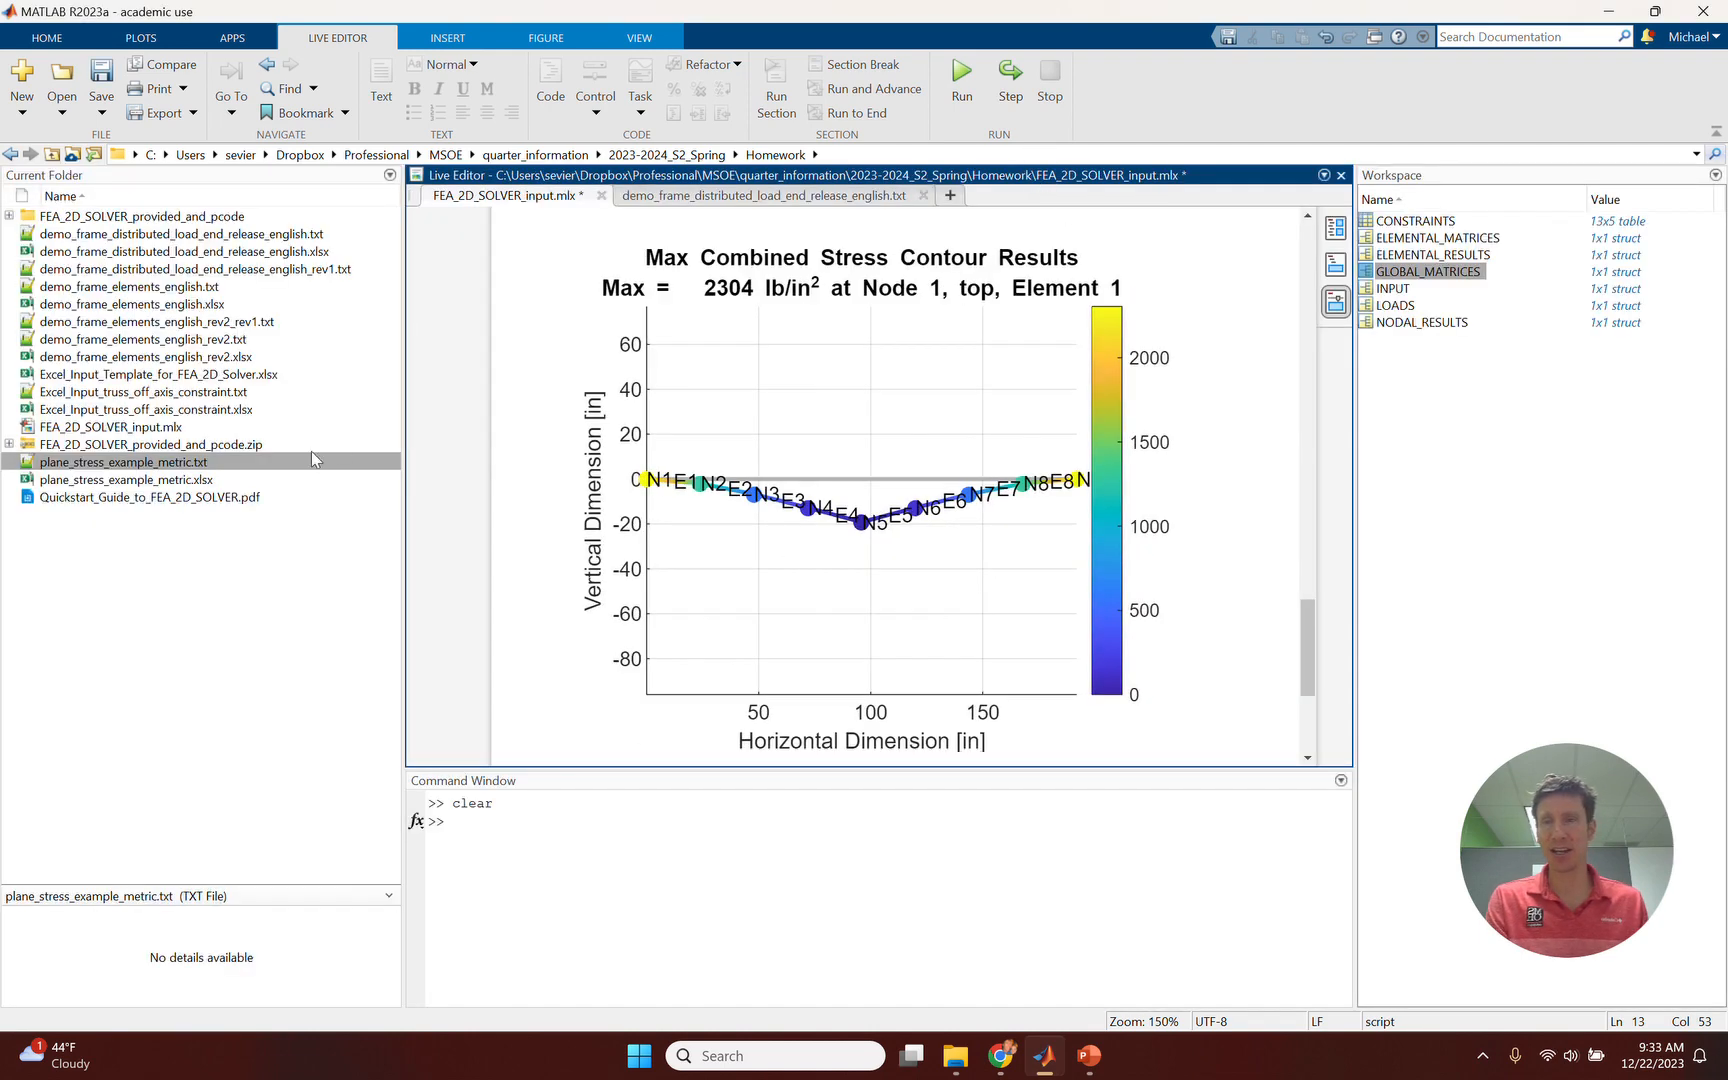
click(92, 466)
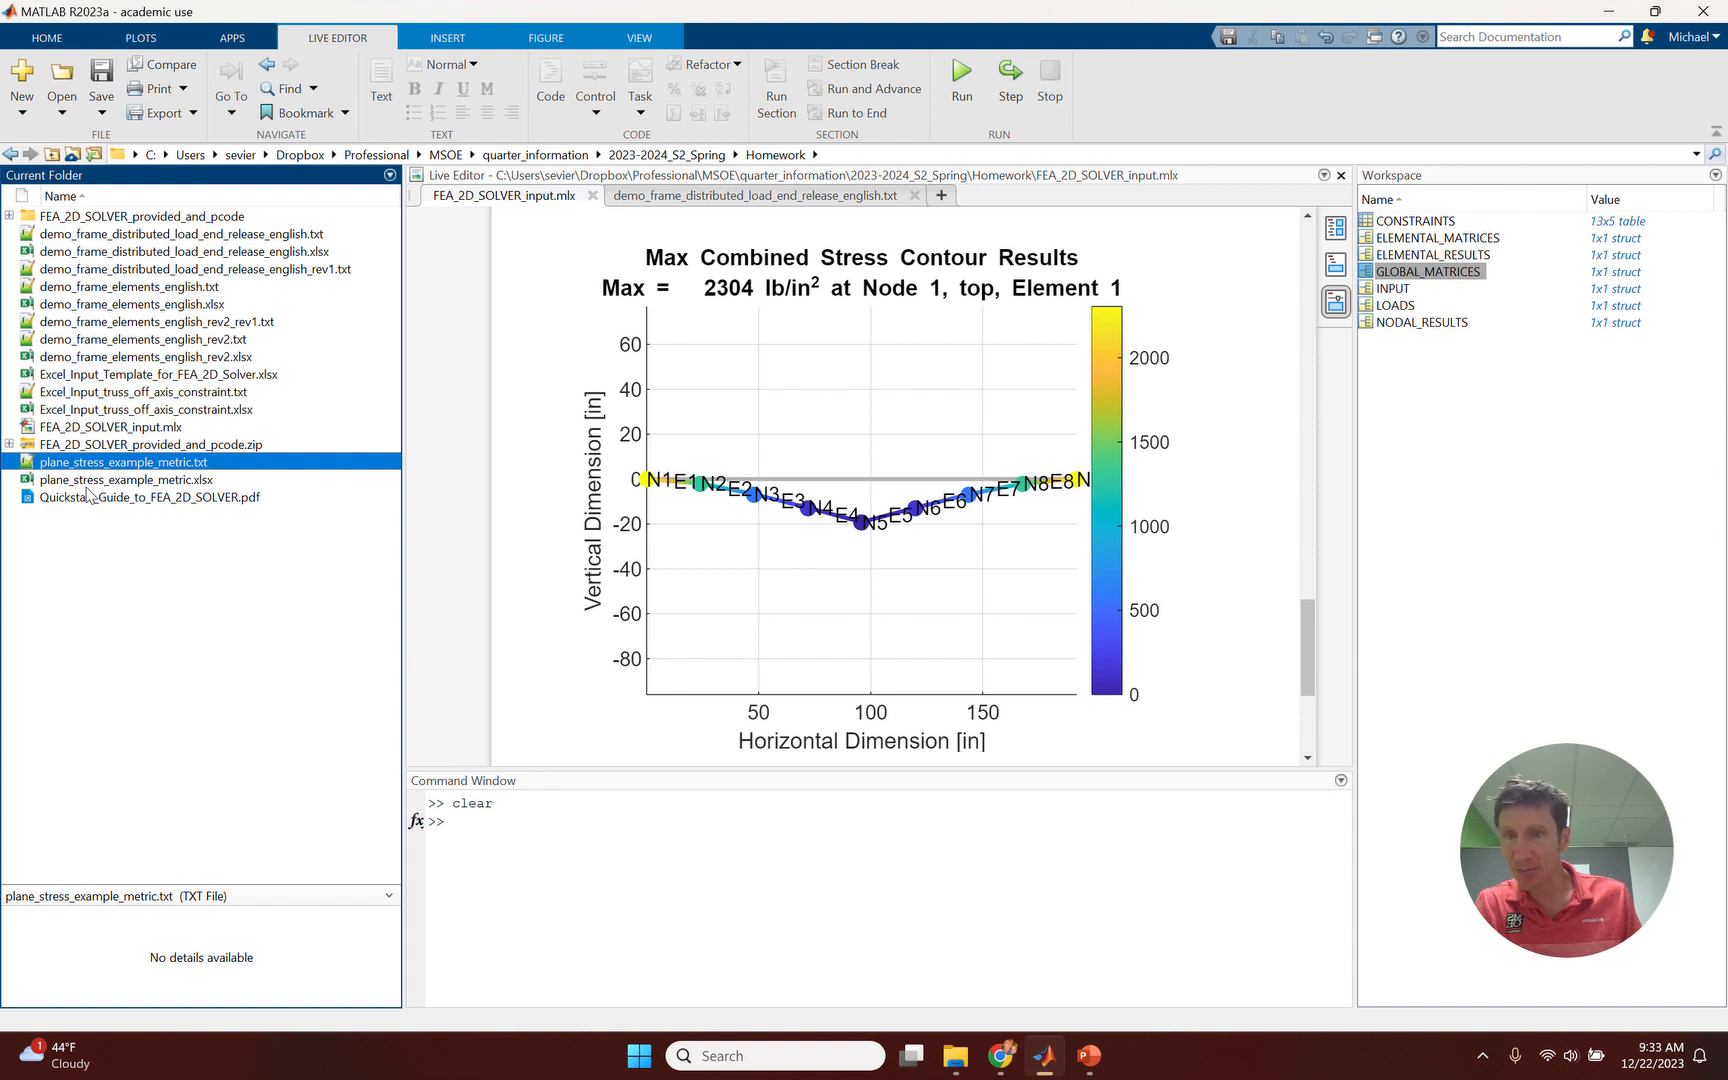
click(88, 481)
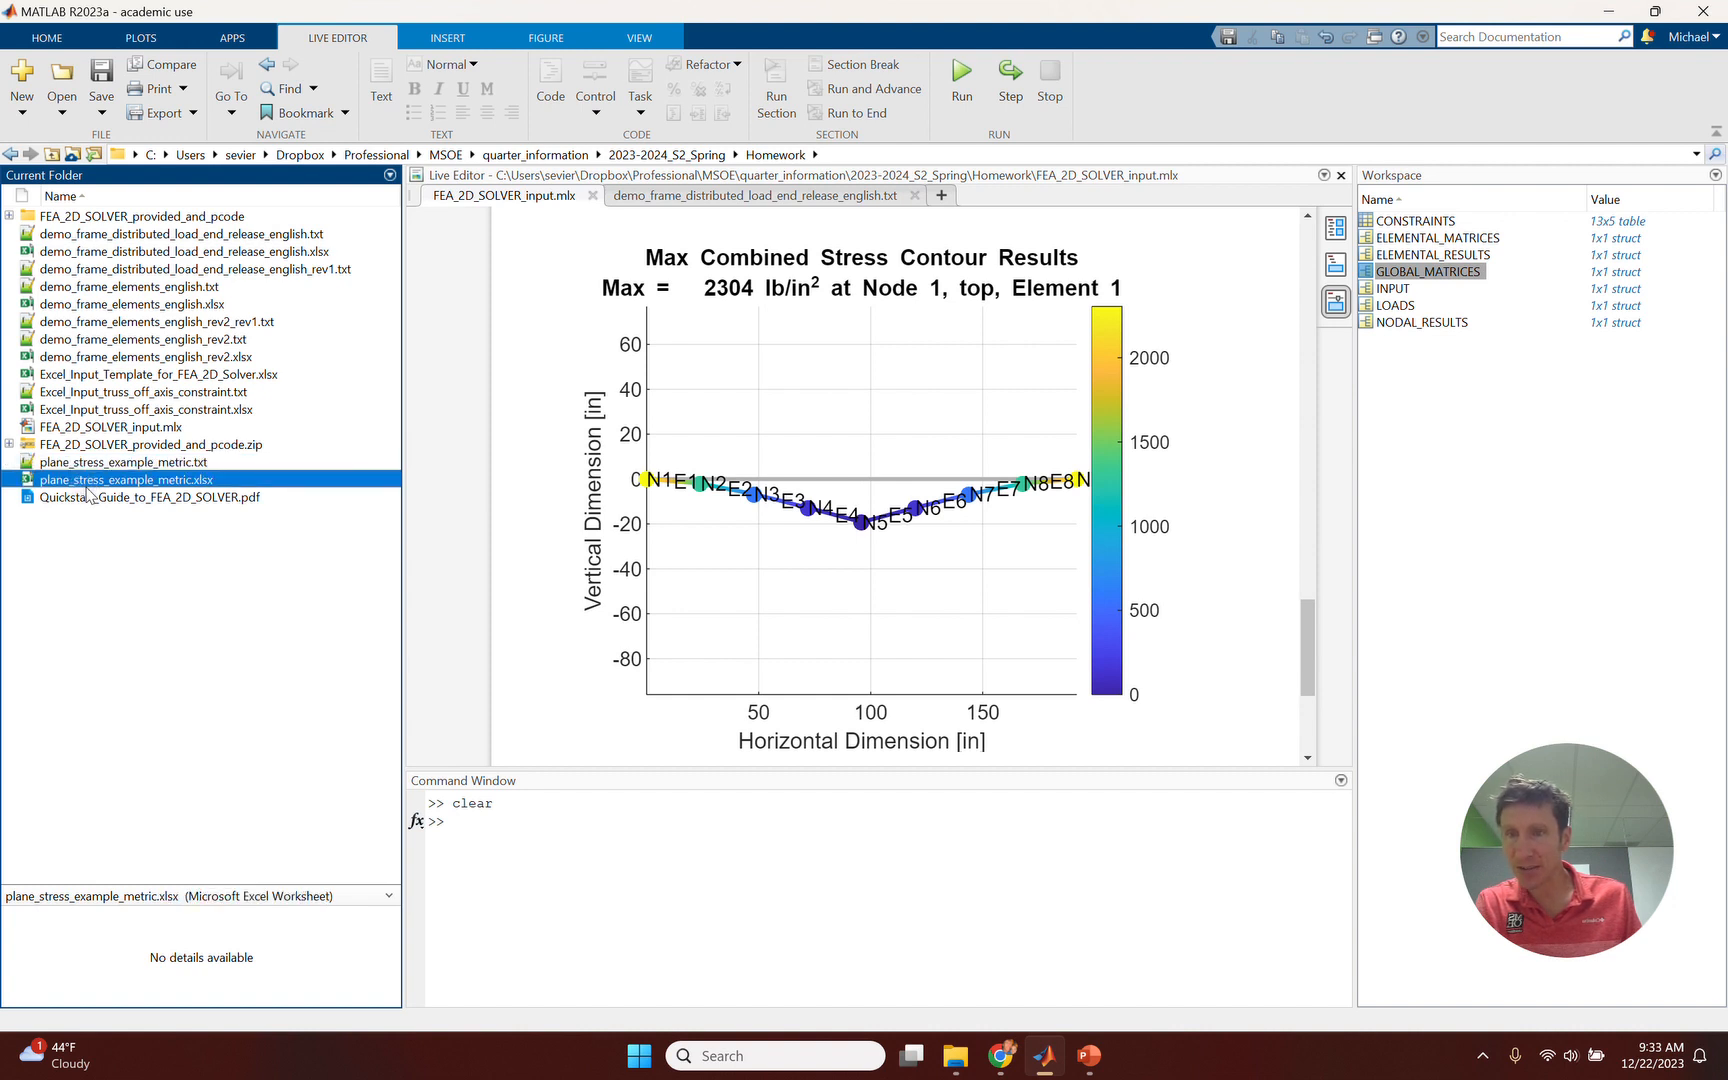
click(667, 155)
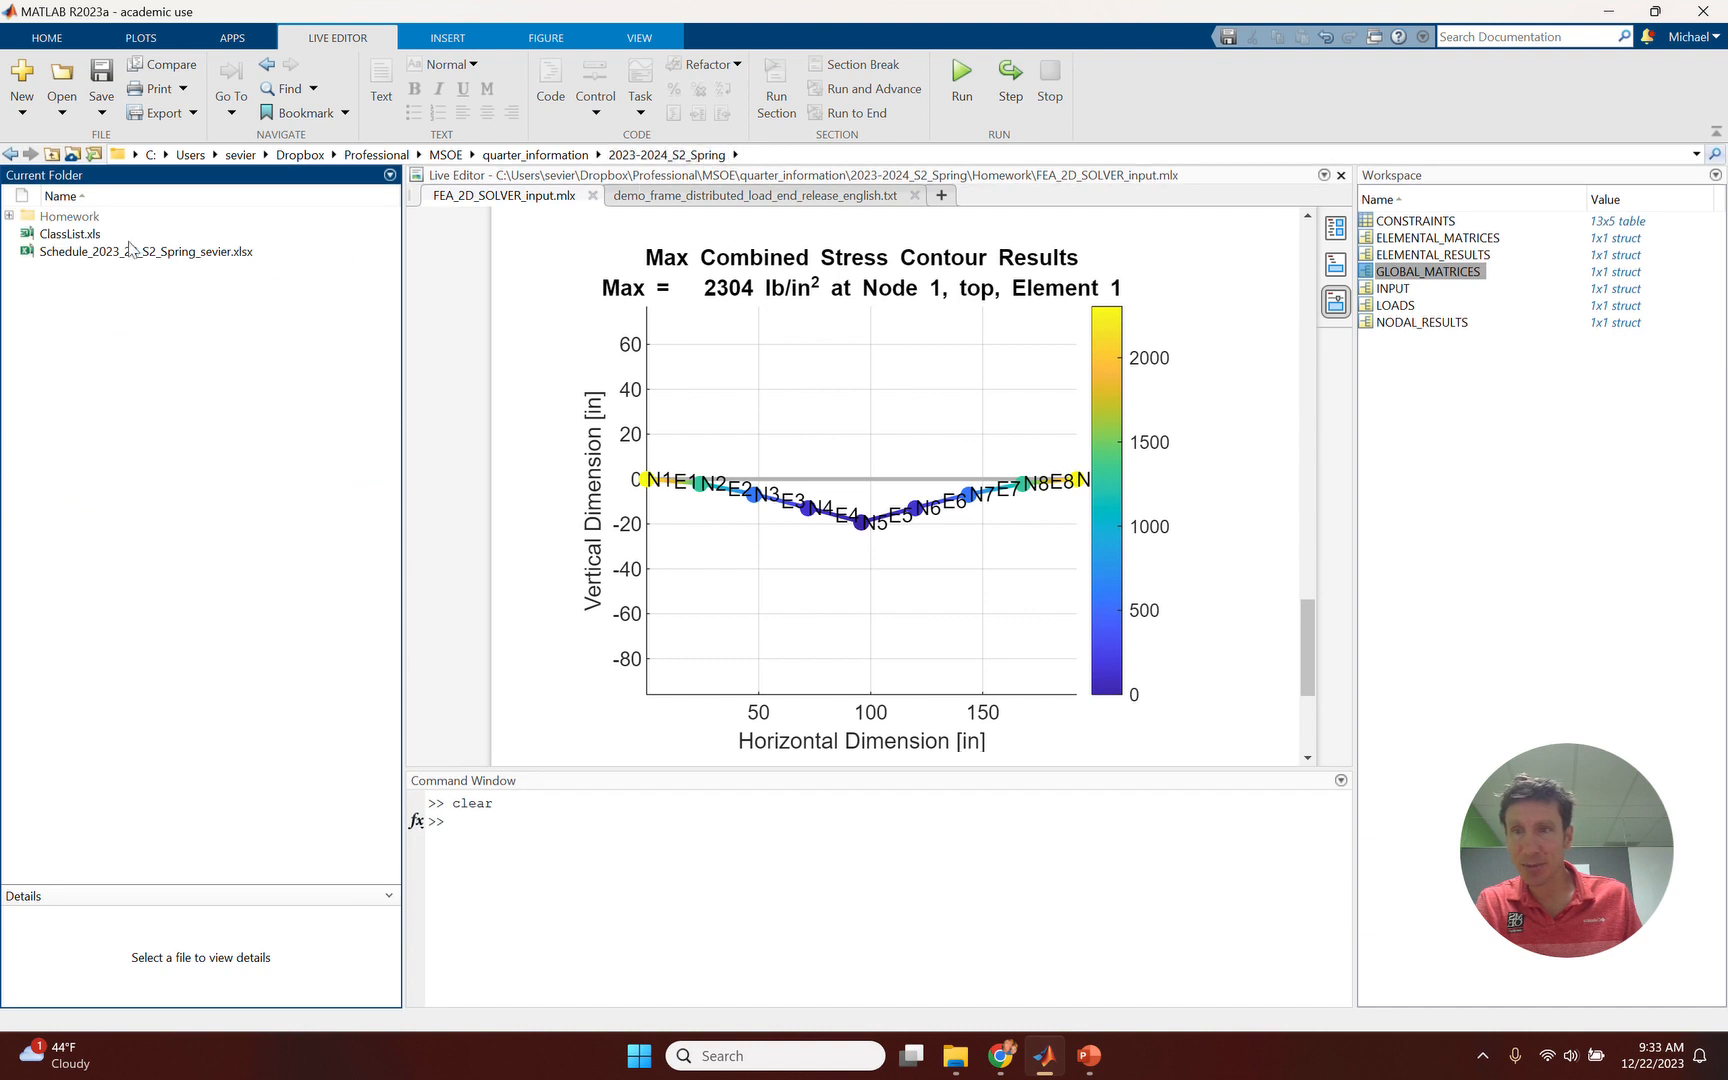
double_click(89, 218)
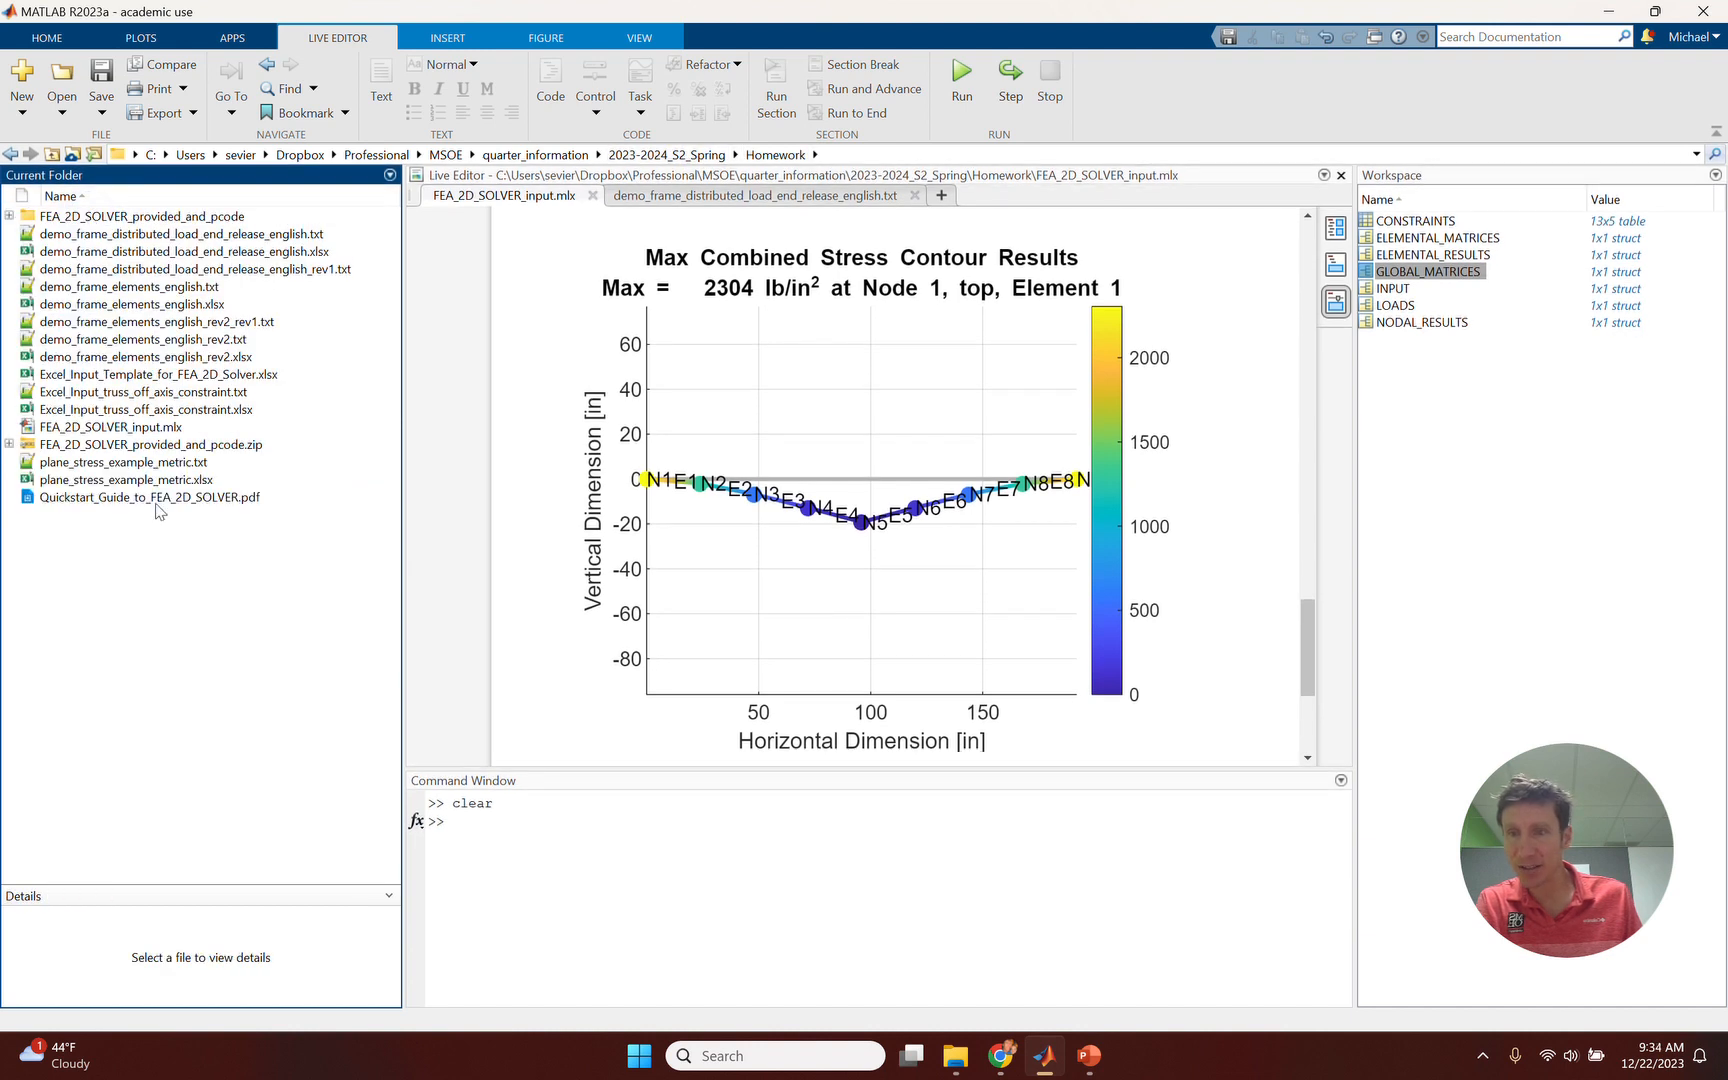
click(149, 464)
double_click(149, 464)
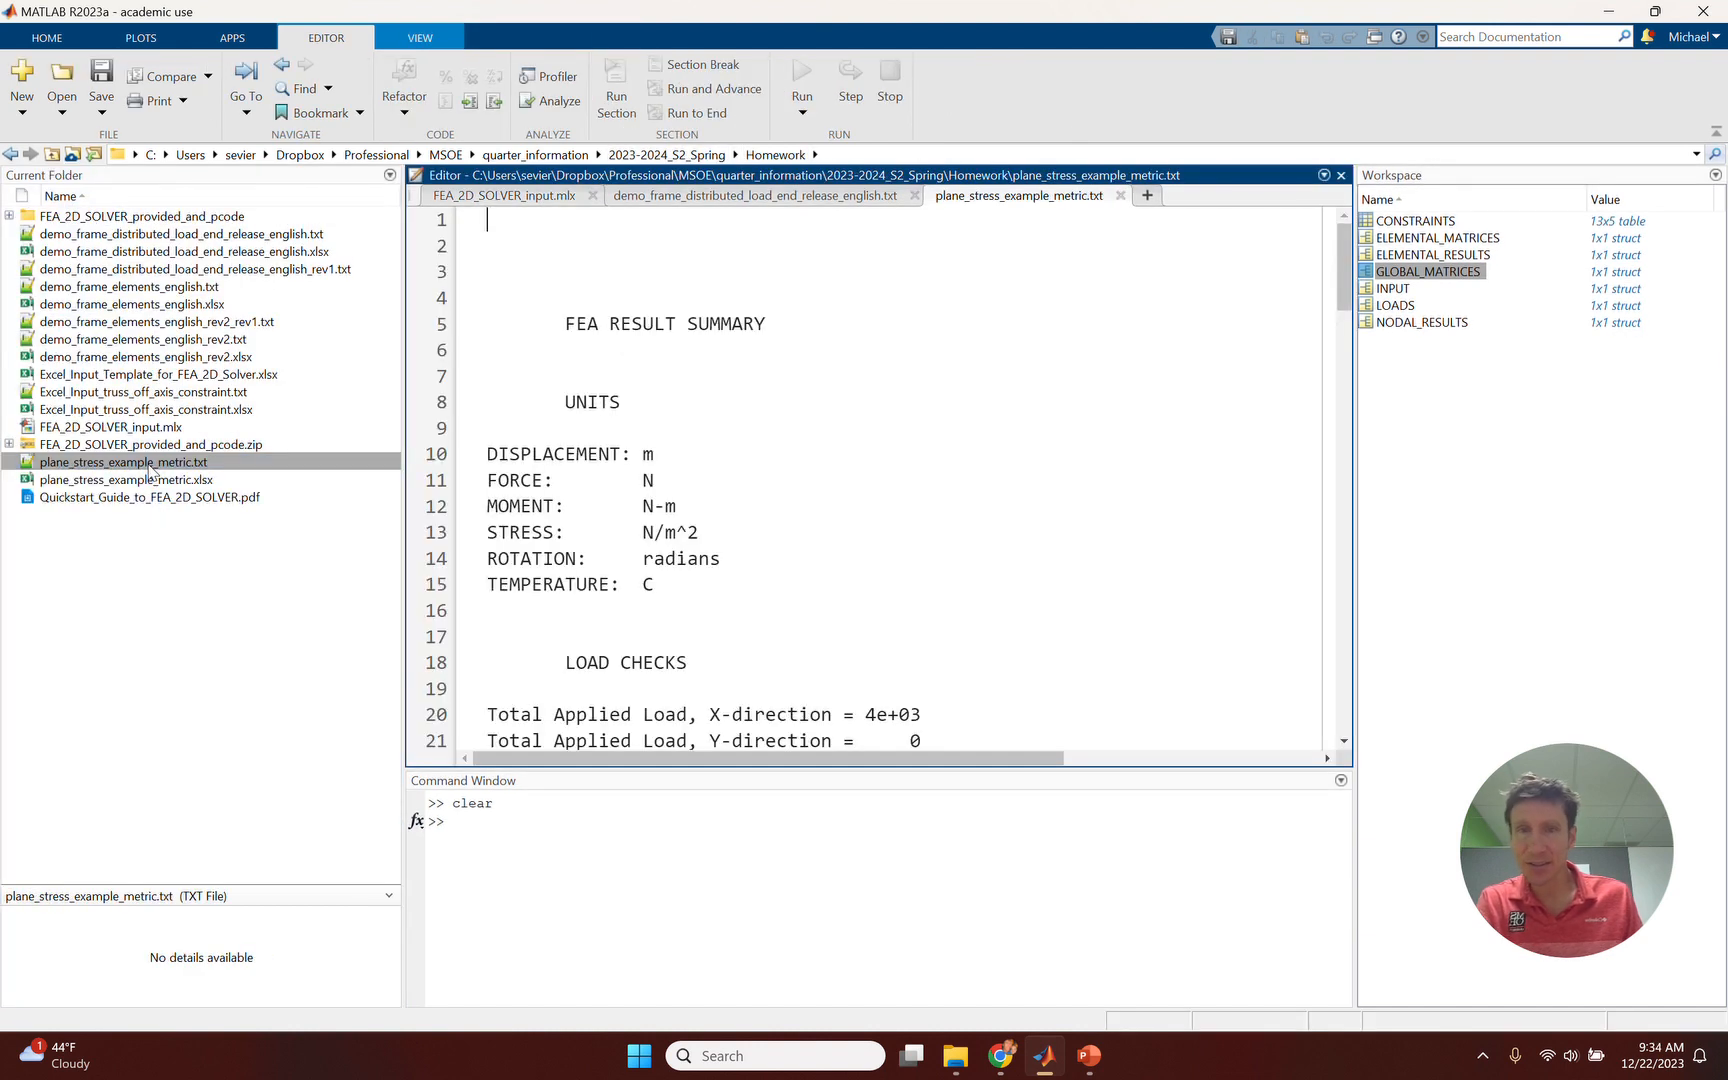
Review the start of the results file, highlighting the units list and the total applied load in the X-direction.
scroll(930, 460, down, 2)
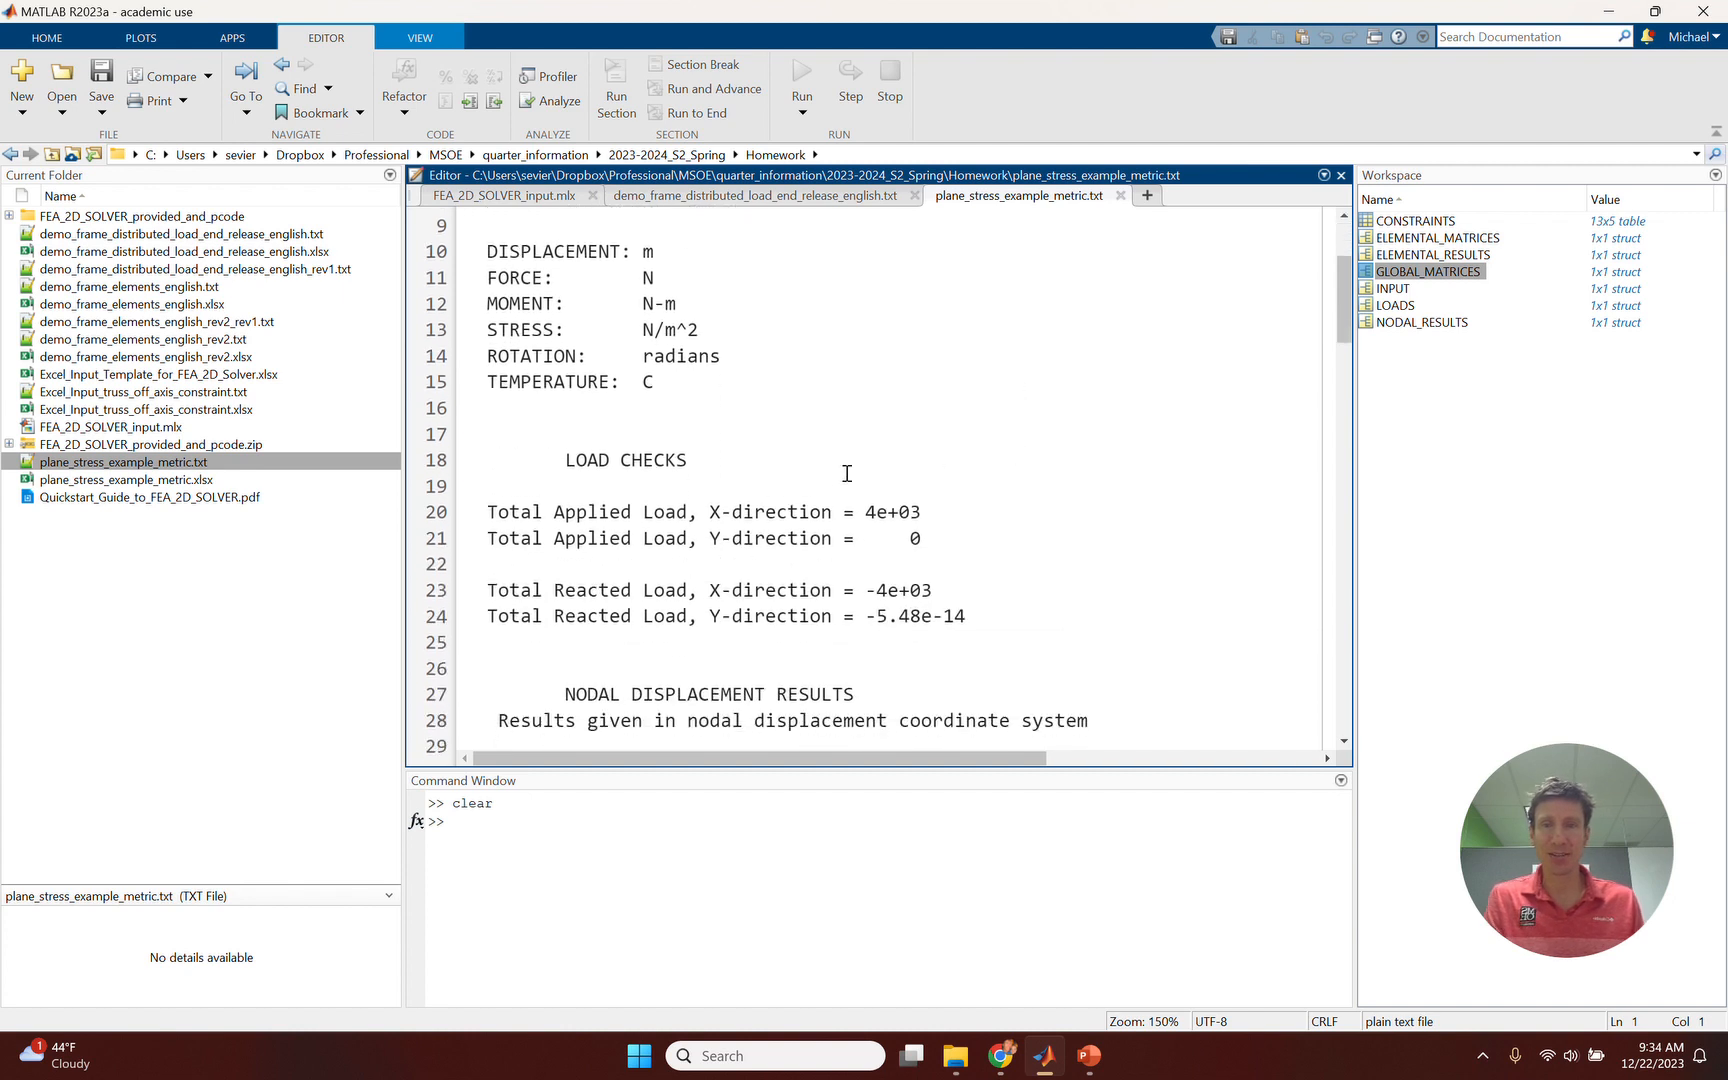
scroll(845, 470, up, 2)
drag(496, 352, 708, 457)
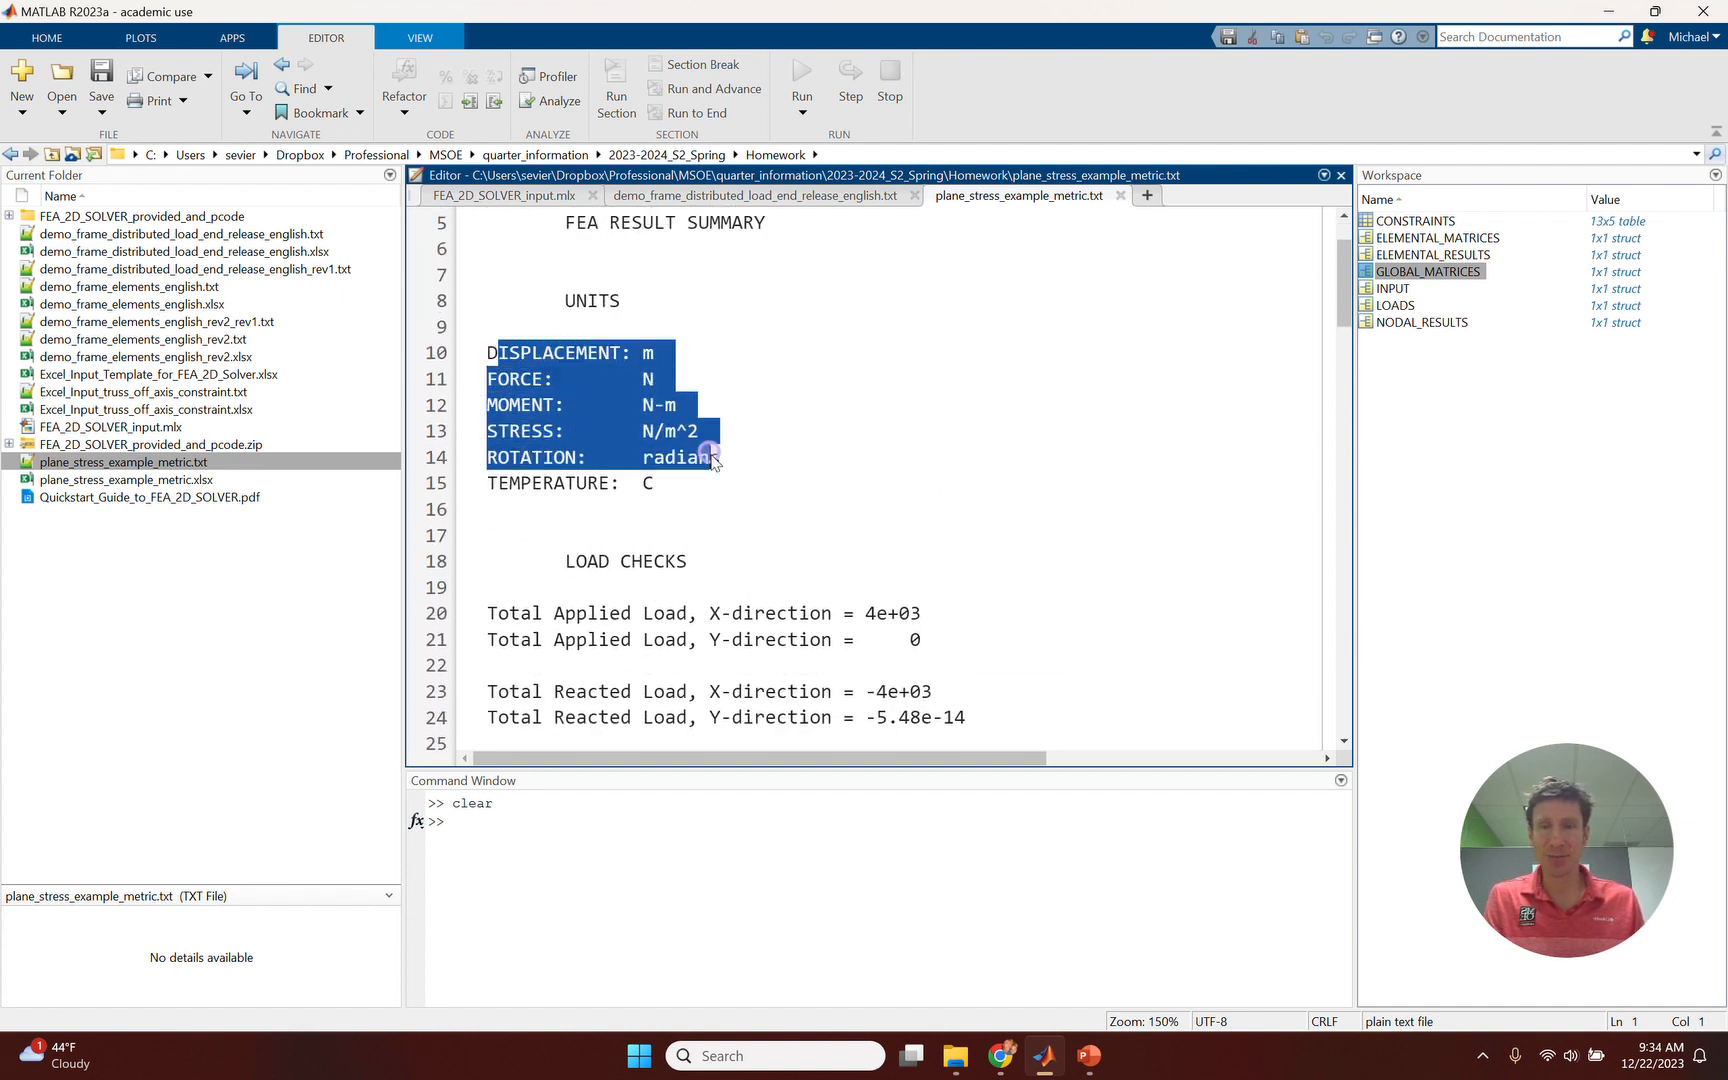
scroll(845, 490, down, 2)
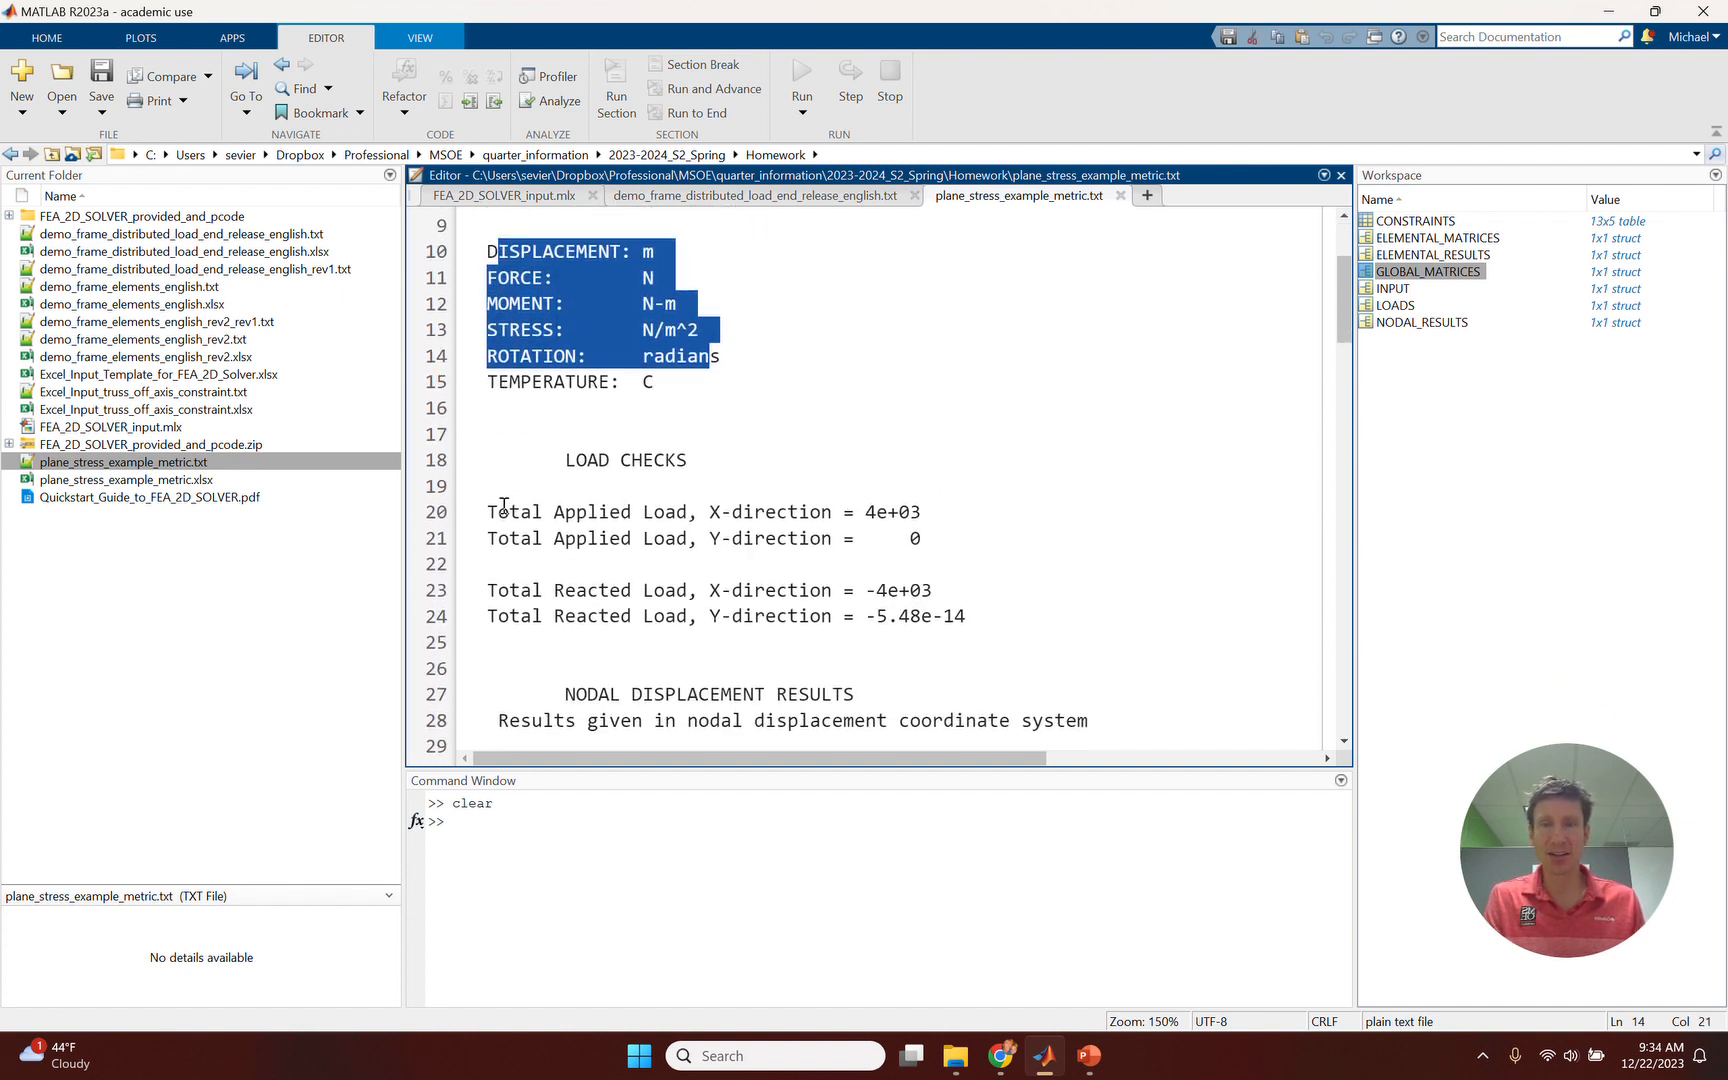
drag(498, 512, 922, 512)
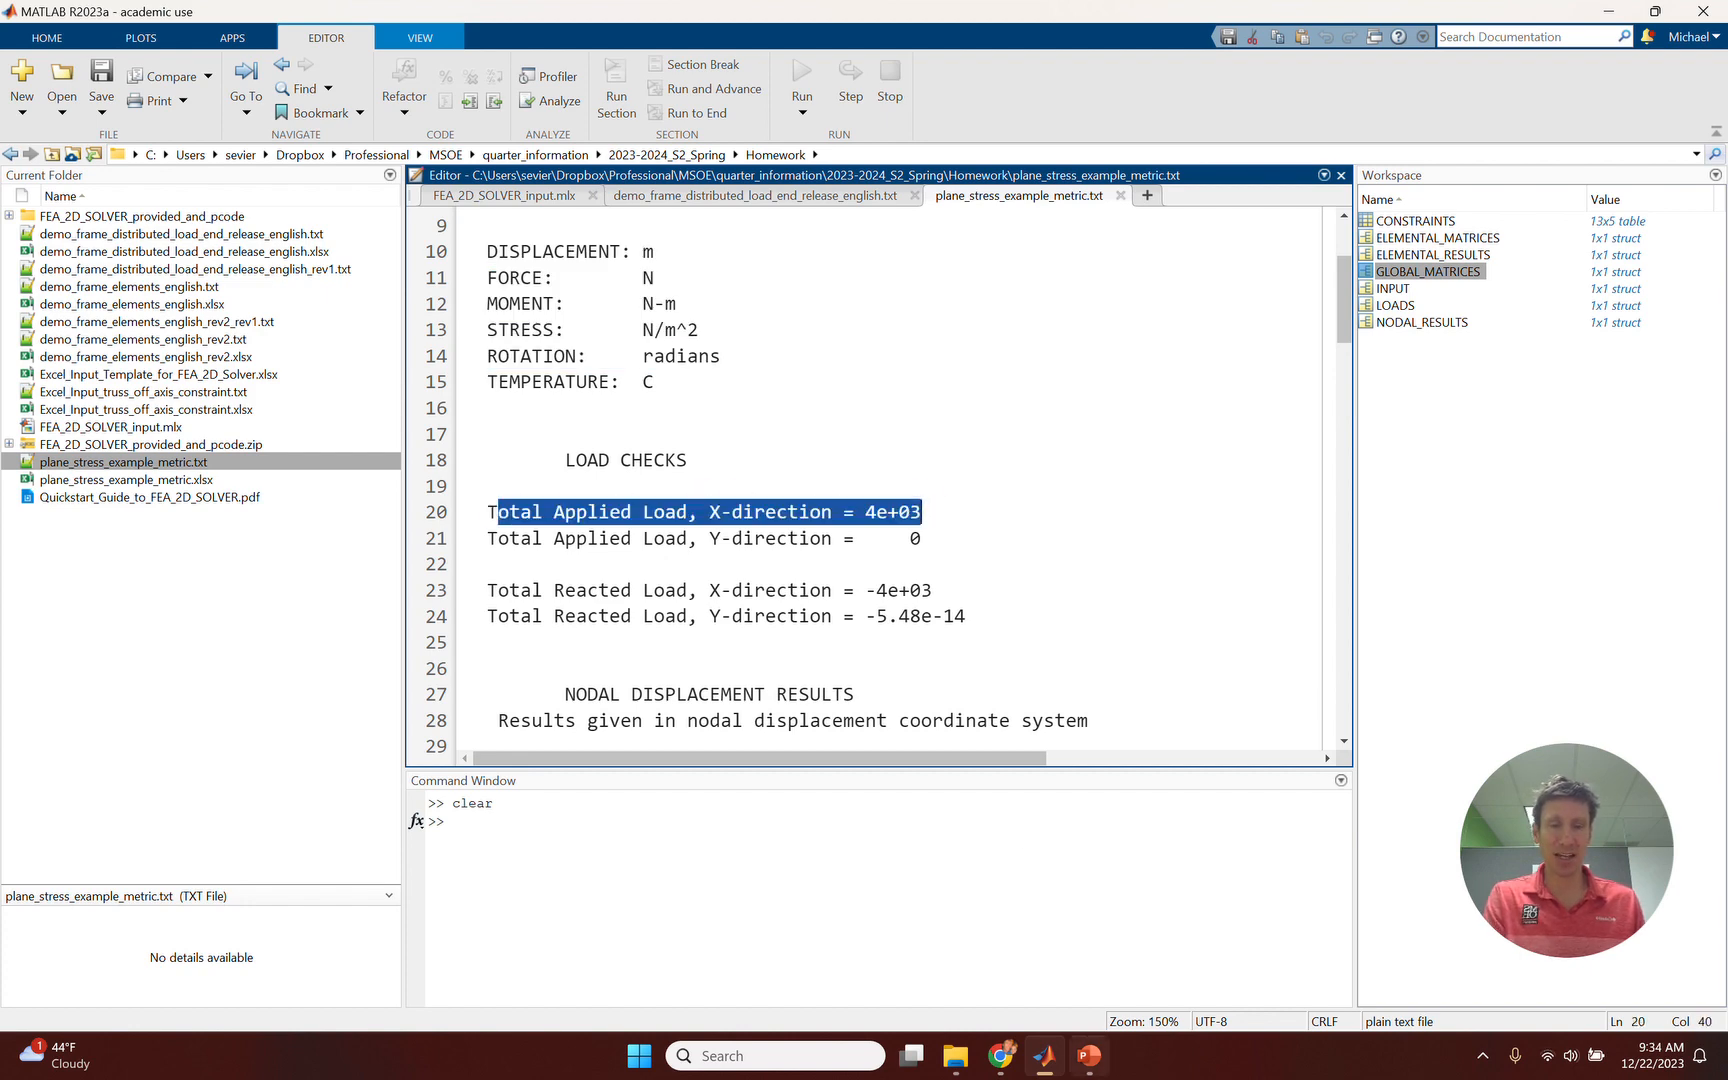
Switch to the PowerPoint diagram, highlight the 5 mm thickness, and return to MATLAB.
click(1089, 1055)
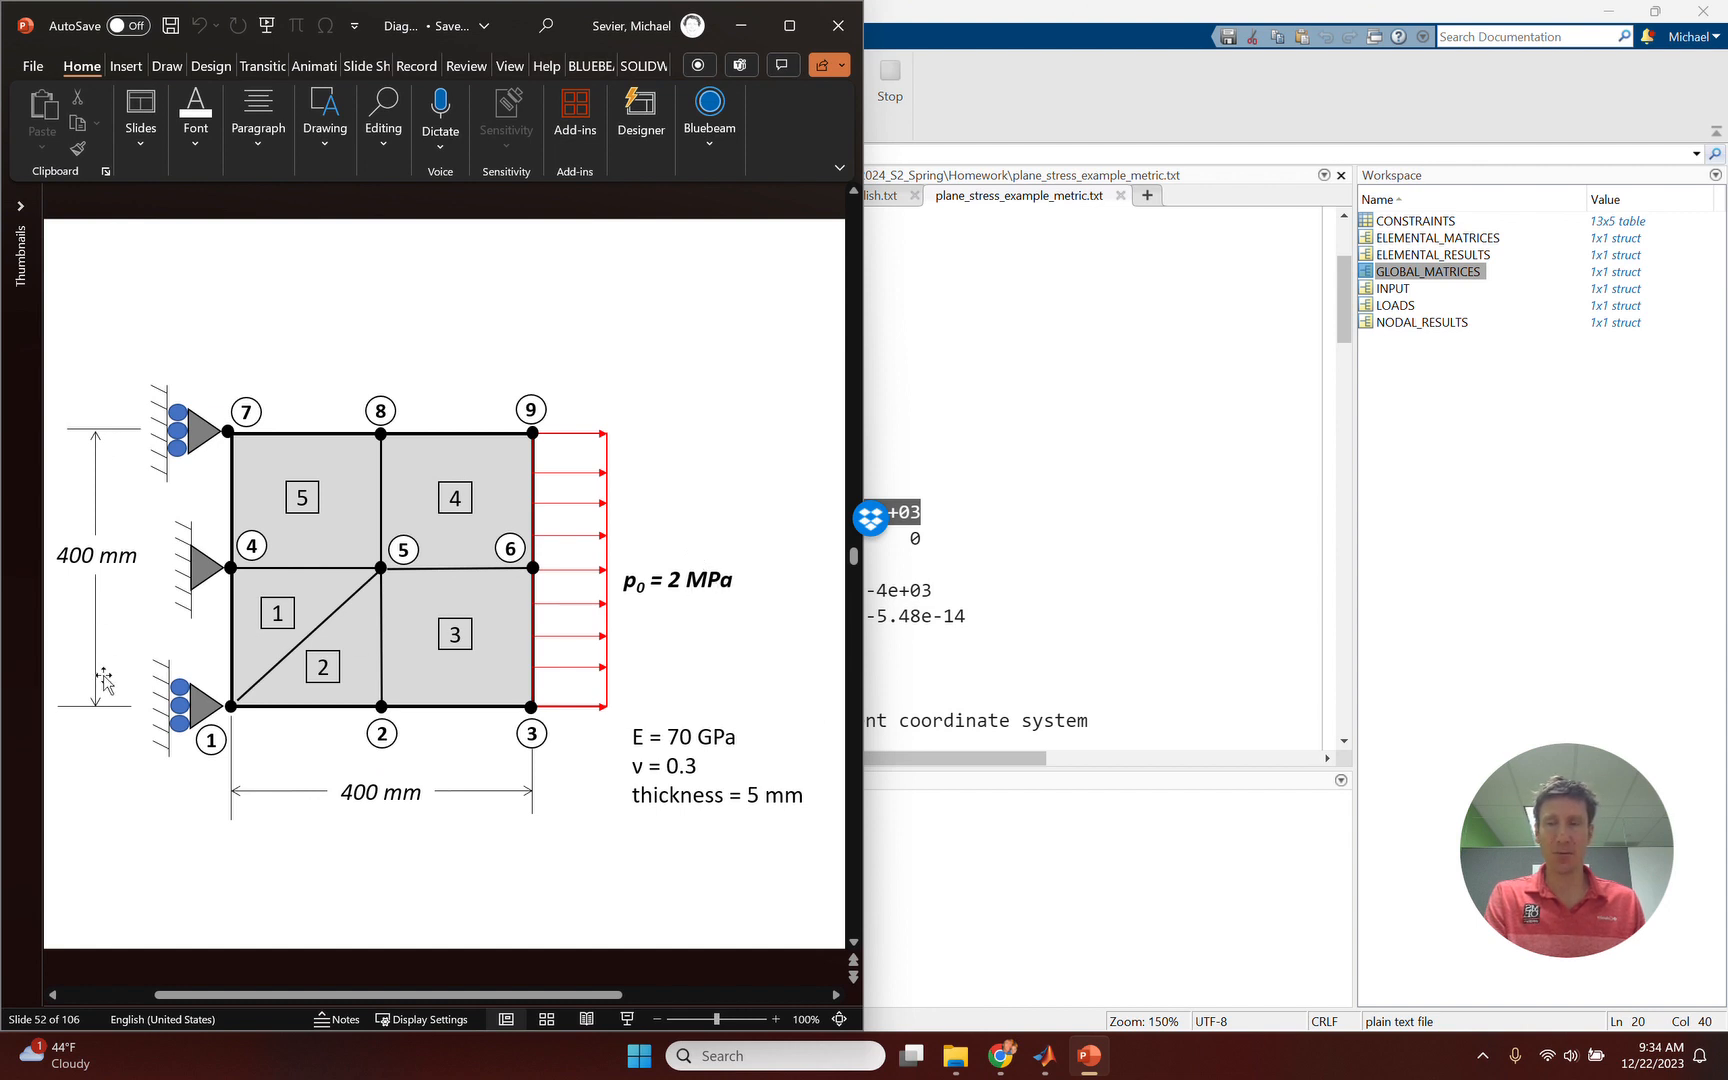
drag(747, 800, 810, 795)
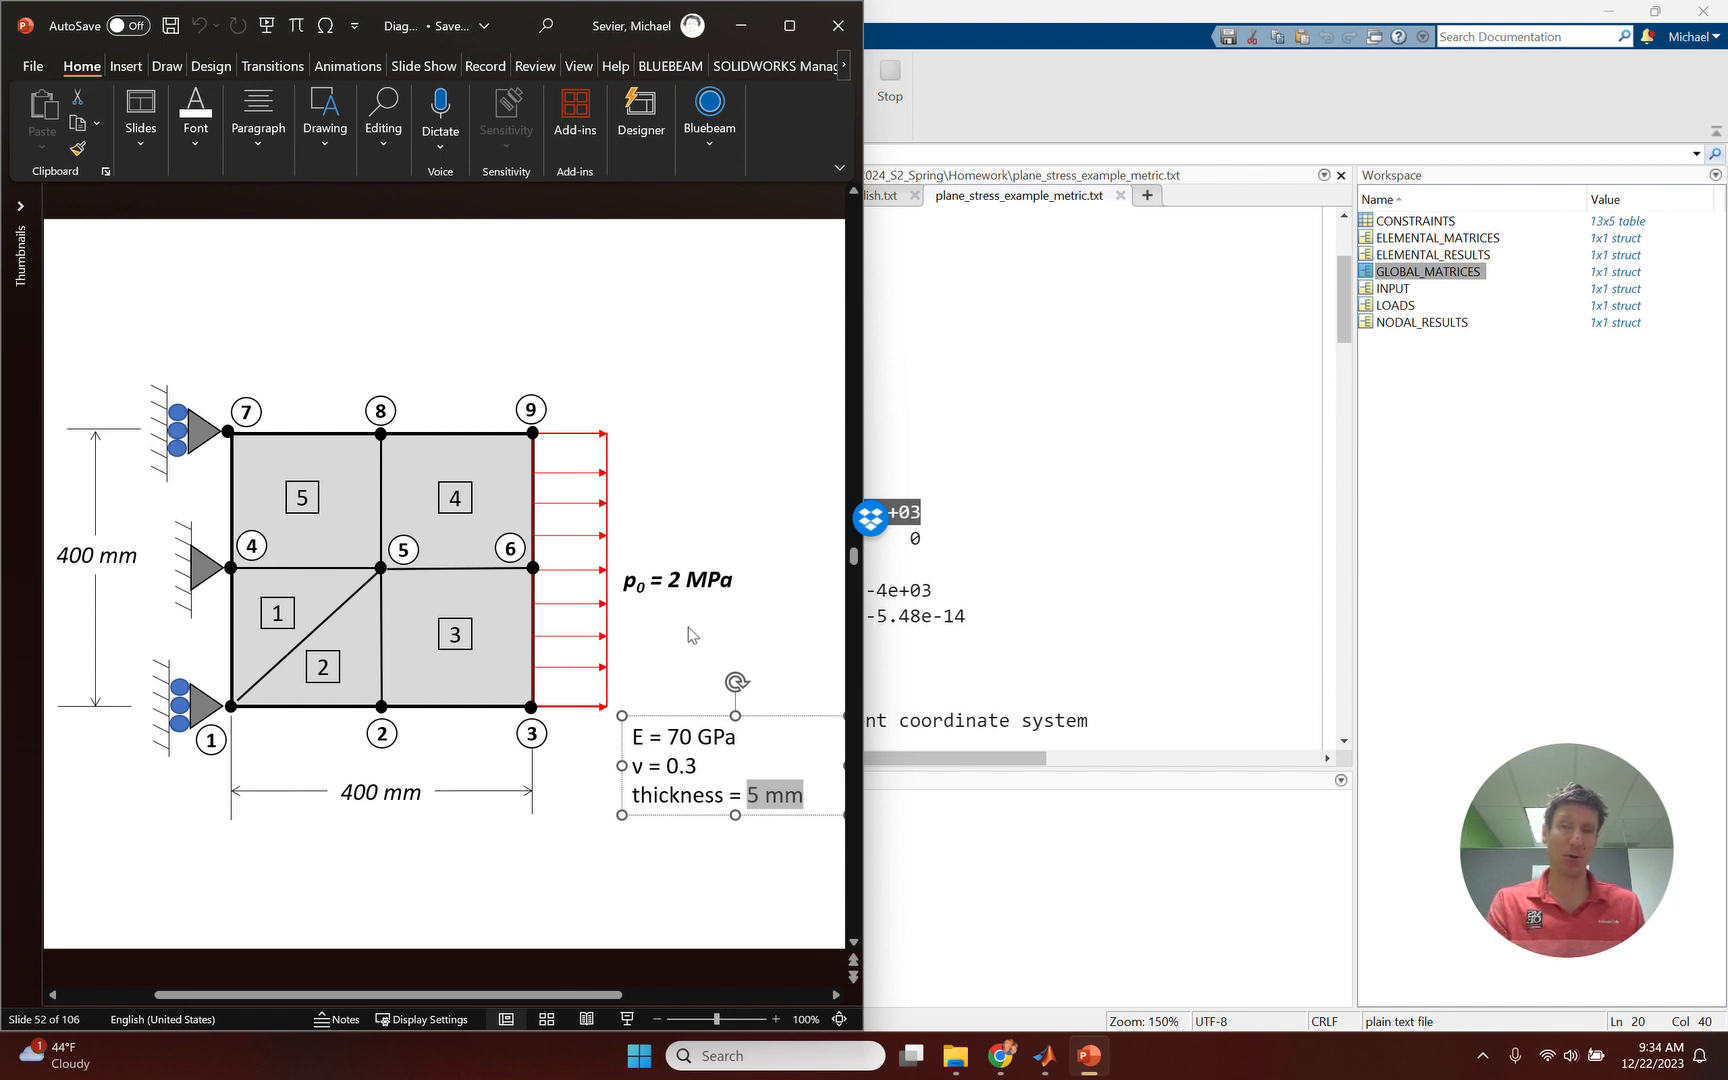
click(741, 25)
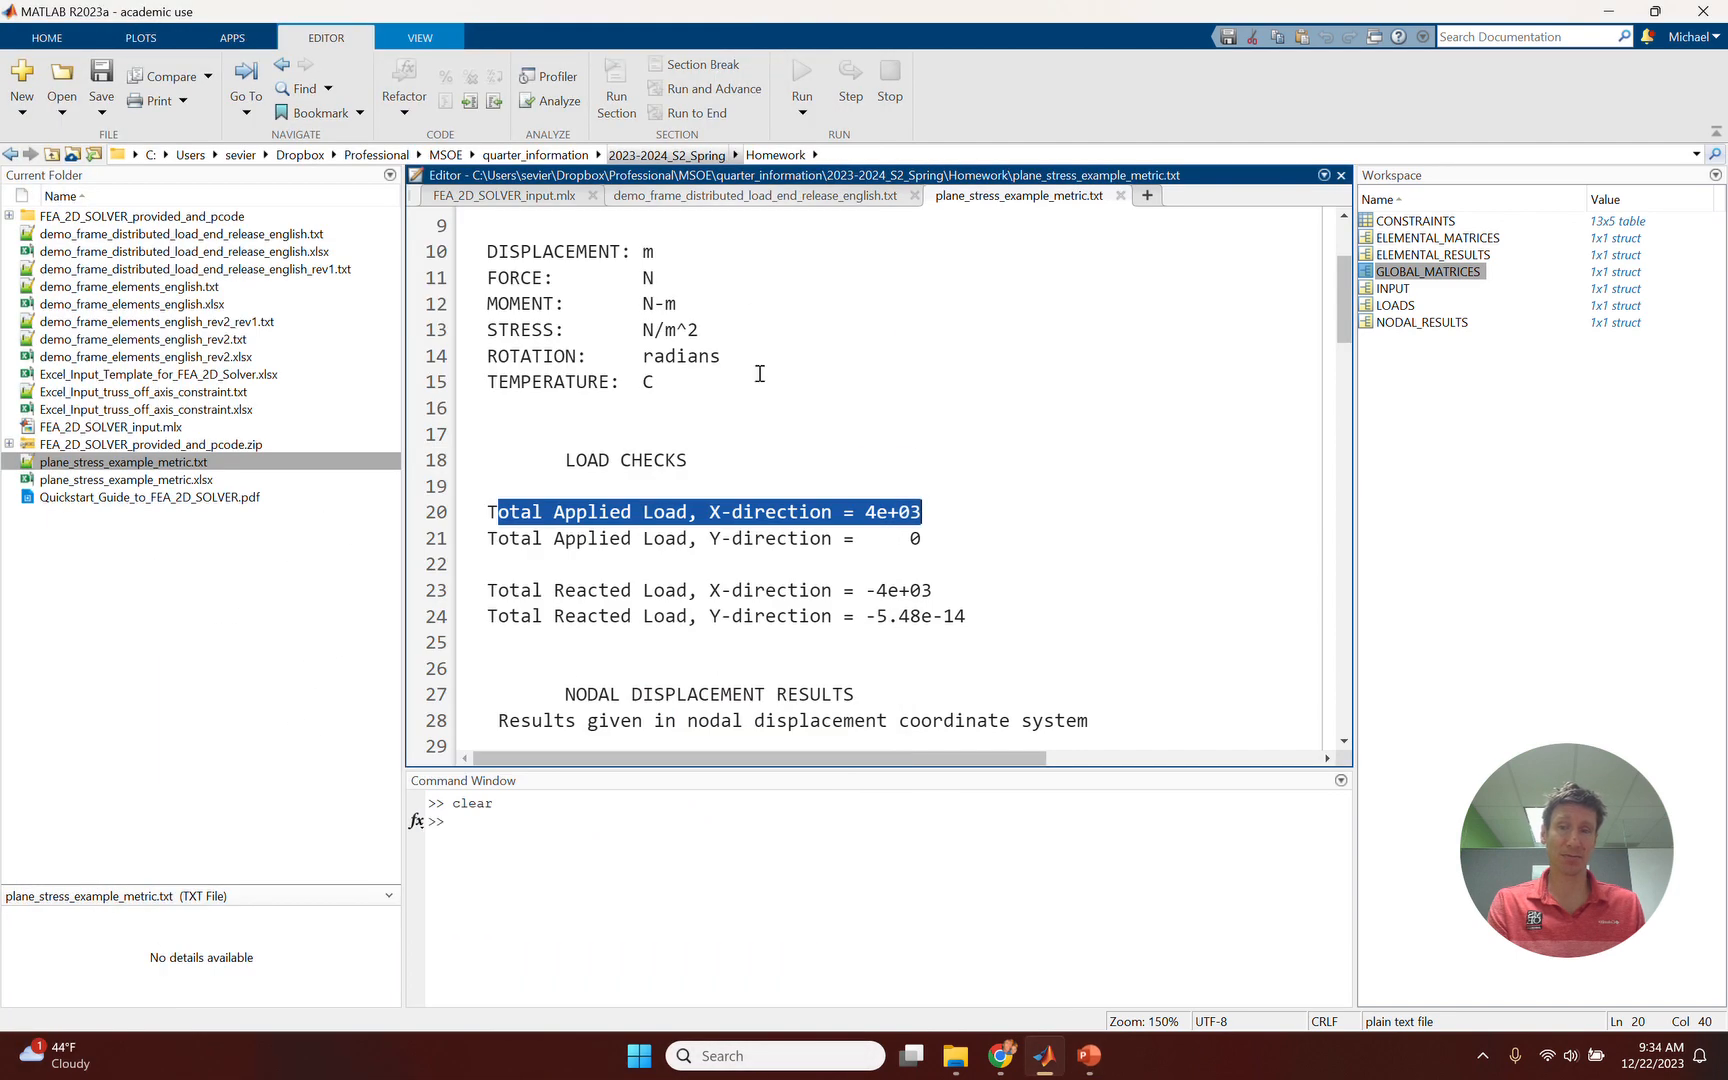
Check the total applied load values against the total reacted loads in the load checks section.
click(908, 538)
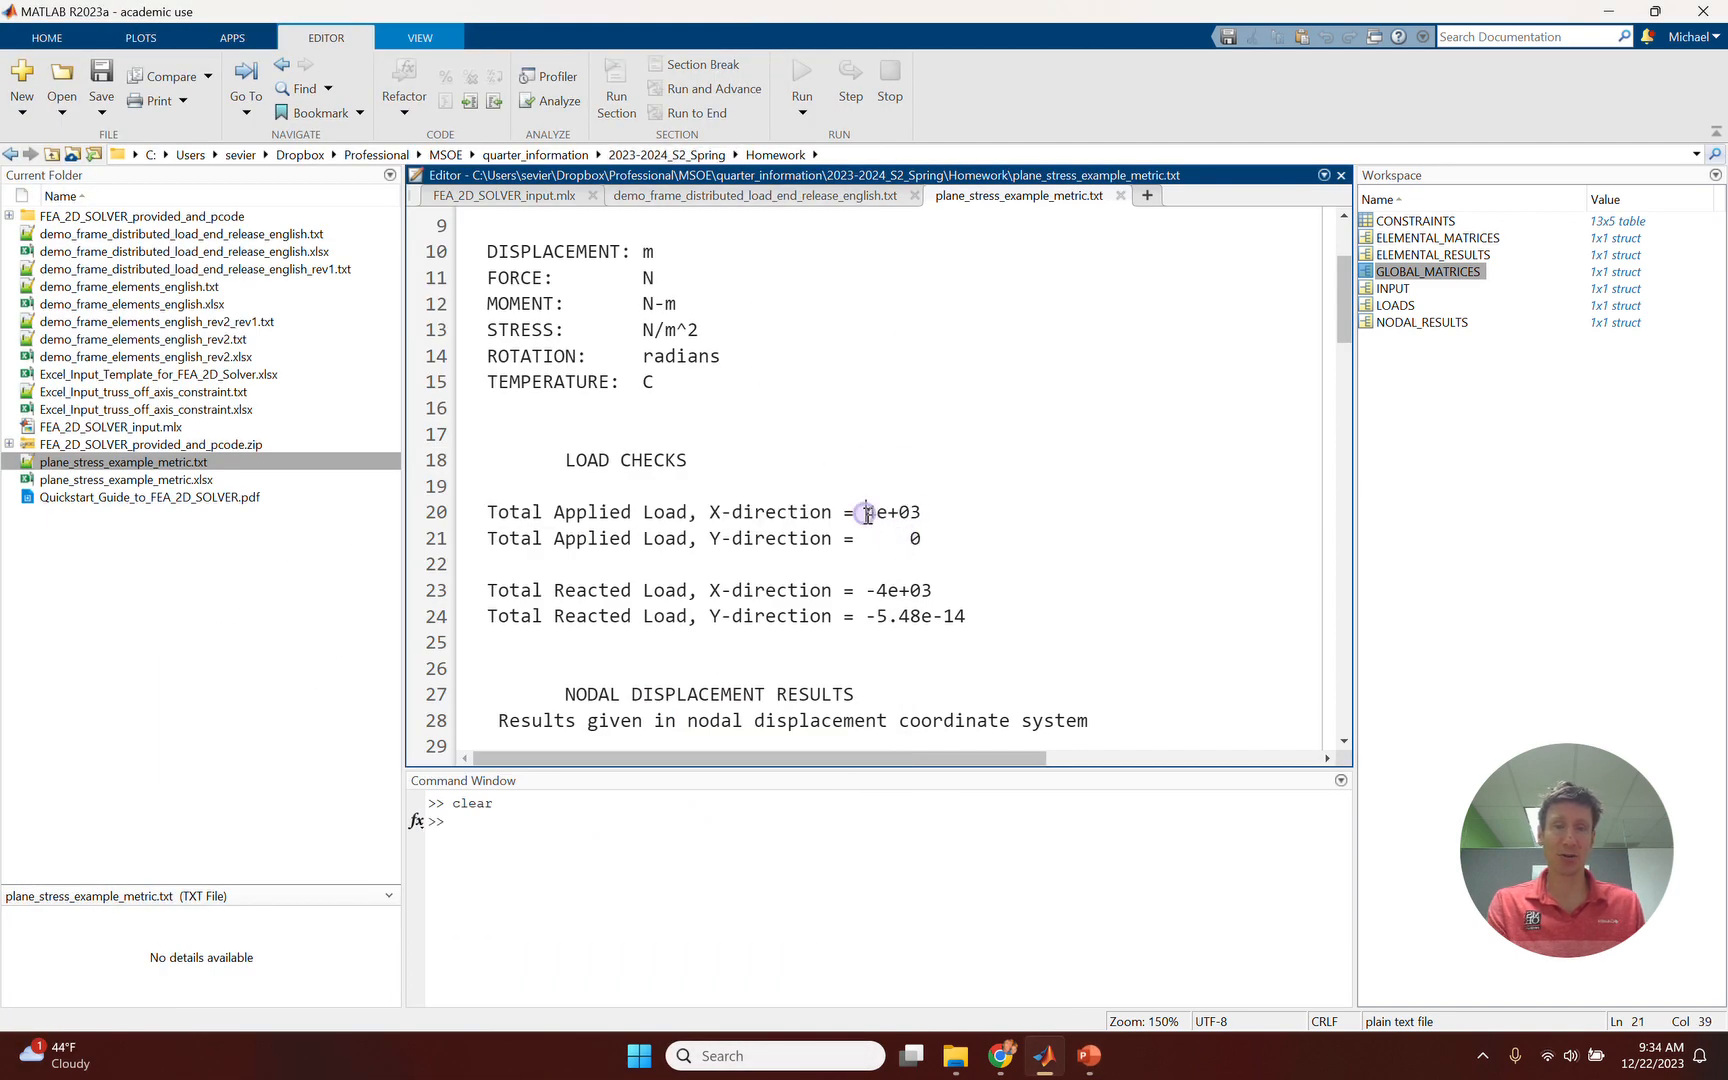
drag(867, 513, 955, 514)
click(899, 562)
scroll(880, 540, down, 1)
click(909, 514)
Highlight the X and Y displacements of node 2 in the nodal displacement results.
scroll(780, 475, down, 4)
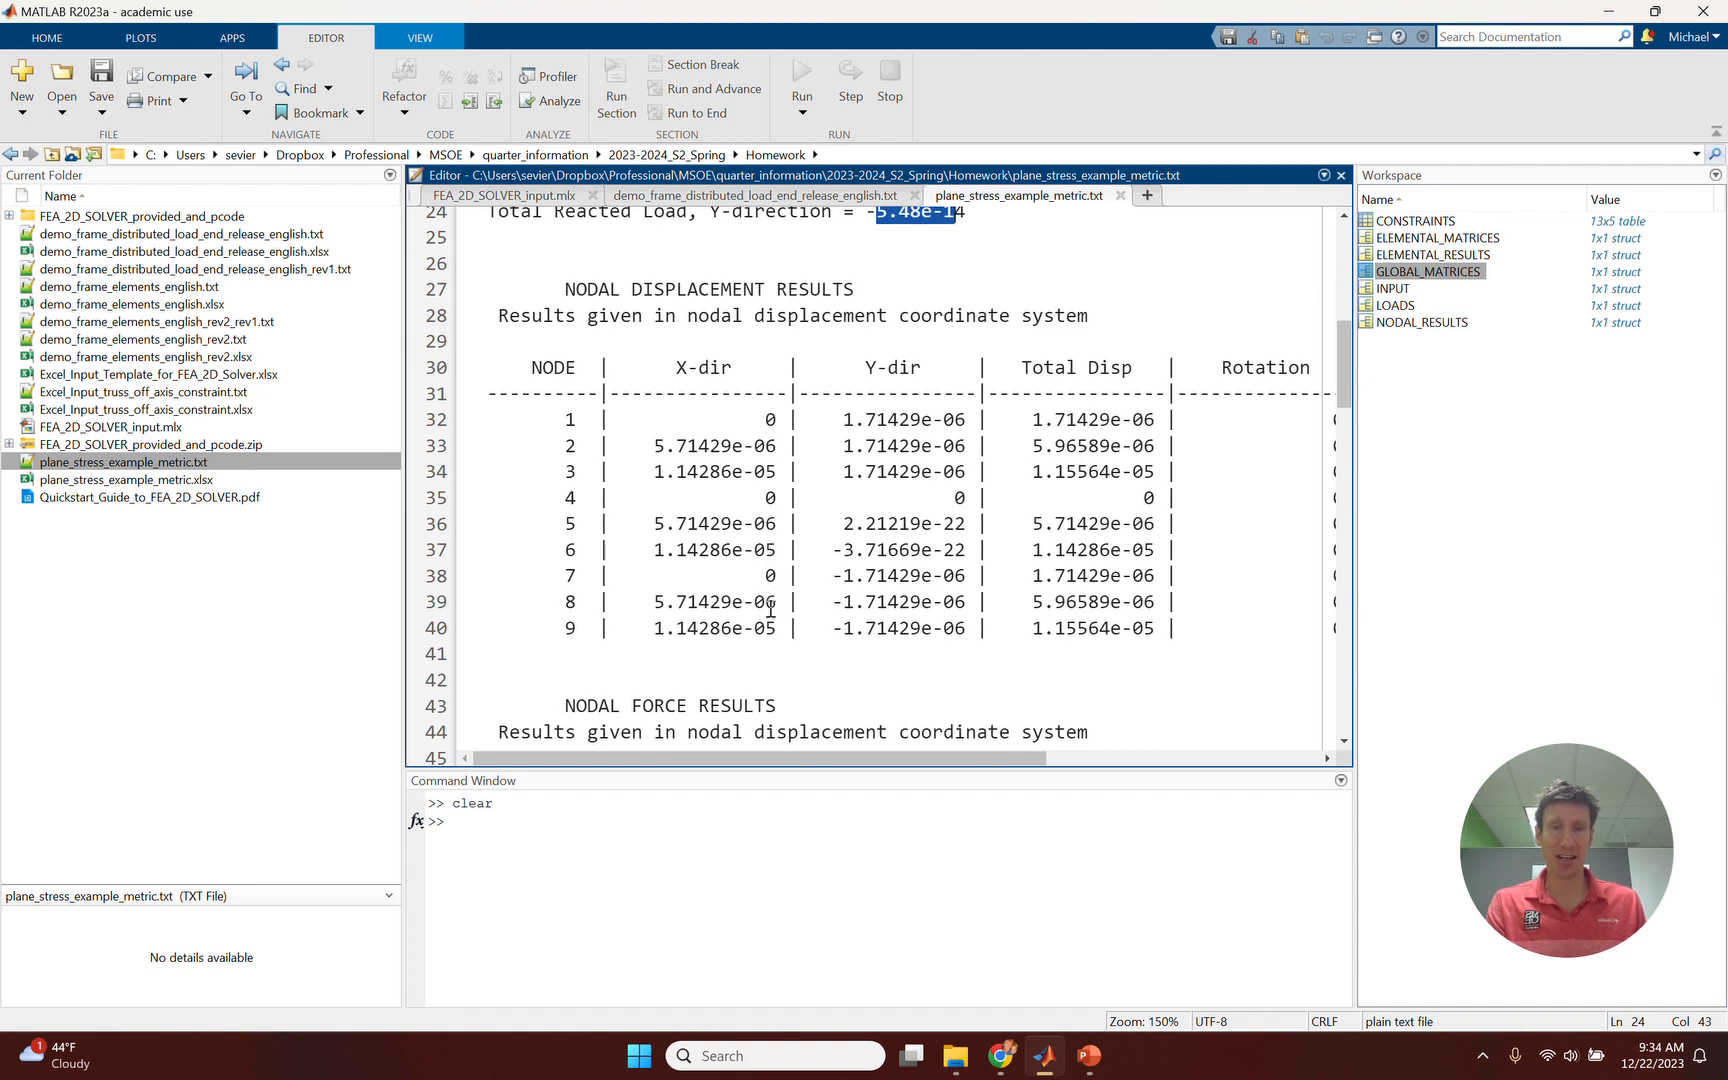
drag(655, 446, 777, 447)
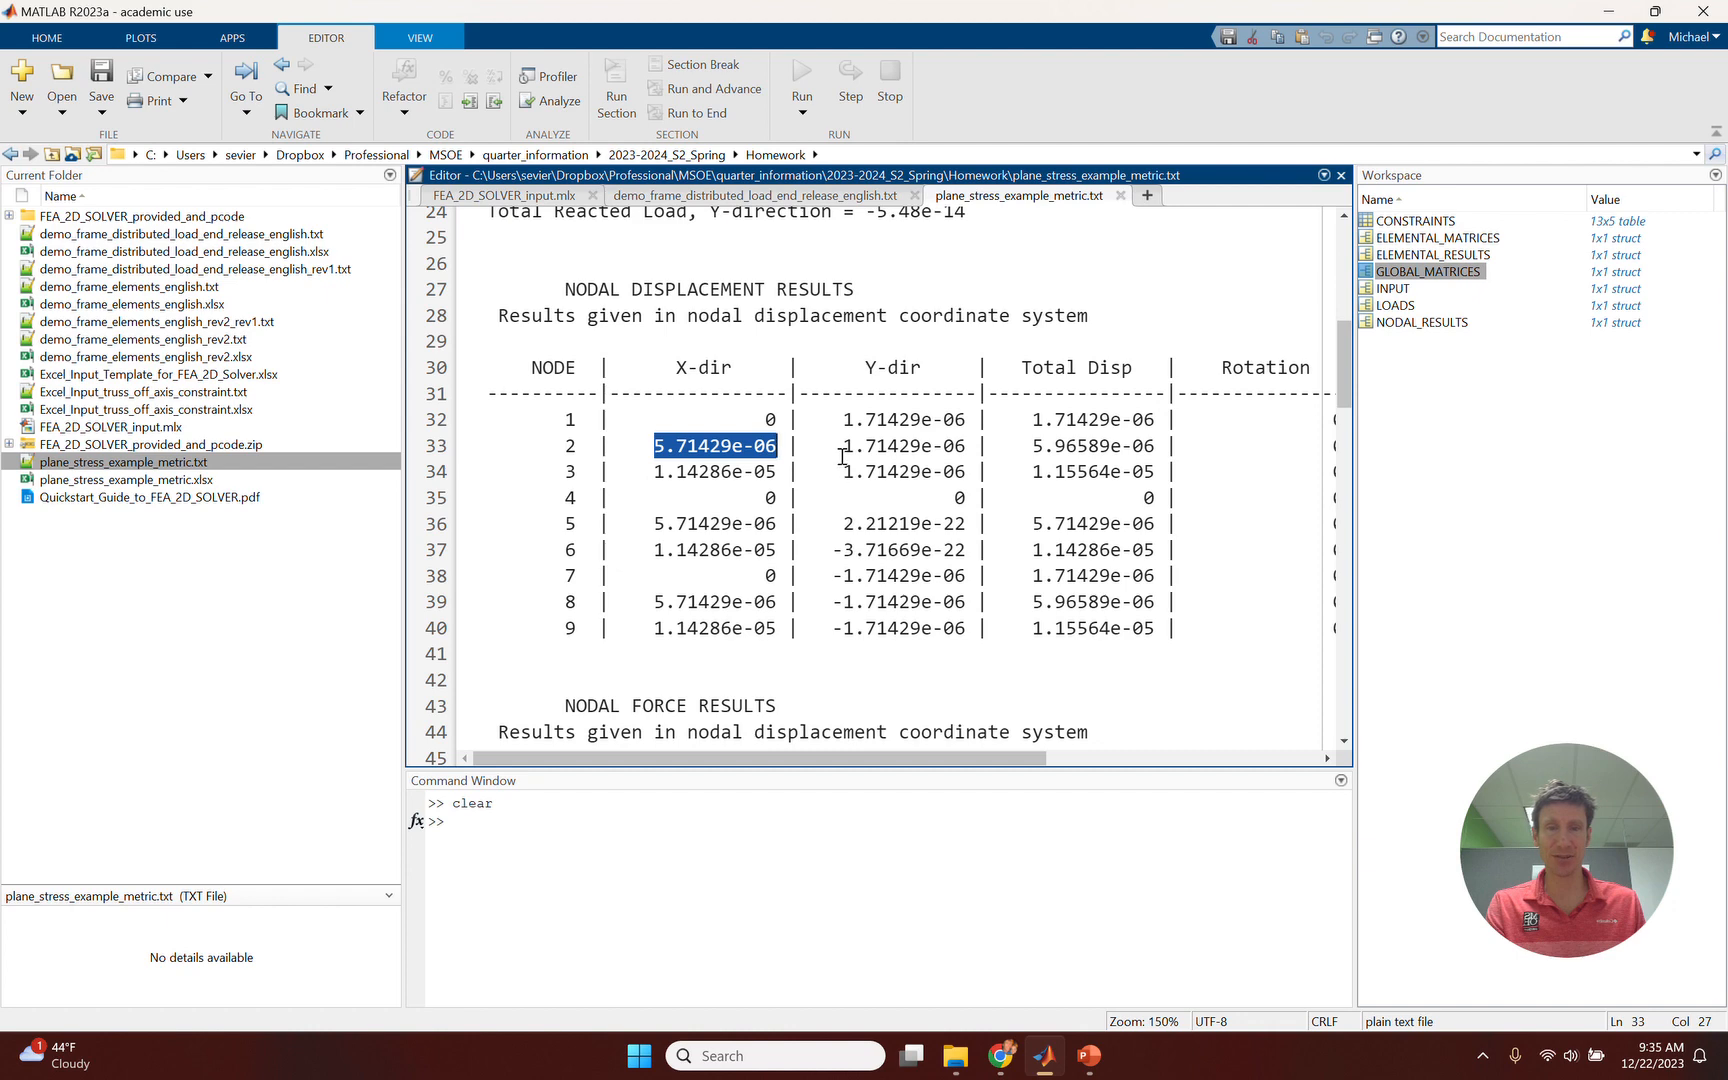
drag(843, 446, 968, 450)
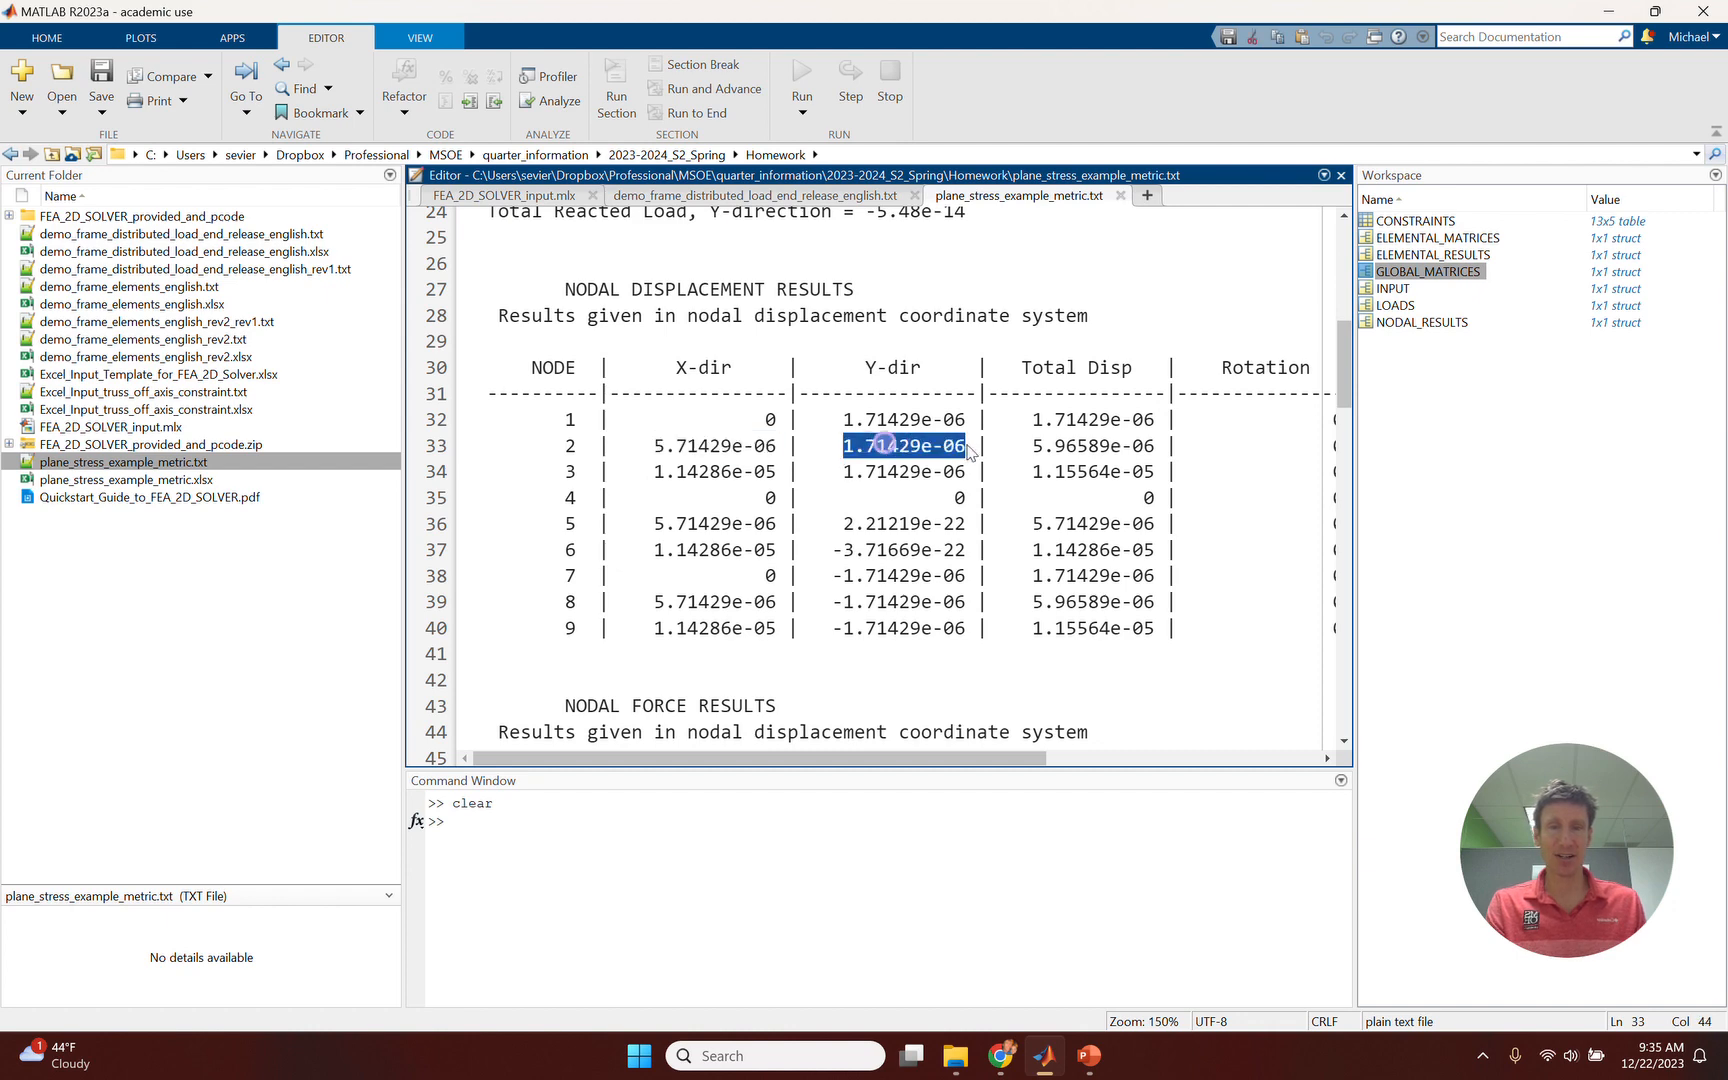
Bring up the PowerPoint diagram and arrange MATLAB beside it, with the results file maximized within the MATLAB window.
click(1094, 1060)
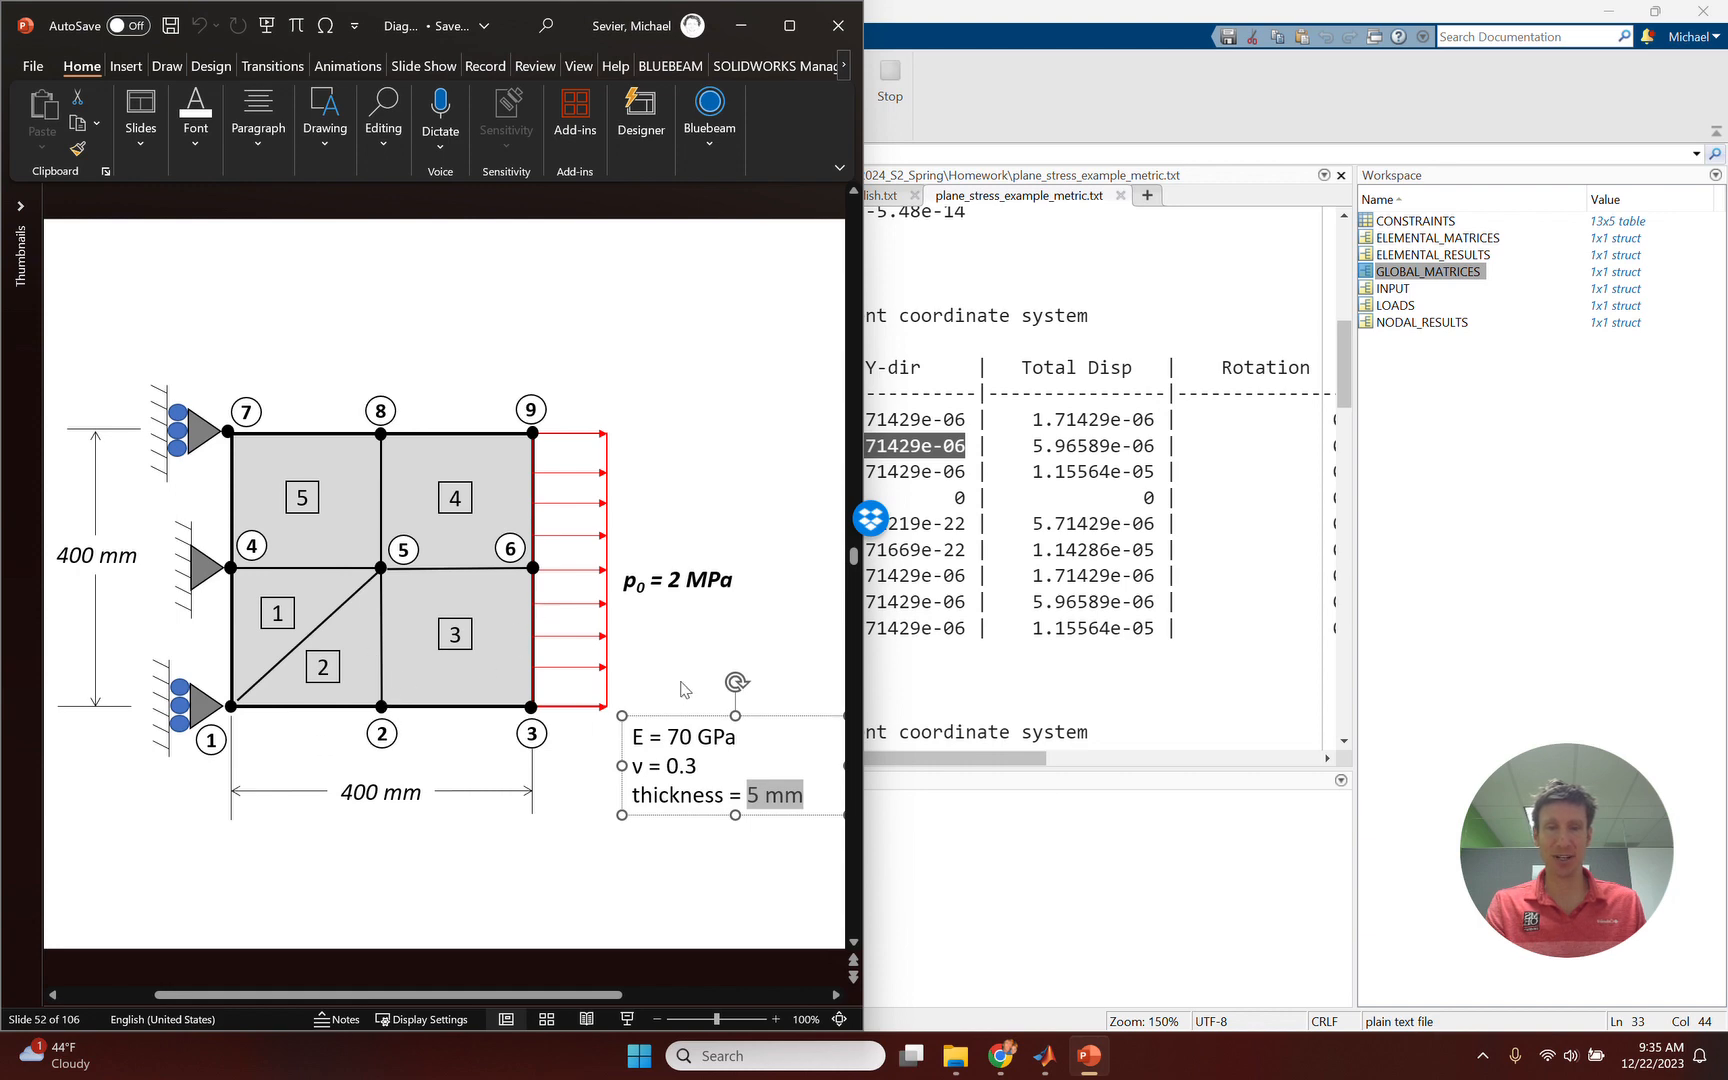
click(932, 576)
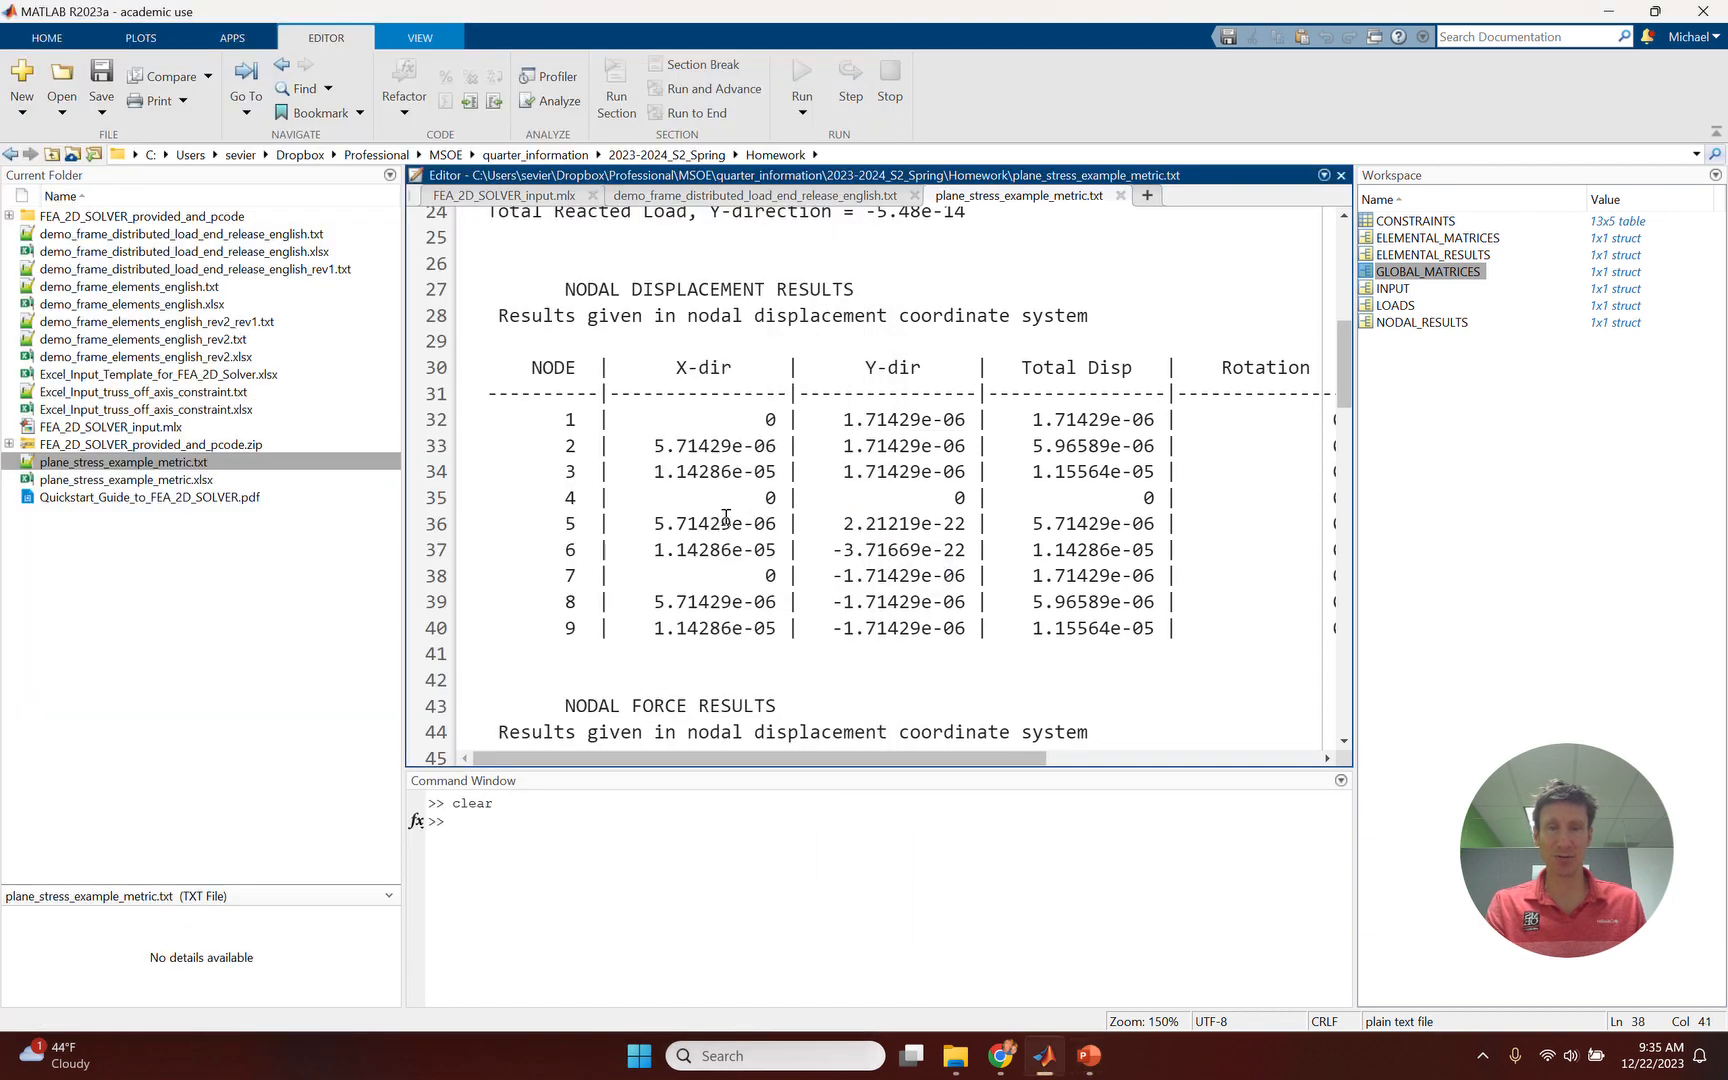
double_click(895, 174)
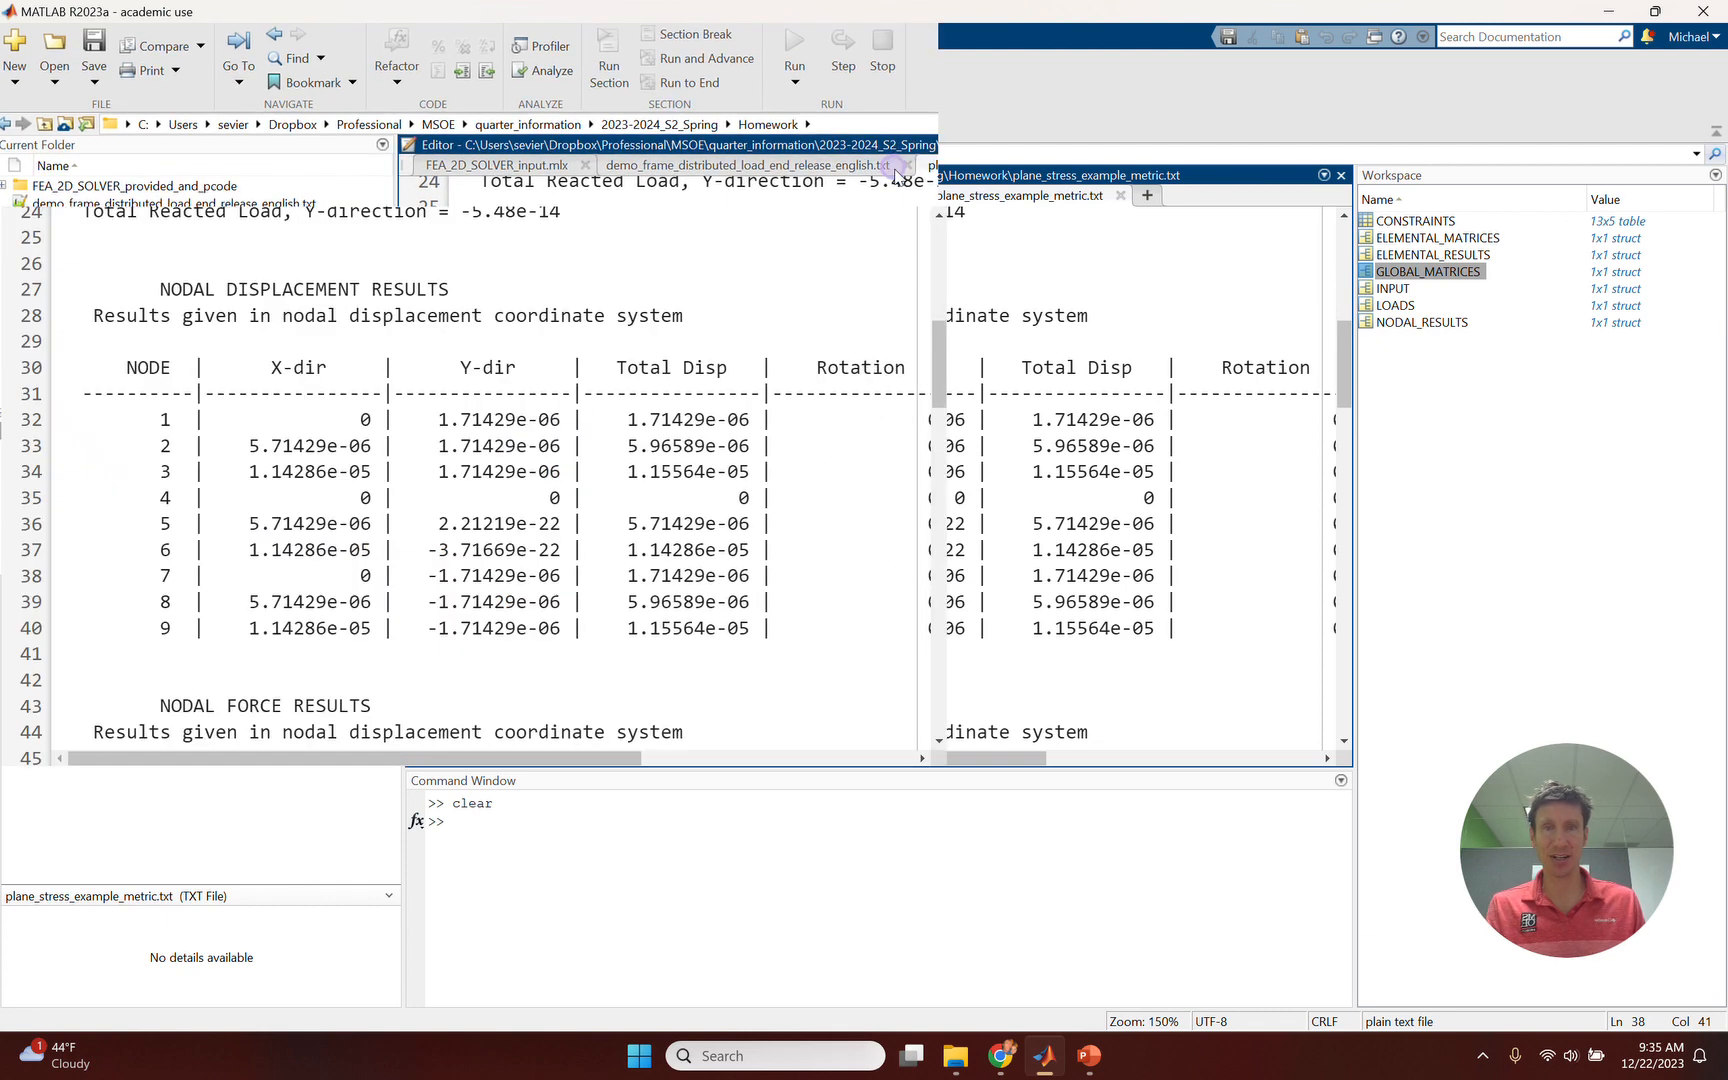
key(super+Right)
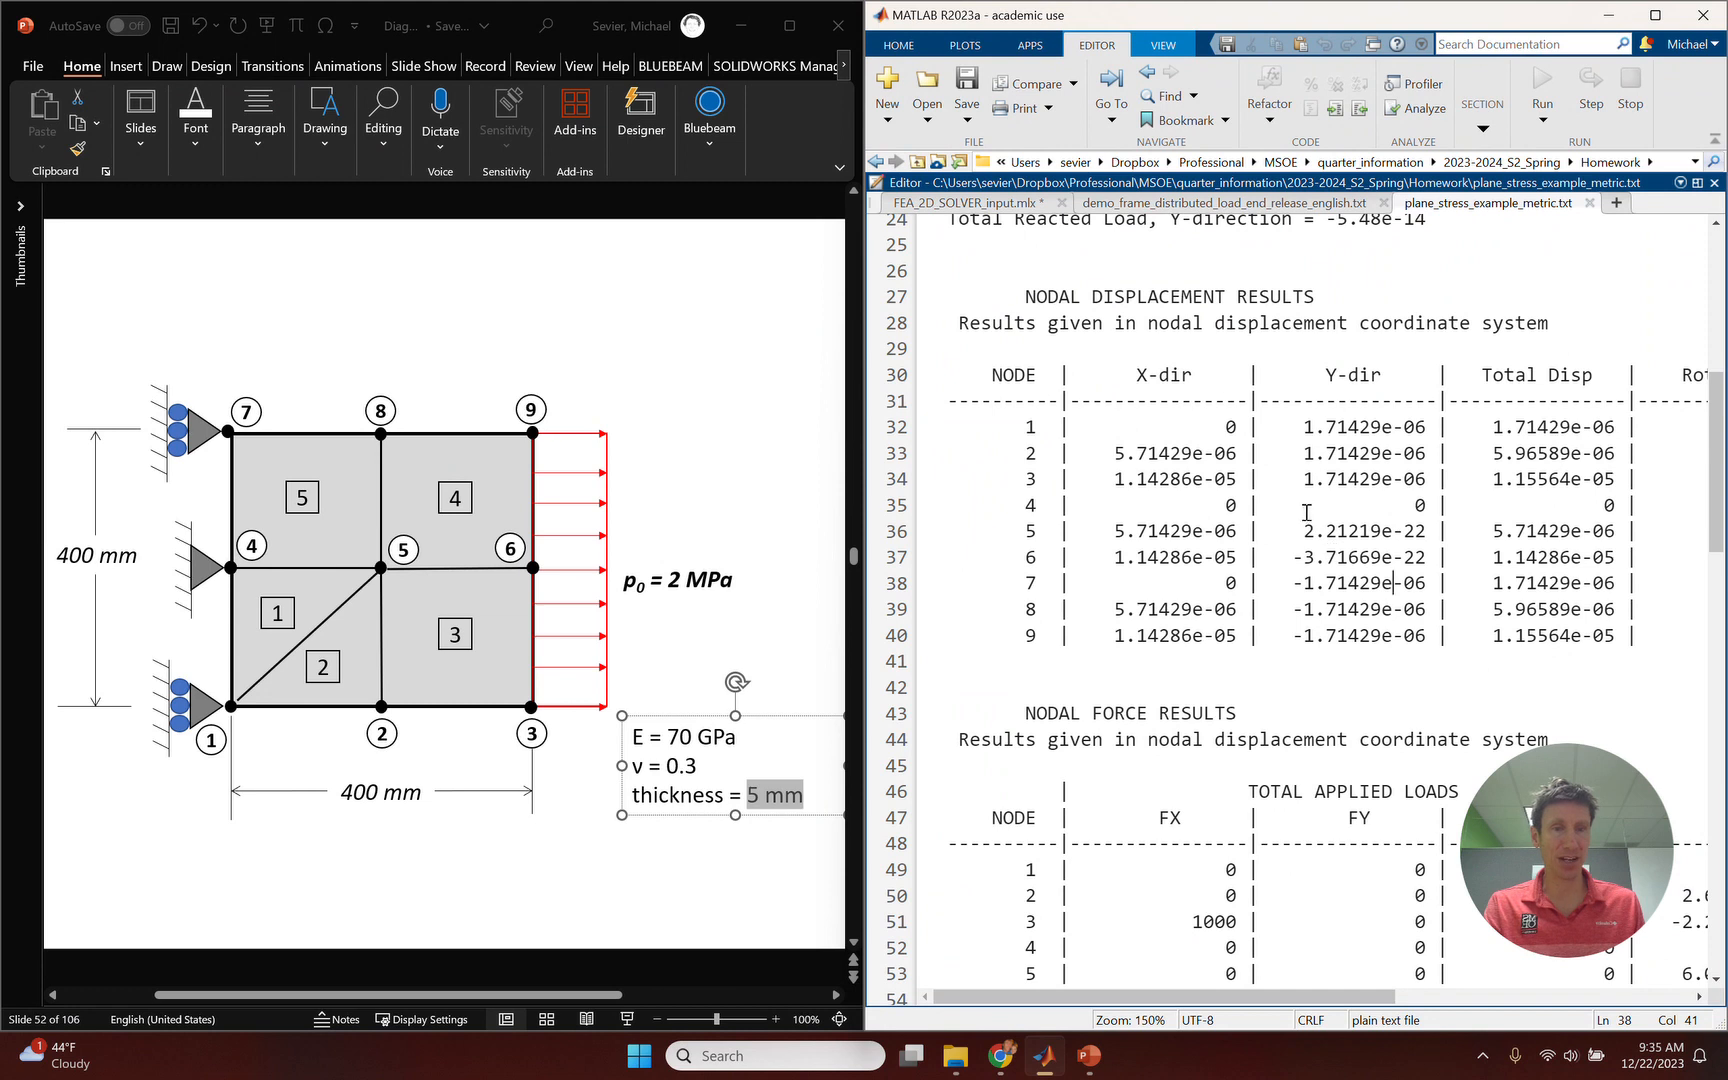
Compare the Y-direction displacements of nodes 4 to 6 and nodes 7 to 9 with the diagram by highlighting them.
drag(1306, 505, 1433, 557)
click(1433, 557)
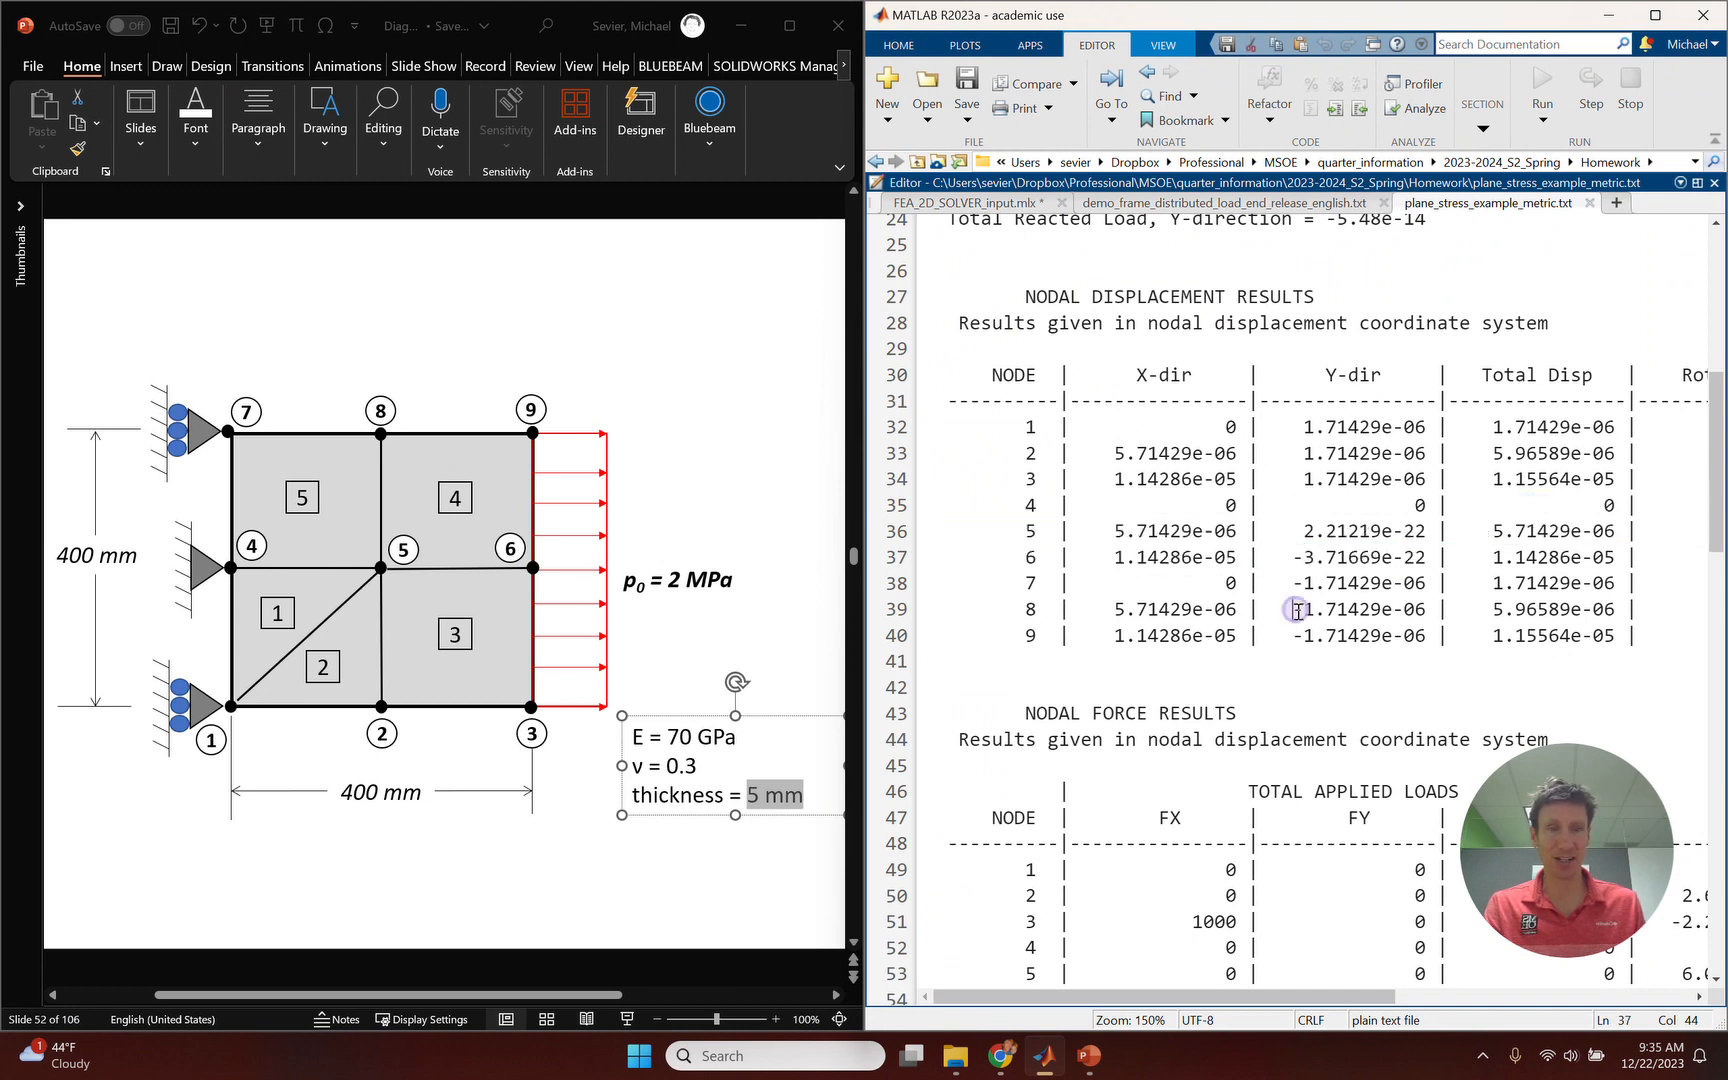
drag(1293, 583, 1408, 632)
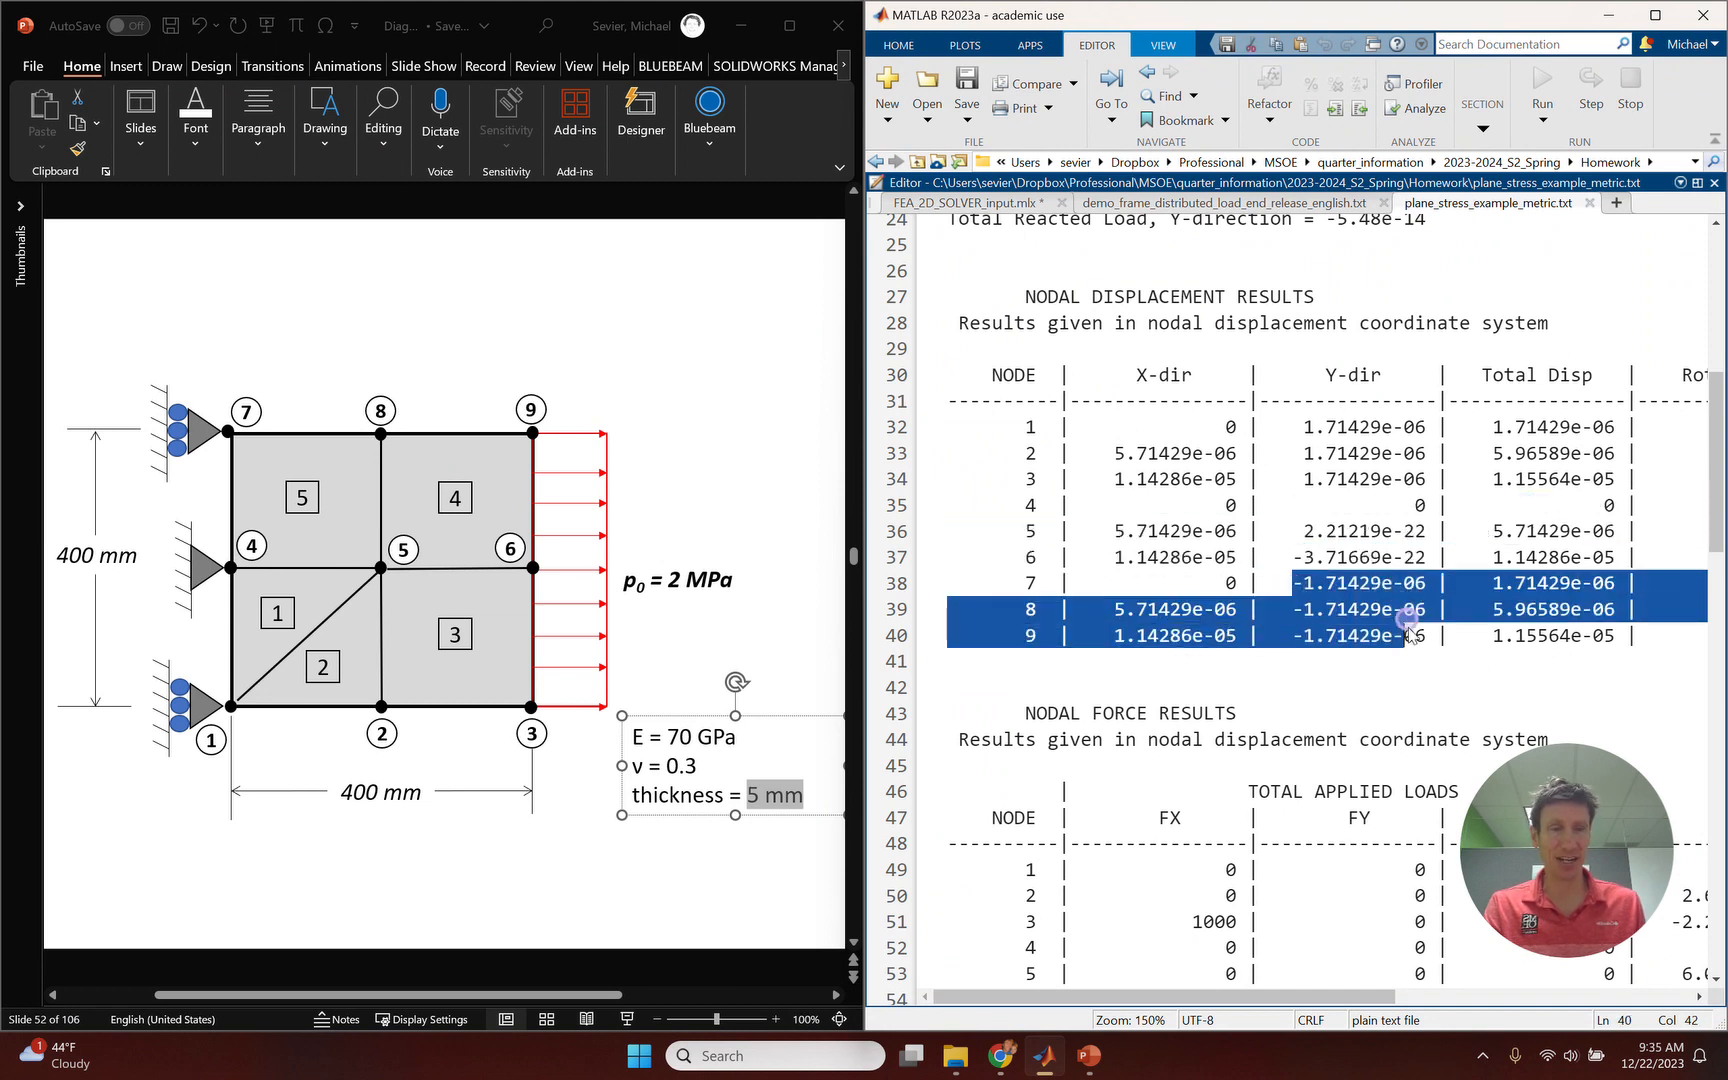
click(1414, 635)
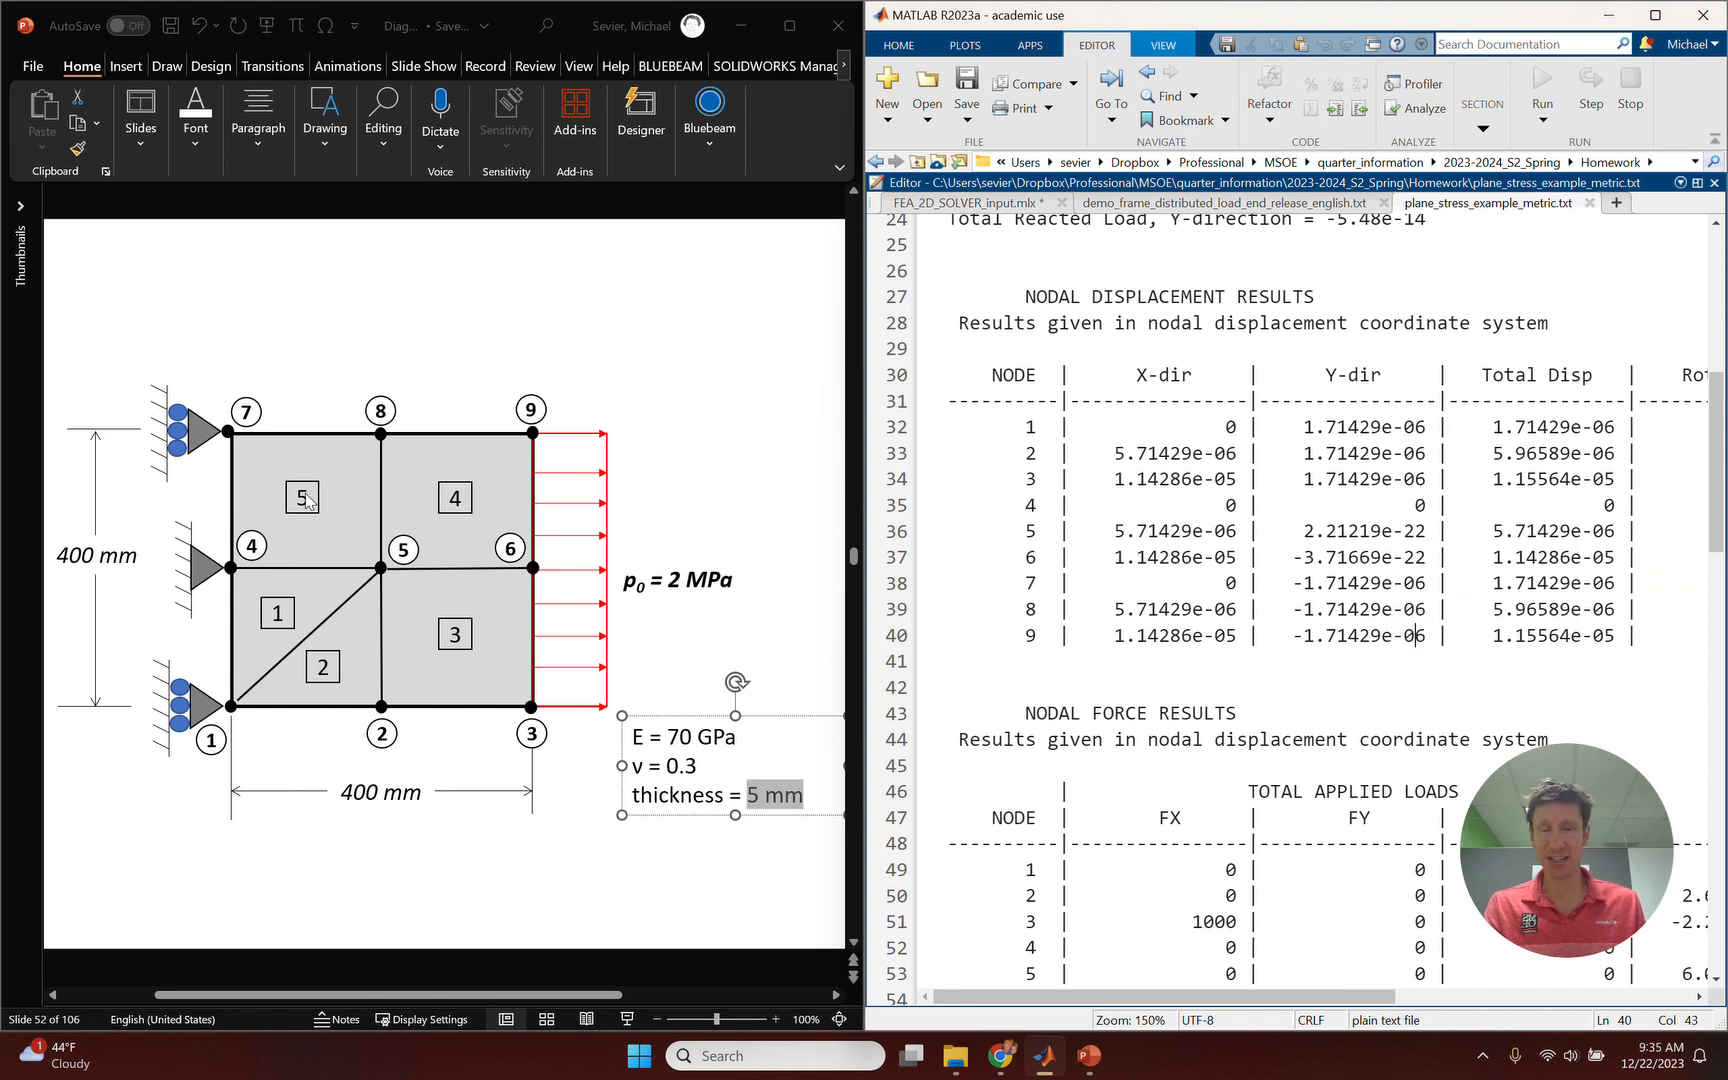
Highlight the applied FX loads at nodes 3, 6 and 9 in the nodal force results and compare them with the diagram.
scroll(1176, 666, down, 2)
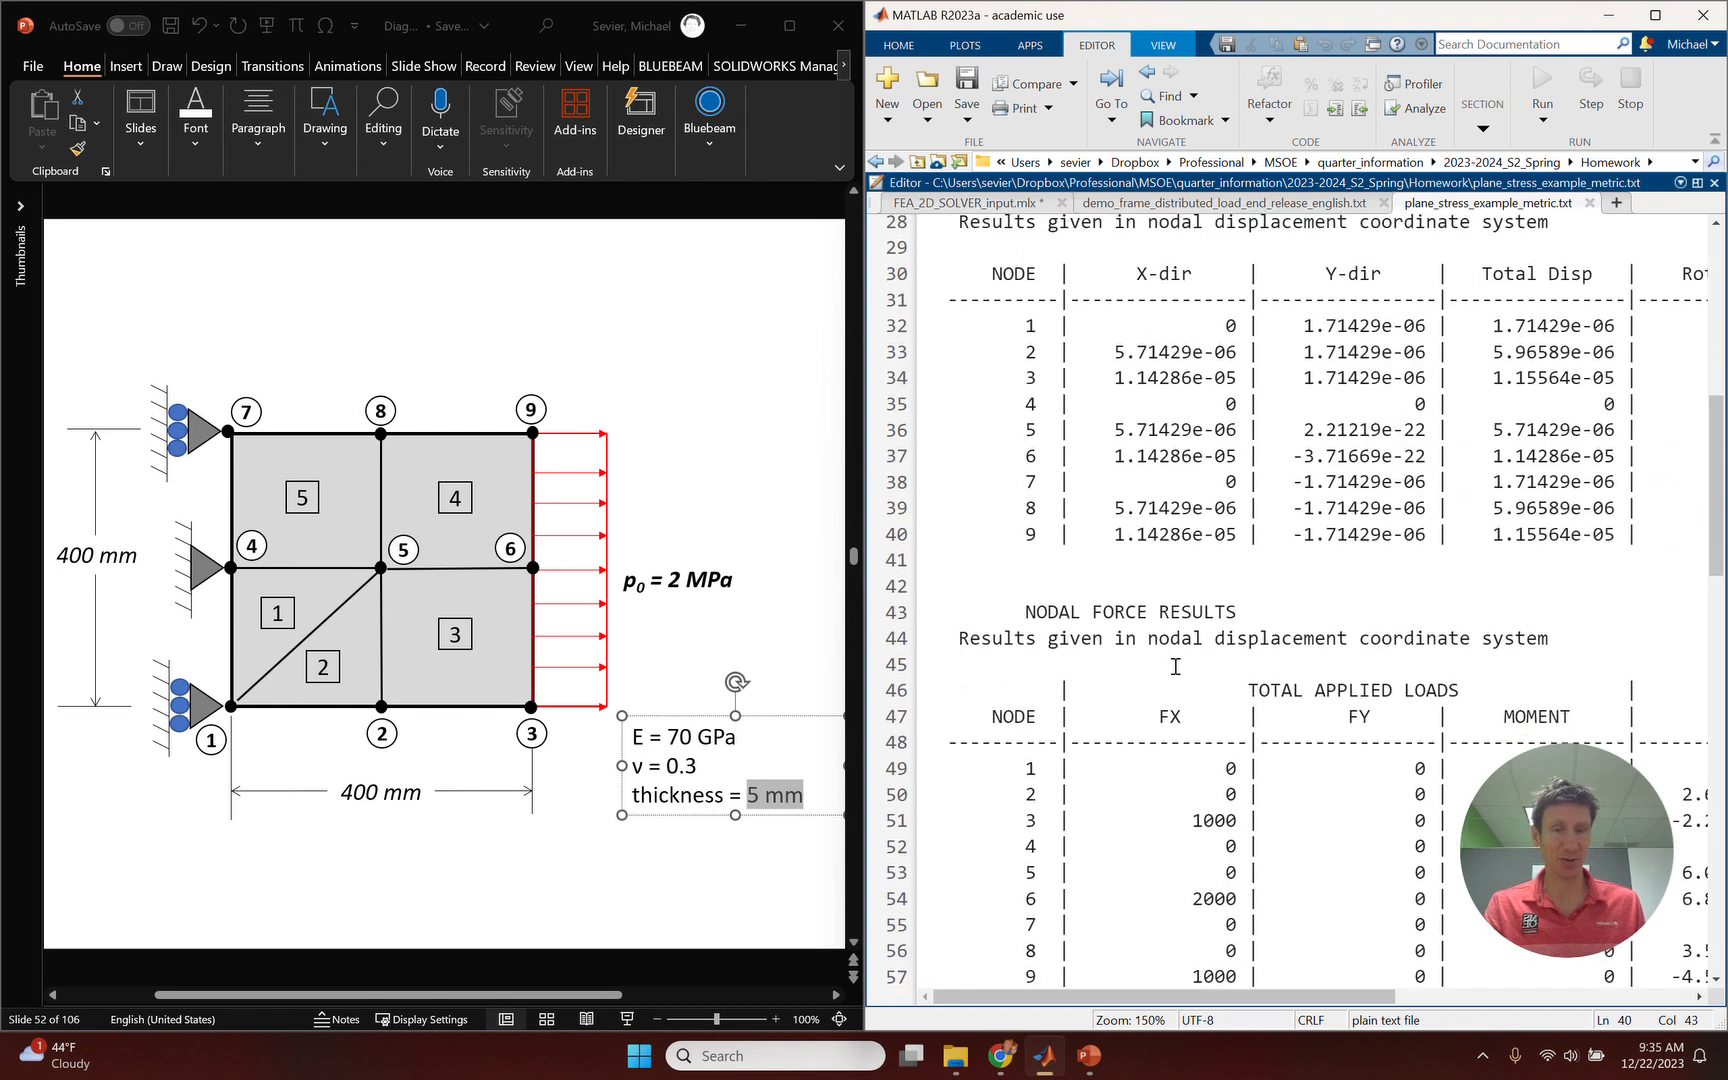
scroll(1176, 666, down, 4)
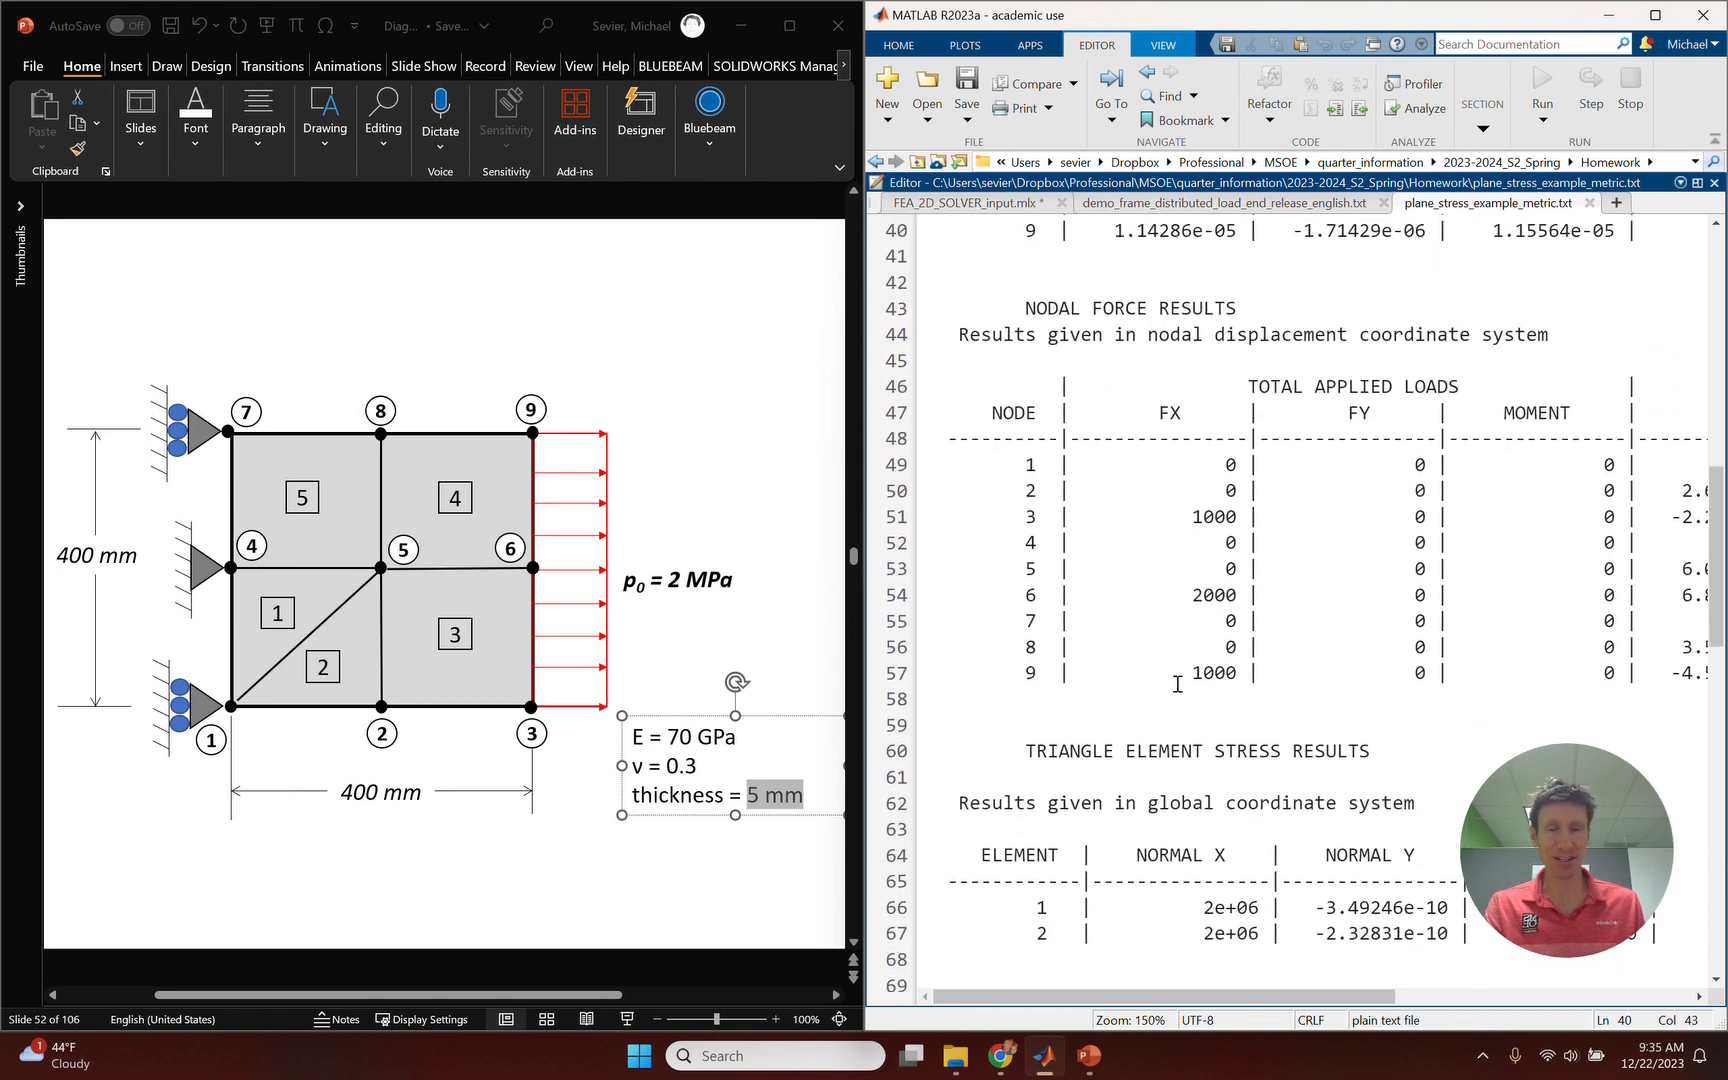
drag(1190, 516, 1245, 518)
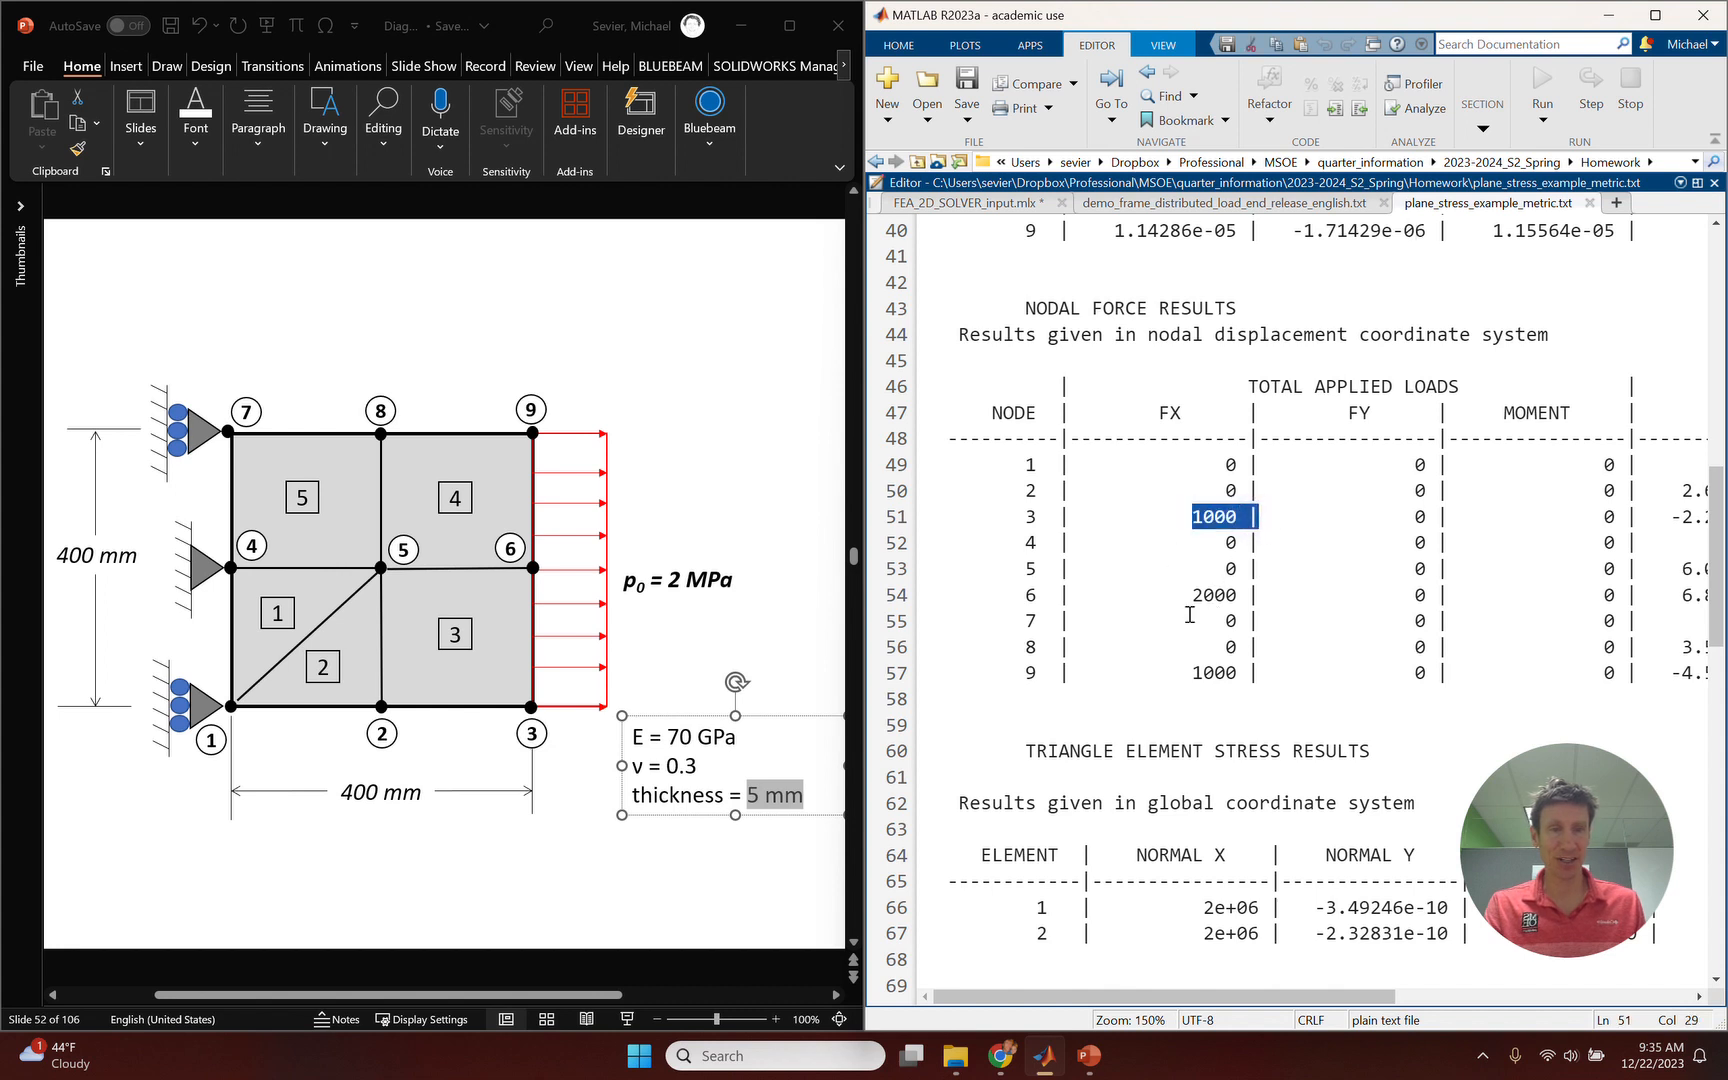
drag(1194, 595, 1240, 598)
drag(1190, 672, 1240, 678)
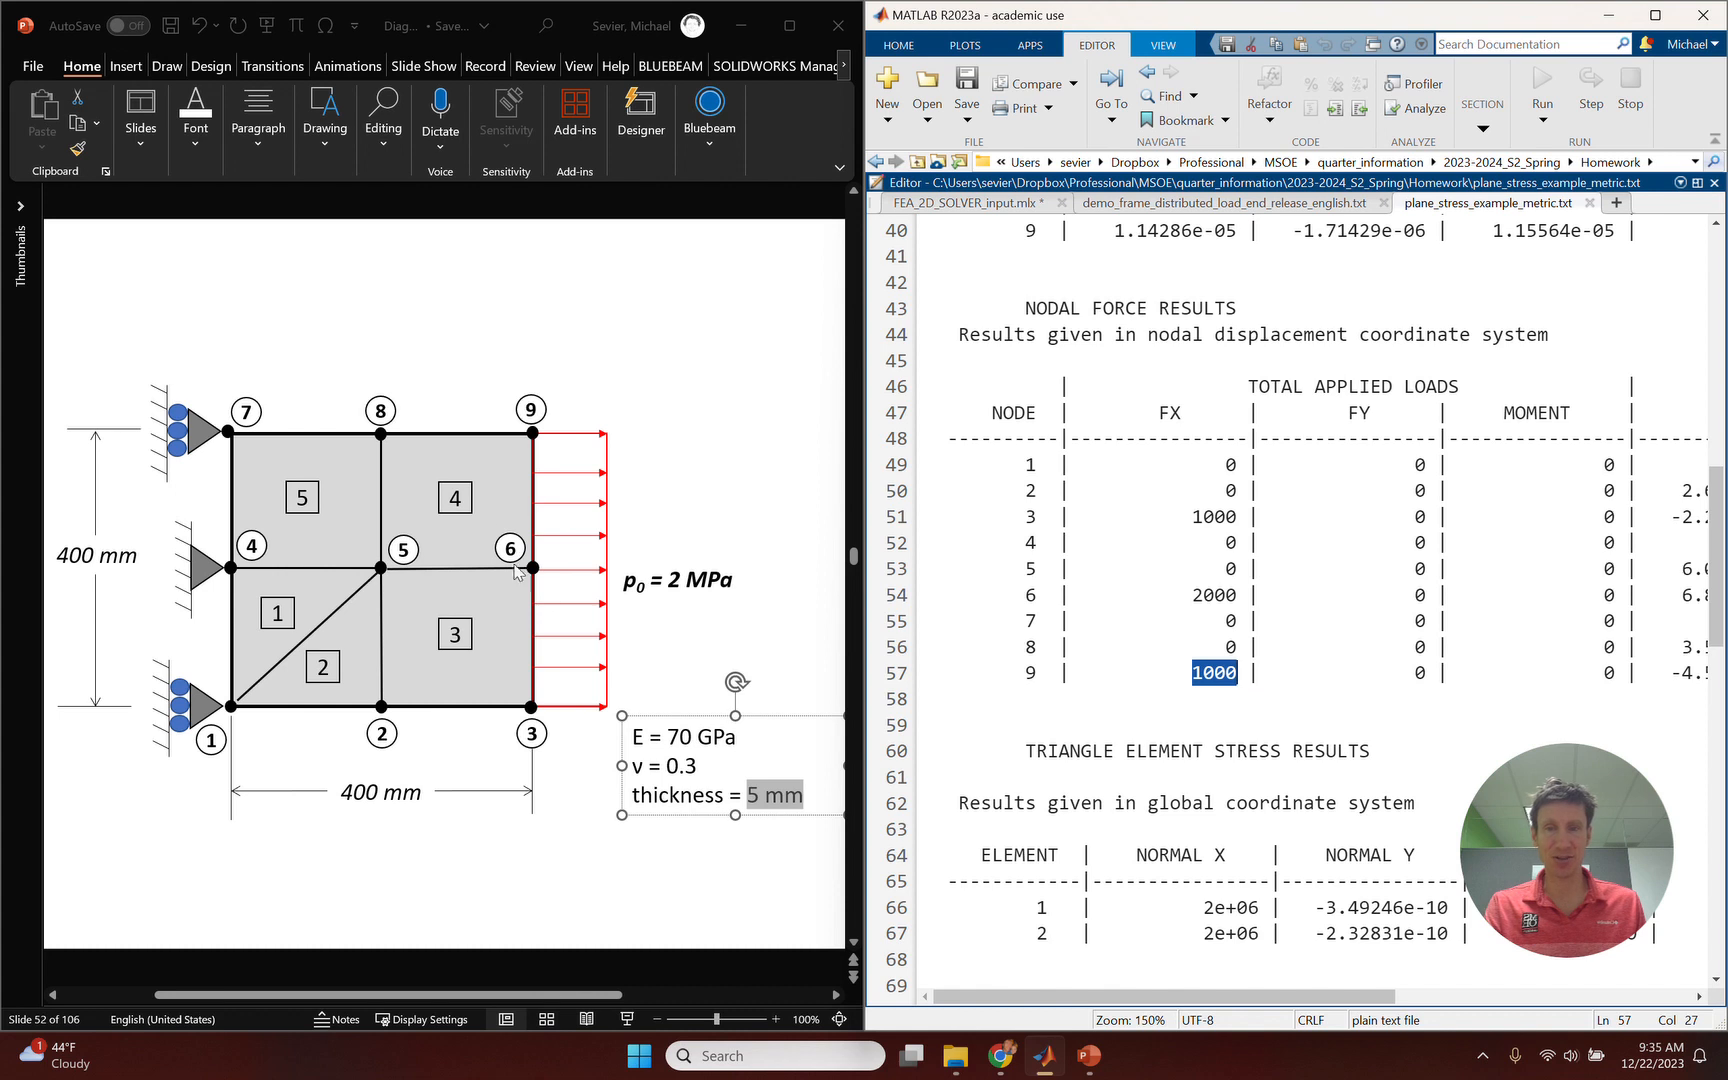